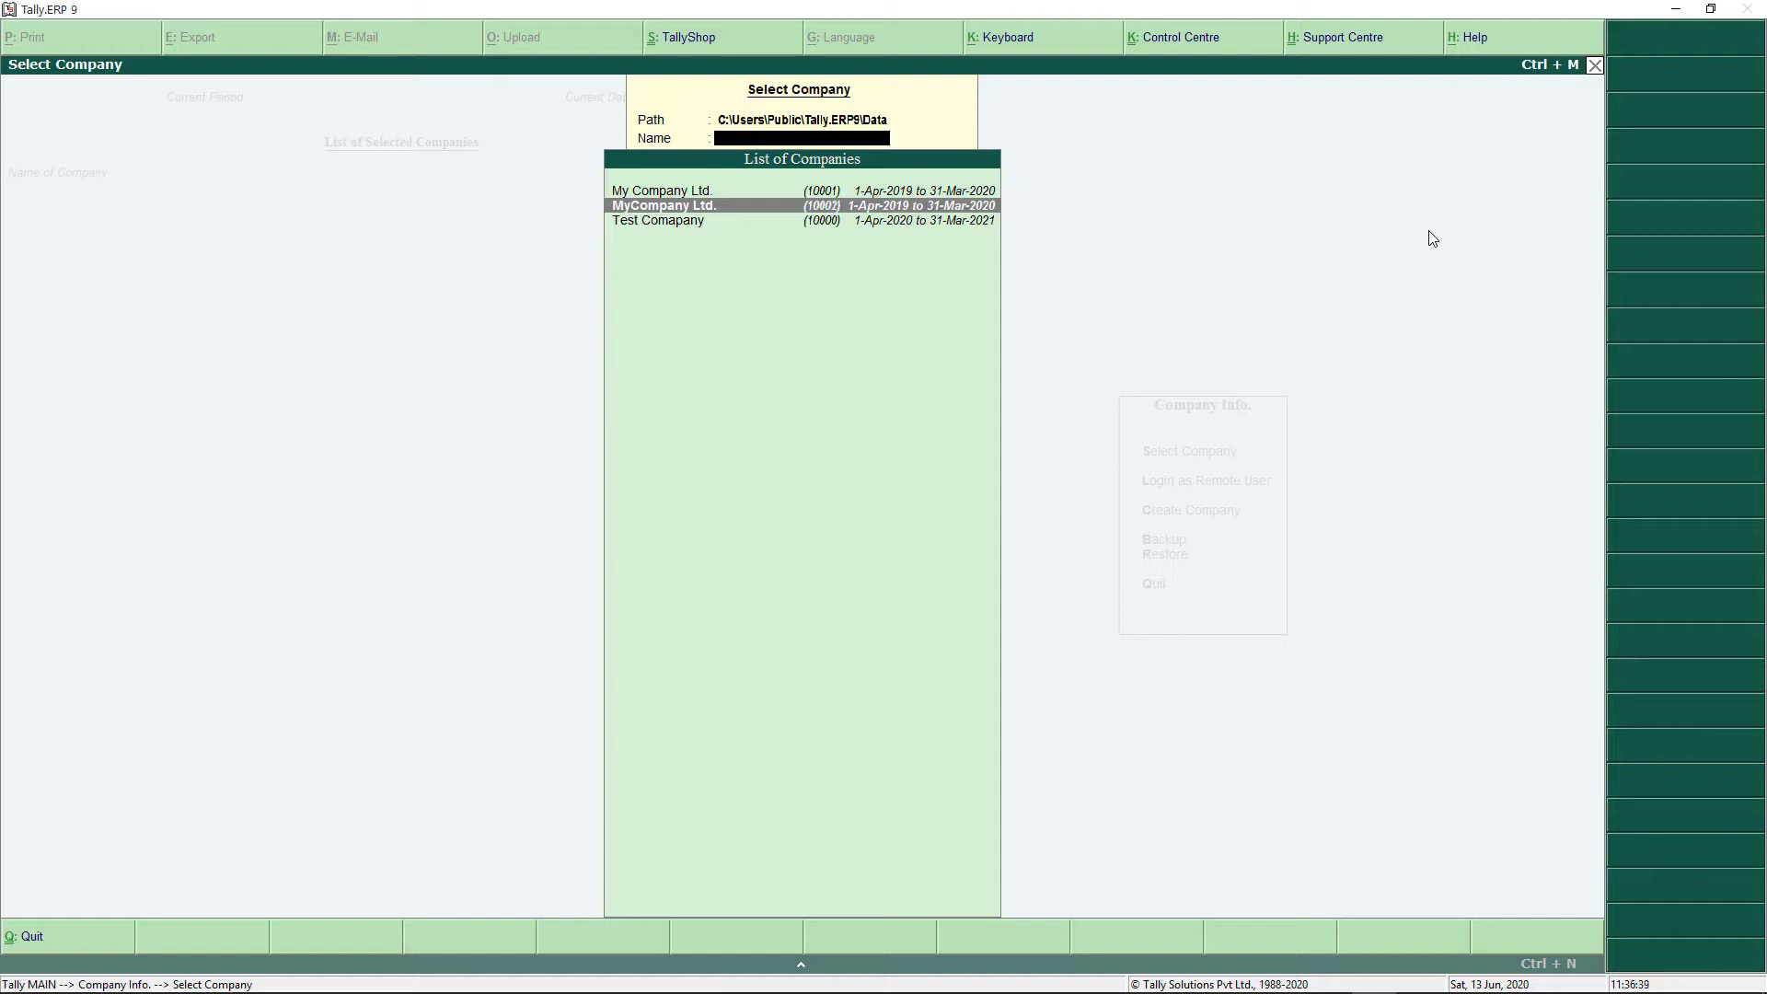
- Load the company MyCompany Ltd. (10002) and open the multiple-ledger display for All Items
key(Return)
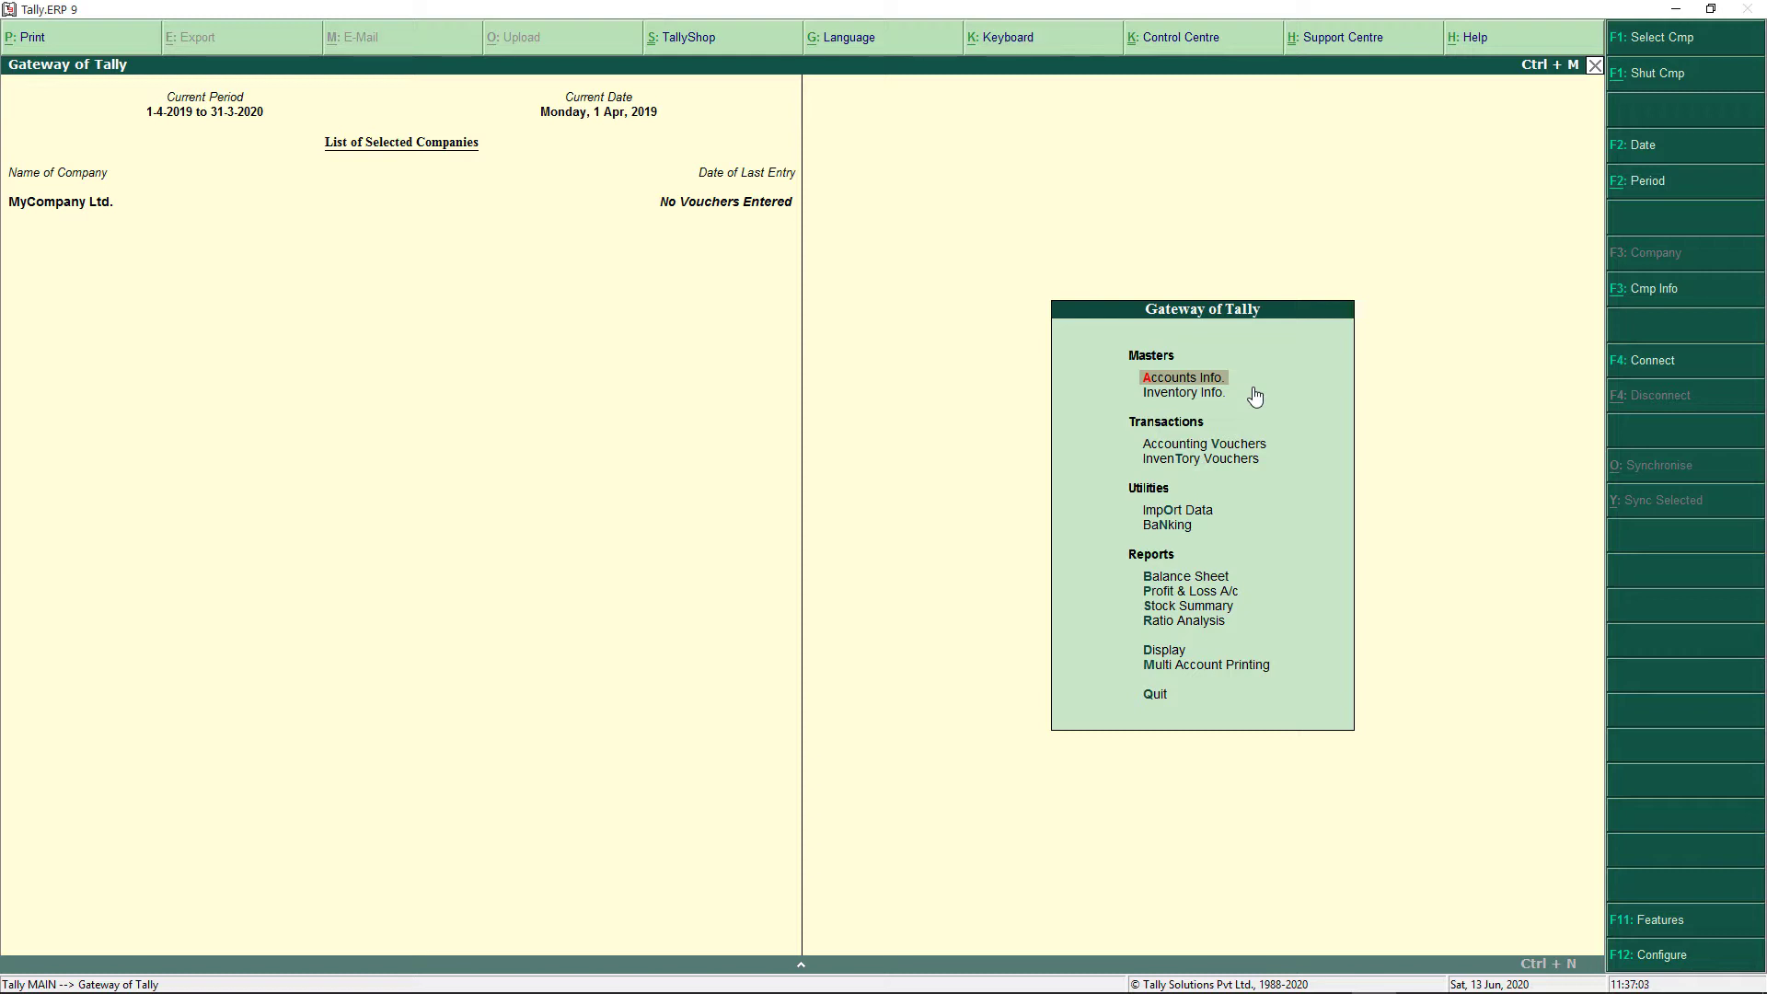
key(Return)
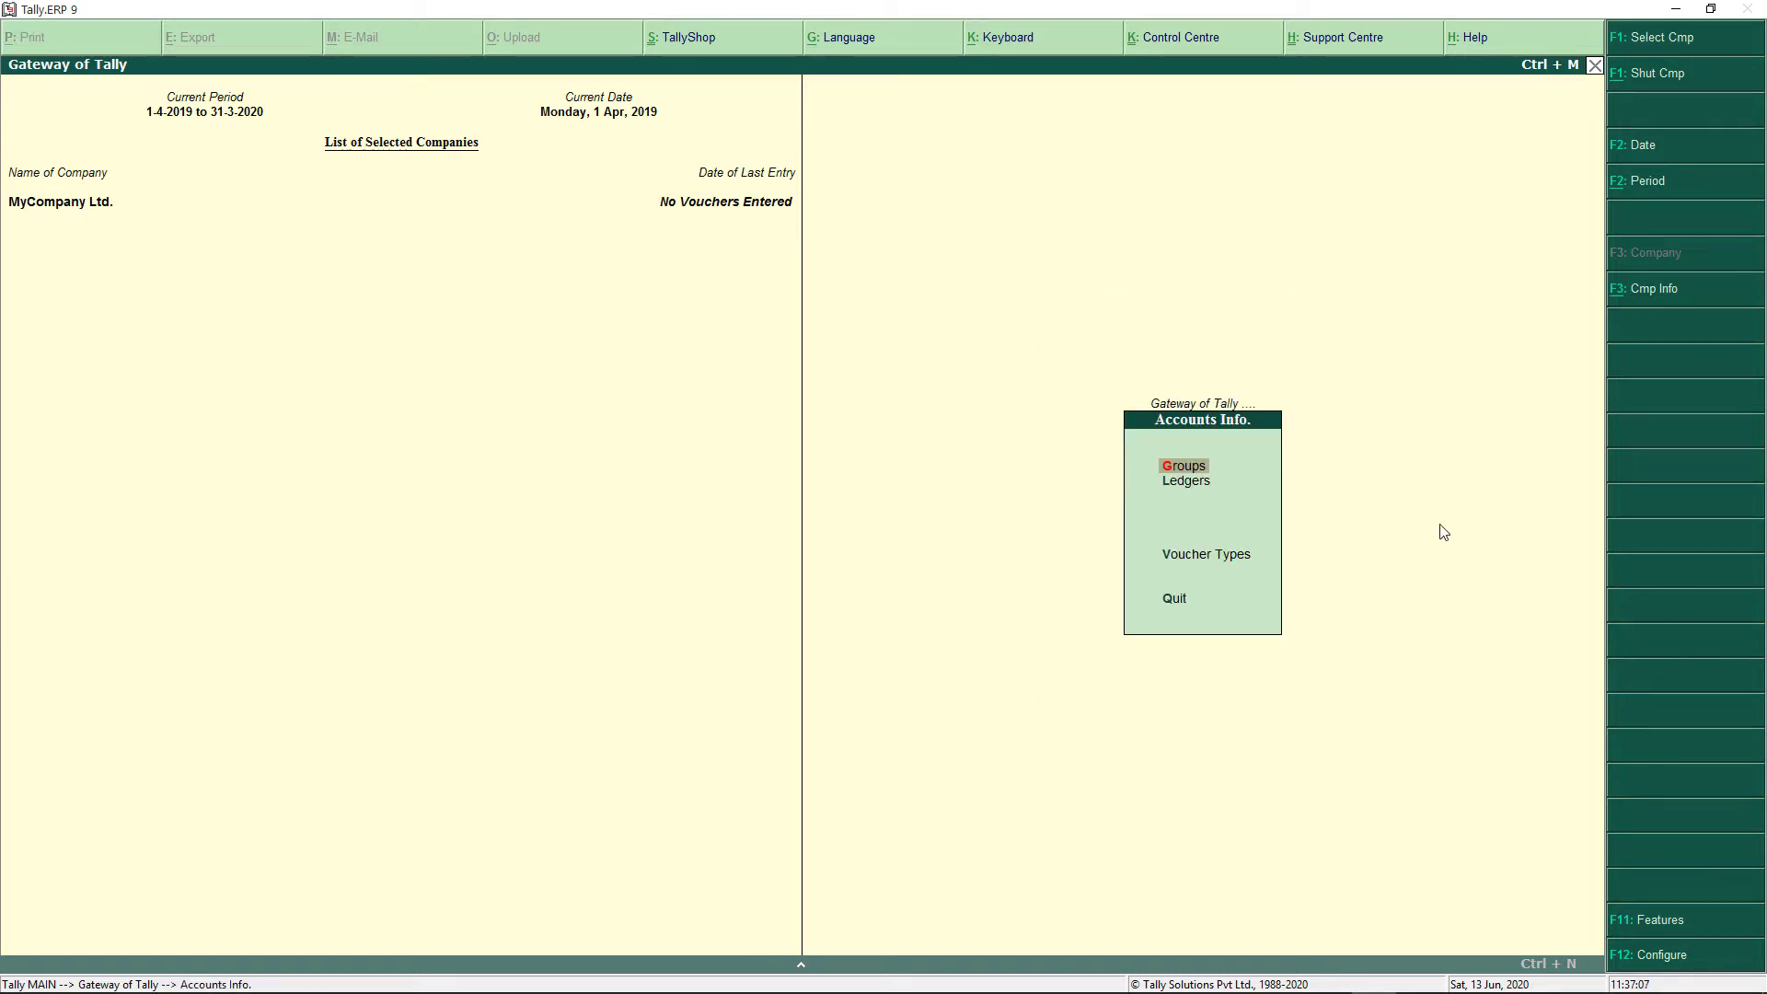
key(Down)
key(Return)
key(Down)
key(Down)
key(Down)
key(Down)
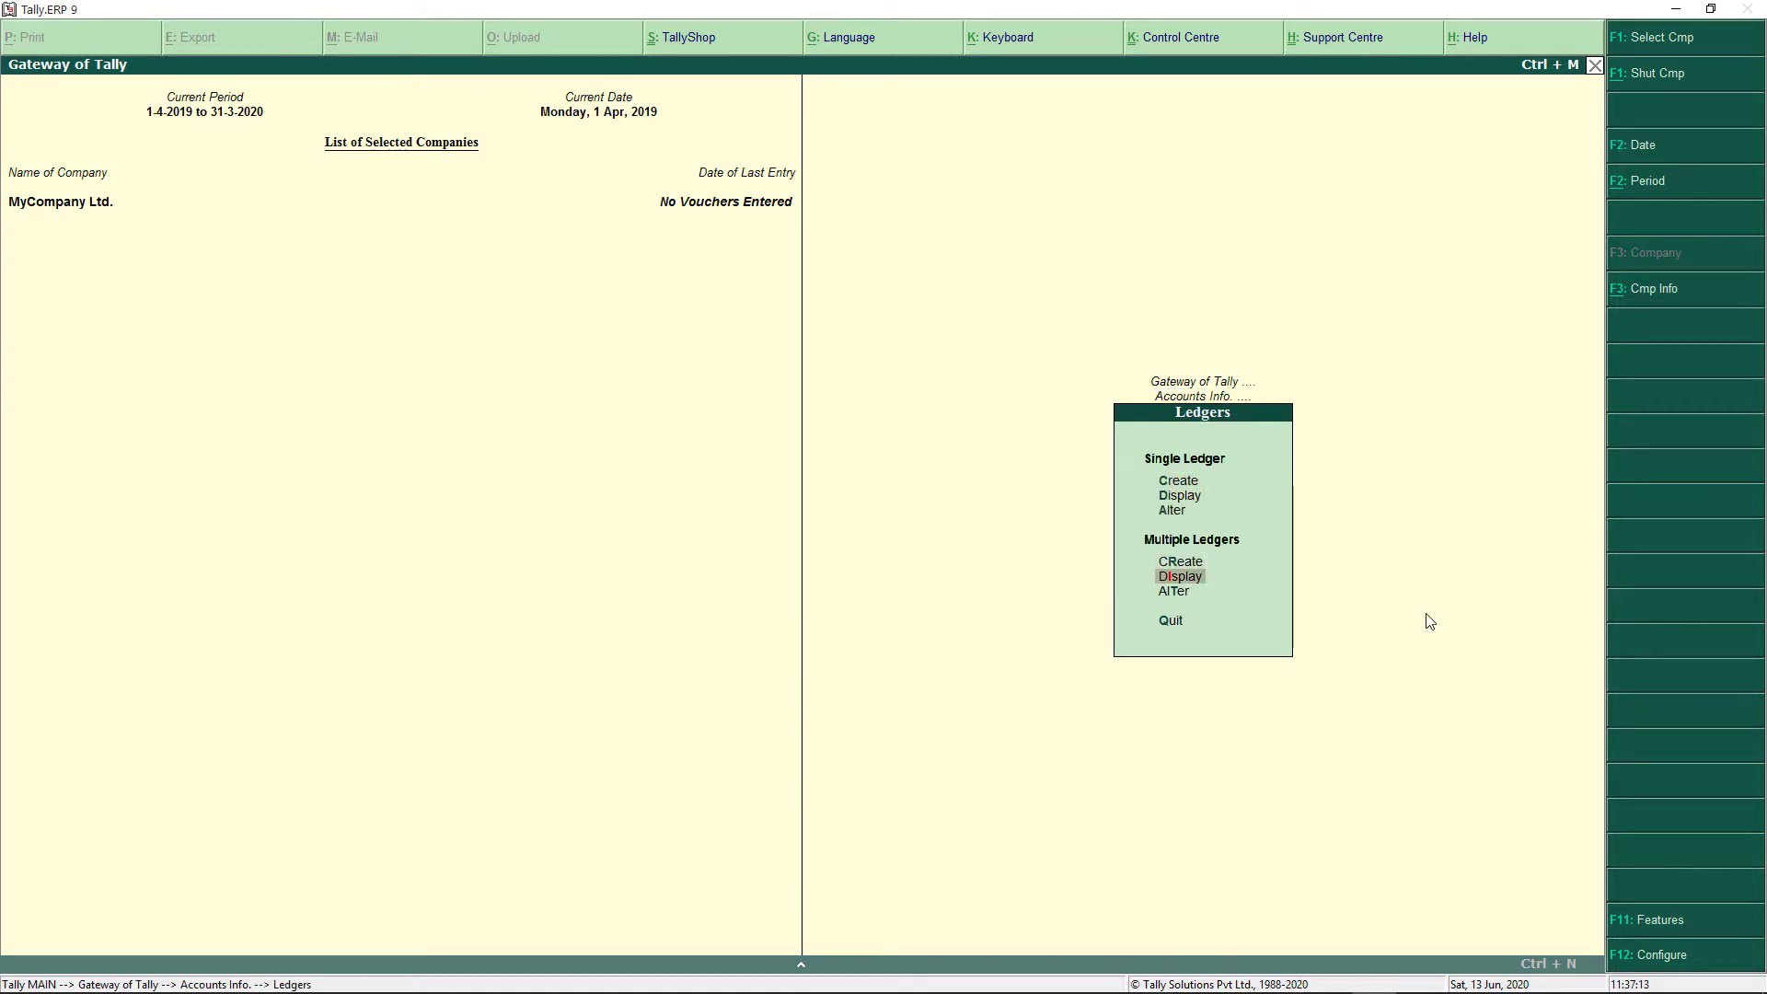
key(Return)
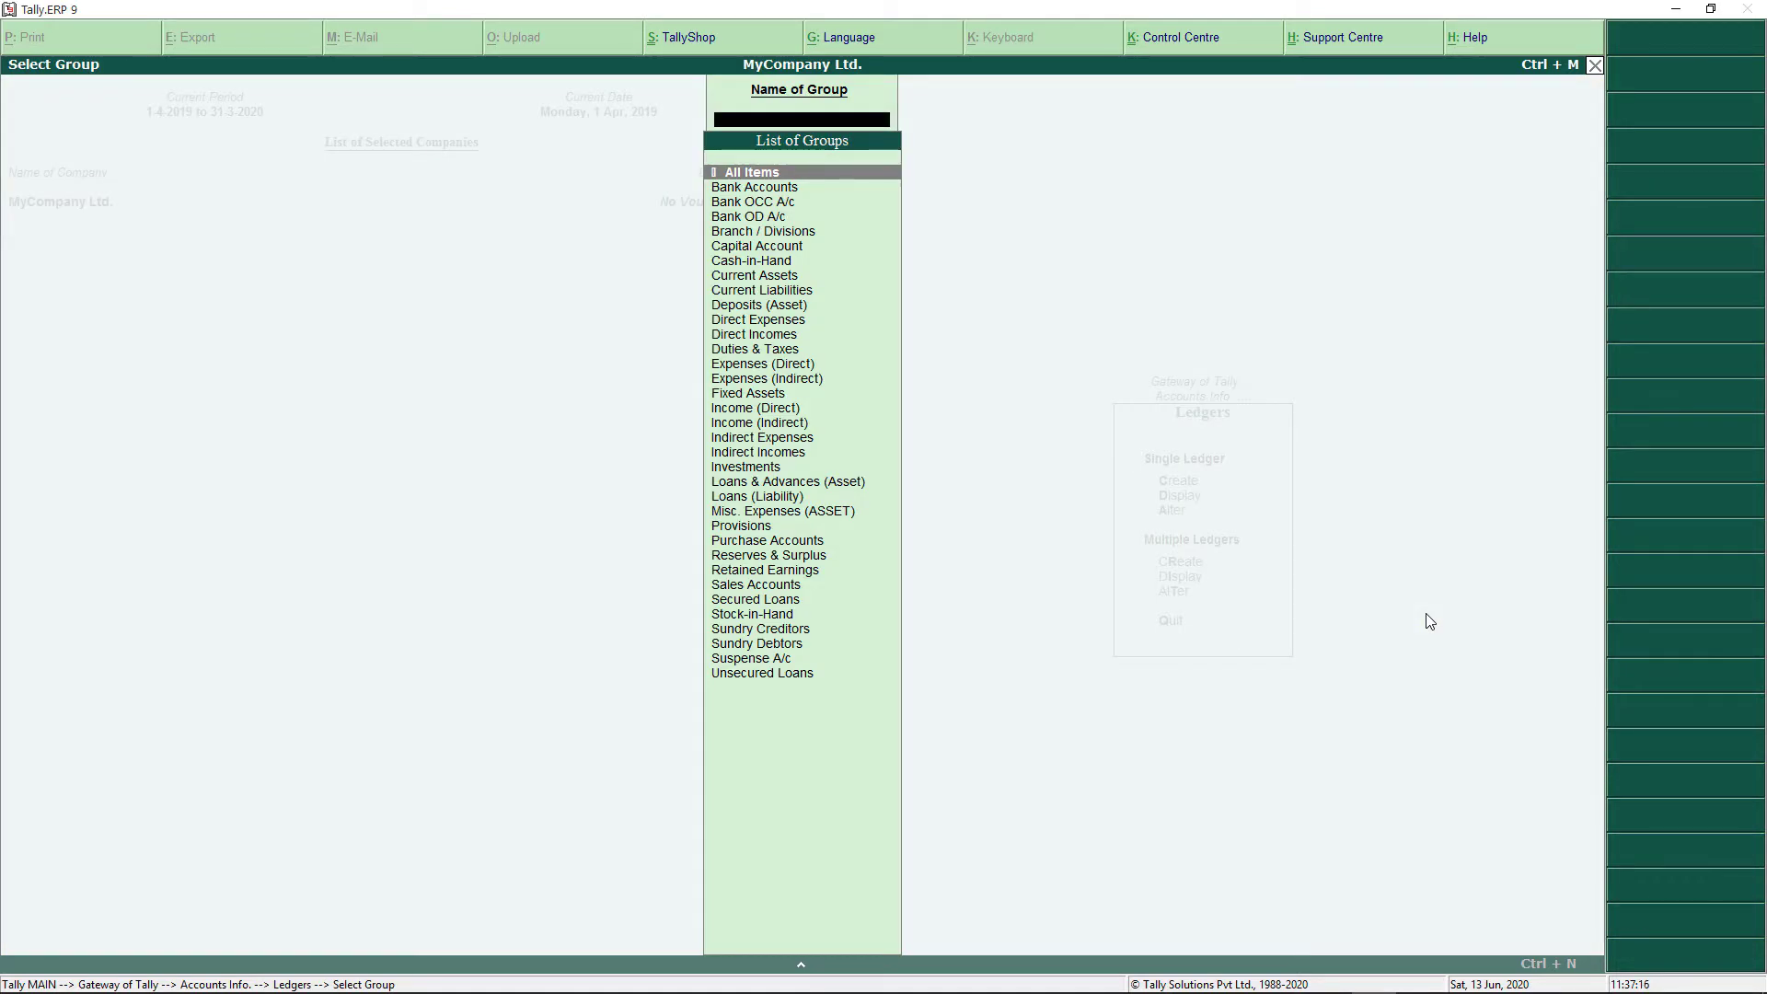
click(752, 175)
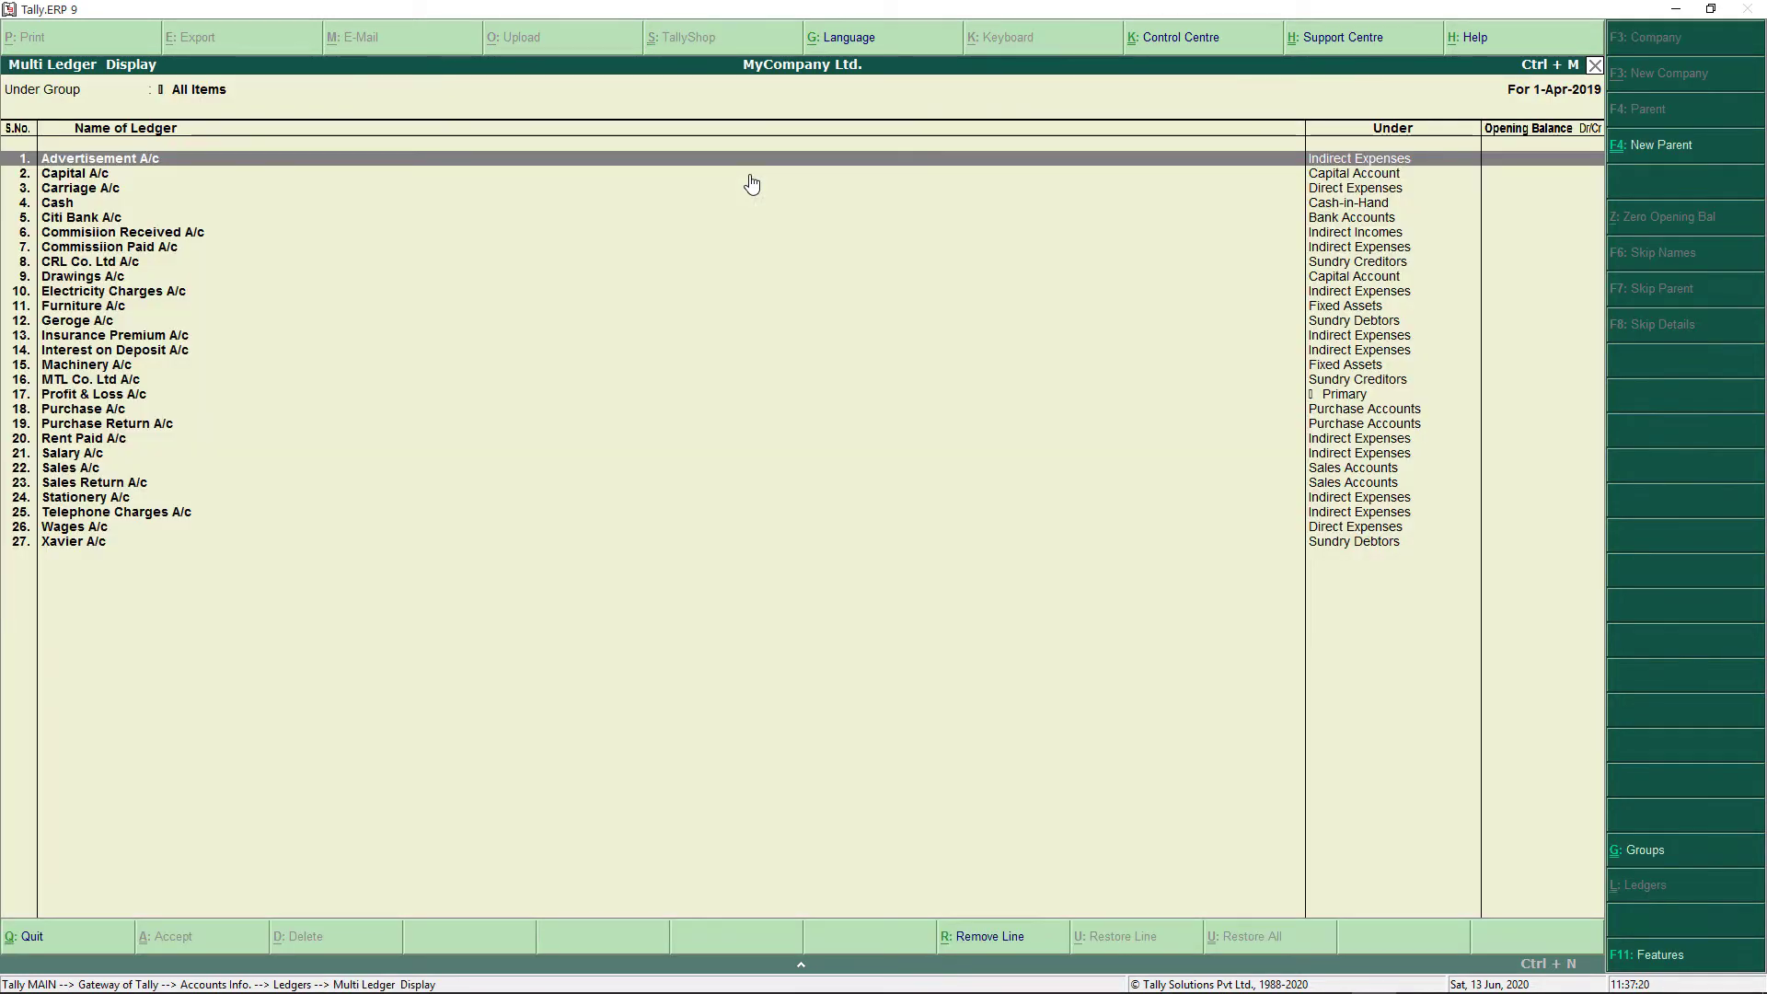
- Examine the ledger names and the groups they fall under in the multi-ledger list
key(Down)
key(Down)
key(Down)
key(Down)
key(Down)
key(Down)
key(Down)
key(Down)
key(Down)
key(Down)
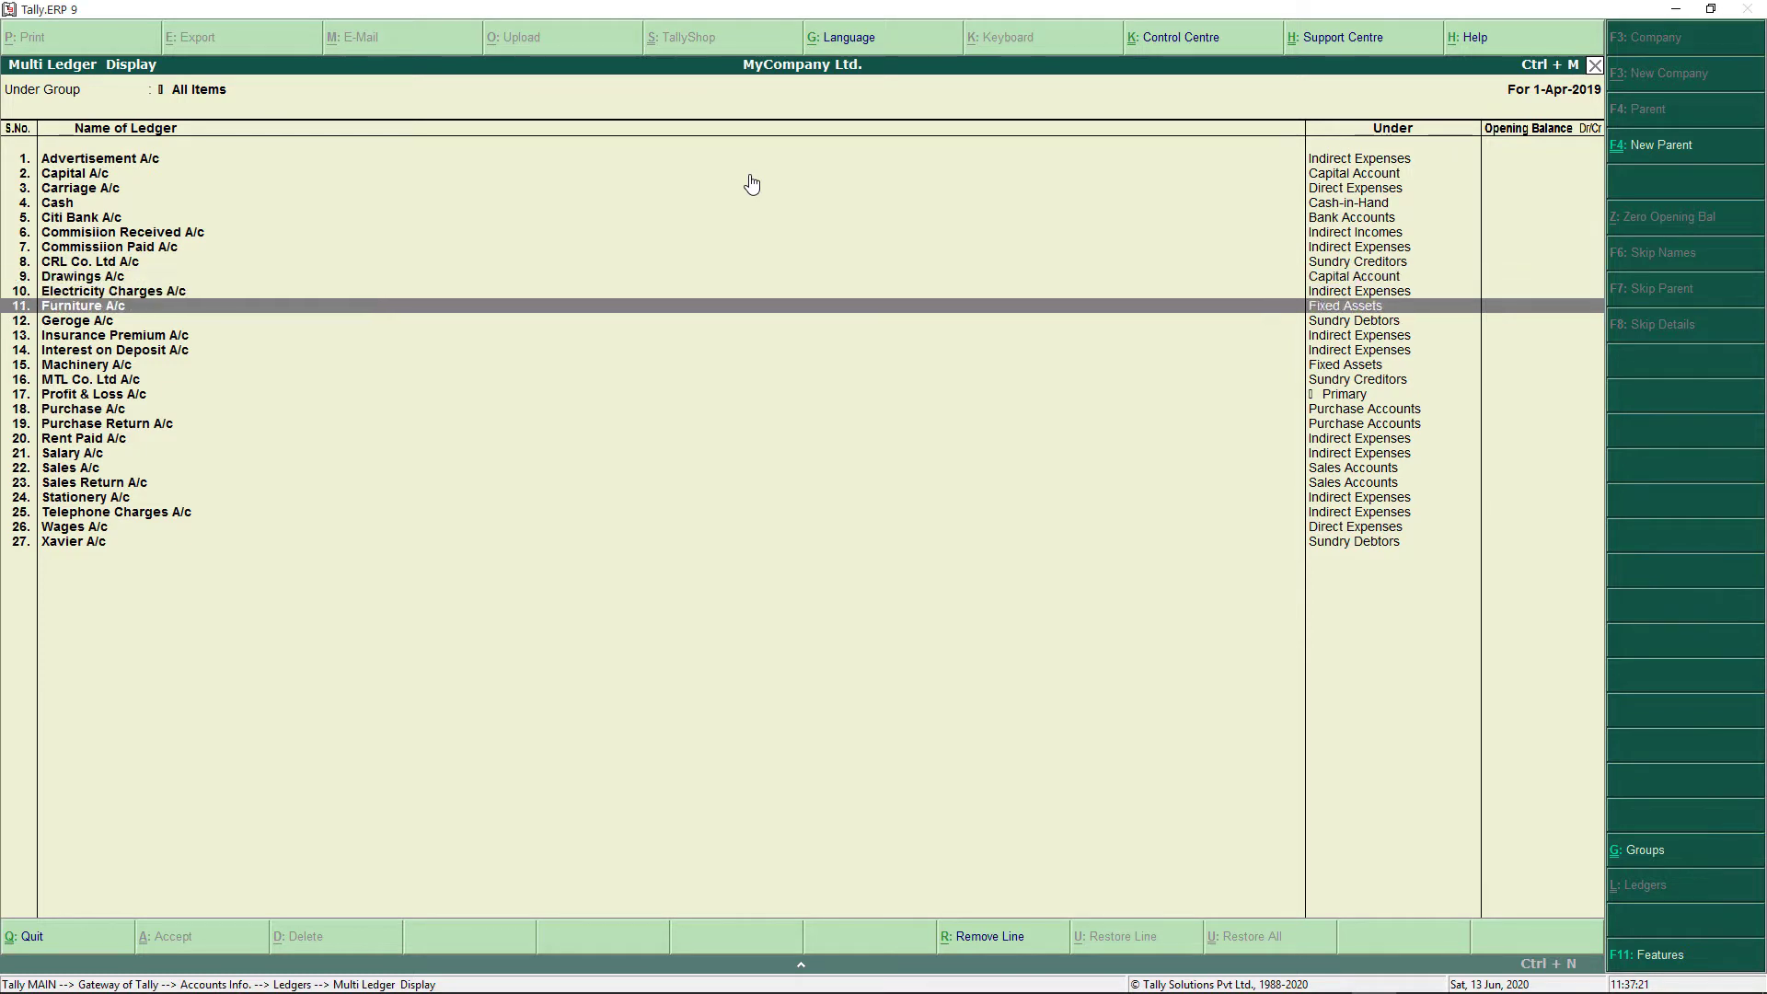
key(Down)
key(Down)
key(Down)
key(Up)
key(Up)
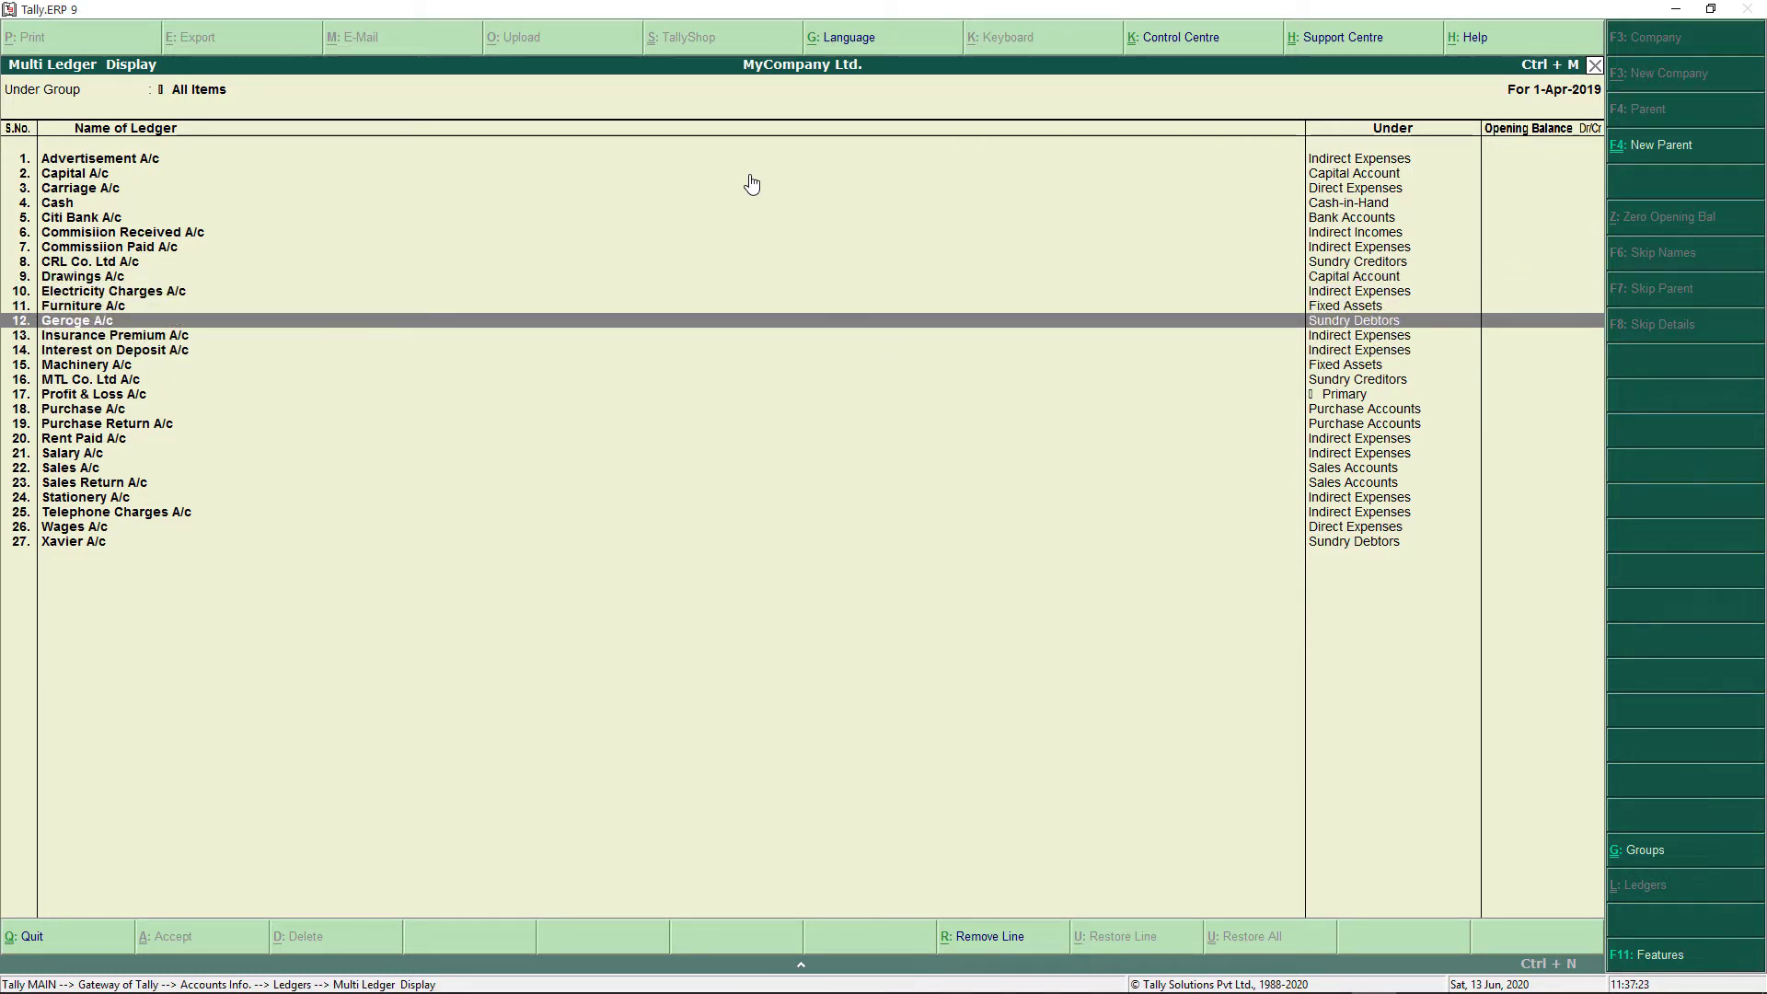
key(Up)
key(Up)
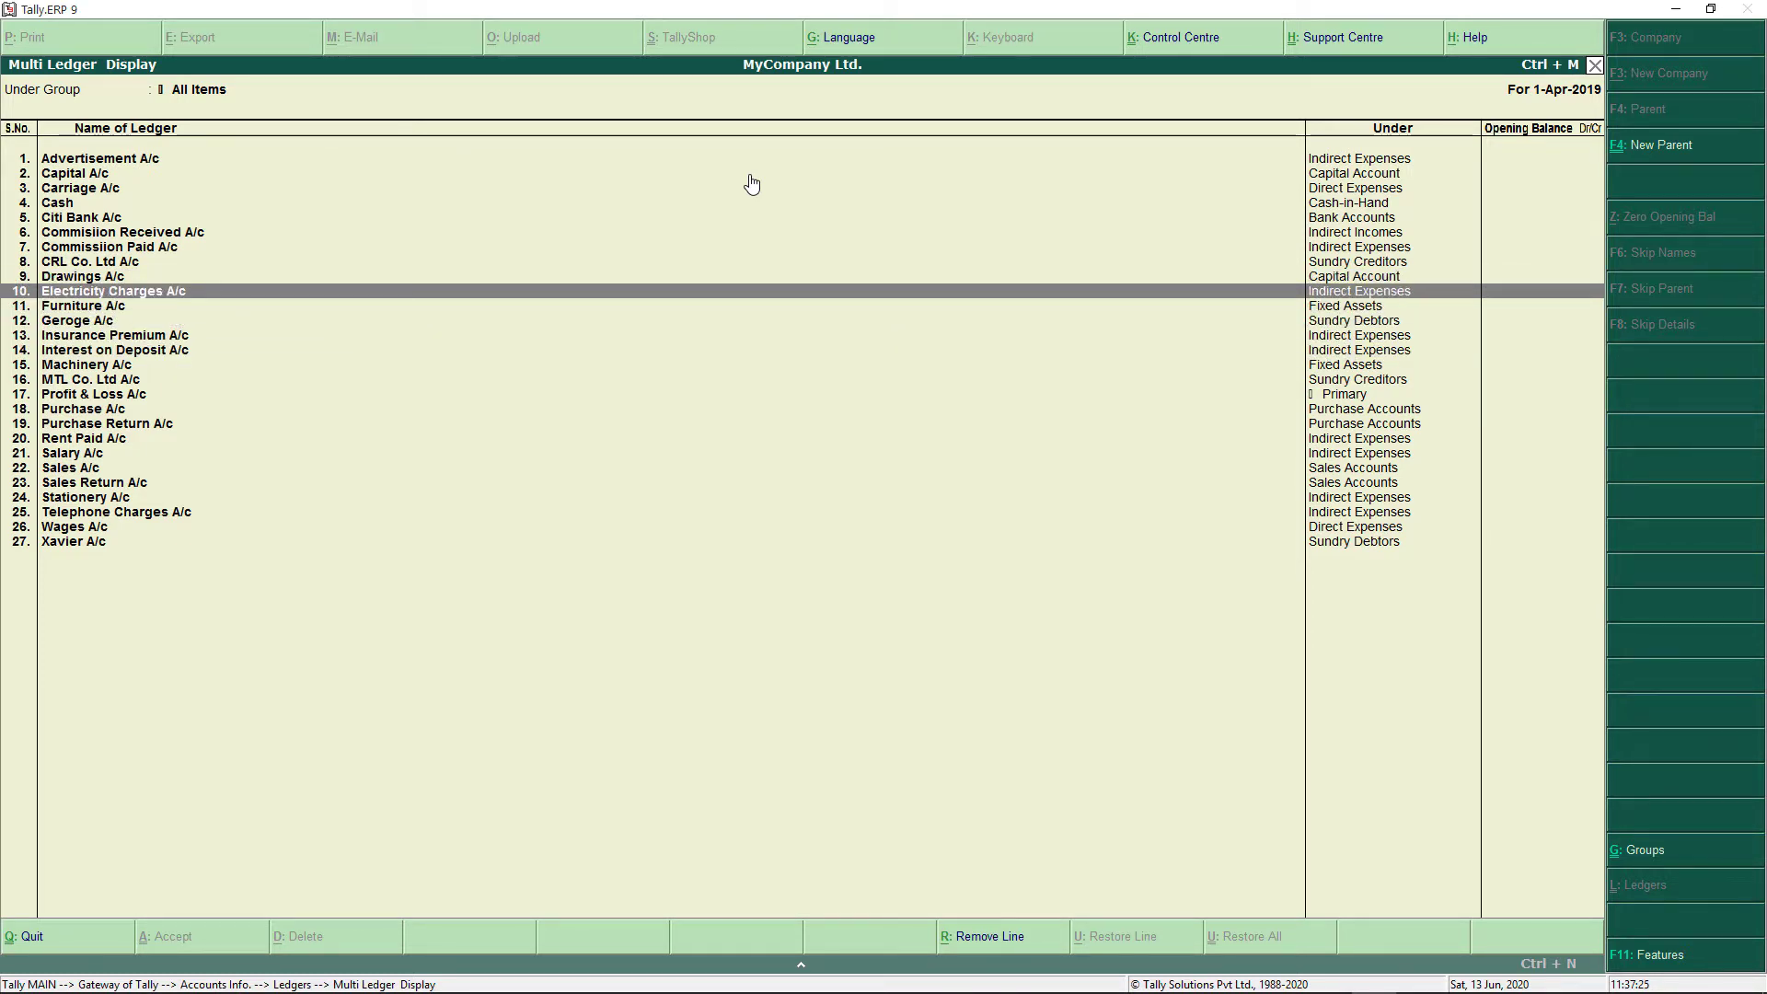
key(Down)
key(Down)
key(Down)
key(Down)
key(Down)
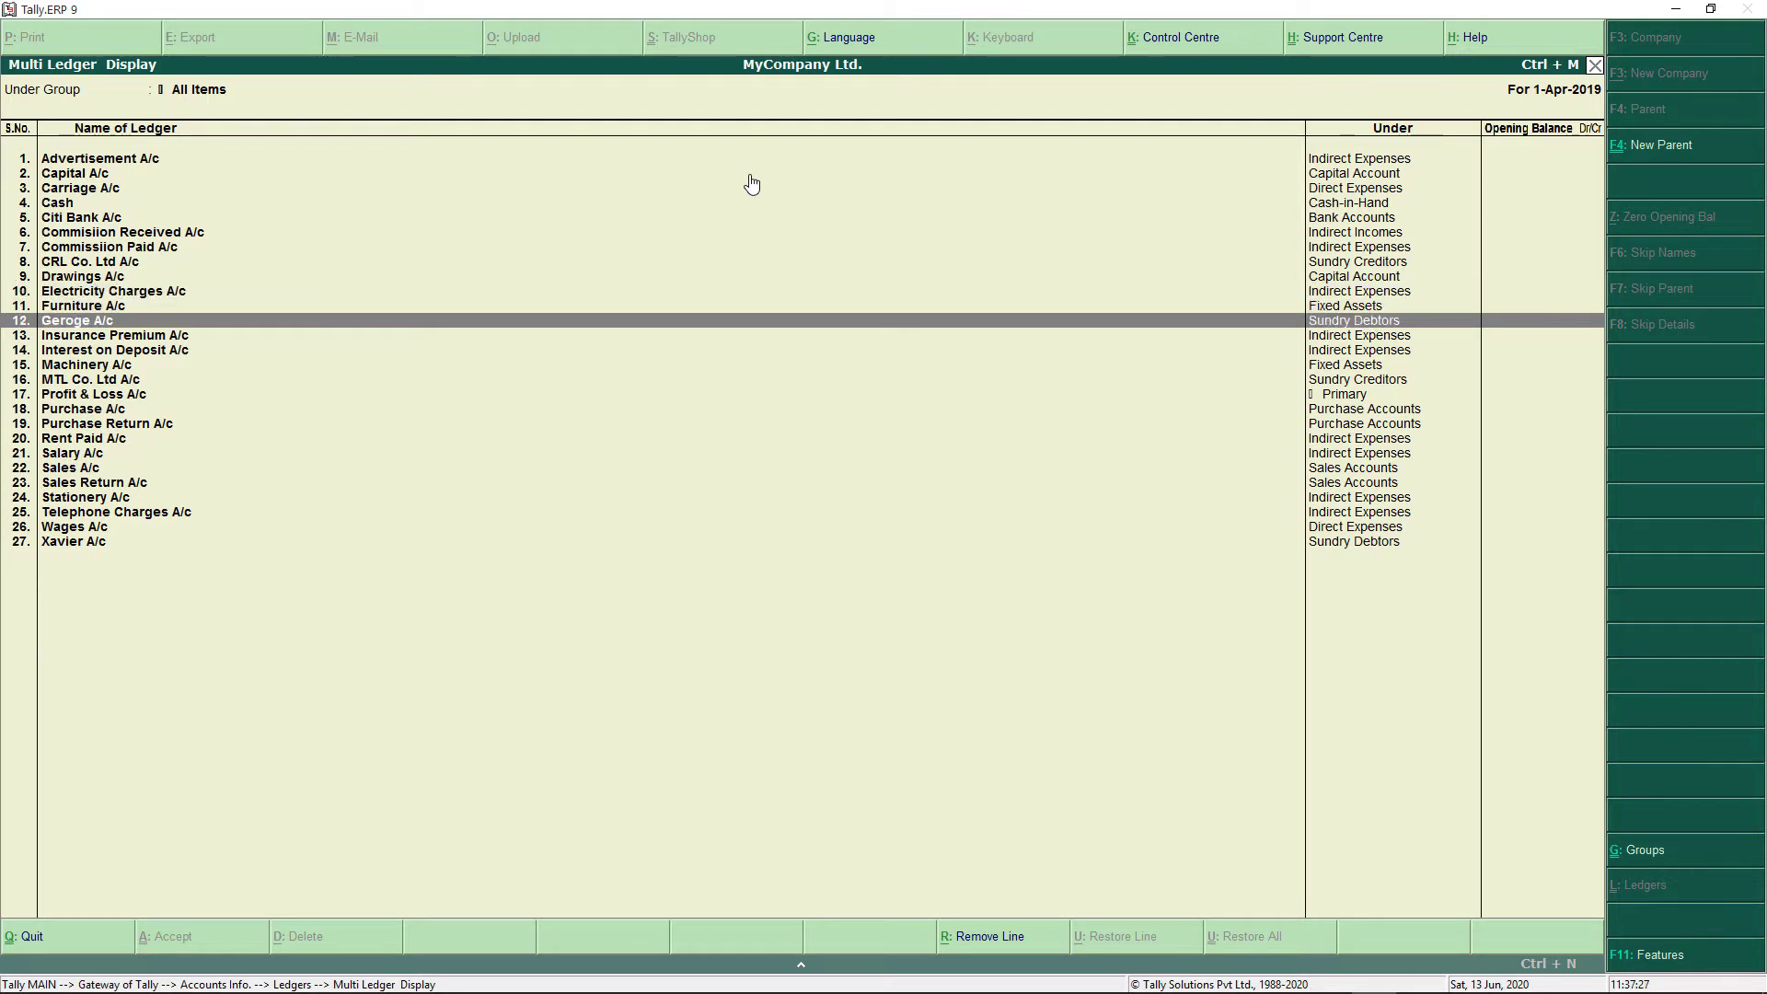
key(Down)
key(Down)
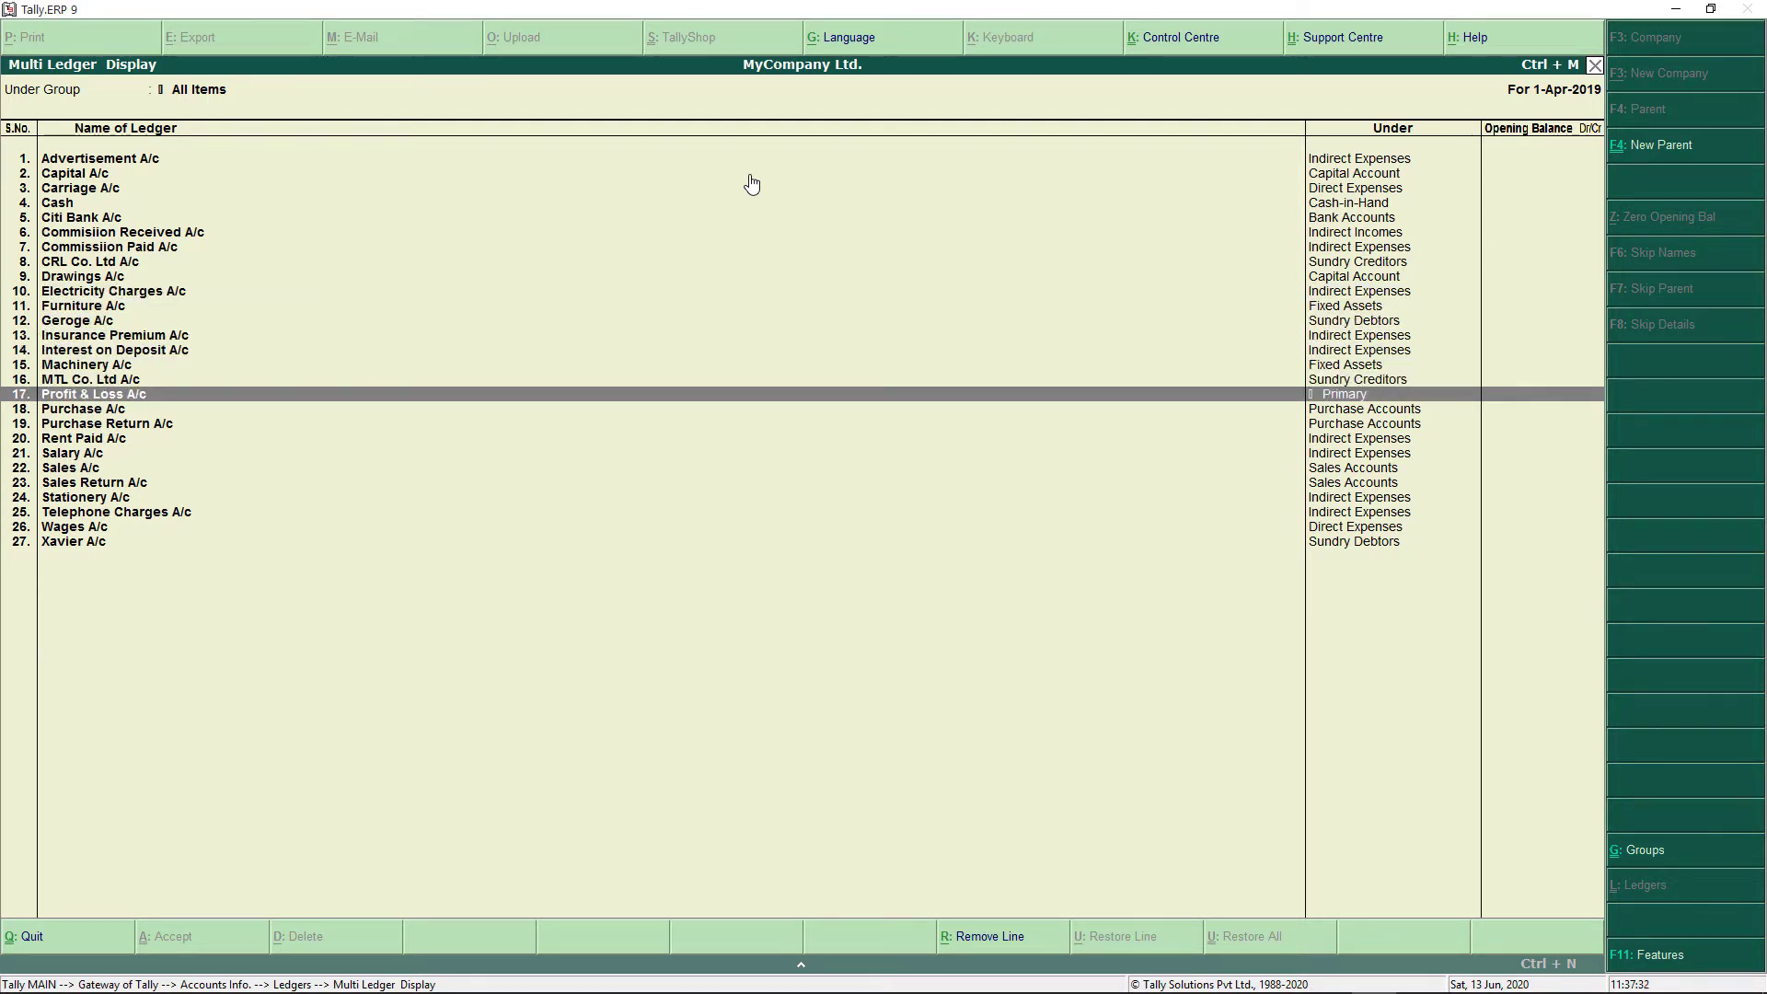
key(Up)
key(Up)
key(Up)
key(Up)
key(Up)
key(Up)
key(Up)
key(Up)
key(Up)
key(Up)
key(Up)
key(Up)
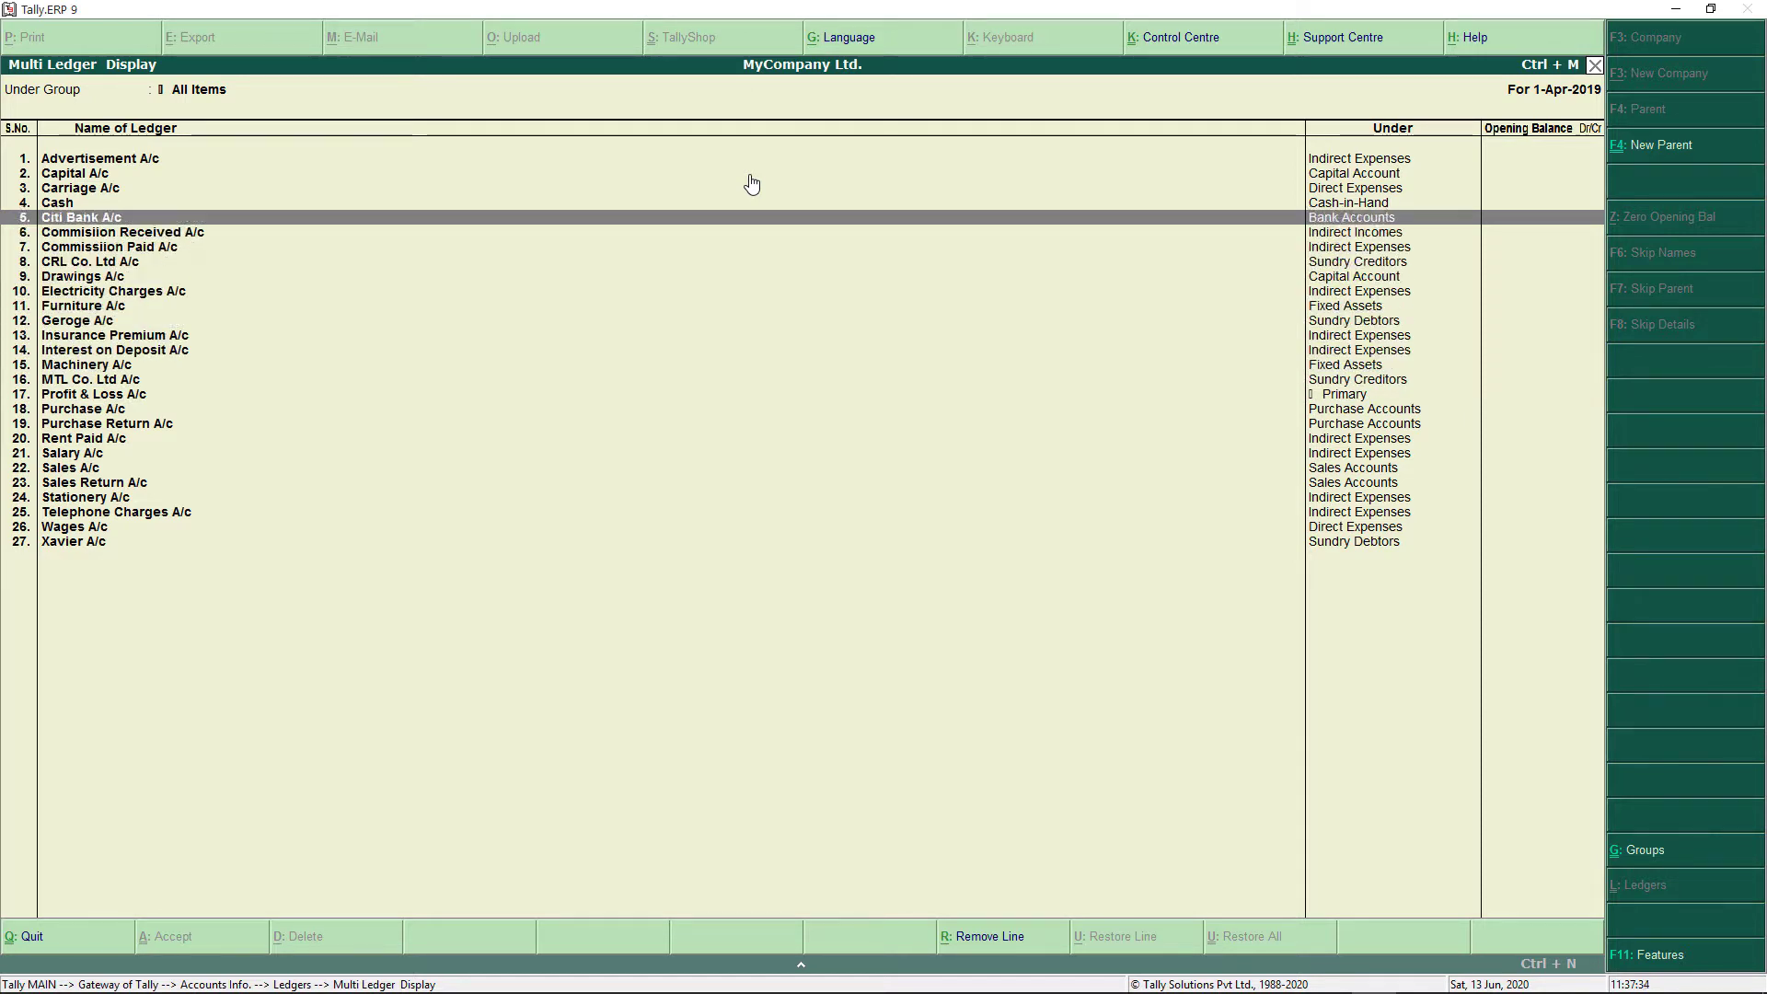
key(Up)
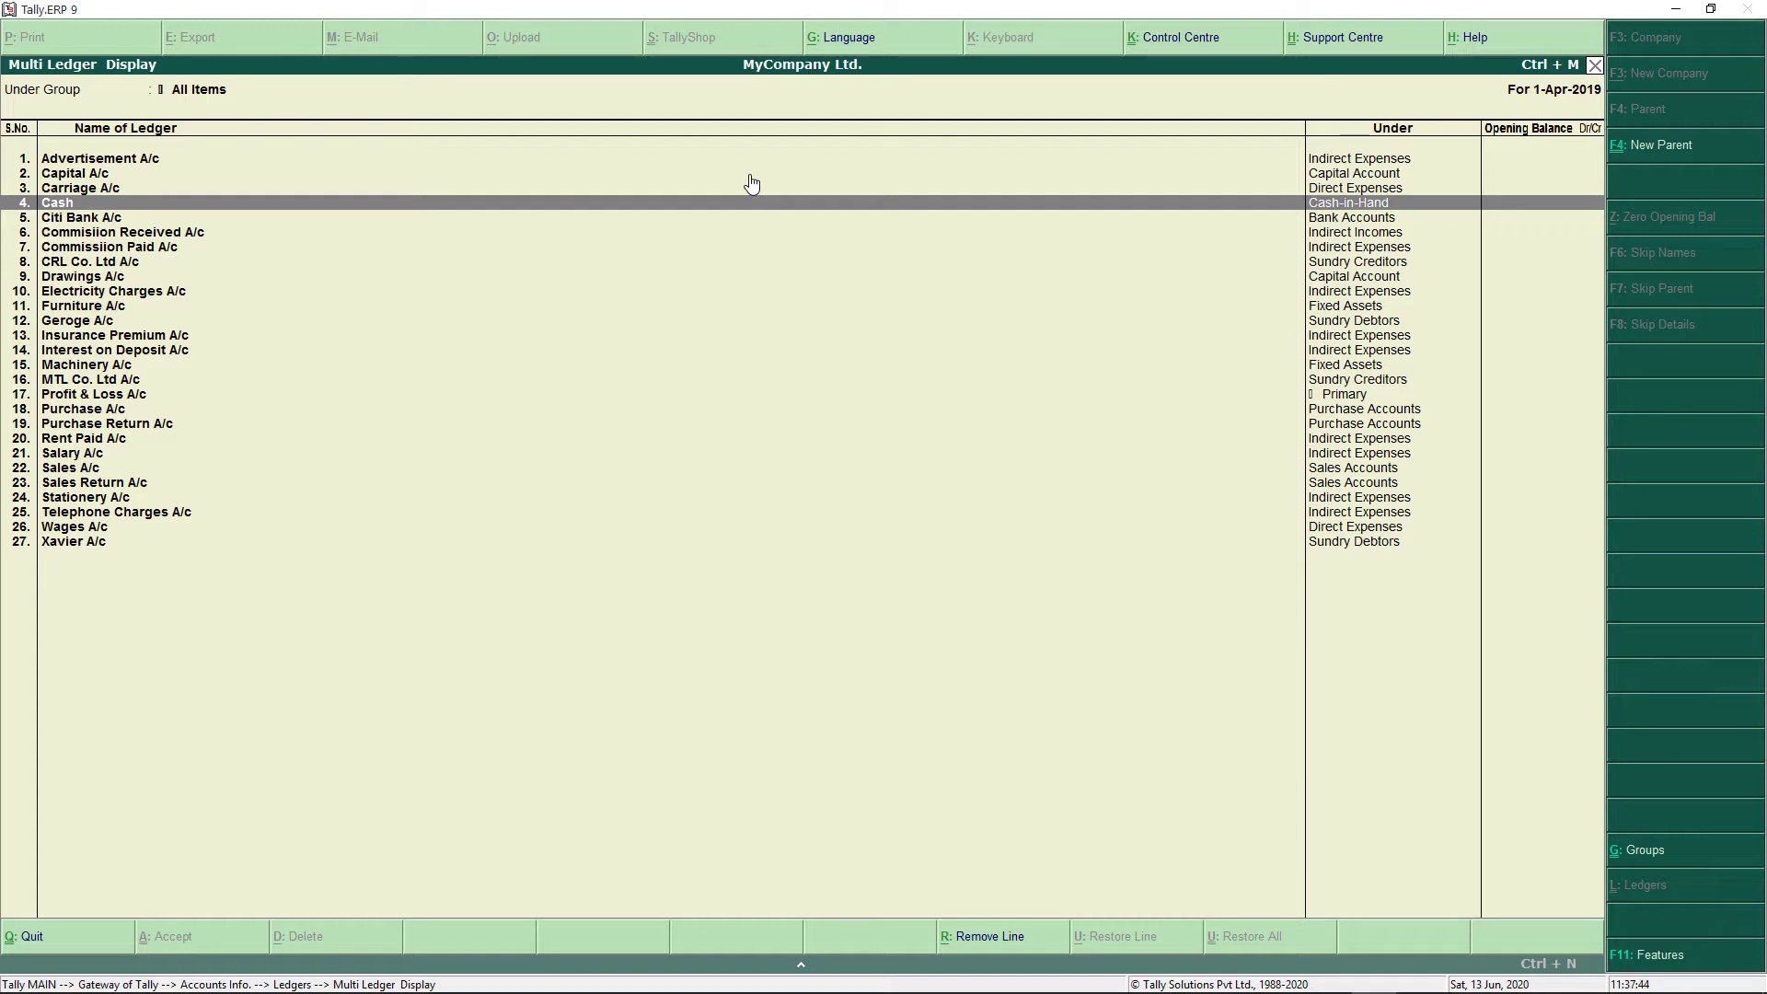
click(752, 184)
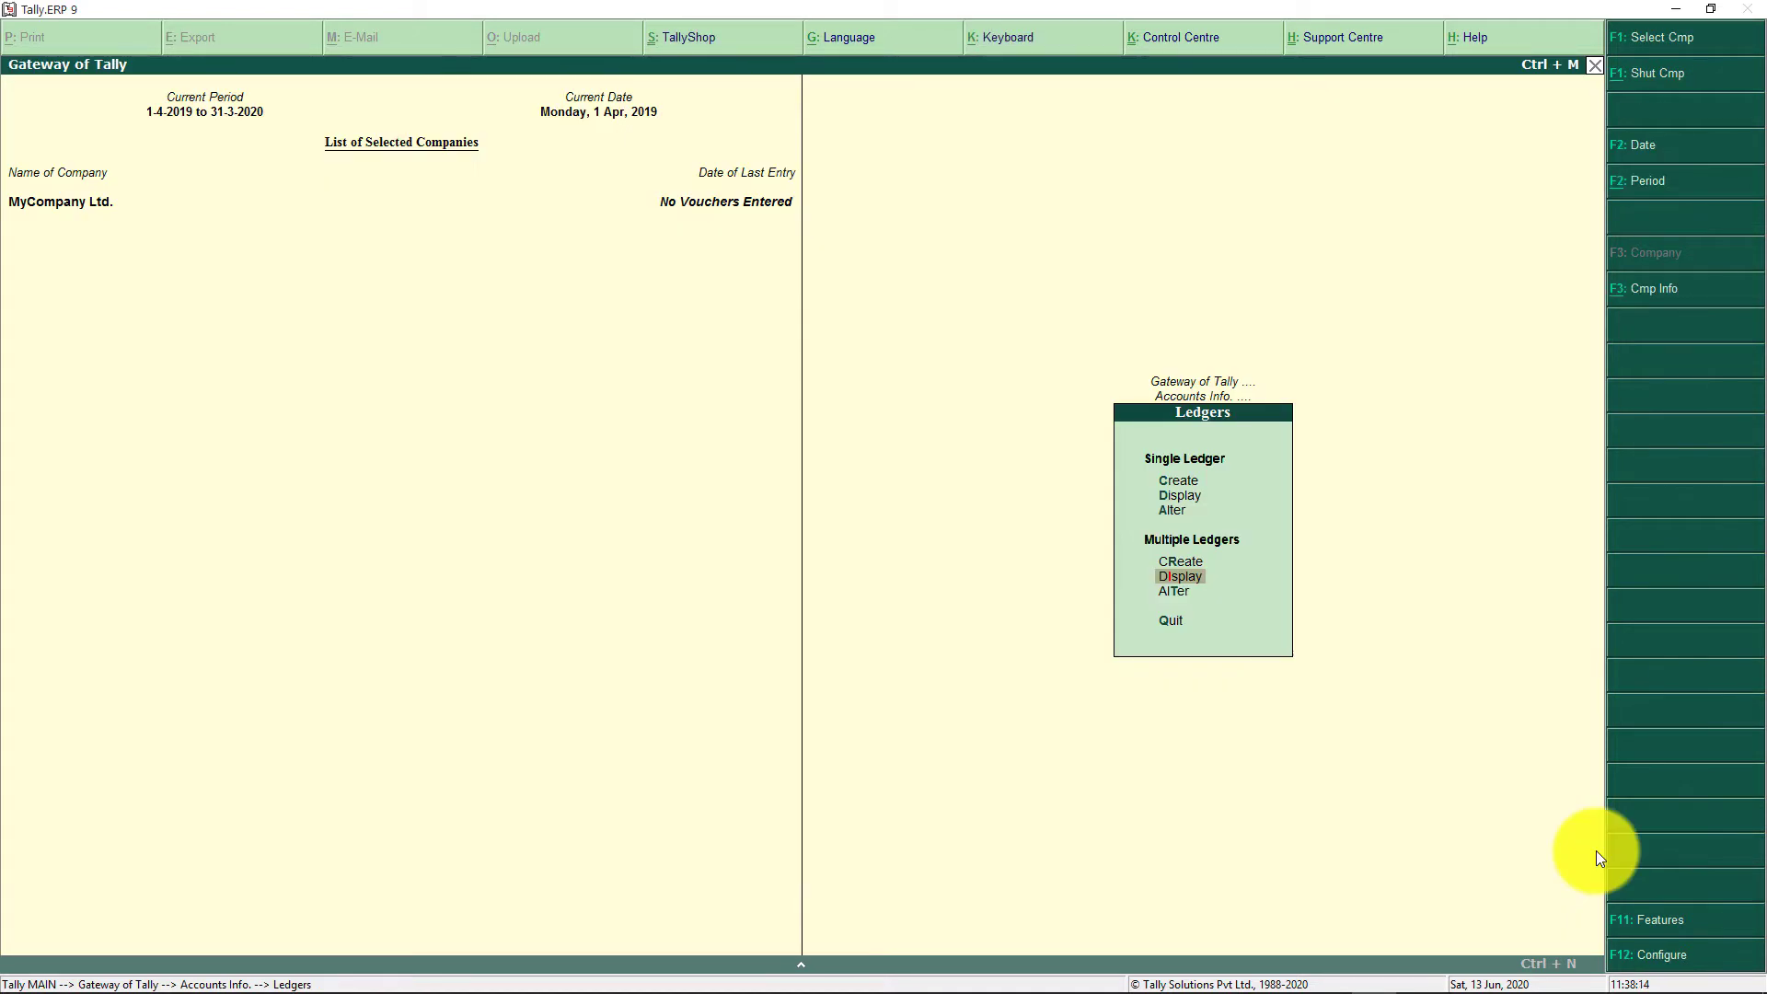
- Leave the ledger menus and open Accounting Vouchers creation from the Gateway of Tally
key(Escape)
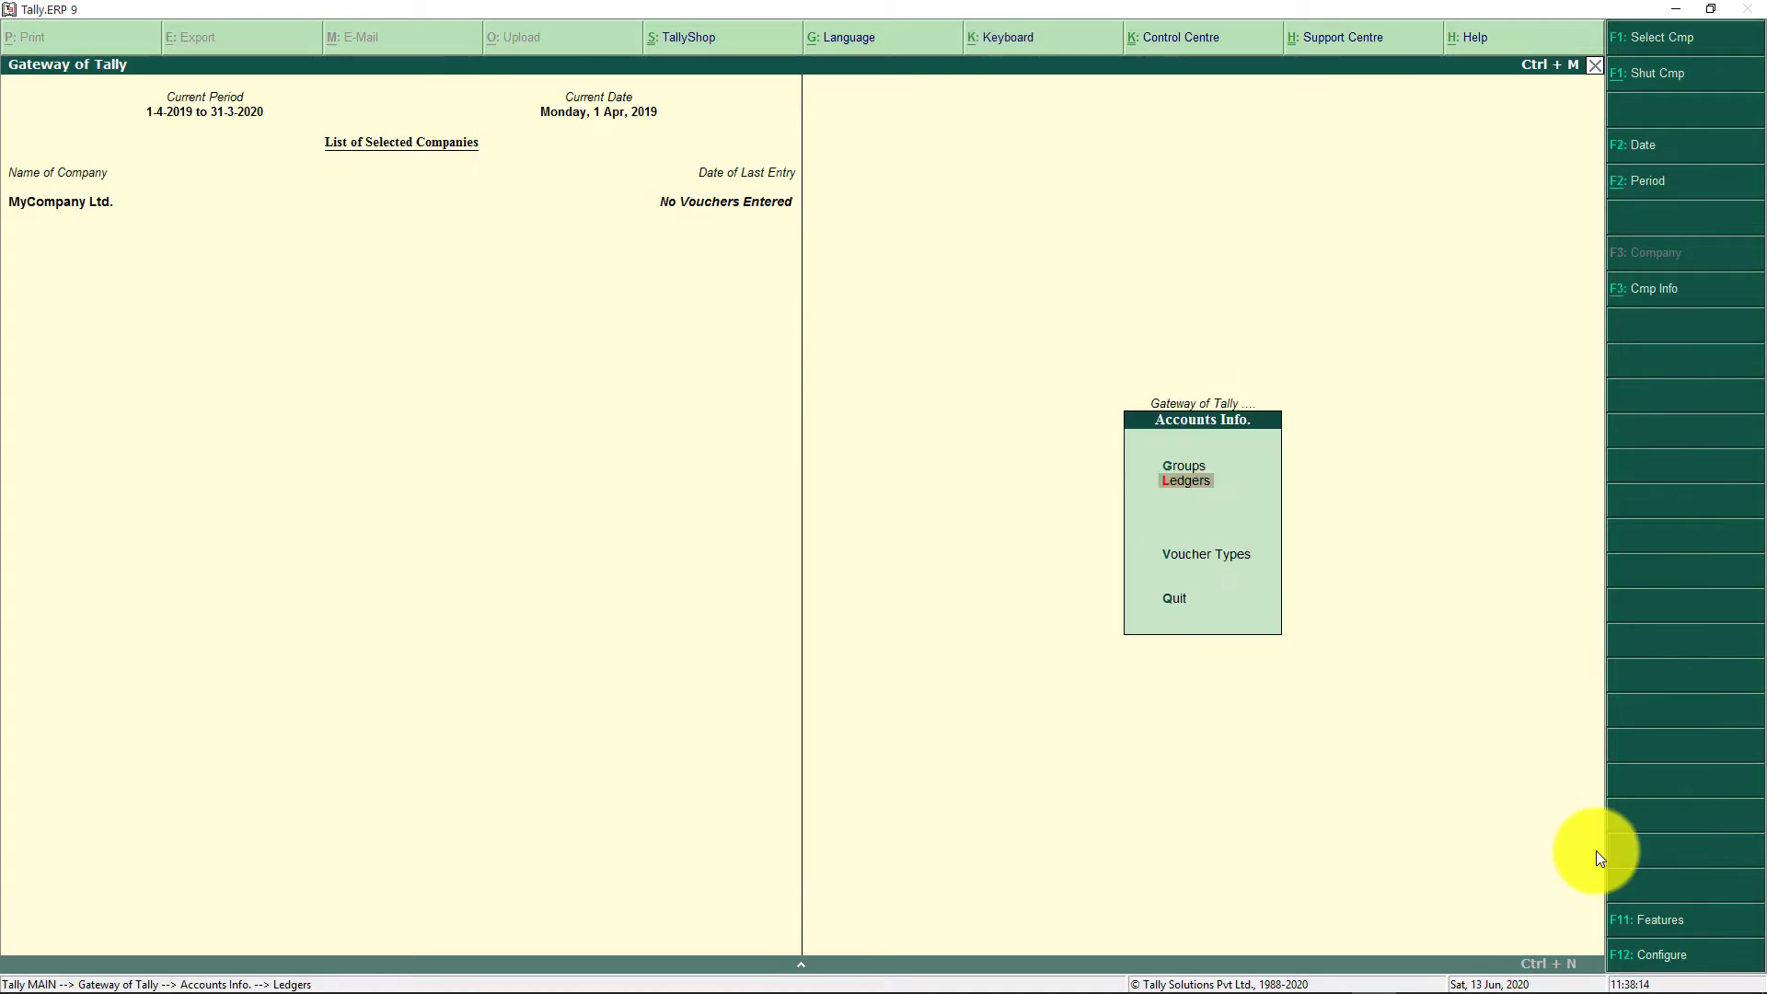
key(Escape)
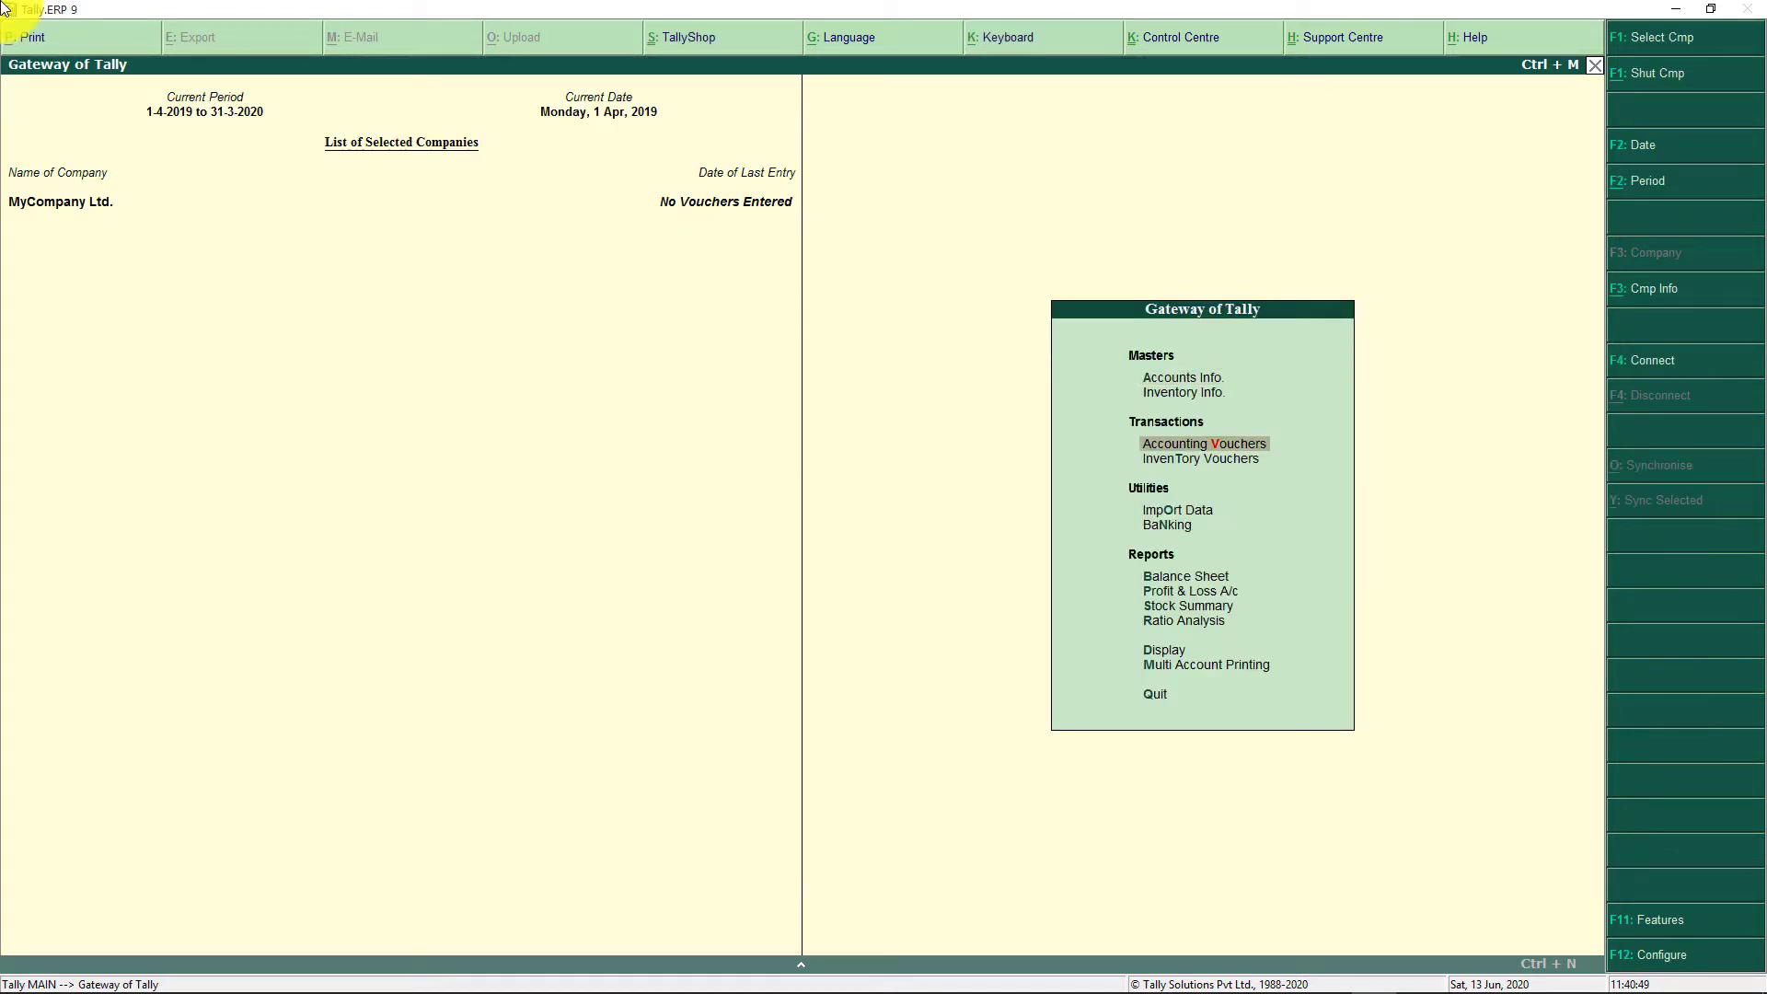
key(Up)
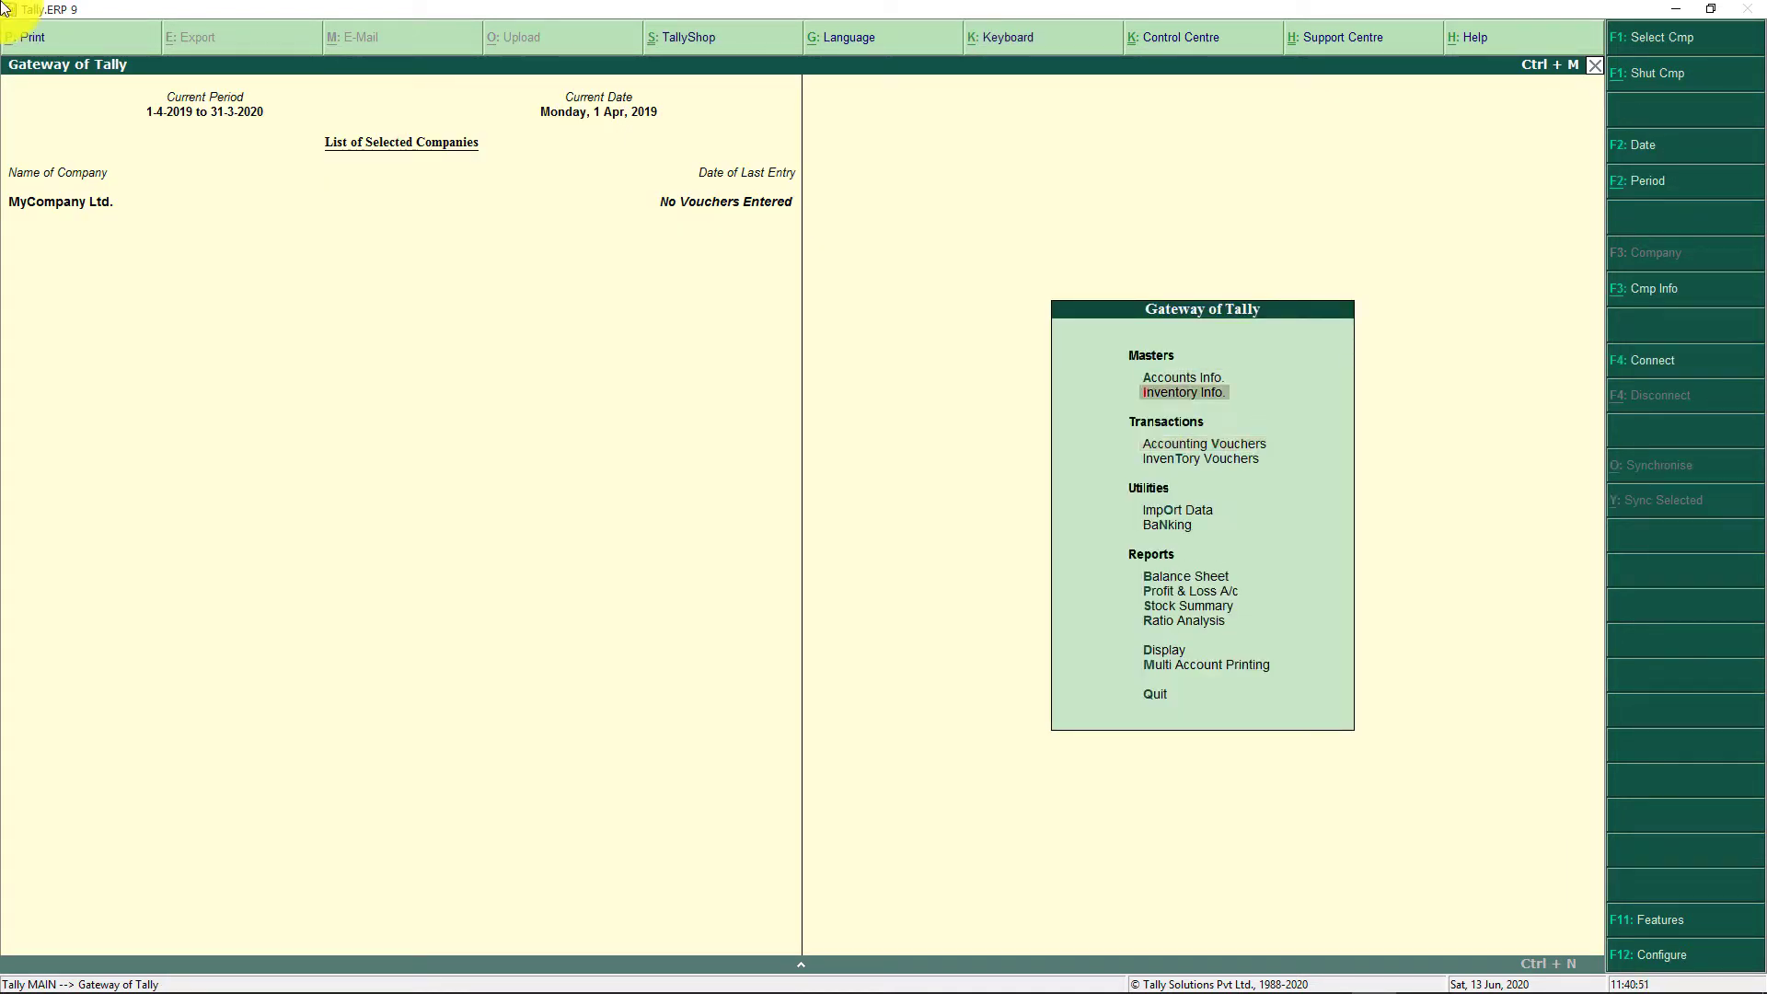
key(Down)
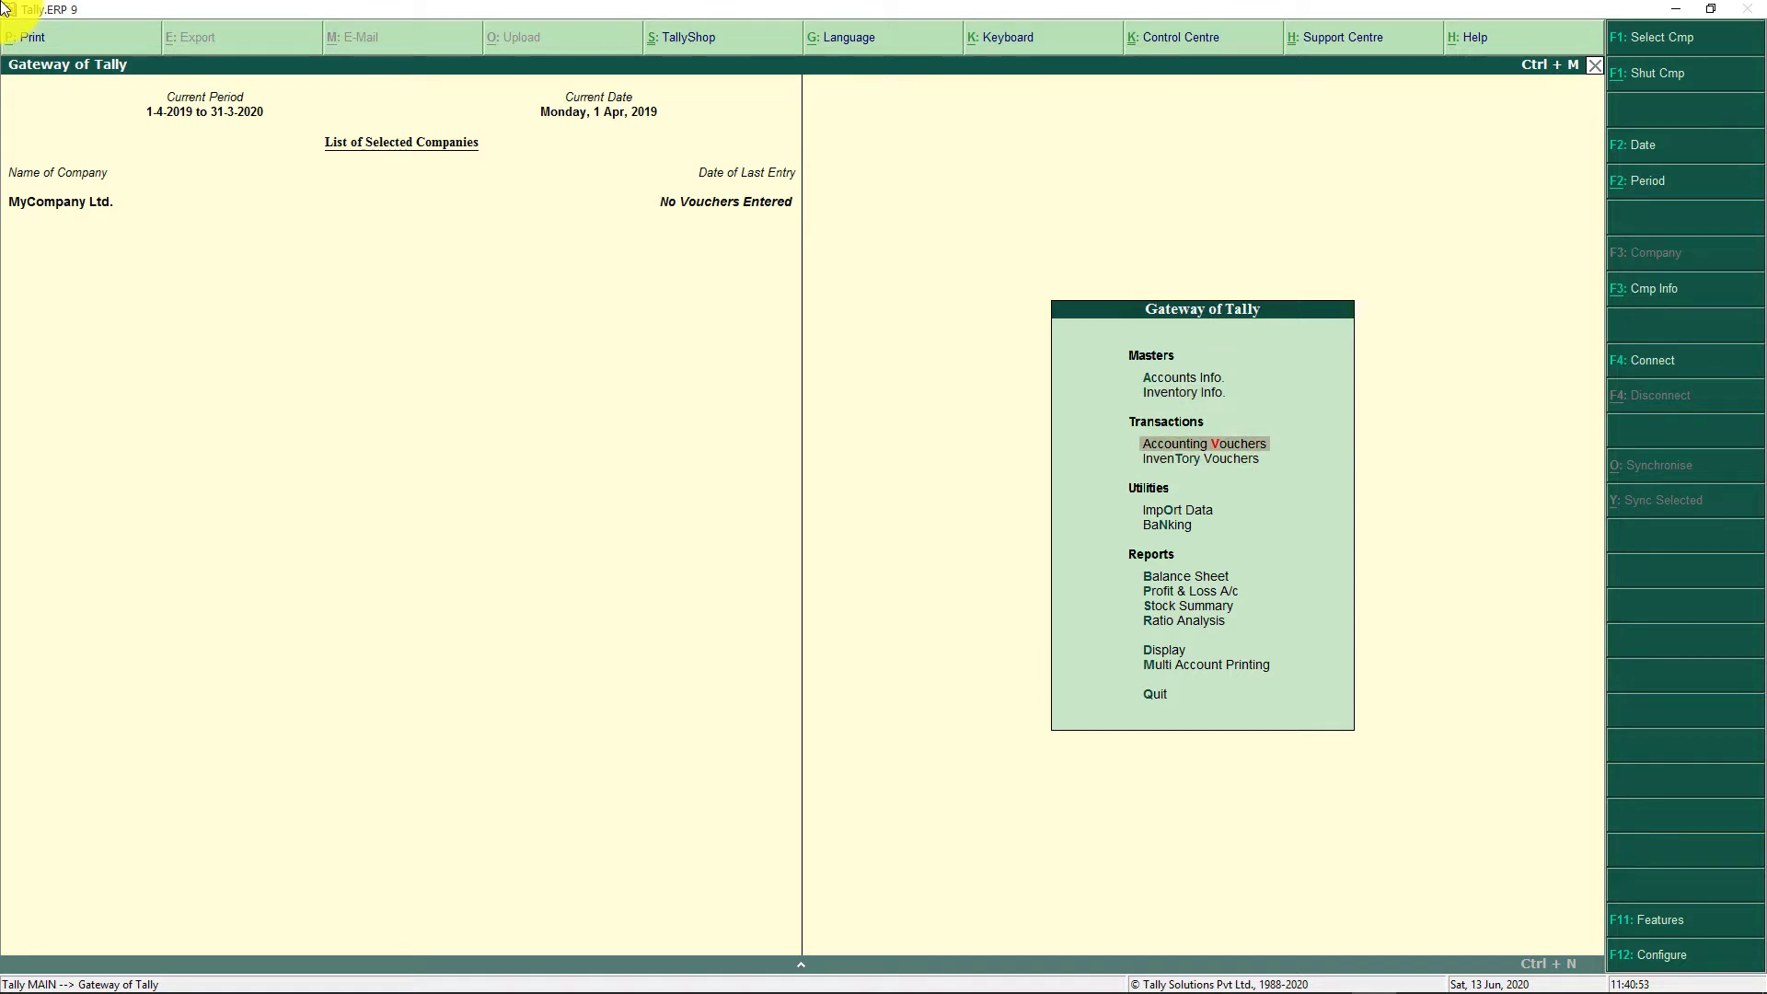
key(Up)
key(Down)
key(Return)
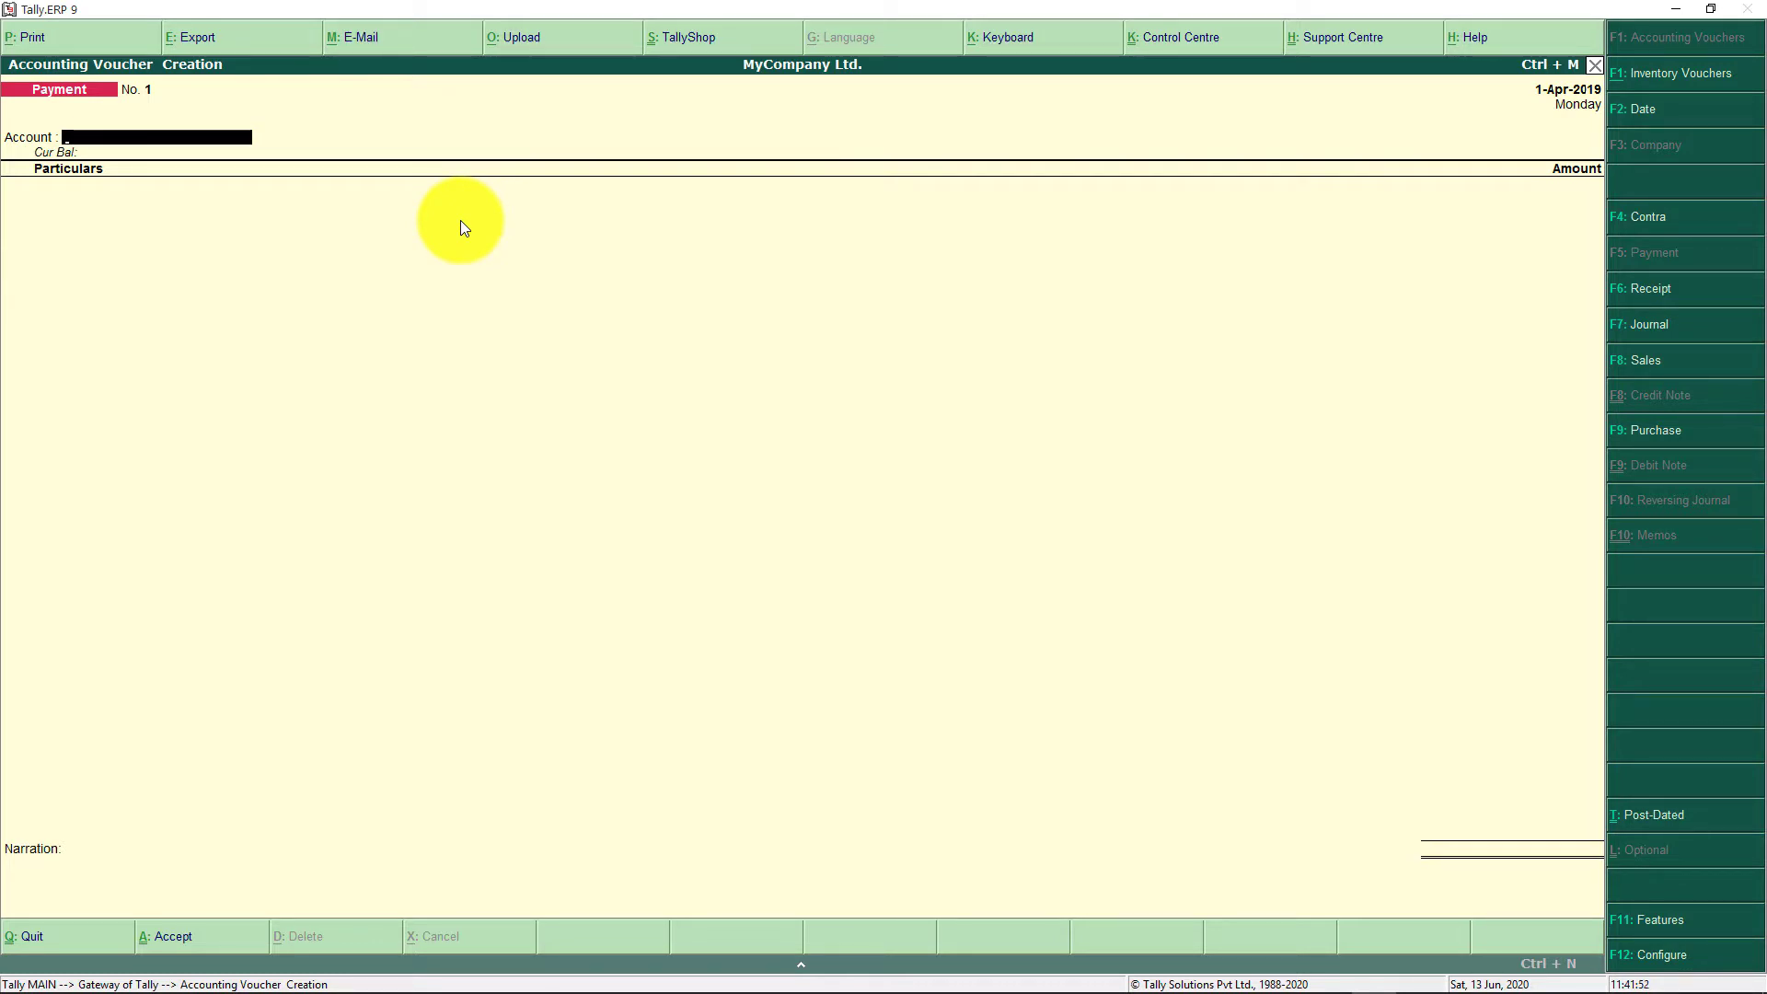
- In the payment voucher configuration, set single entry mode for payment/receipt/contra vouchers to No
click(1662, 967)
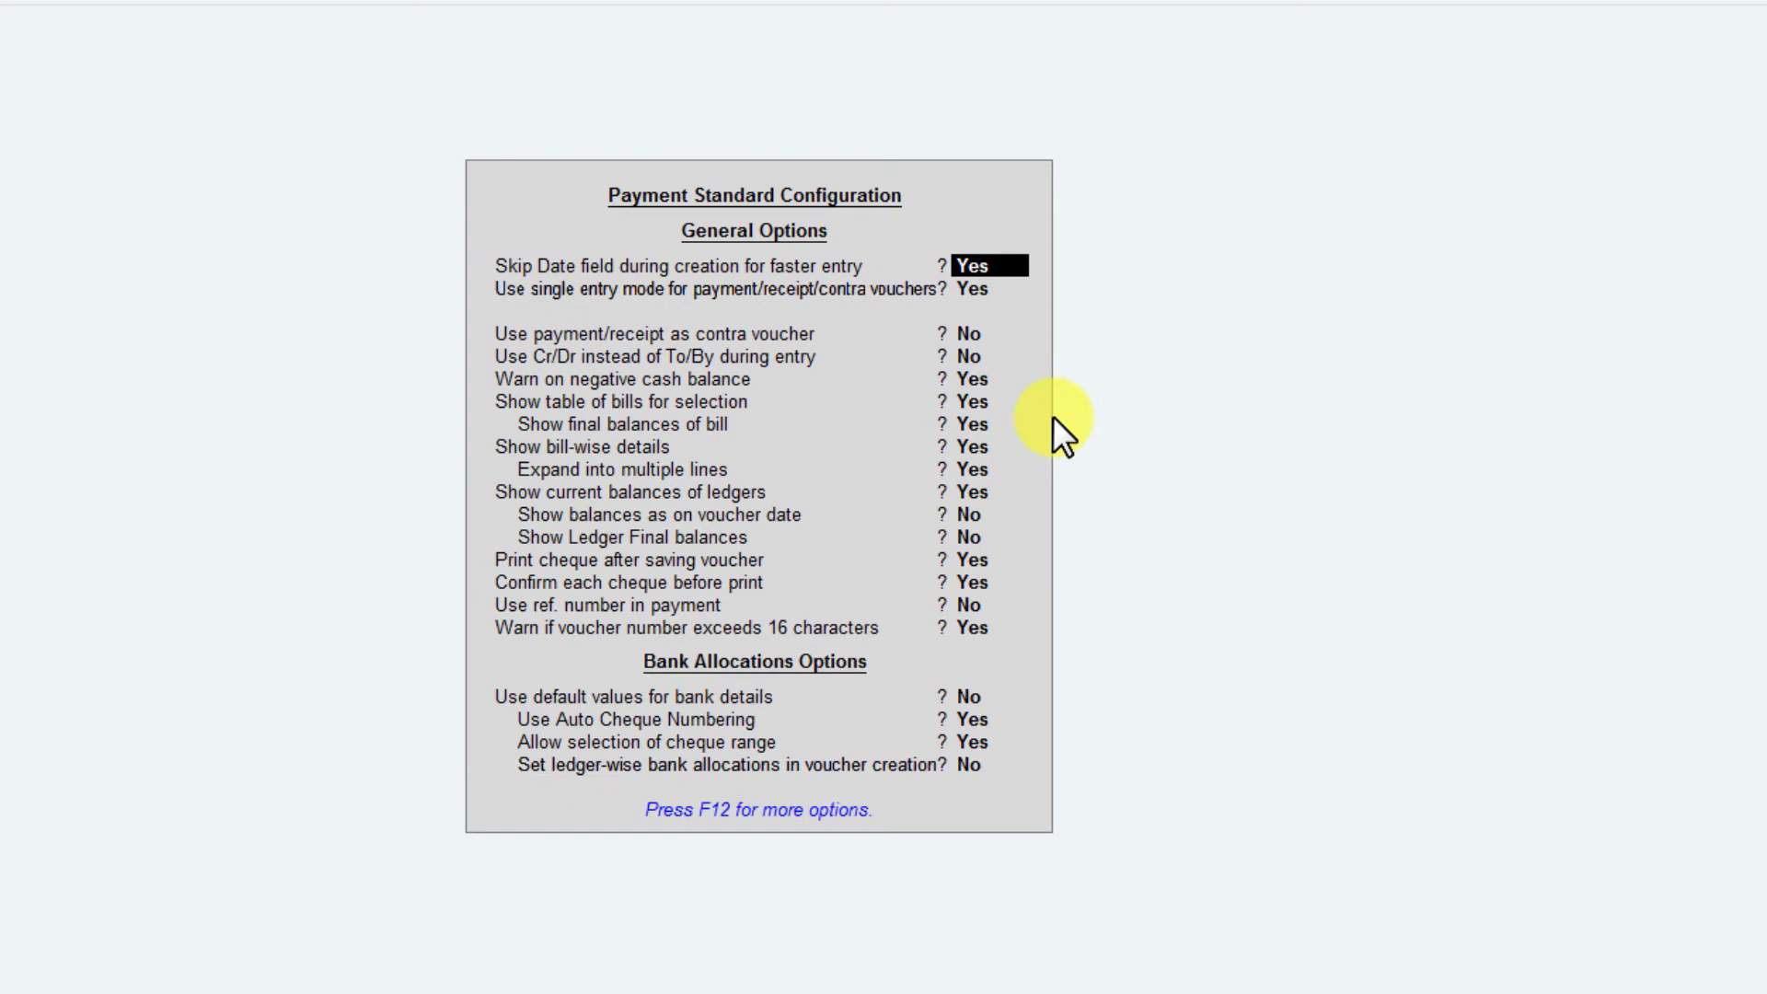
key(Return)
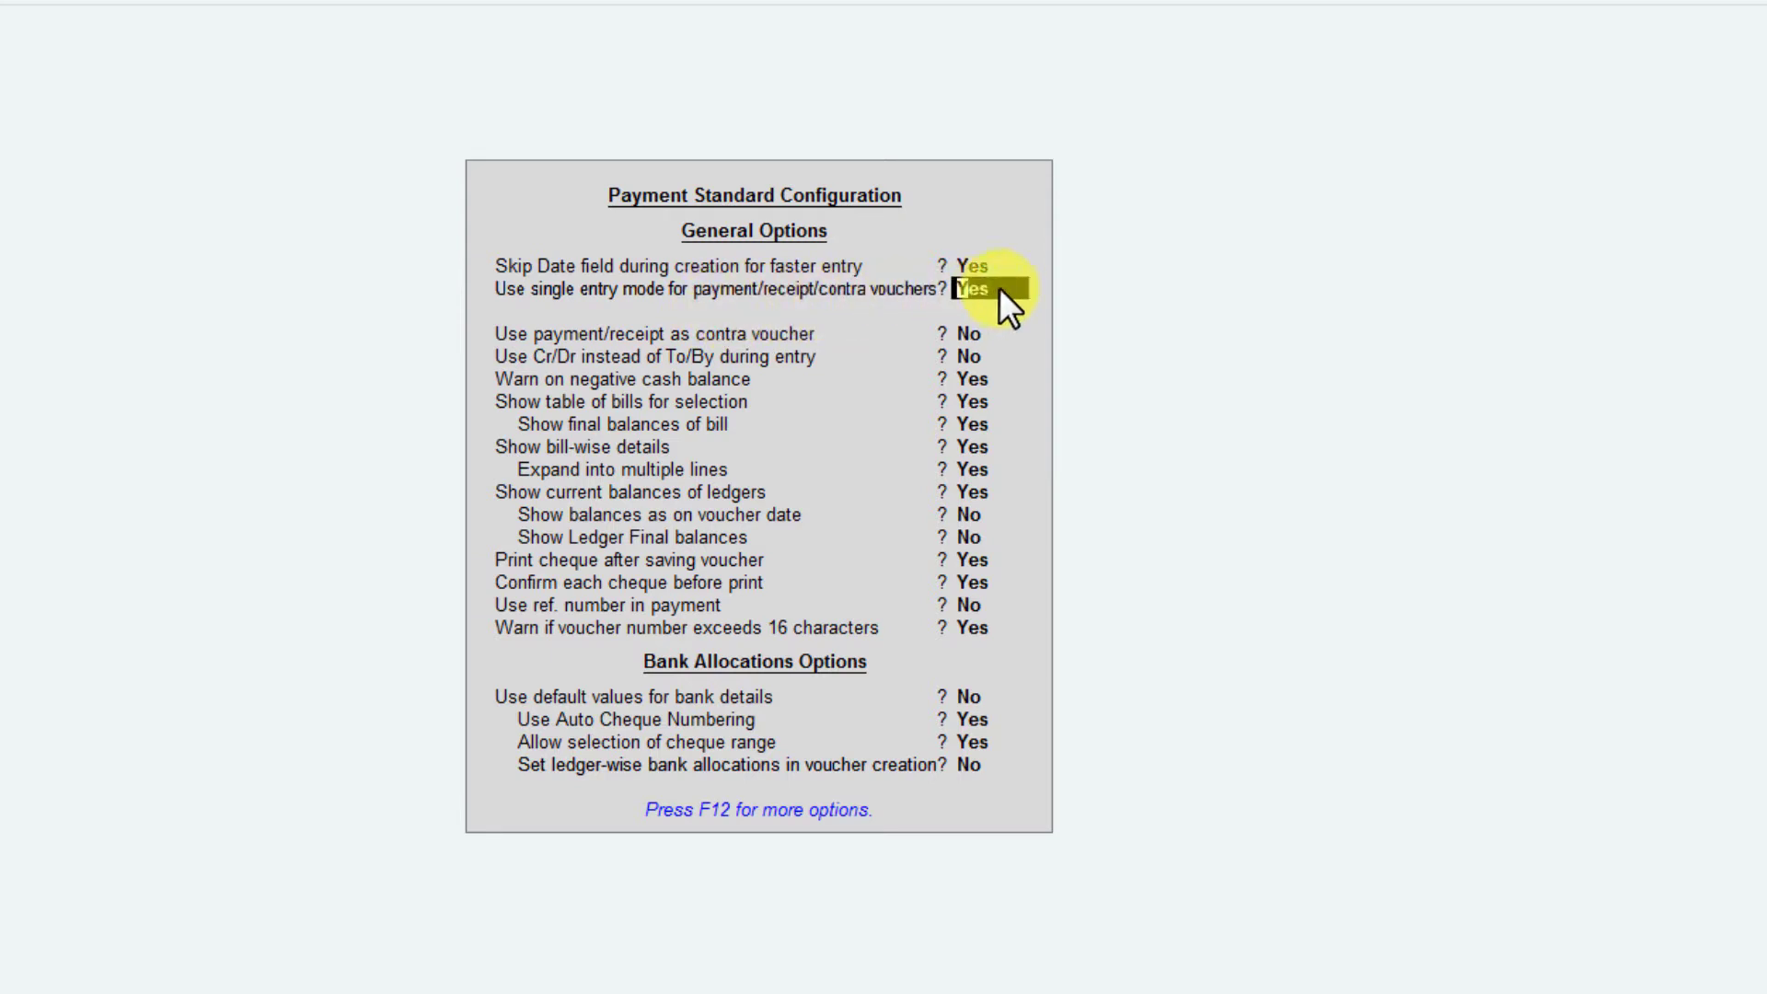
key(BackSpace)
key(BackSpace)
click(997, 287)
text(n)
key(Return)
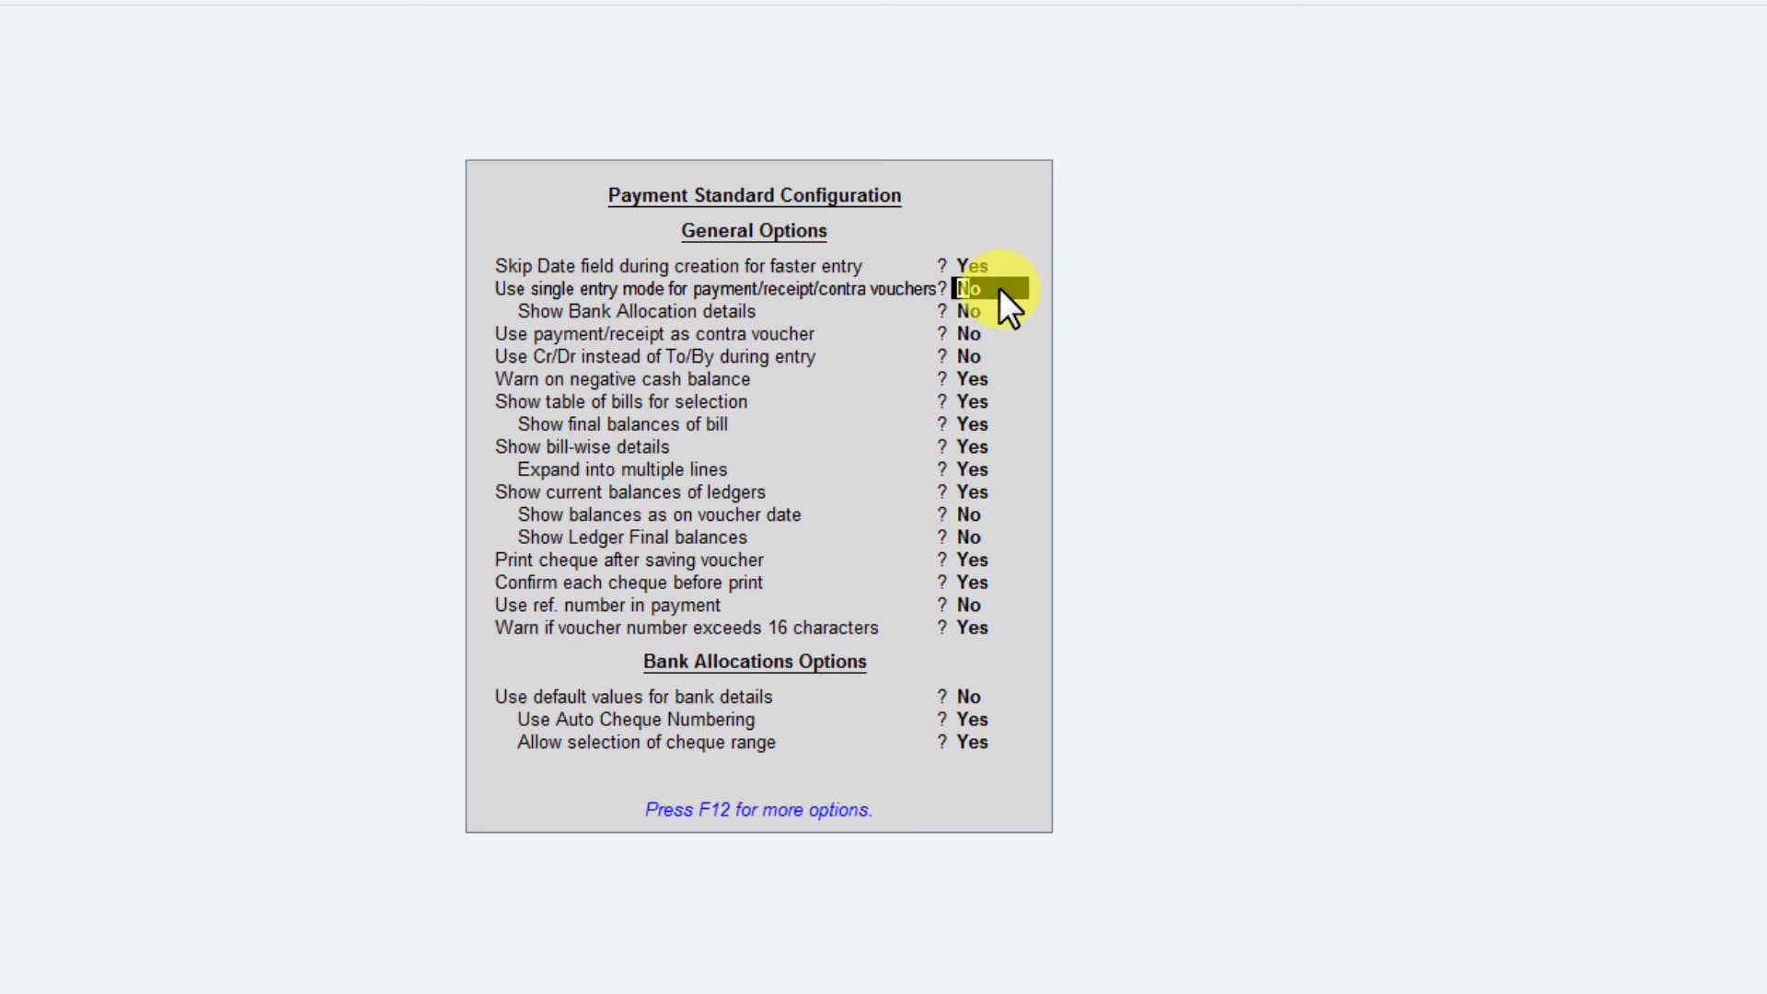
- Set the use of Cr/Dr instead of To/By during entry to Yes and accept the voucher configuration
key(Return)
key(Return)
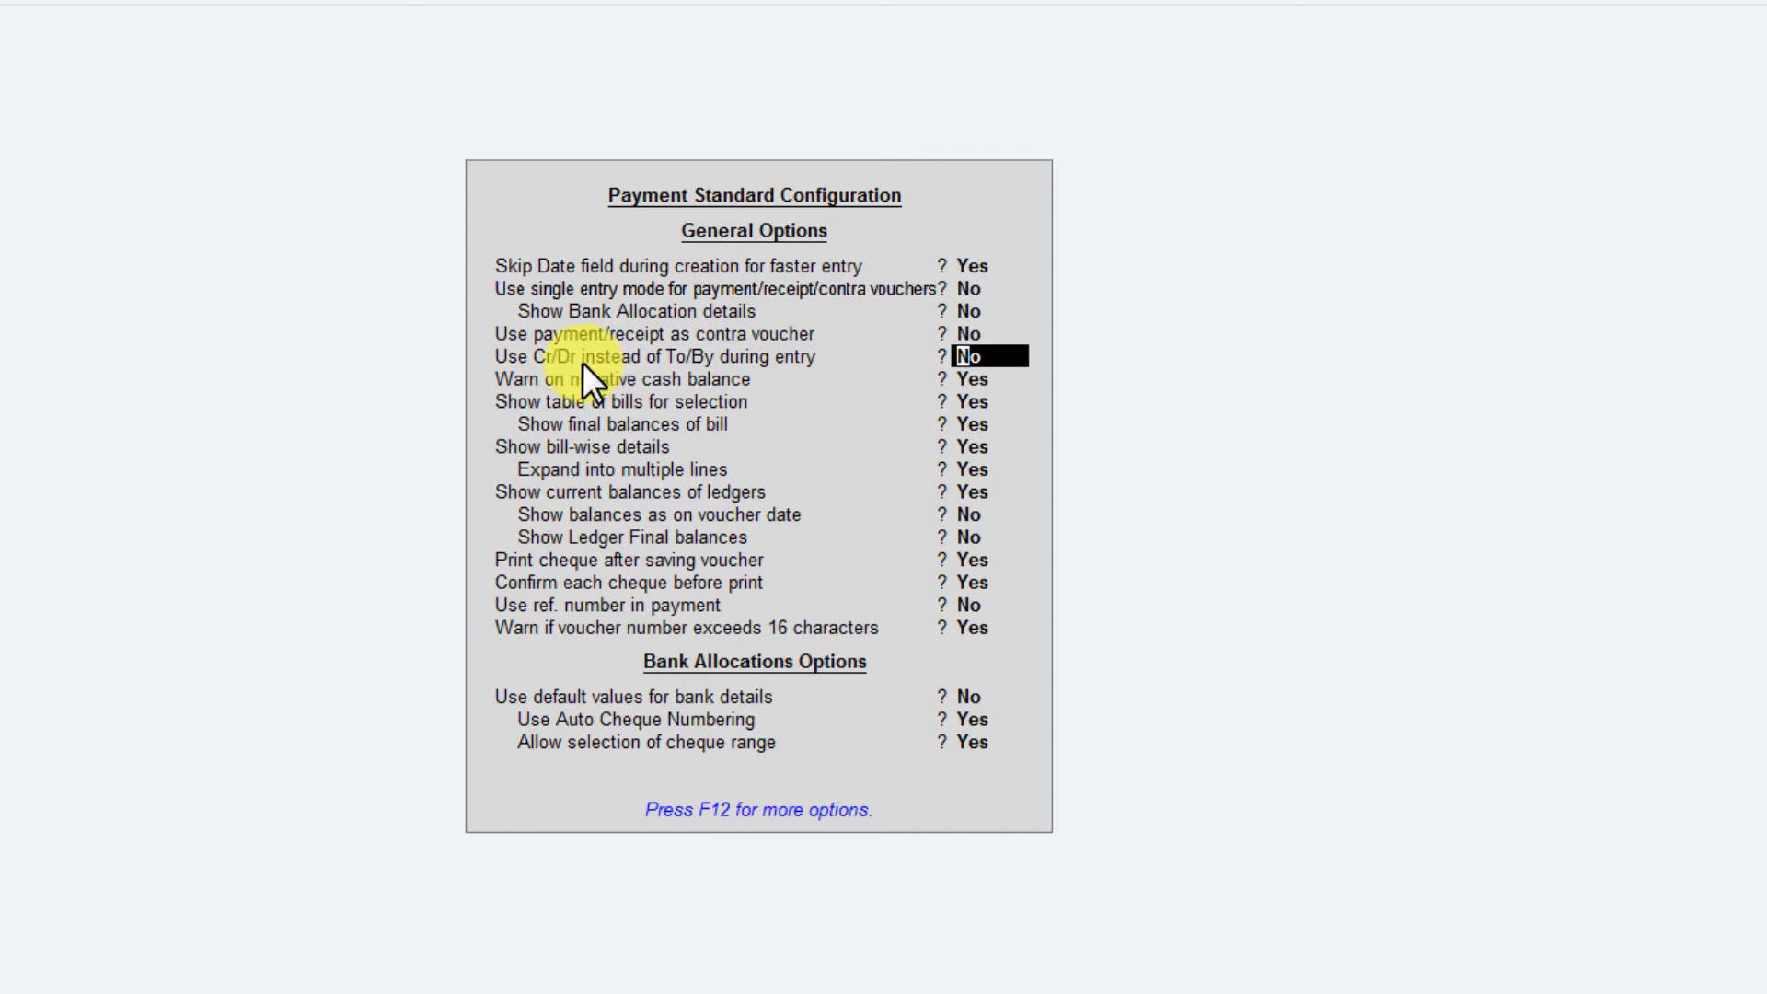
text(y)
key(Return)
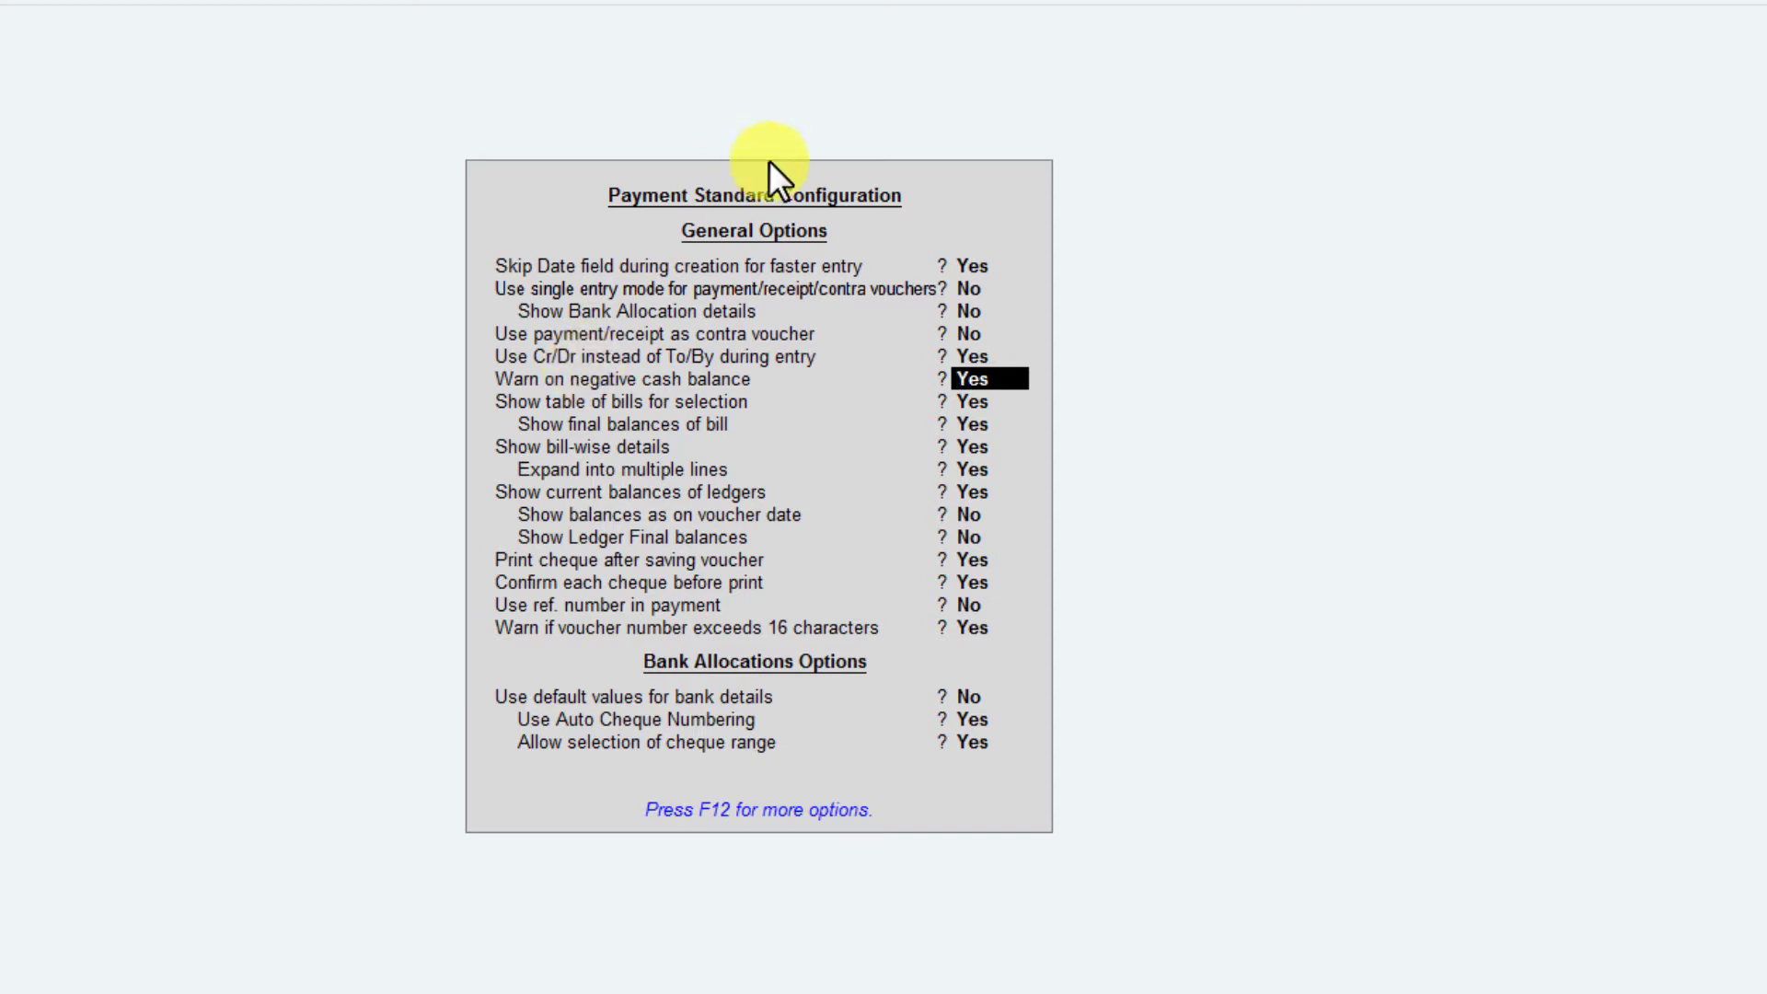
click(968, 290)
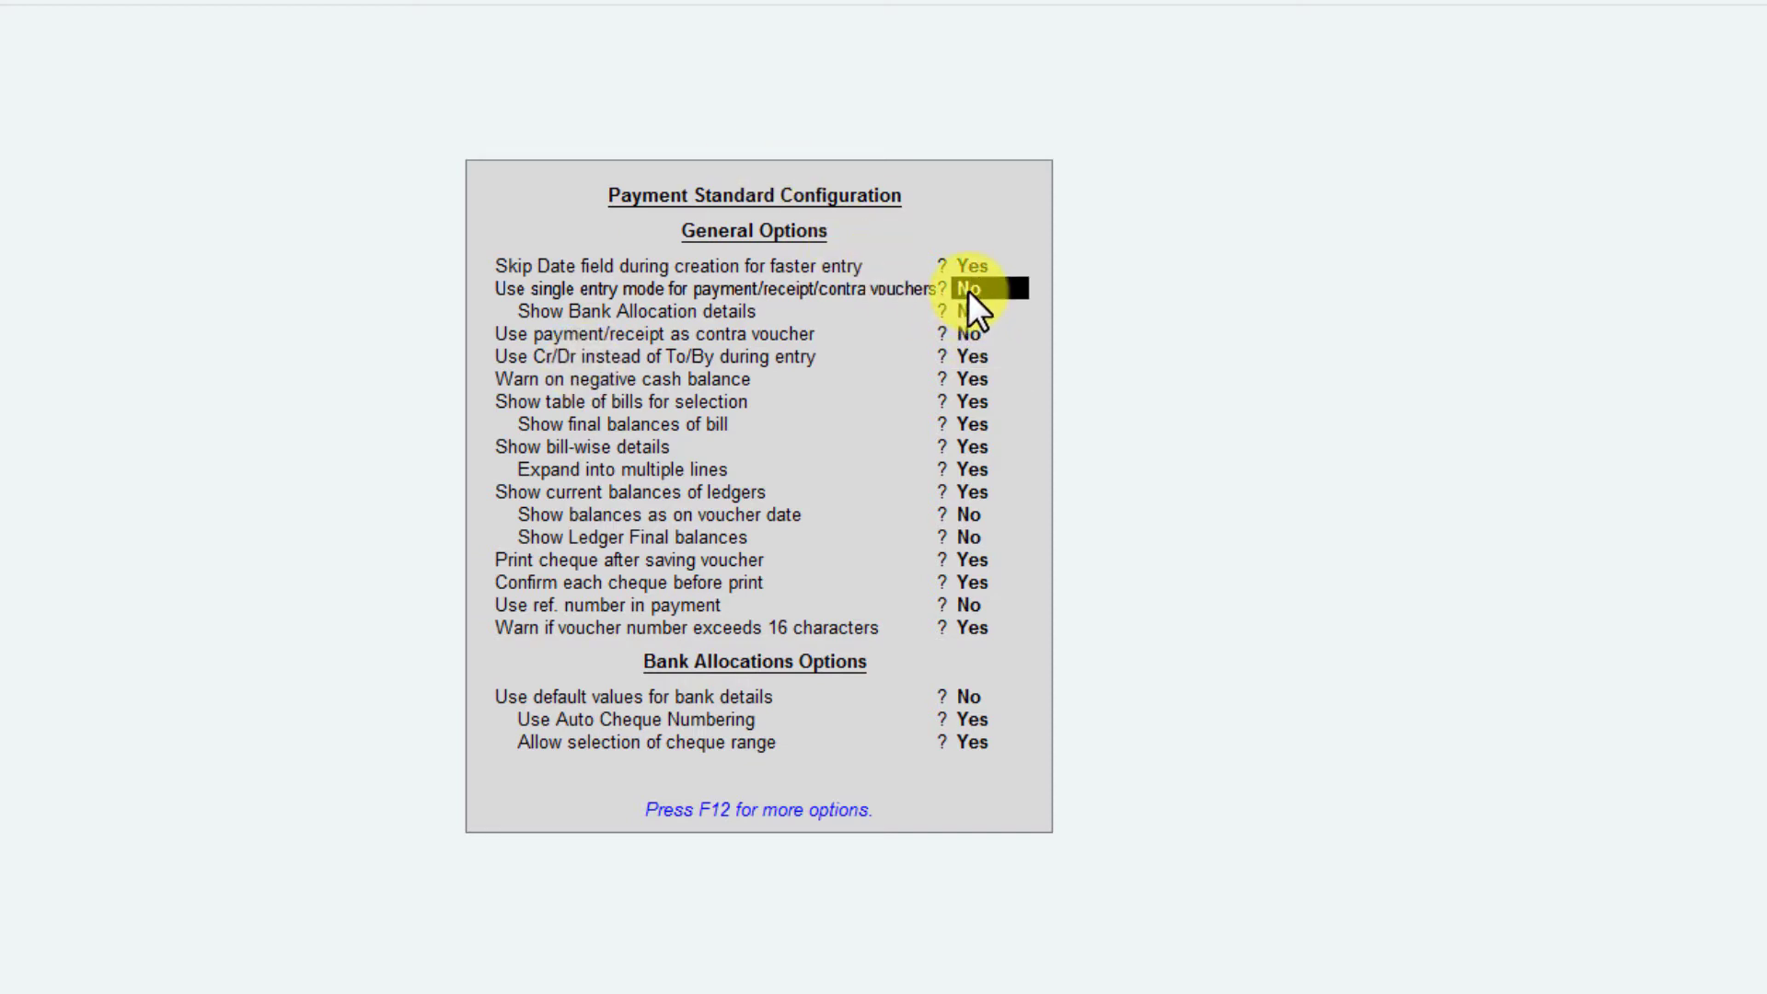
click(906, 357)
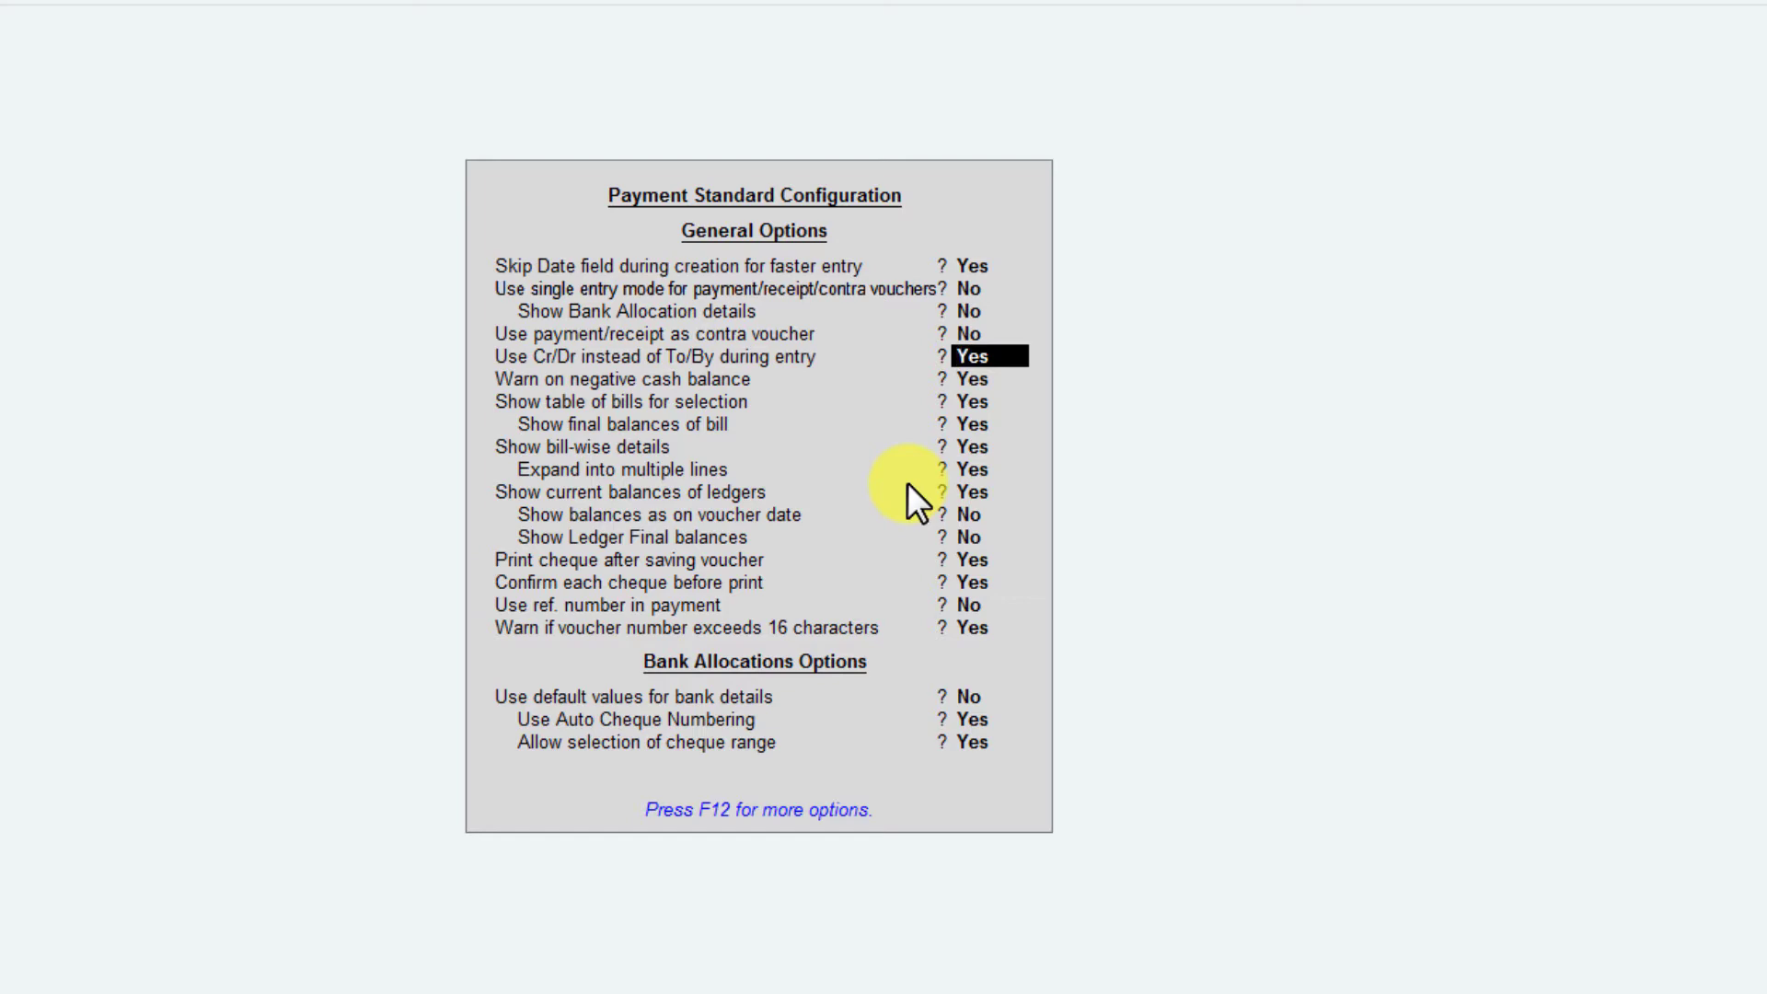
key(Down)
key(Down)
key(Down)
key(Down)
key(Down)
key(Down)
key(Down)
key(Down)
key(Down)
key(Down)
key(Down)
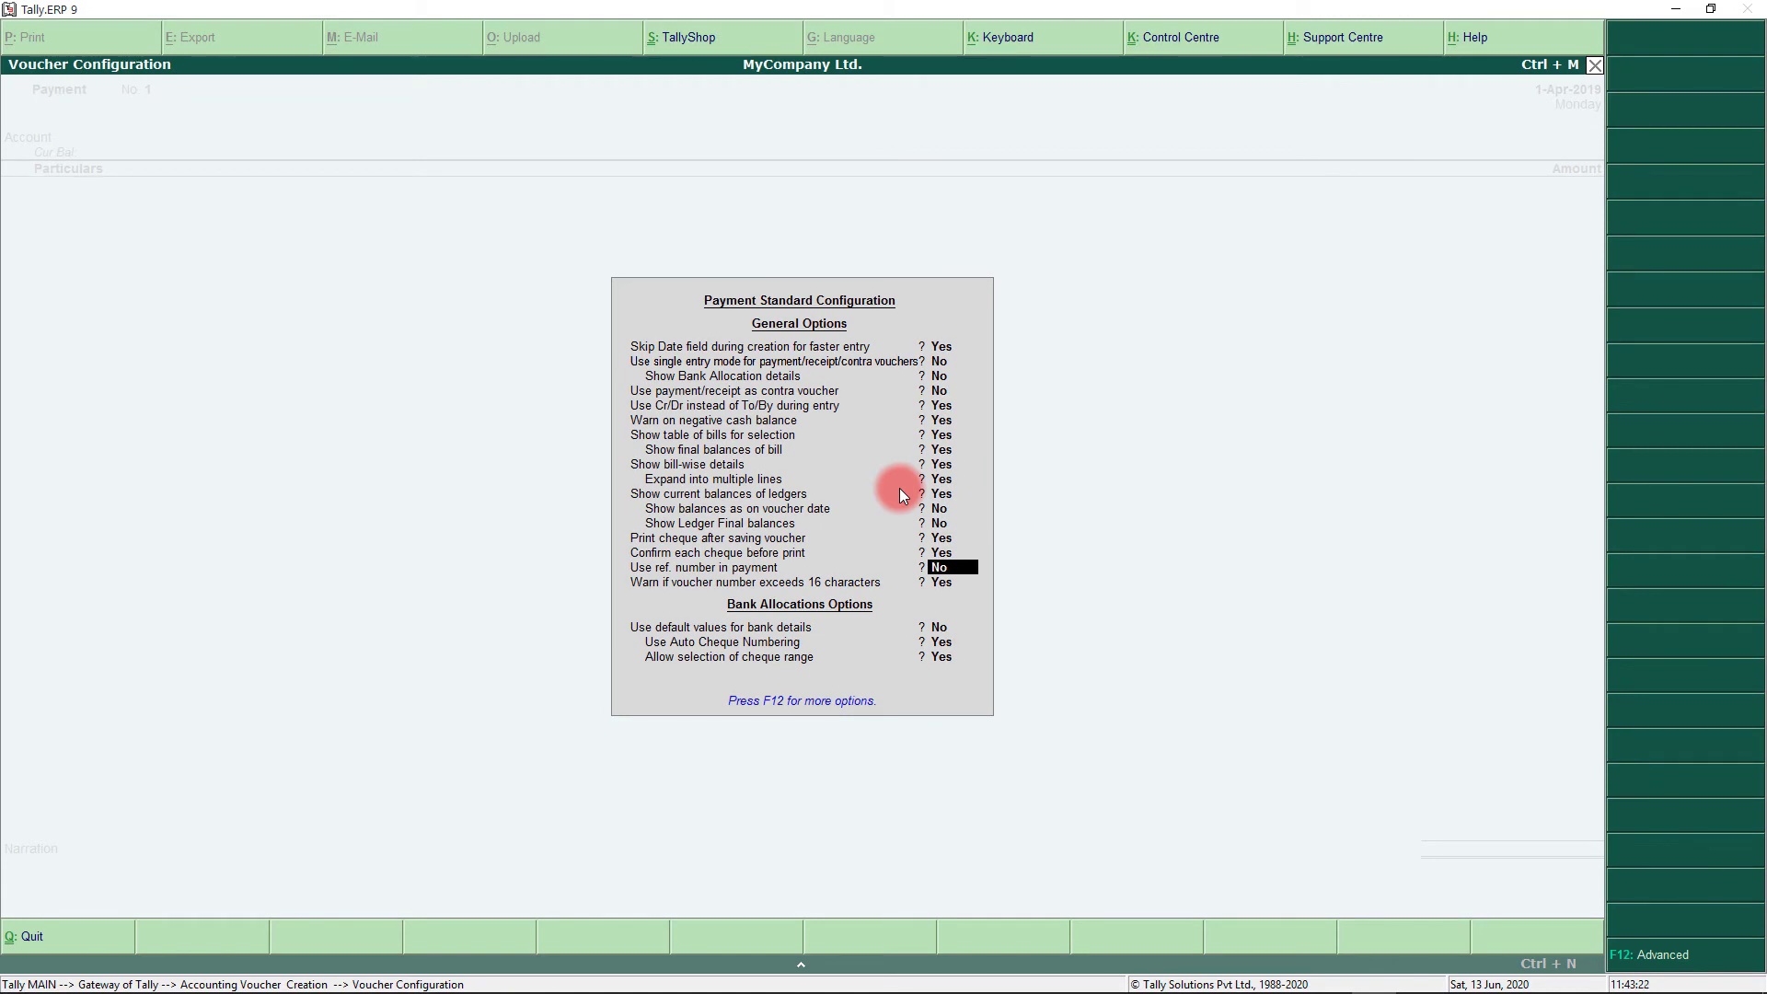
key(Down)
key(Down)
key(Down)
key(Down)
key(Return)
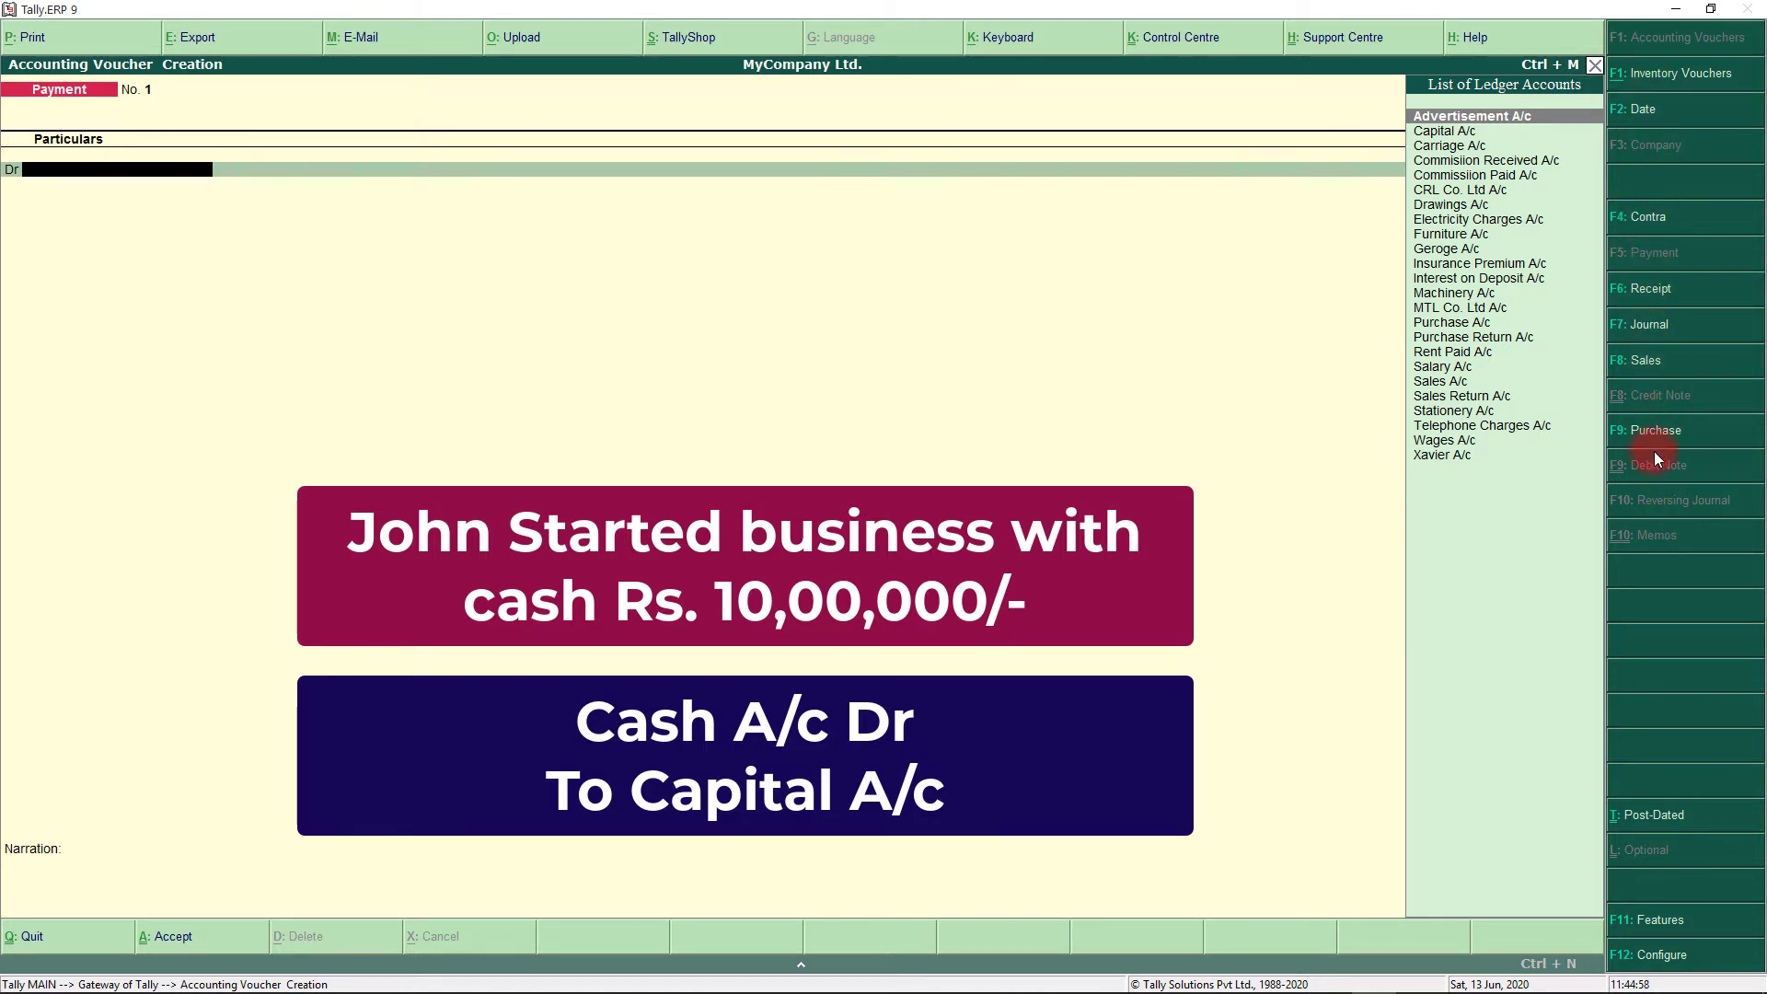
- Switch the voucher being created from Payment to Receipt
click(1636, 296)
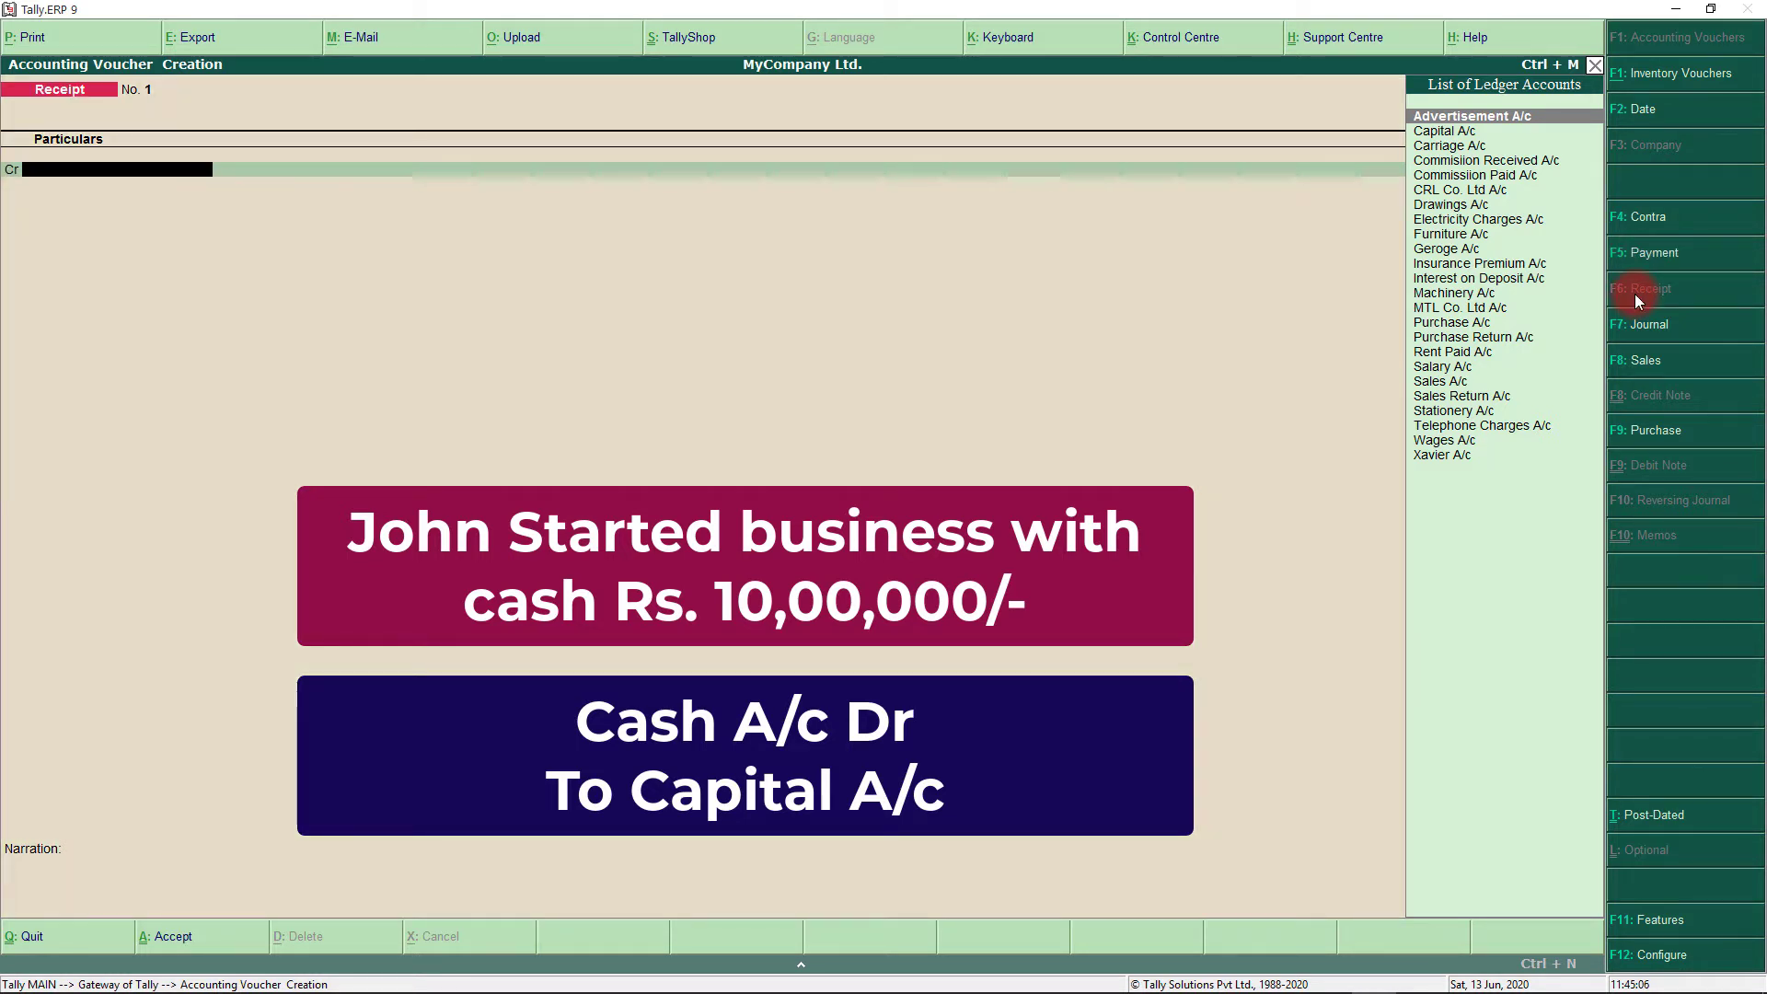
click(480, 188)
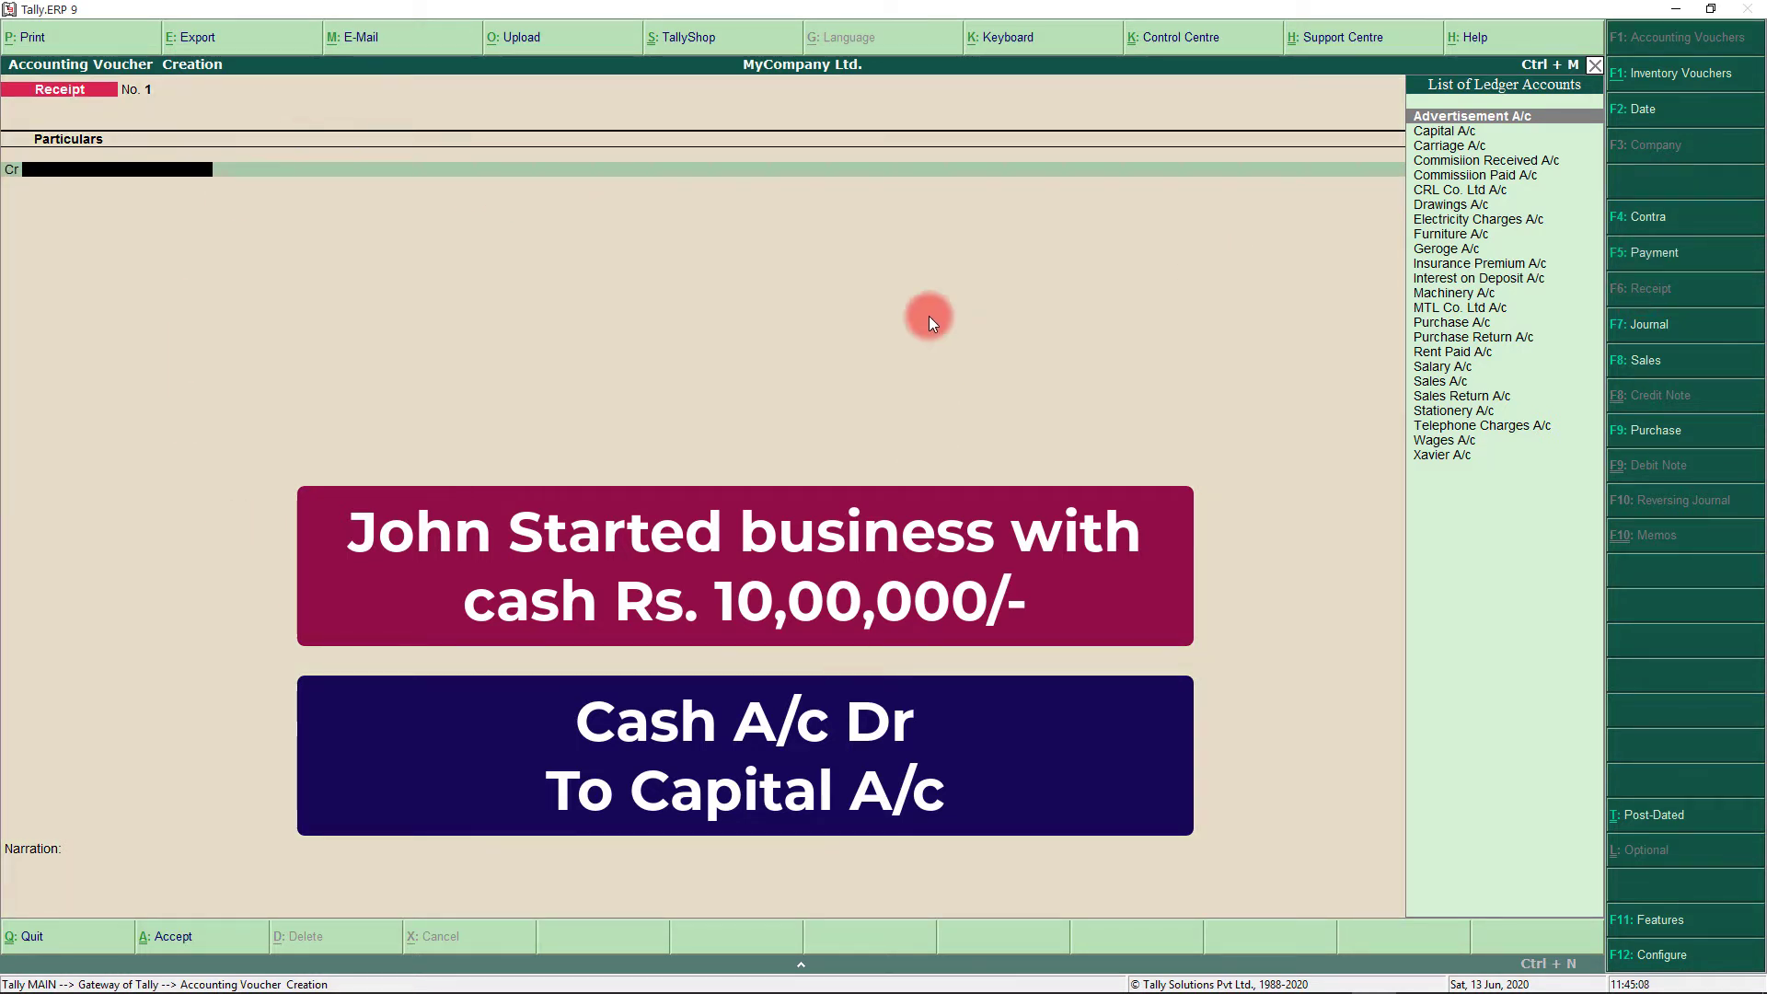
click(83, 87)
click(146, 92)
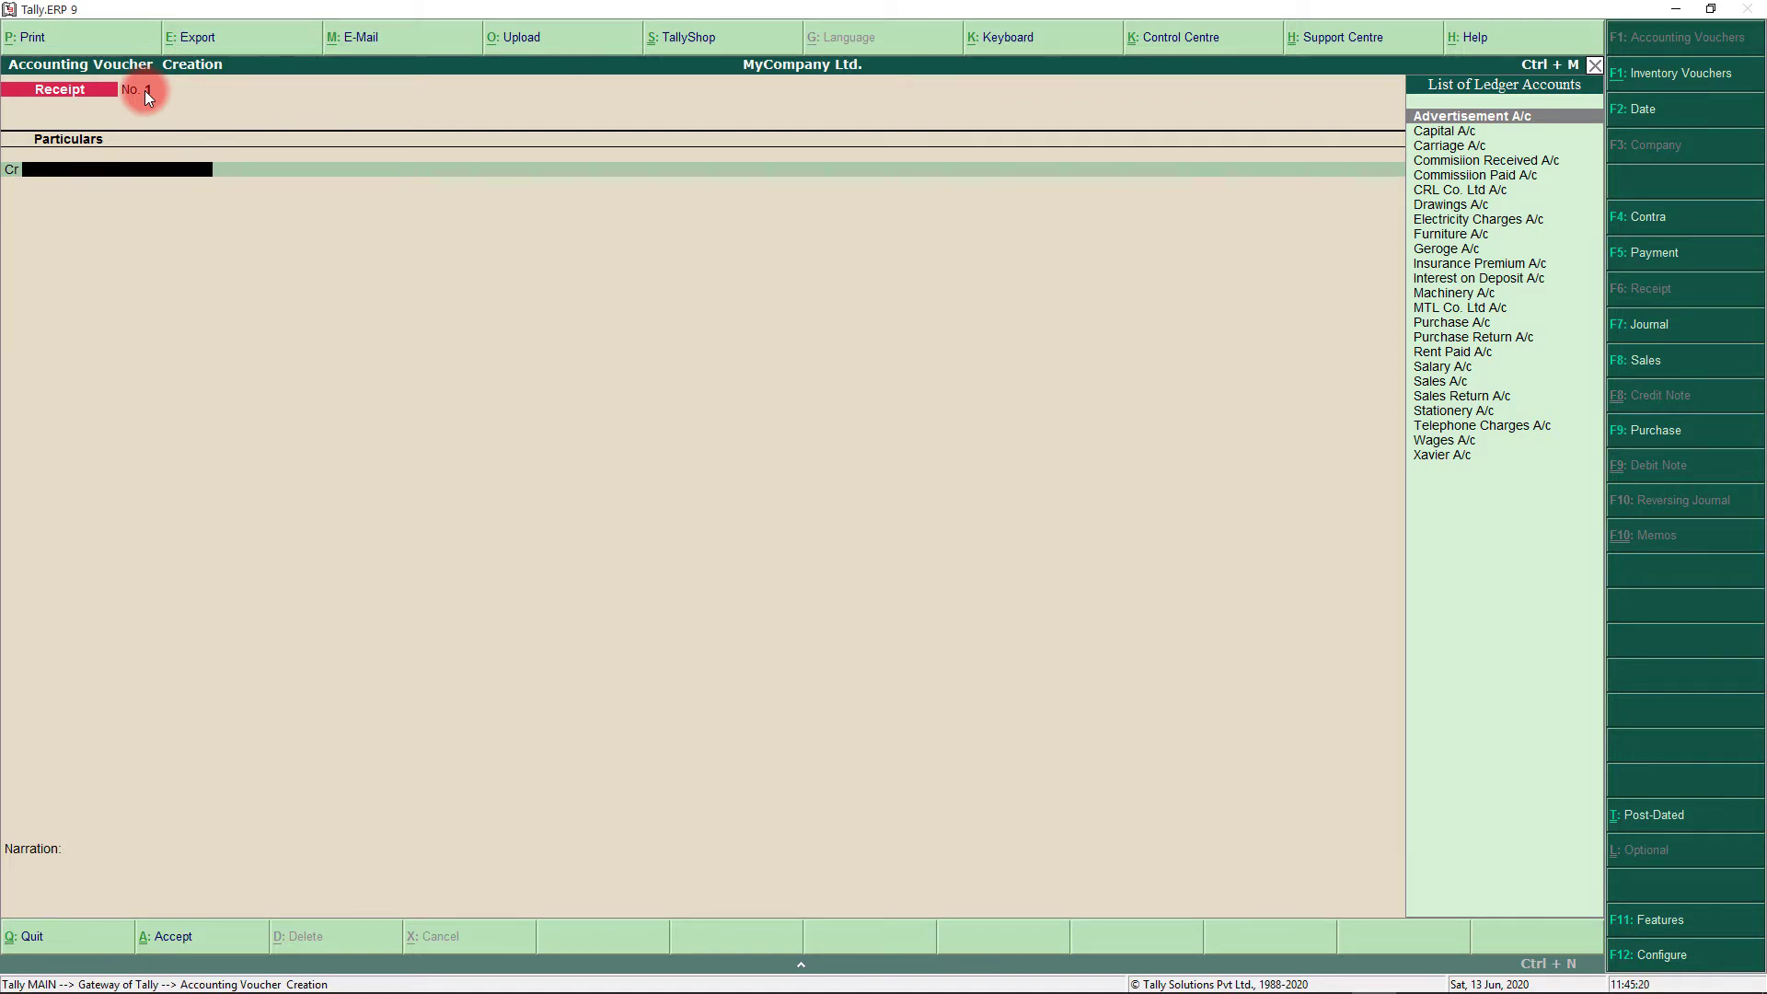
- Set the receipt voucher's date to 1-4-2019
key(F2)
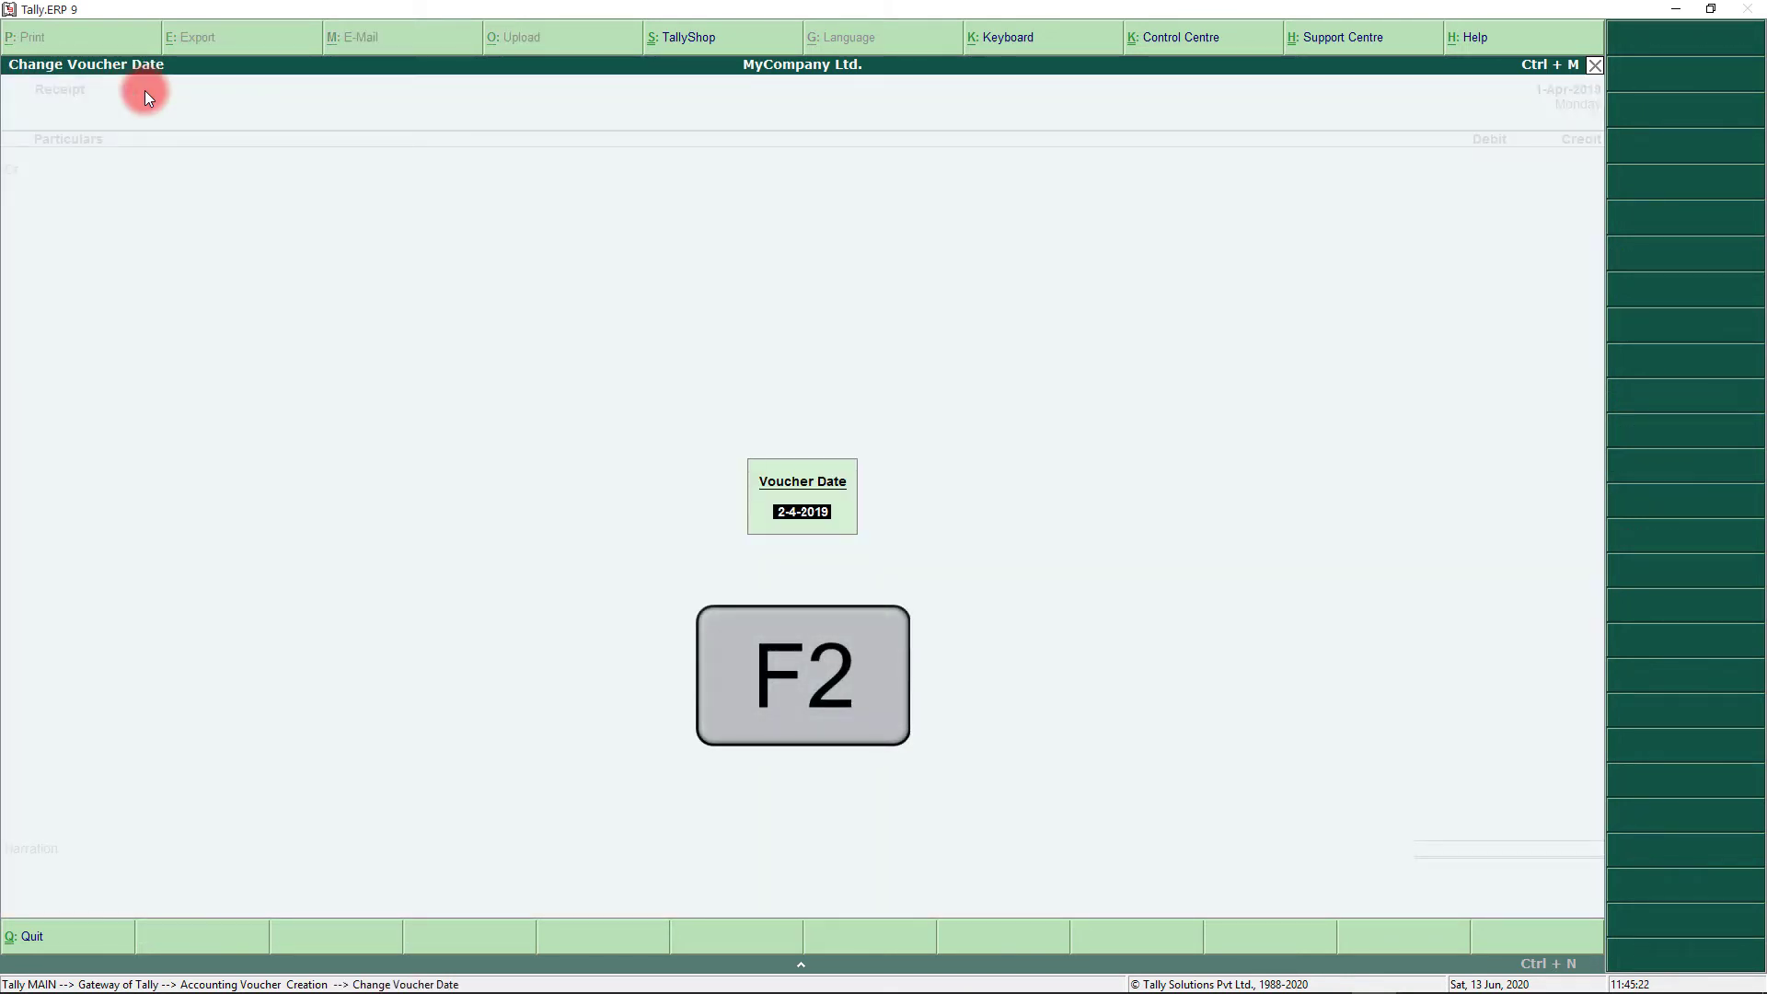
key(BackSpace)
text(1-4-2019)
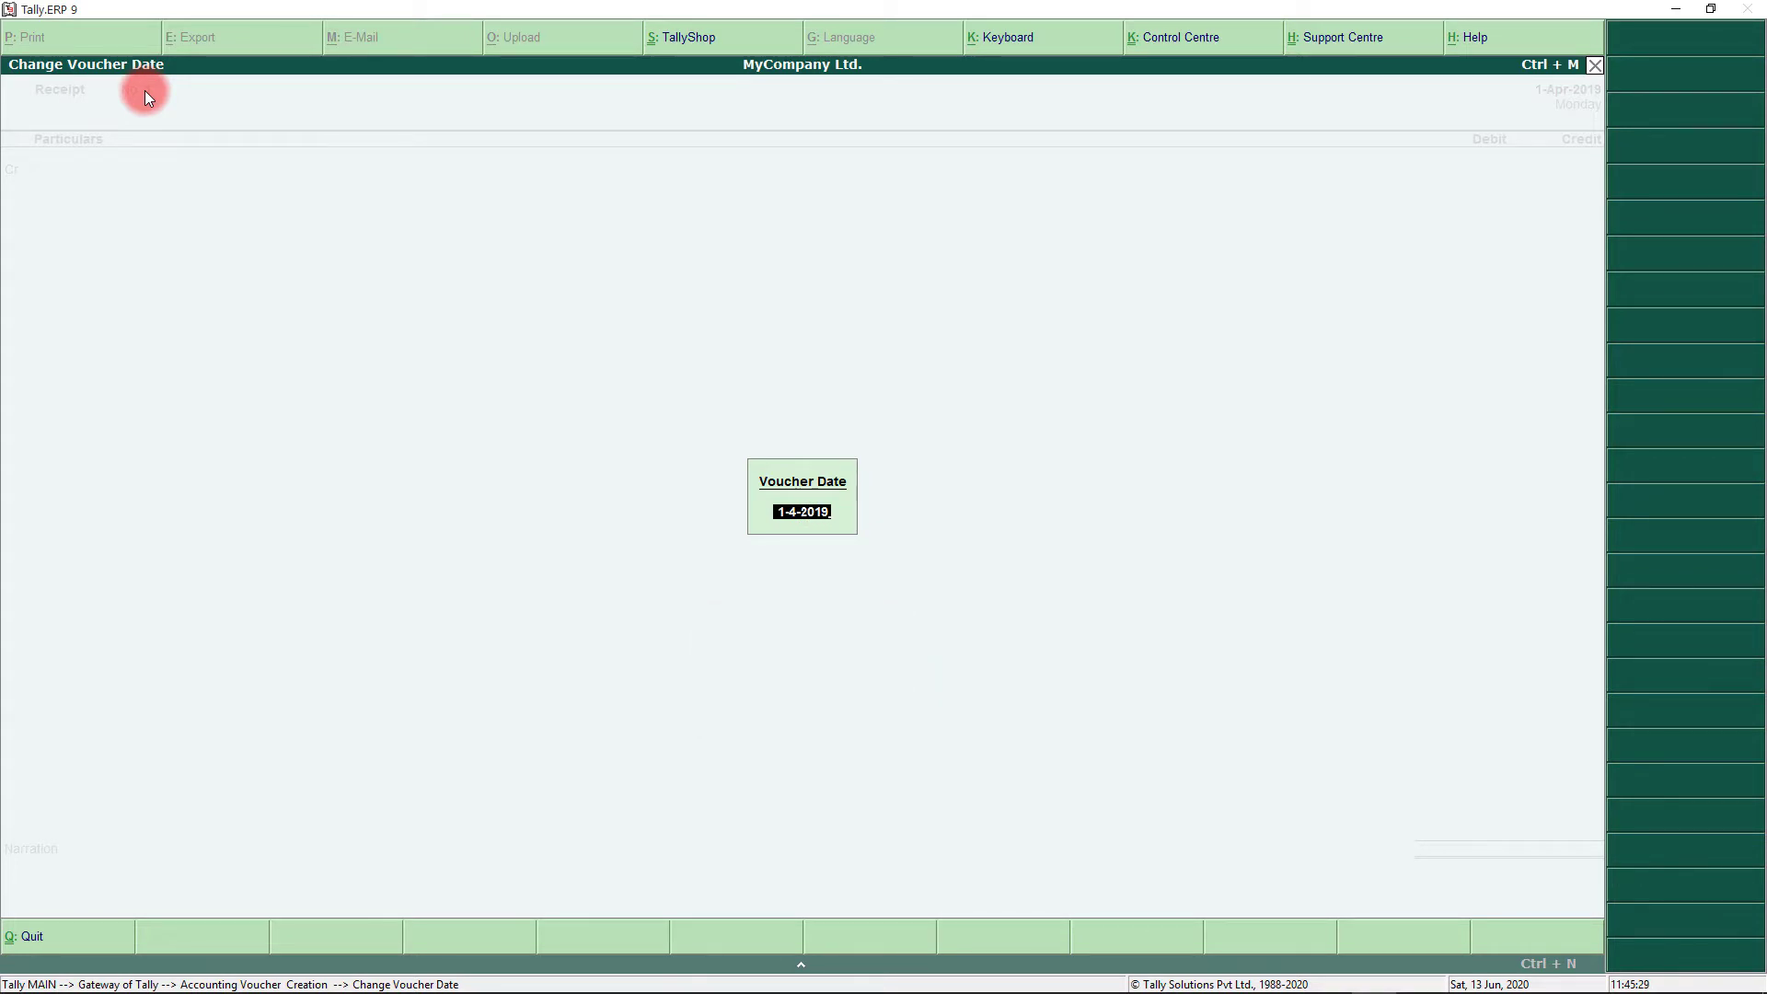
key(Return)
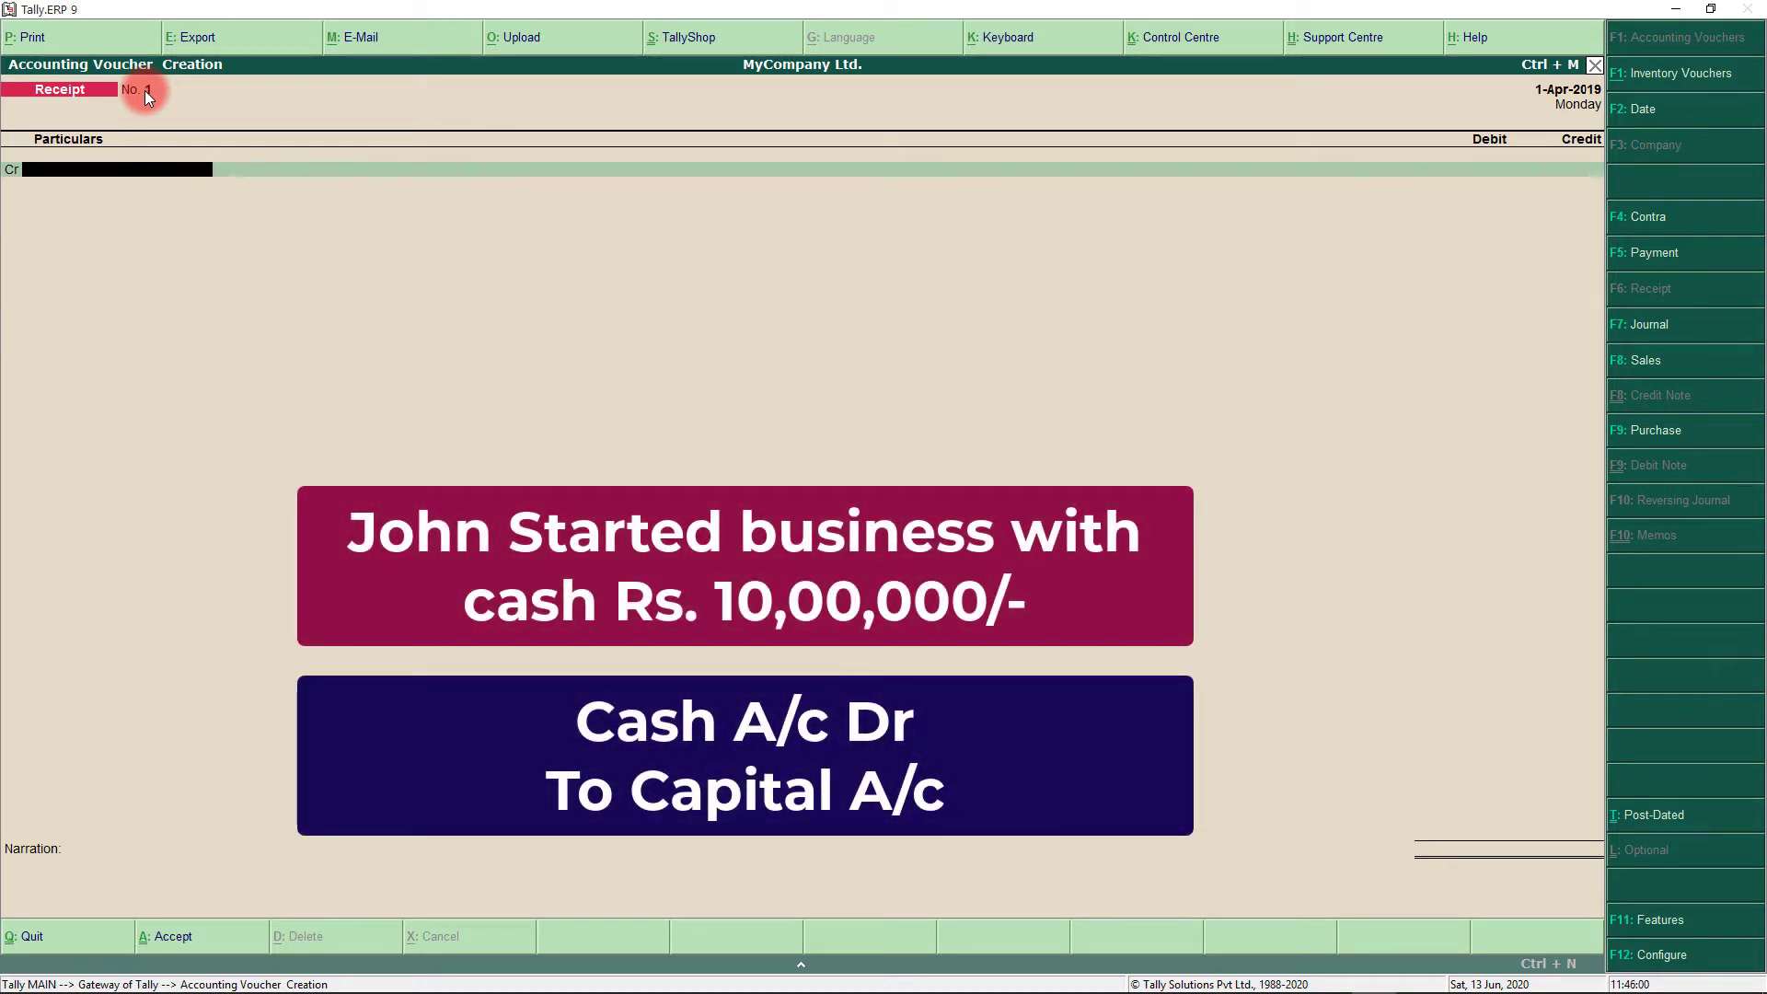
- Credit Capital A/c with 1,000,000 in the receipt voucher
text(Ca)
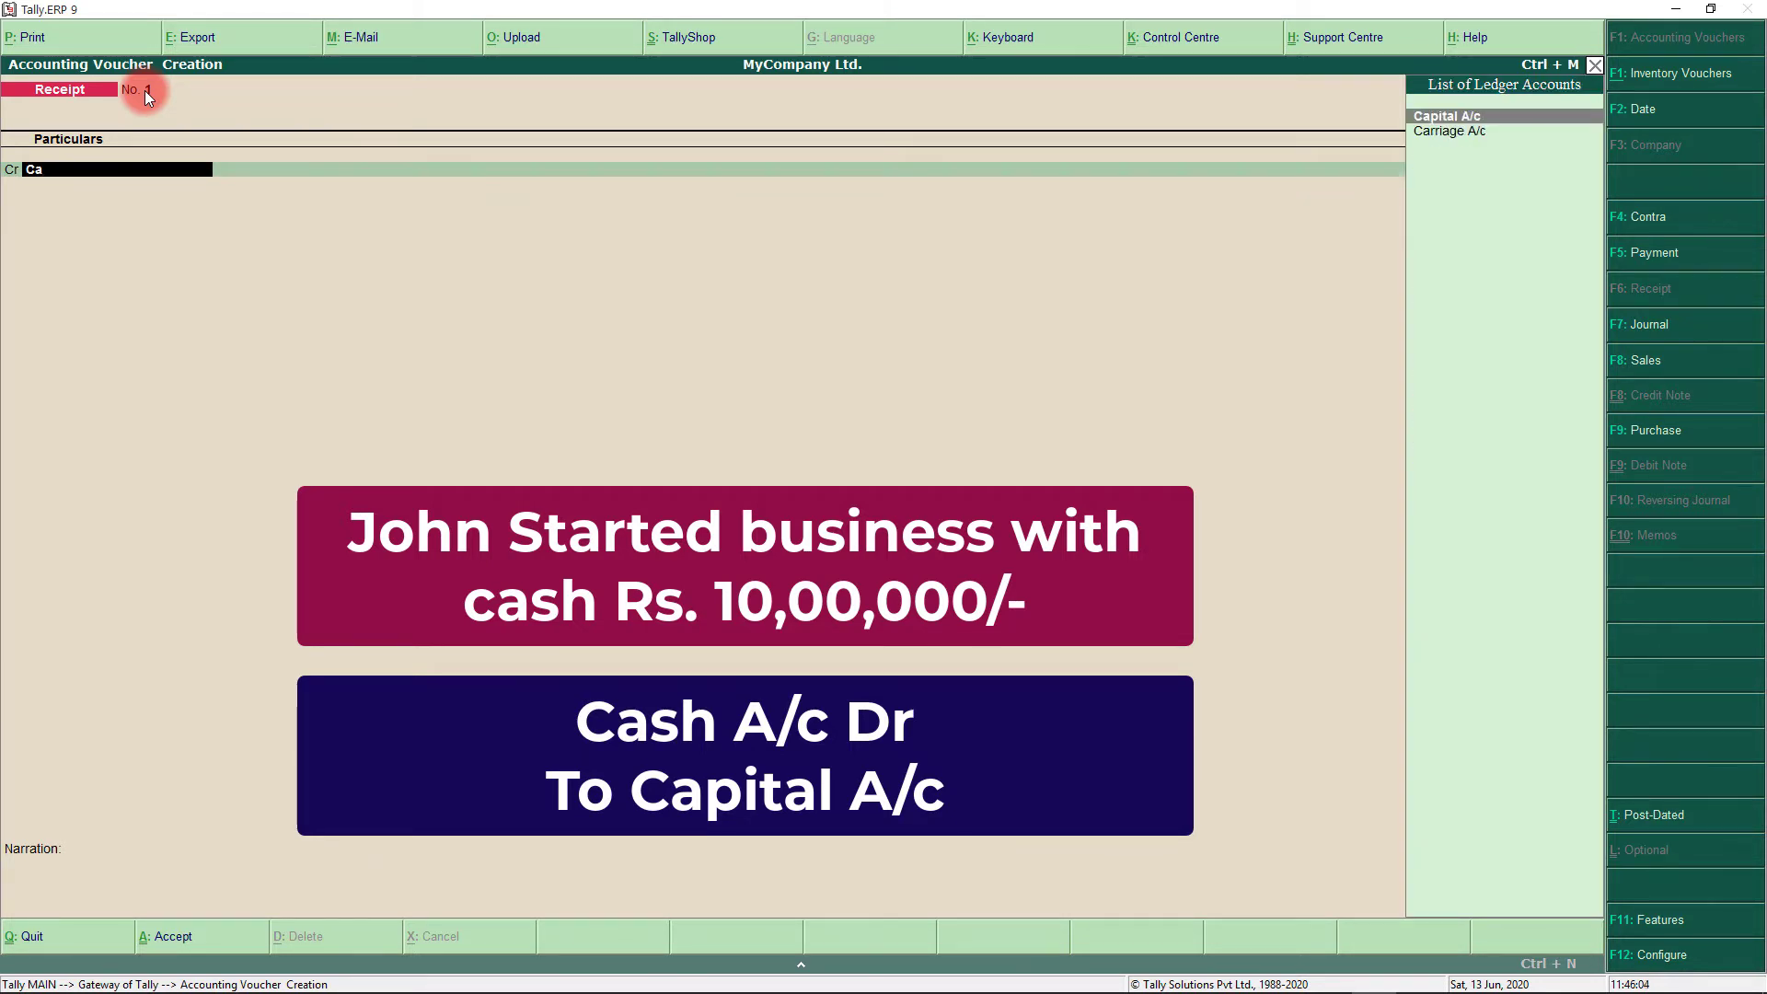
key(Return)
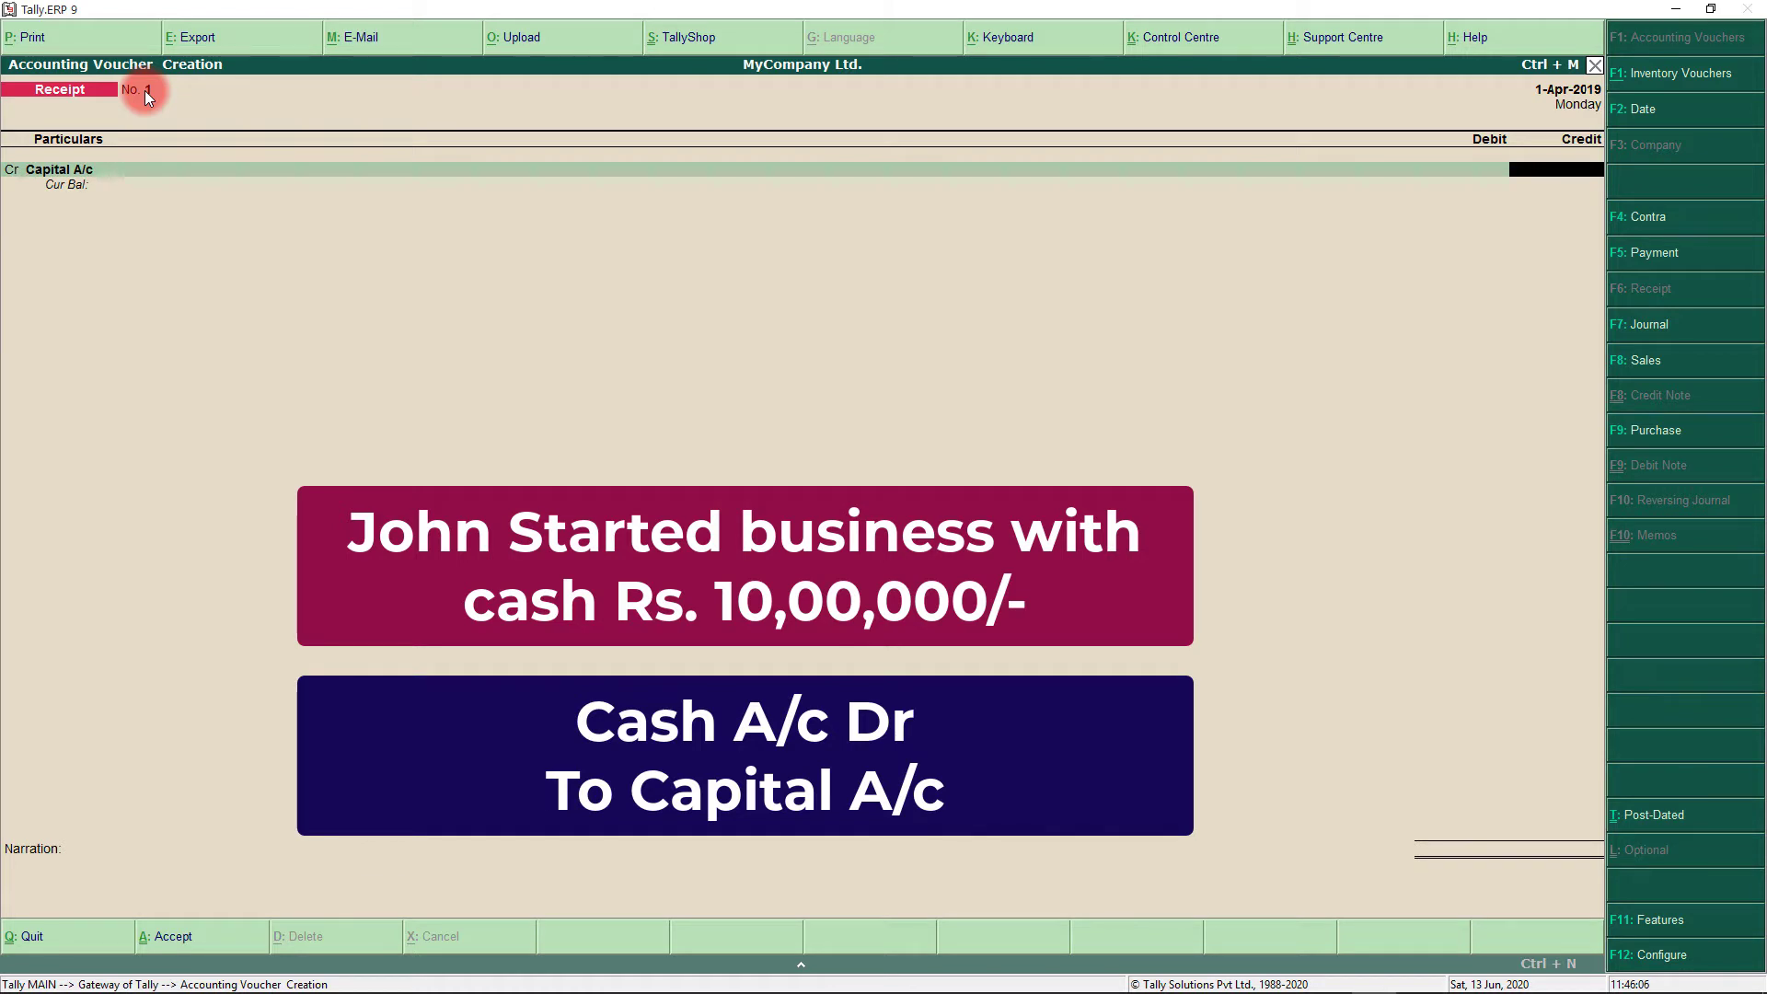
text(1000000)
key(Return)
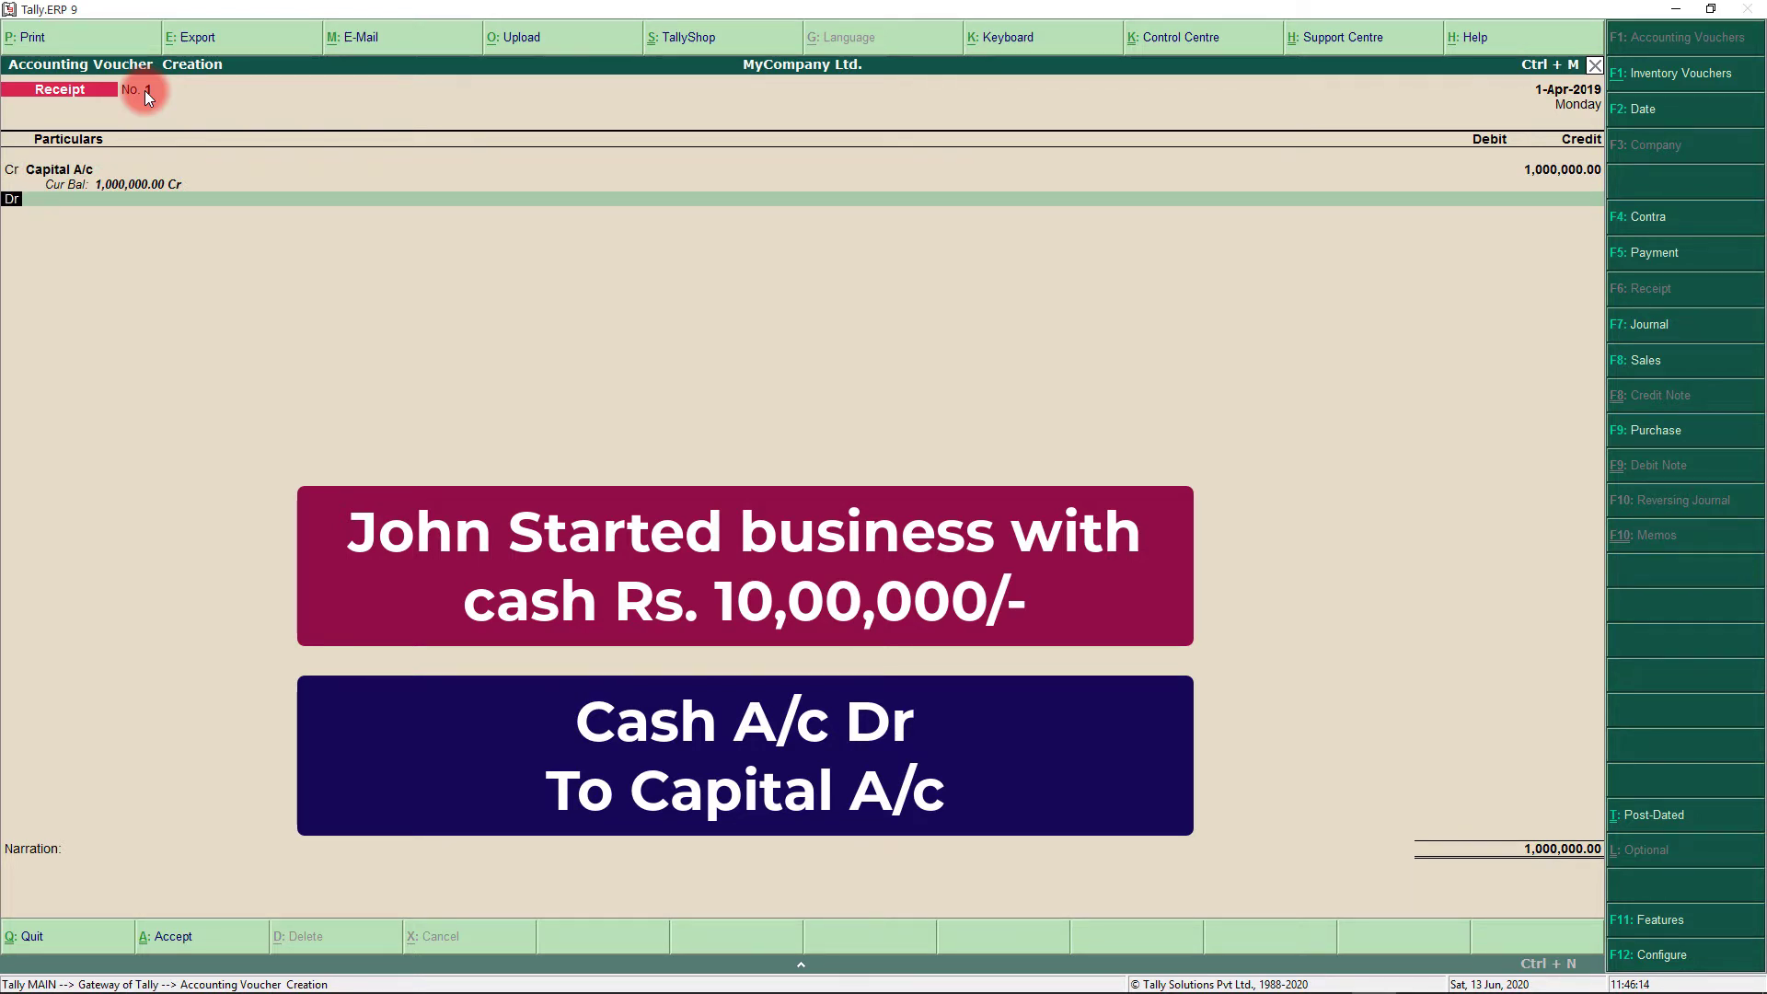
- Debit Cash for 1,000,000 and save the receipt voucher with the narration left blank
key(Return)
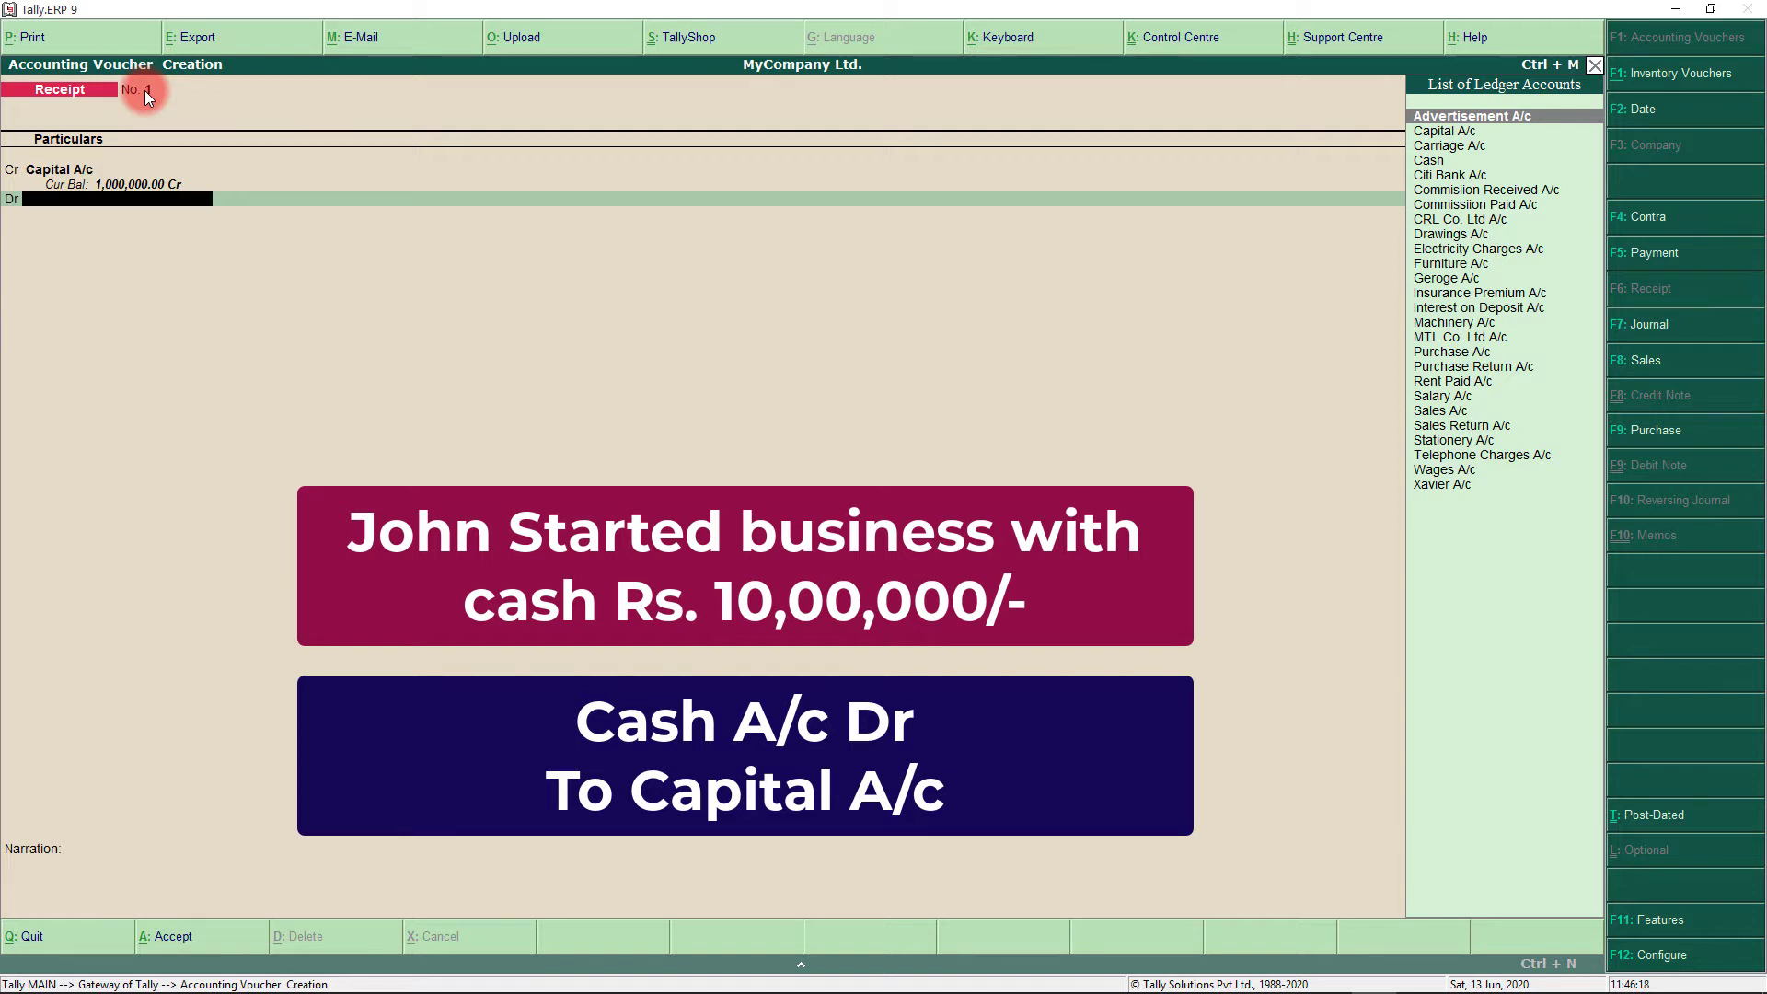
key(Down)
key(Down)
key(Down)
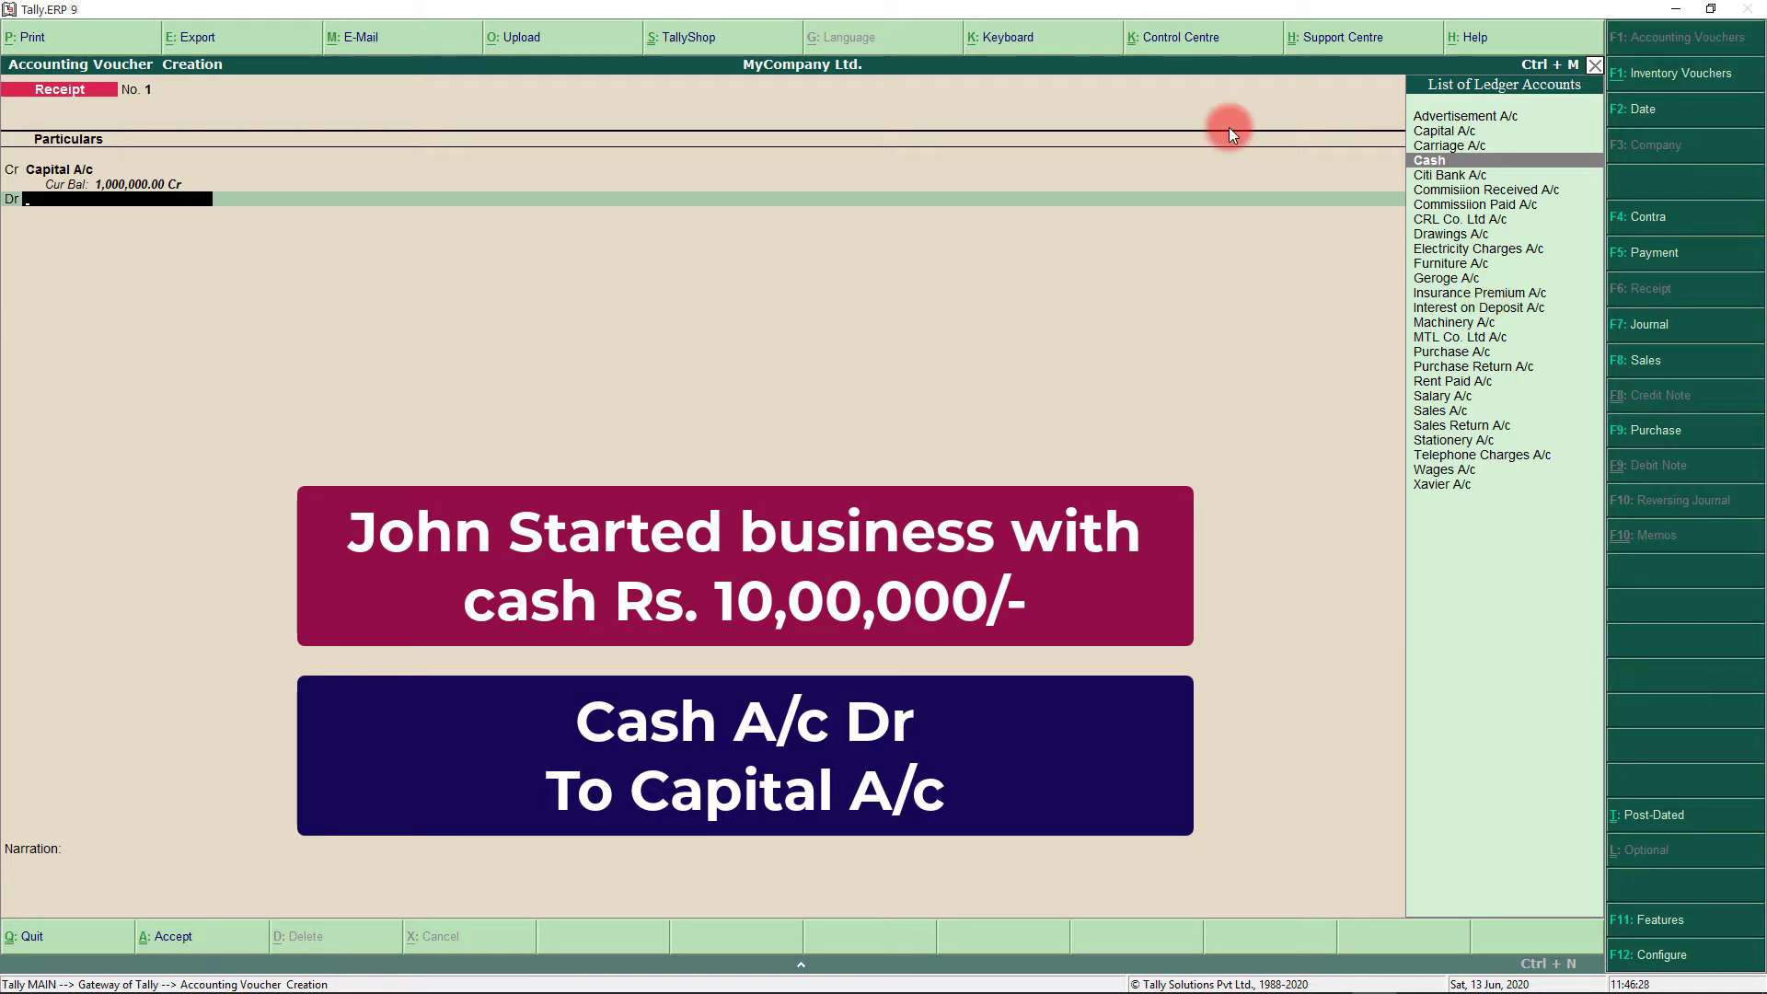
key(Return)
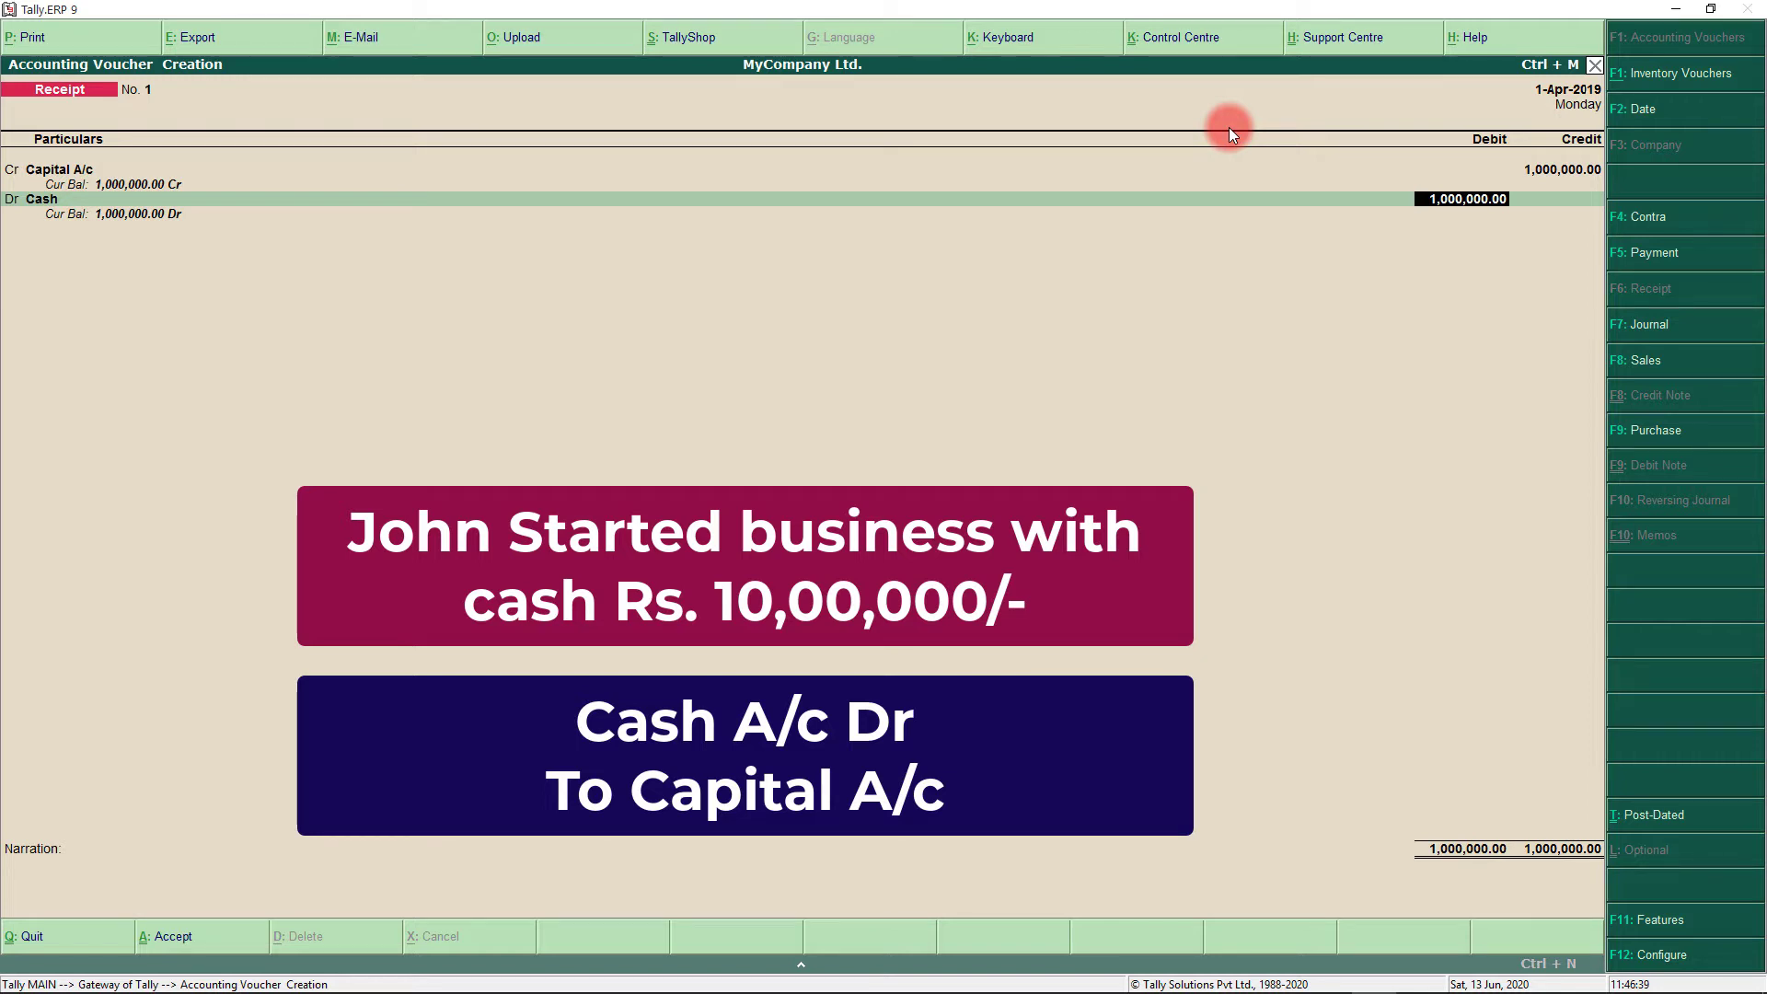
key(Return)
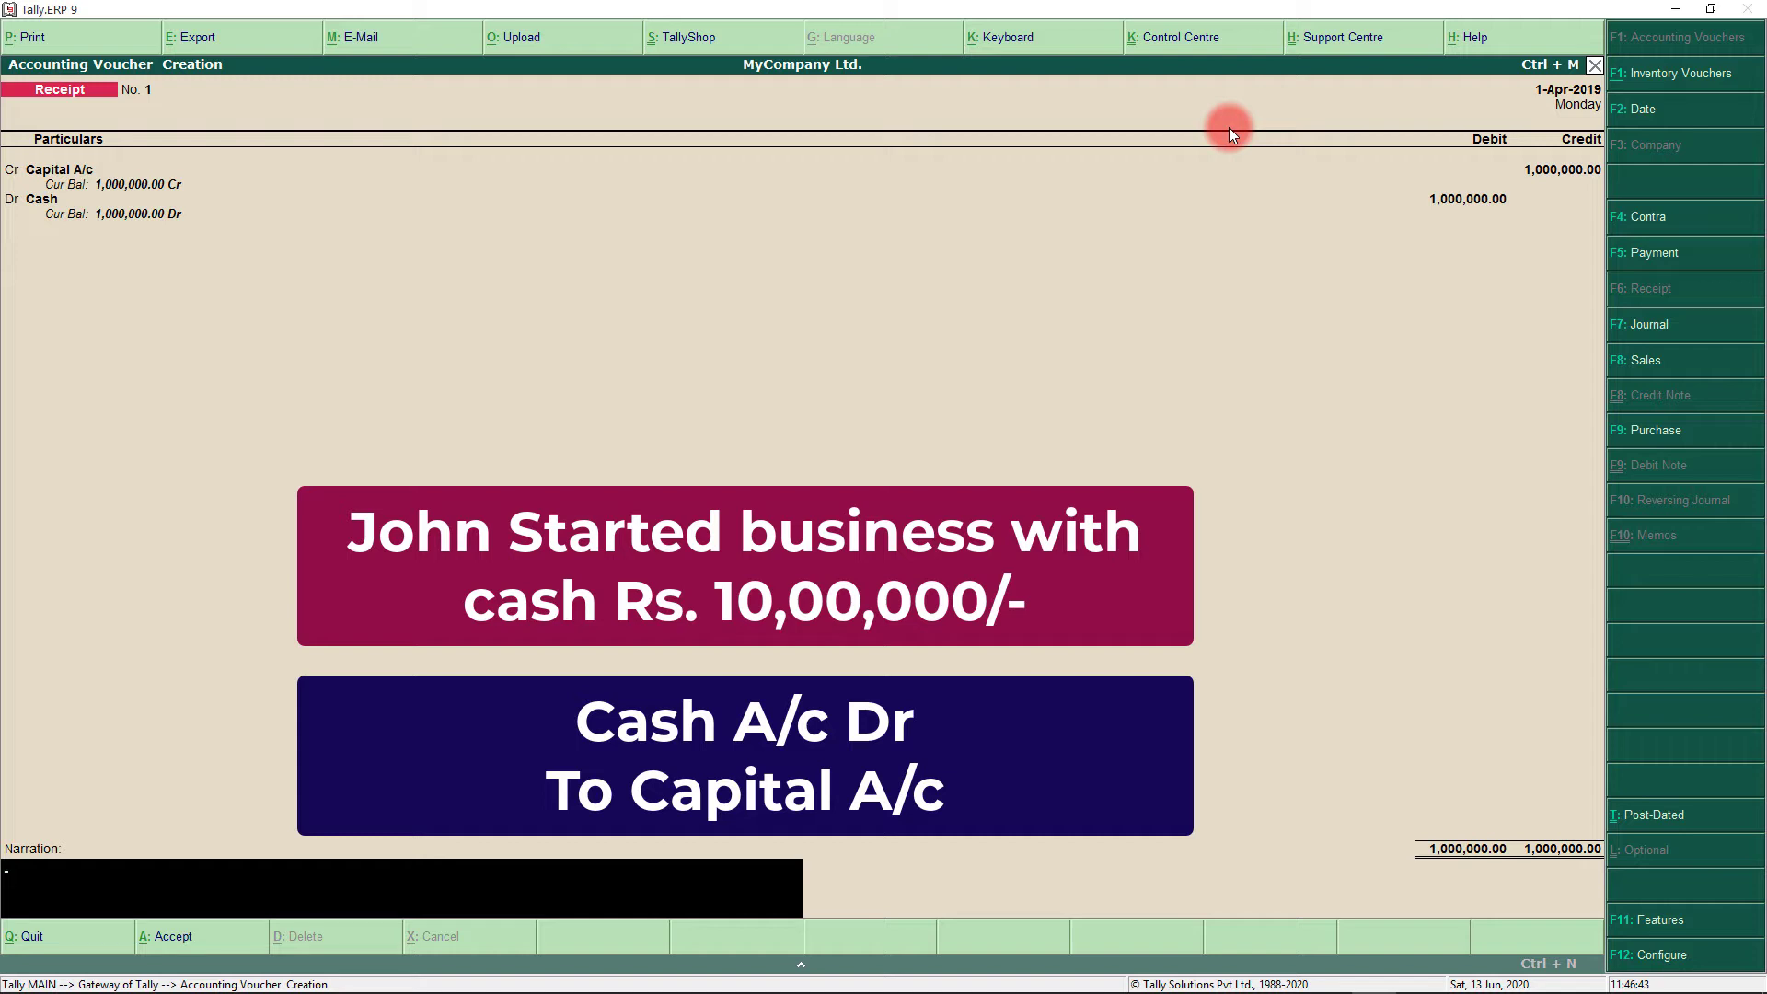
key(Return)
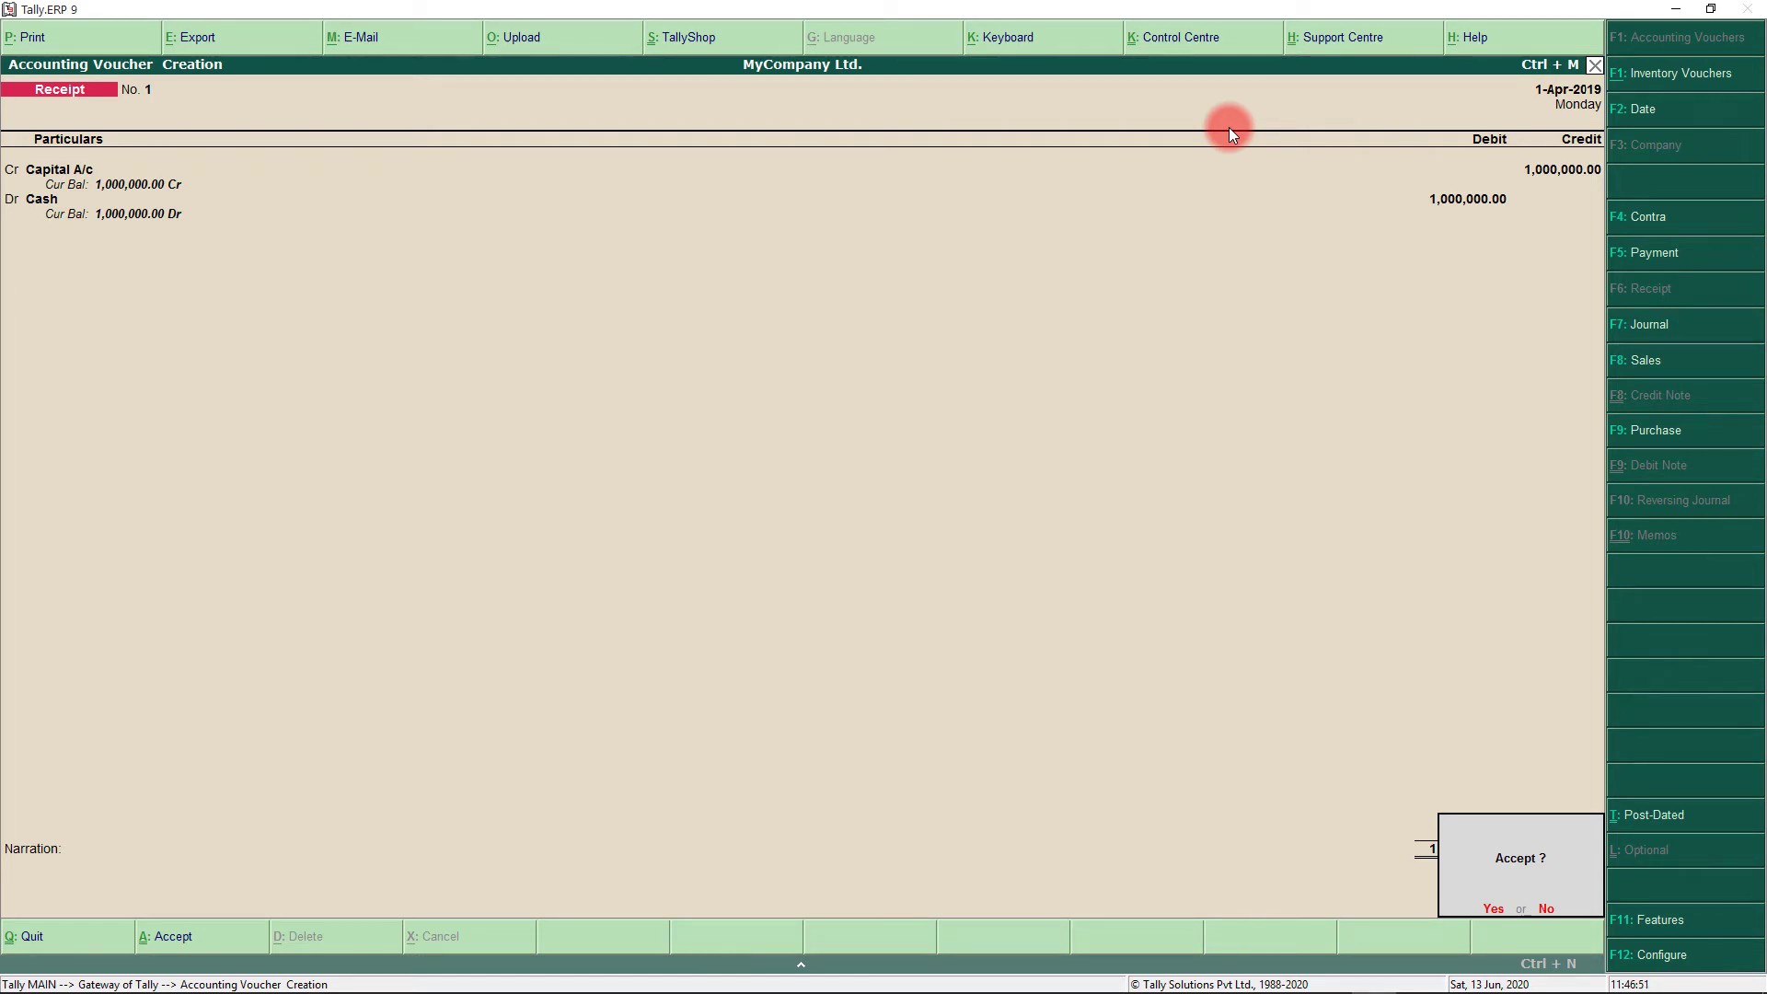
key(Return)
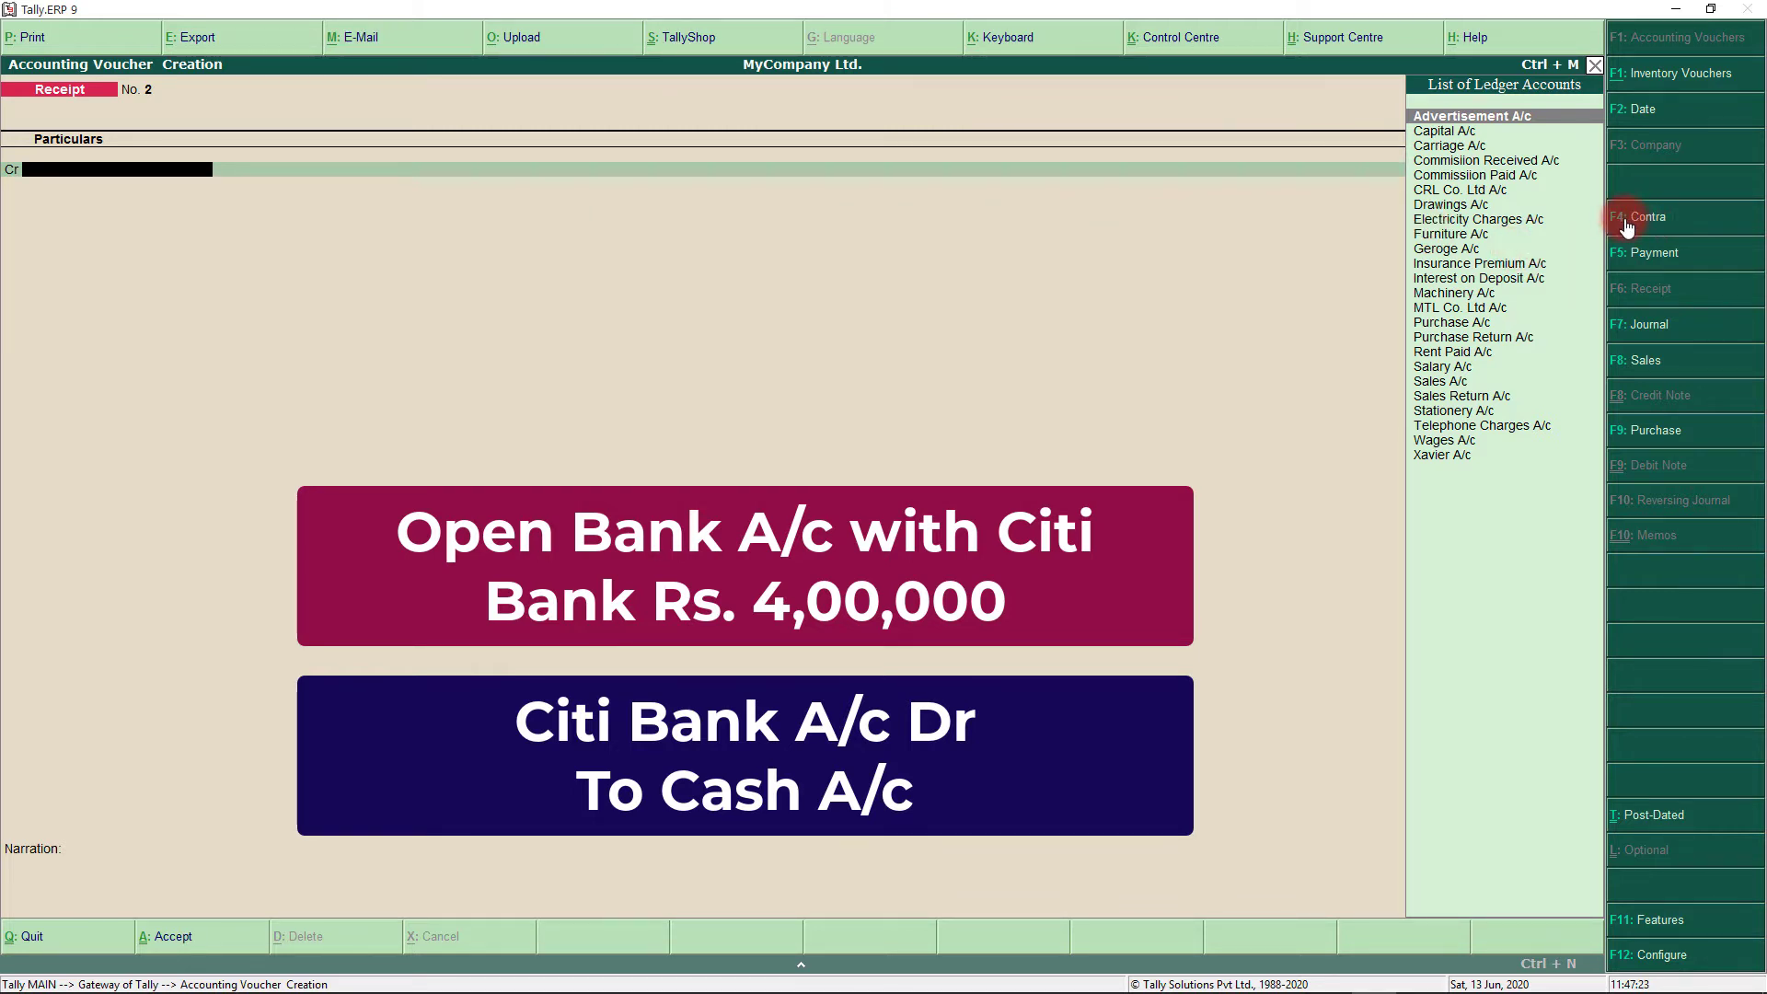
- Switch to a Contra voucher and credit Cash with 400,000
key(F4)
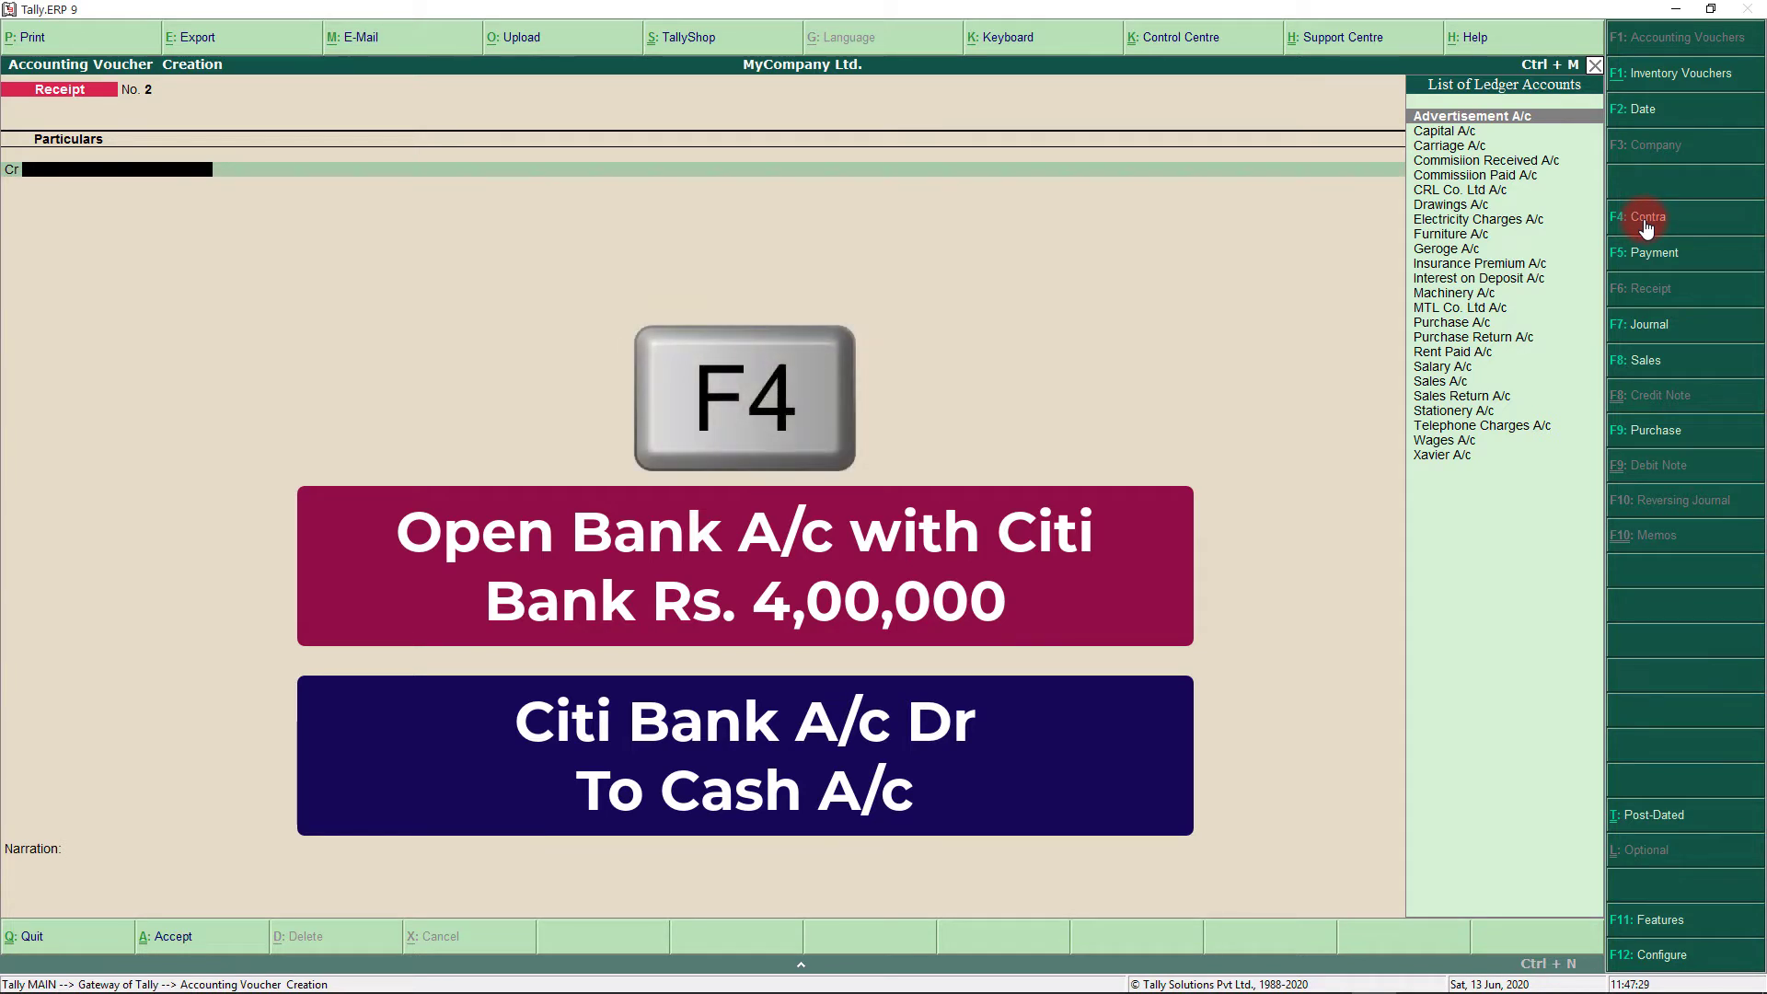
click(1644, 219)
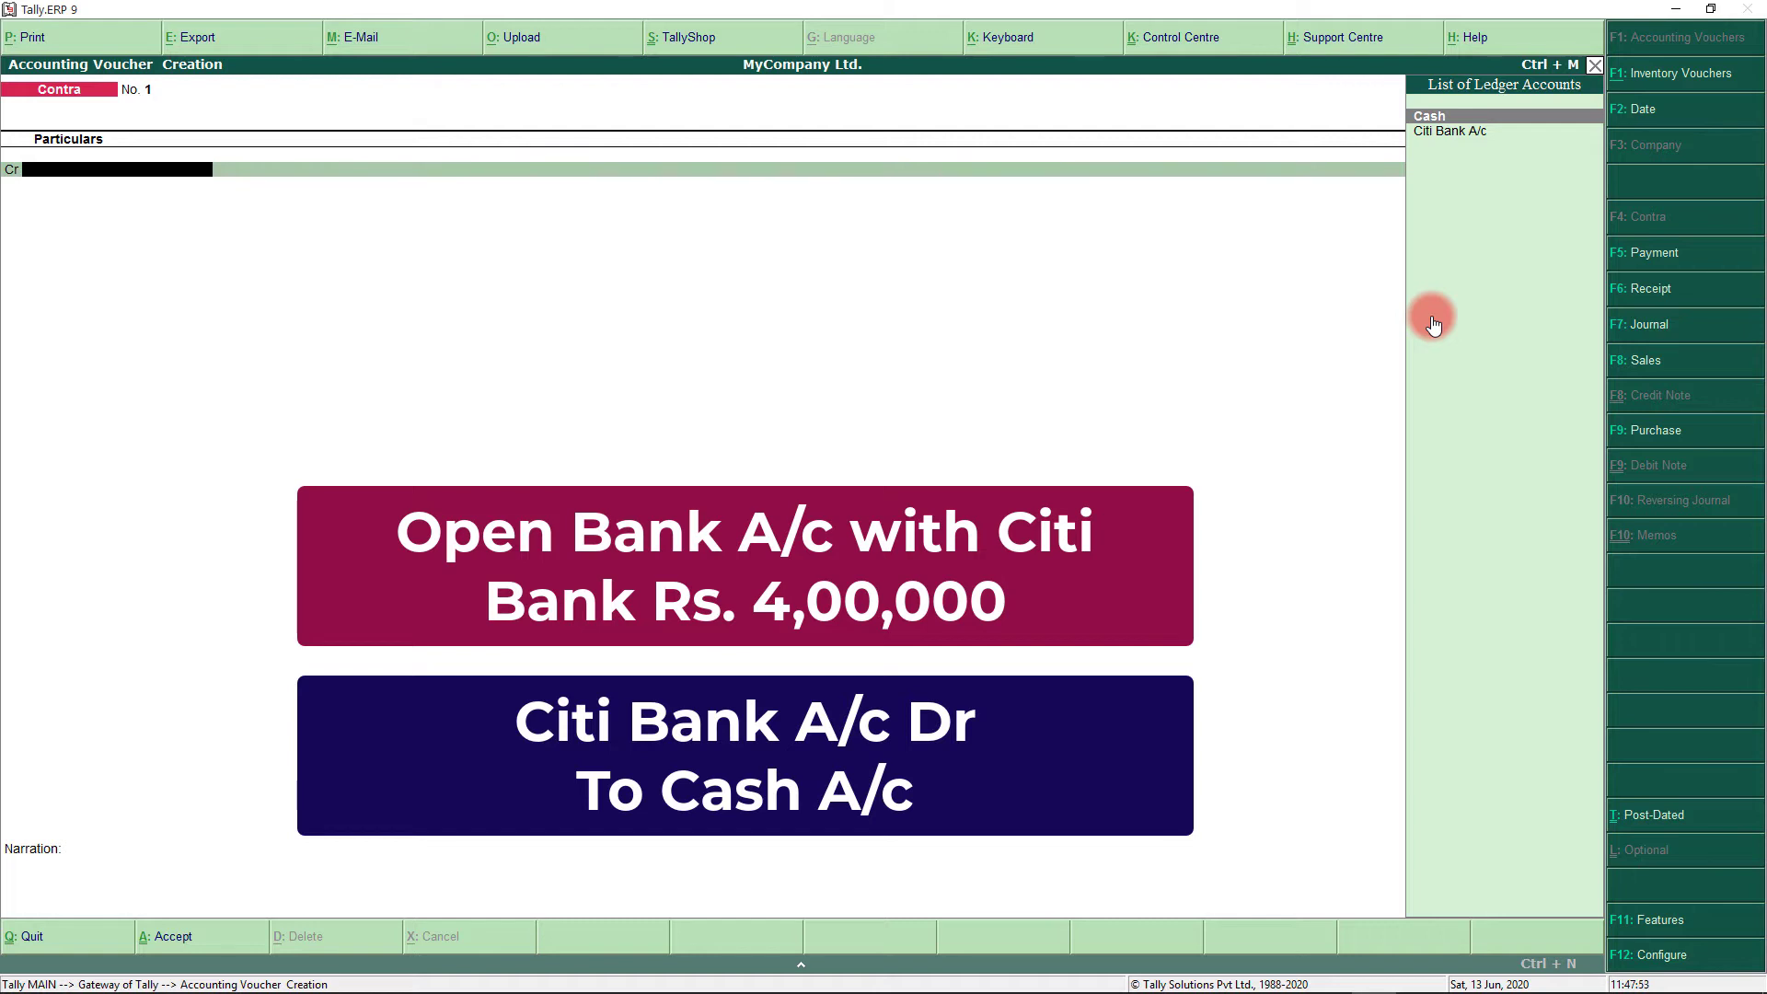
key(Return)
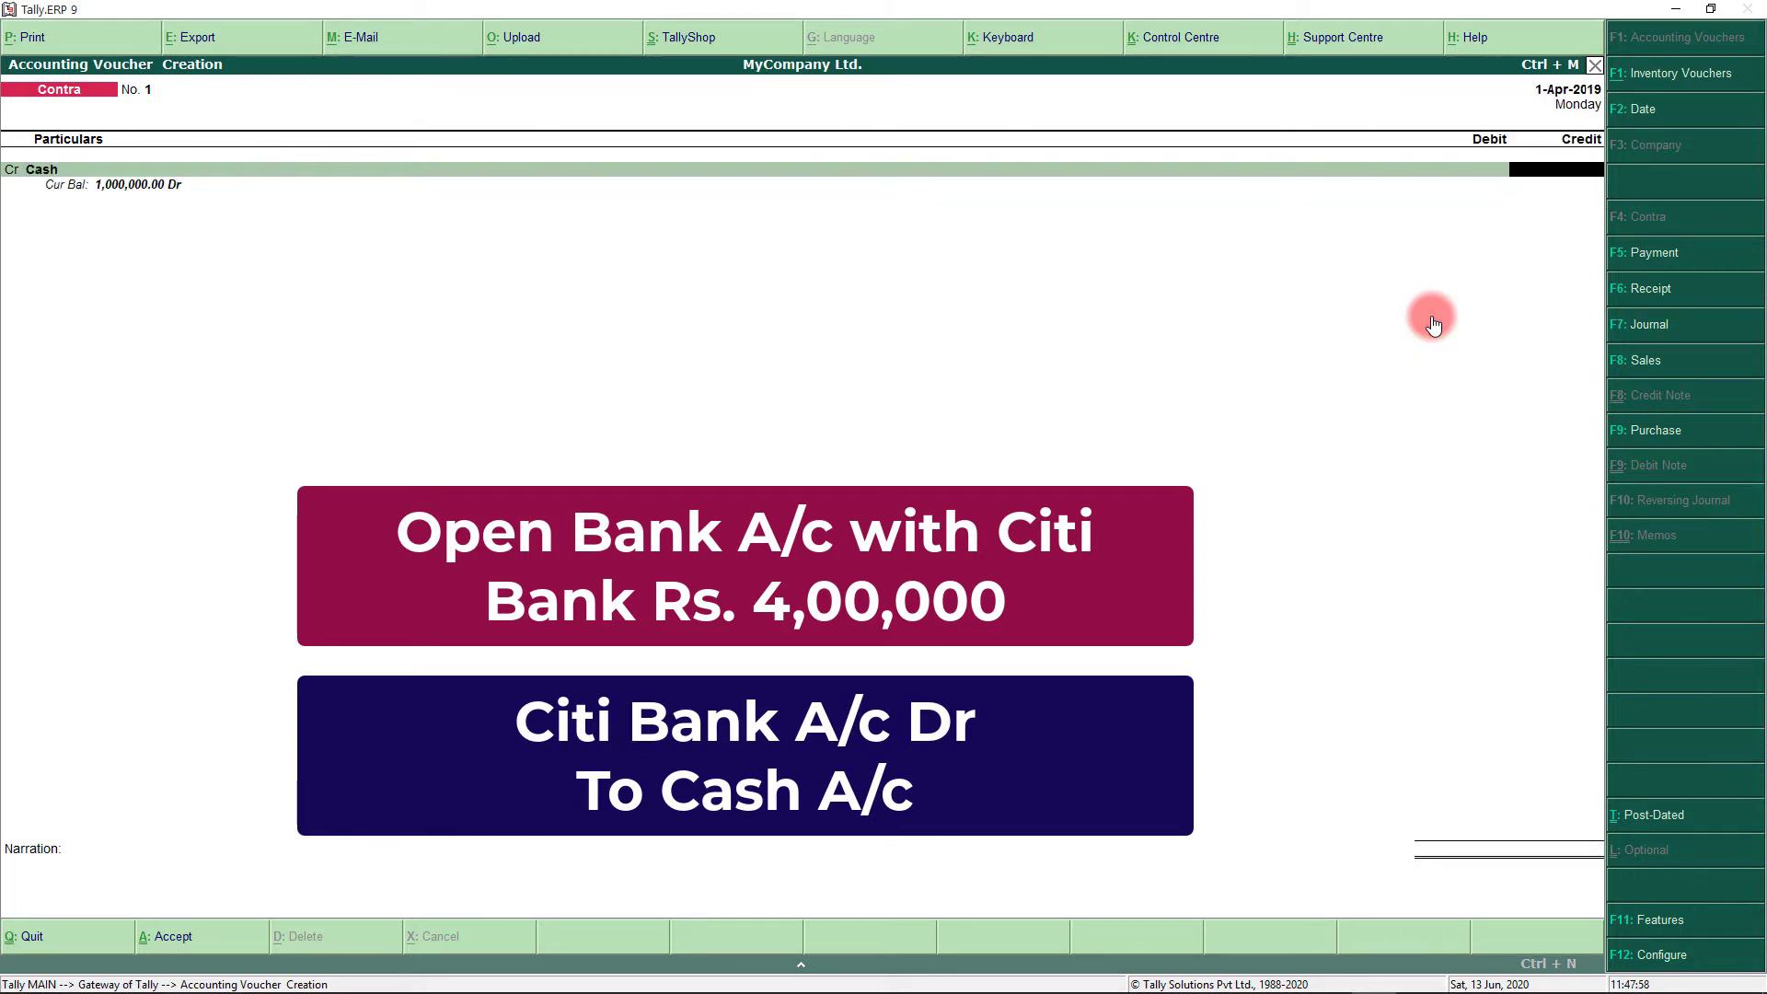
text(400,000)
key(Return)
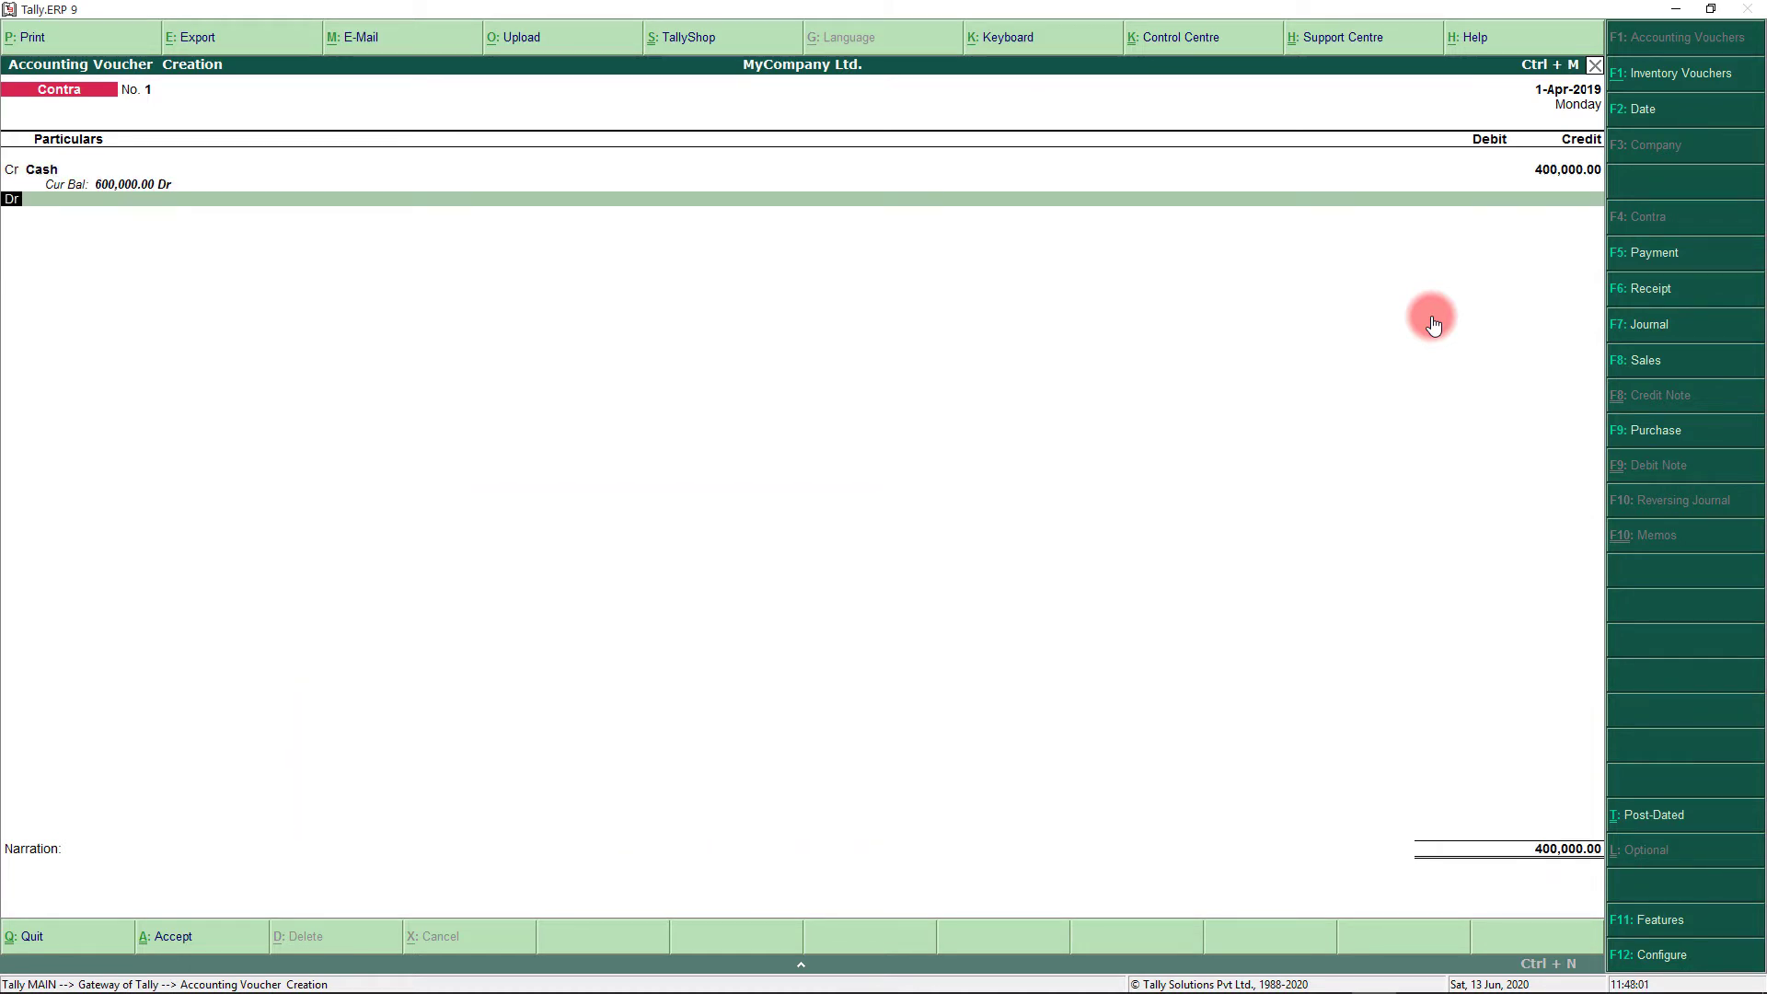
- Debit Citi Bank A/c for 400,000 and accept its bank allocation as a Cash transaction for the full amount
key(Return)
key(Down)
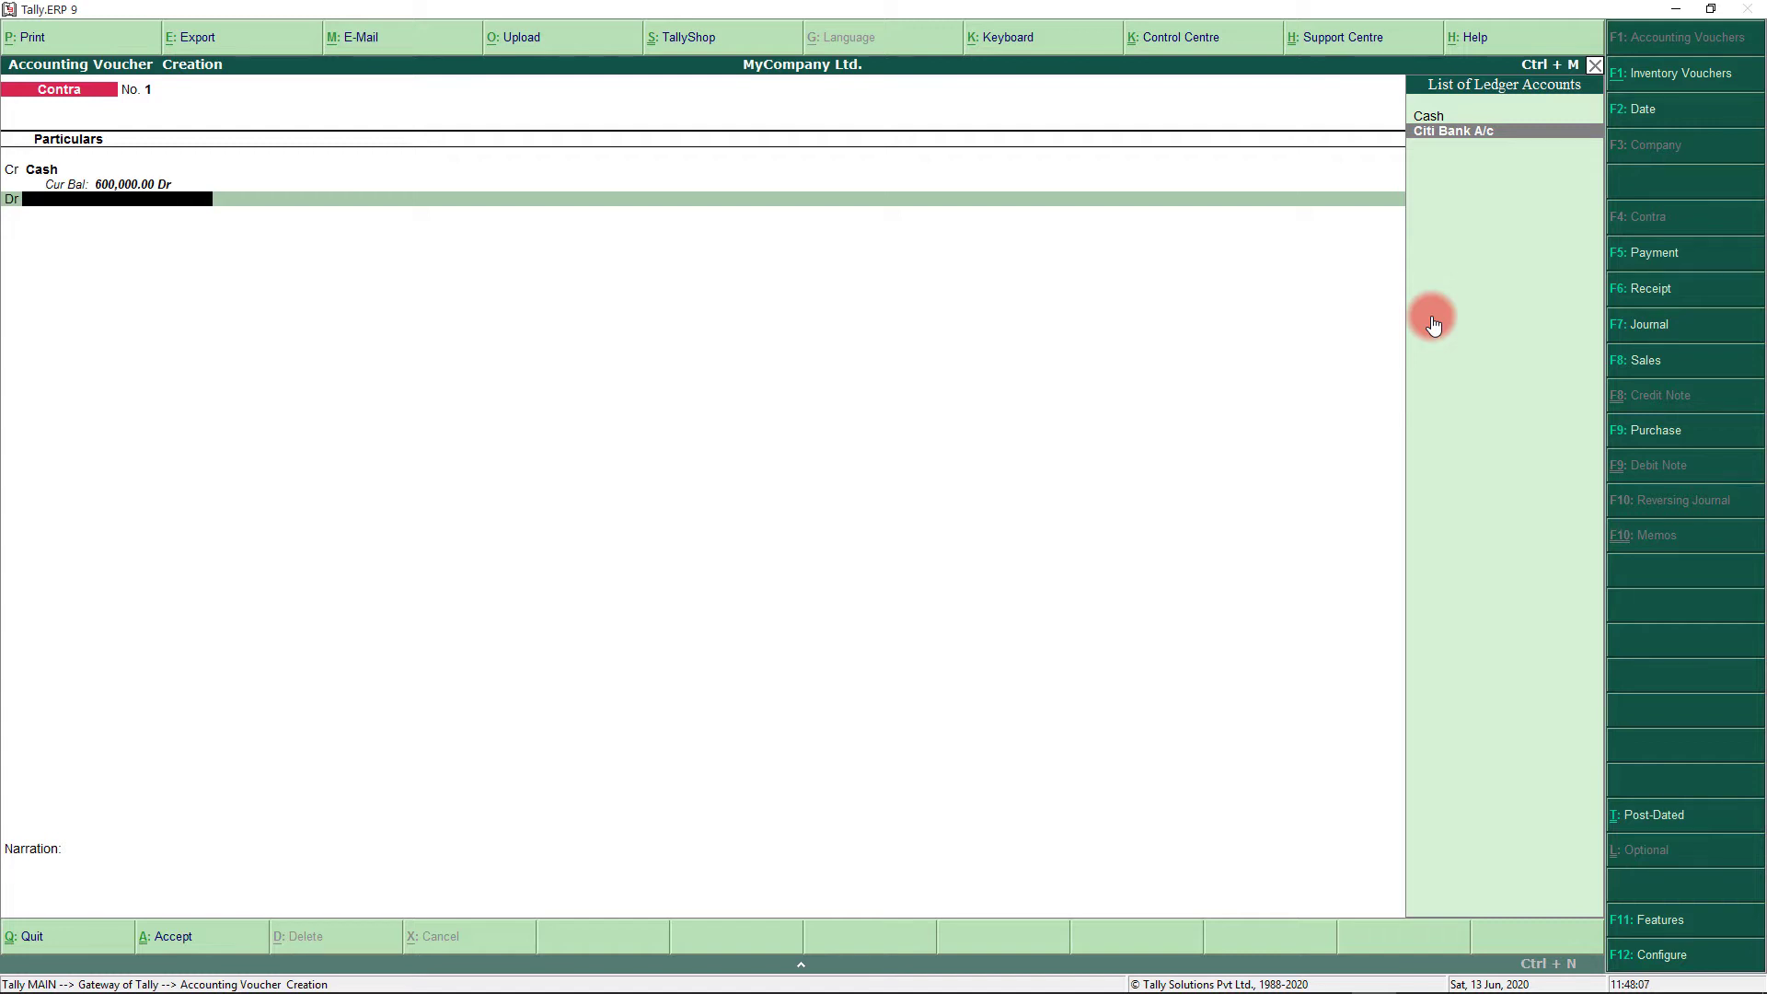
key(Return)
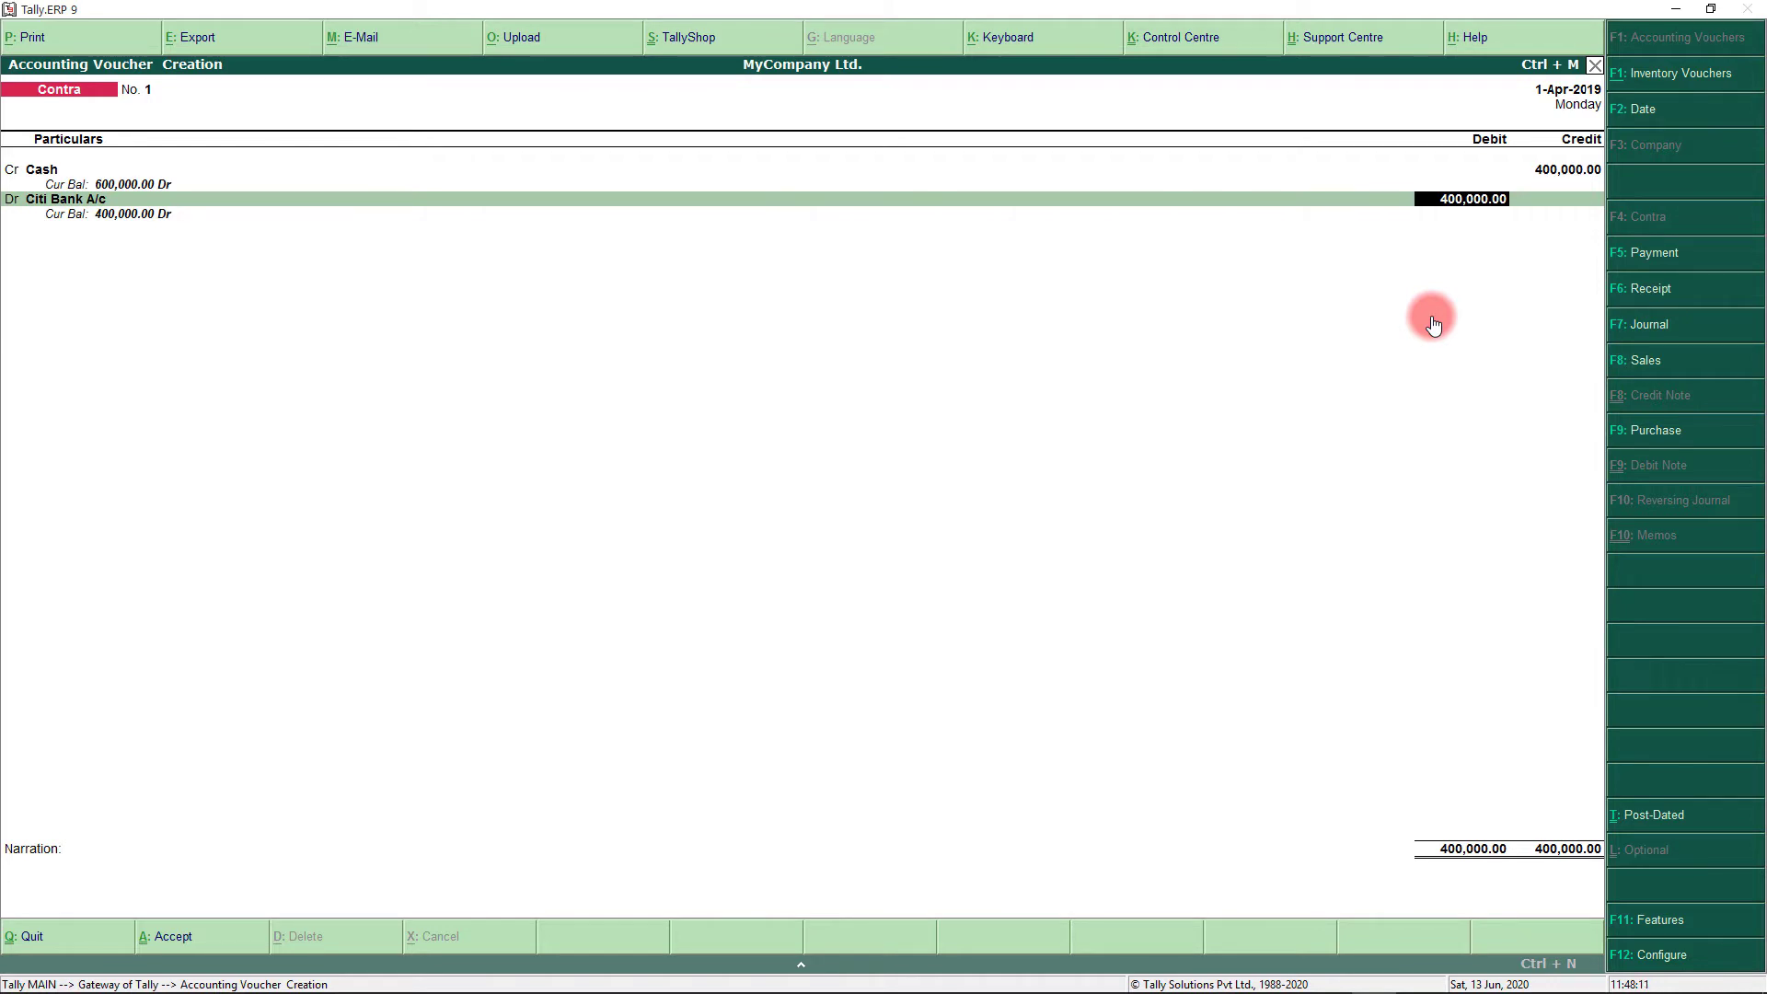
key(Return)
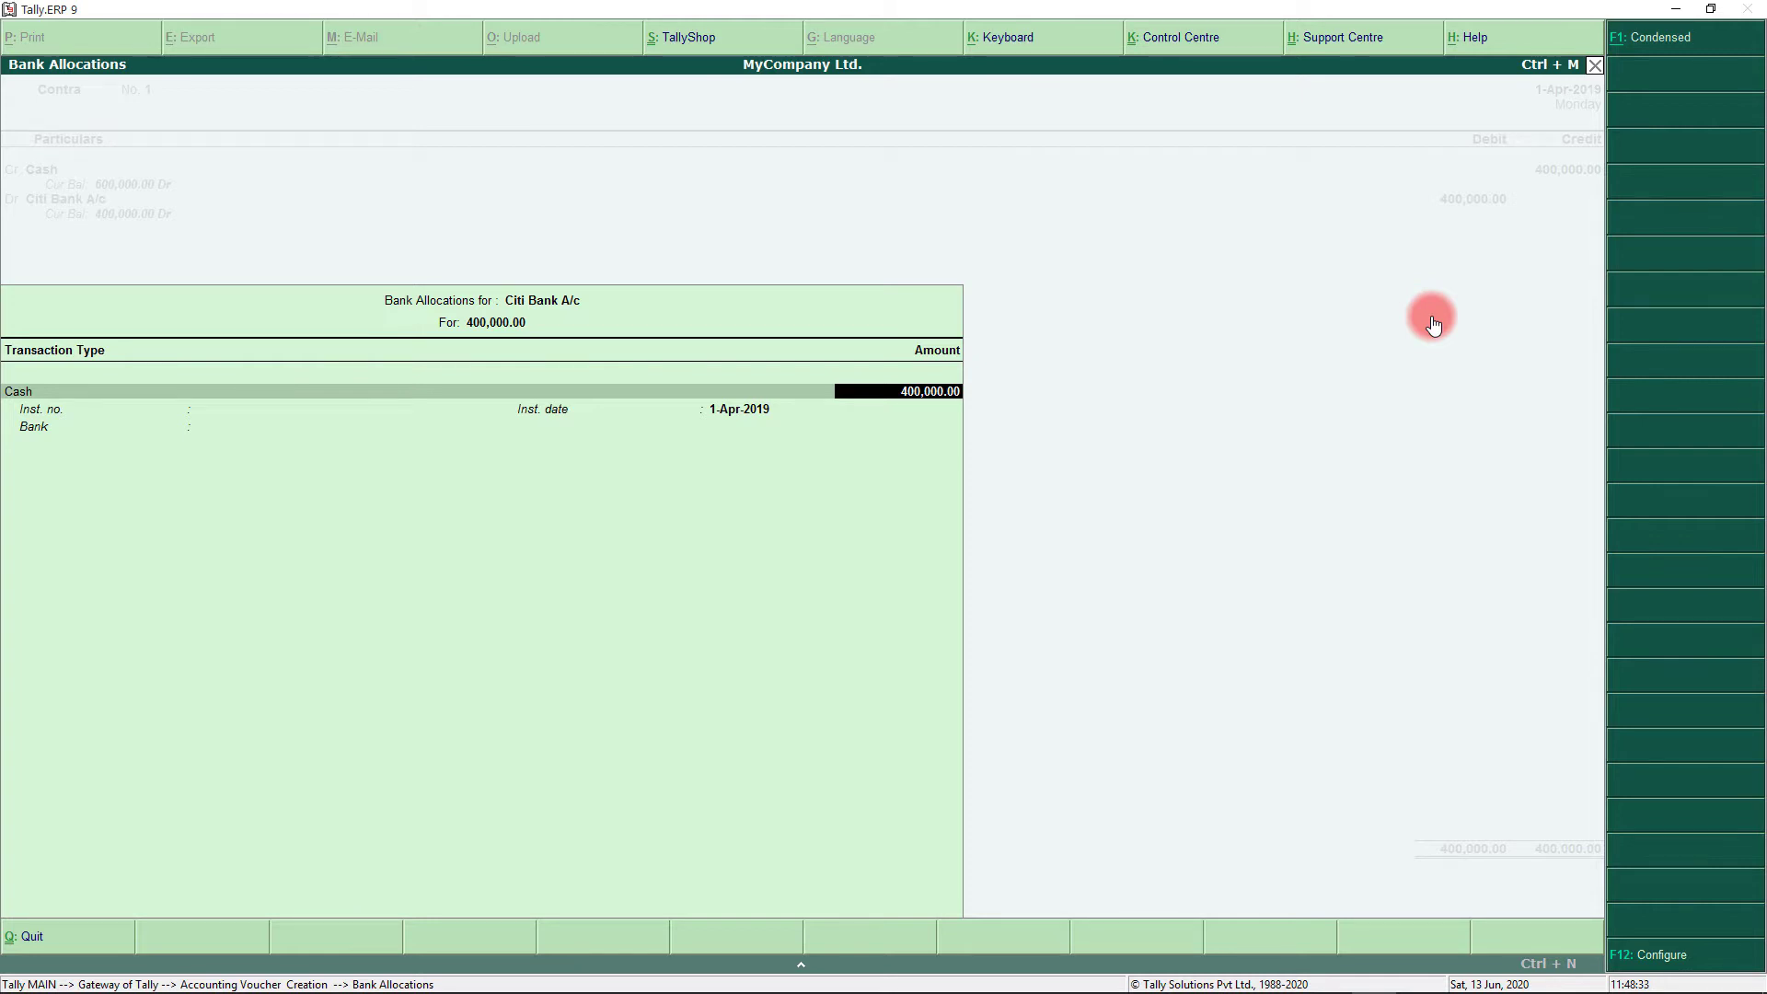
key(Return)
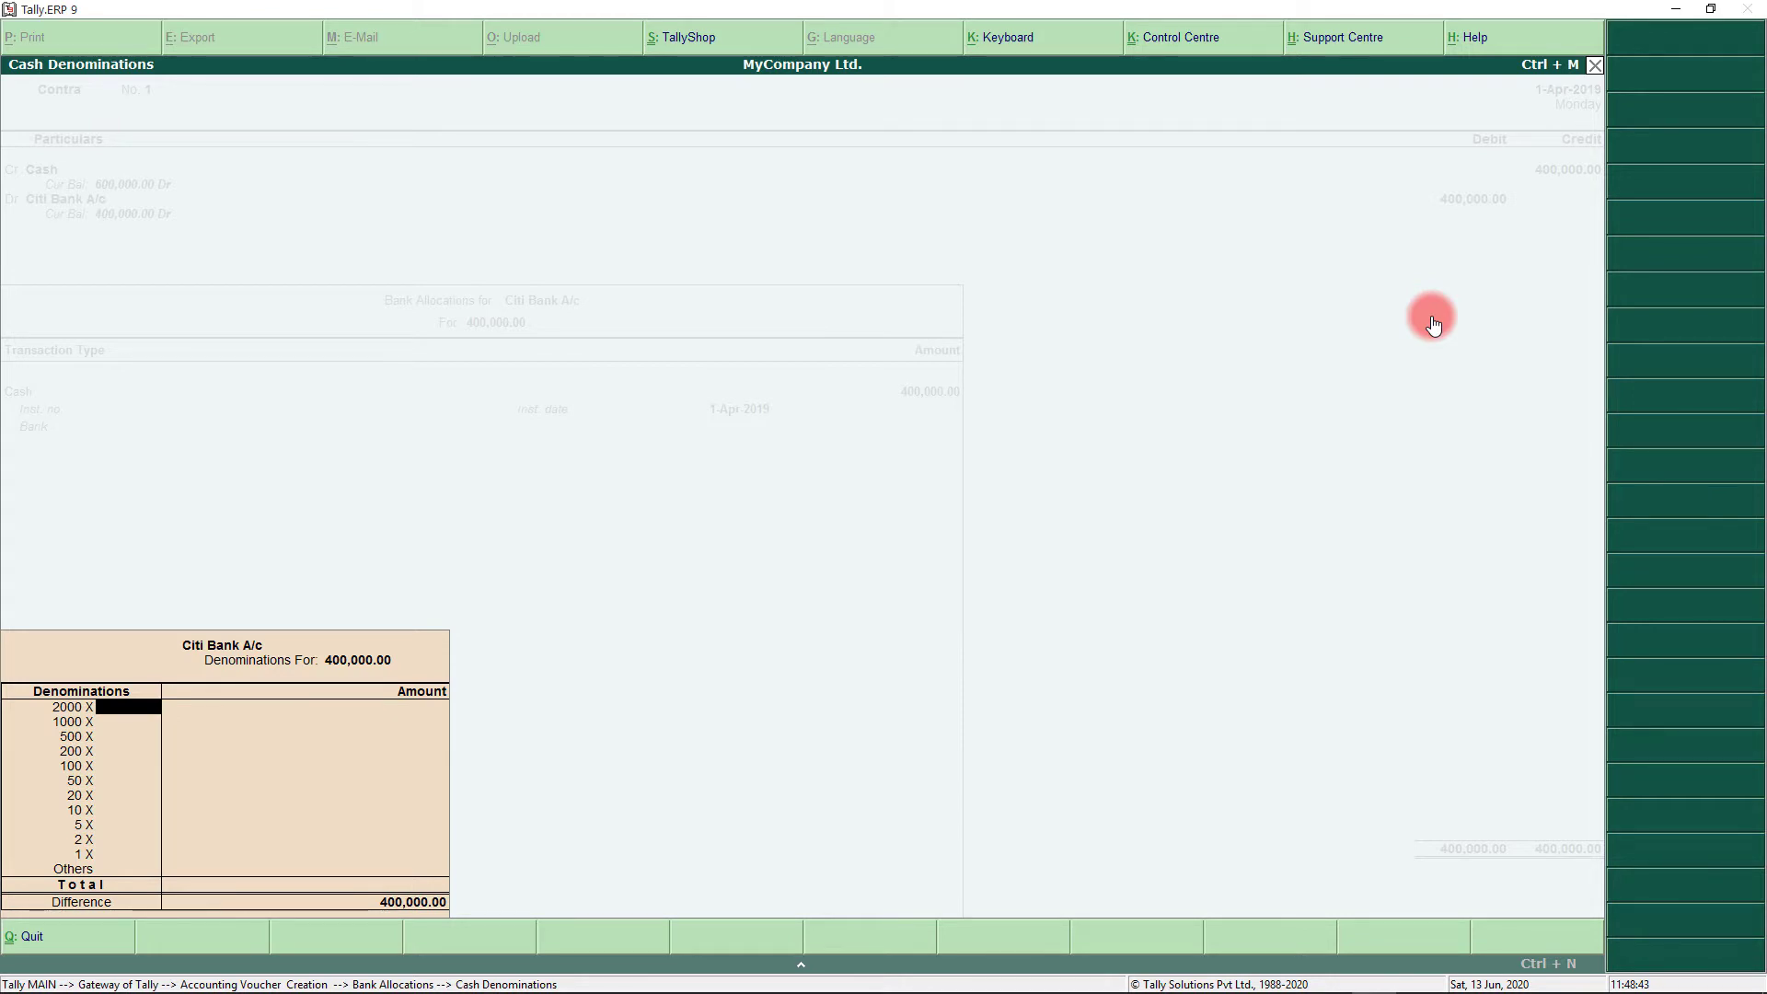
- Leave all cash denominations blank and save the contra voucher without a narration
key(Return)
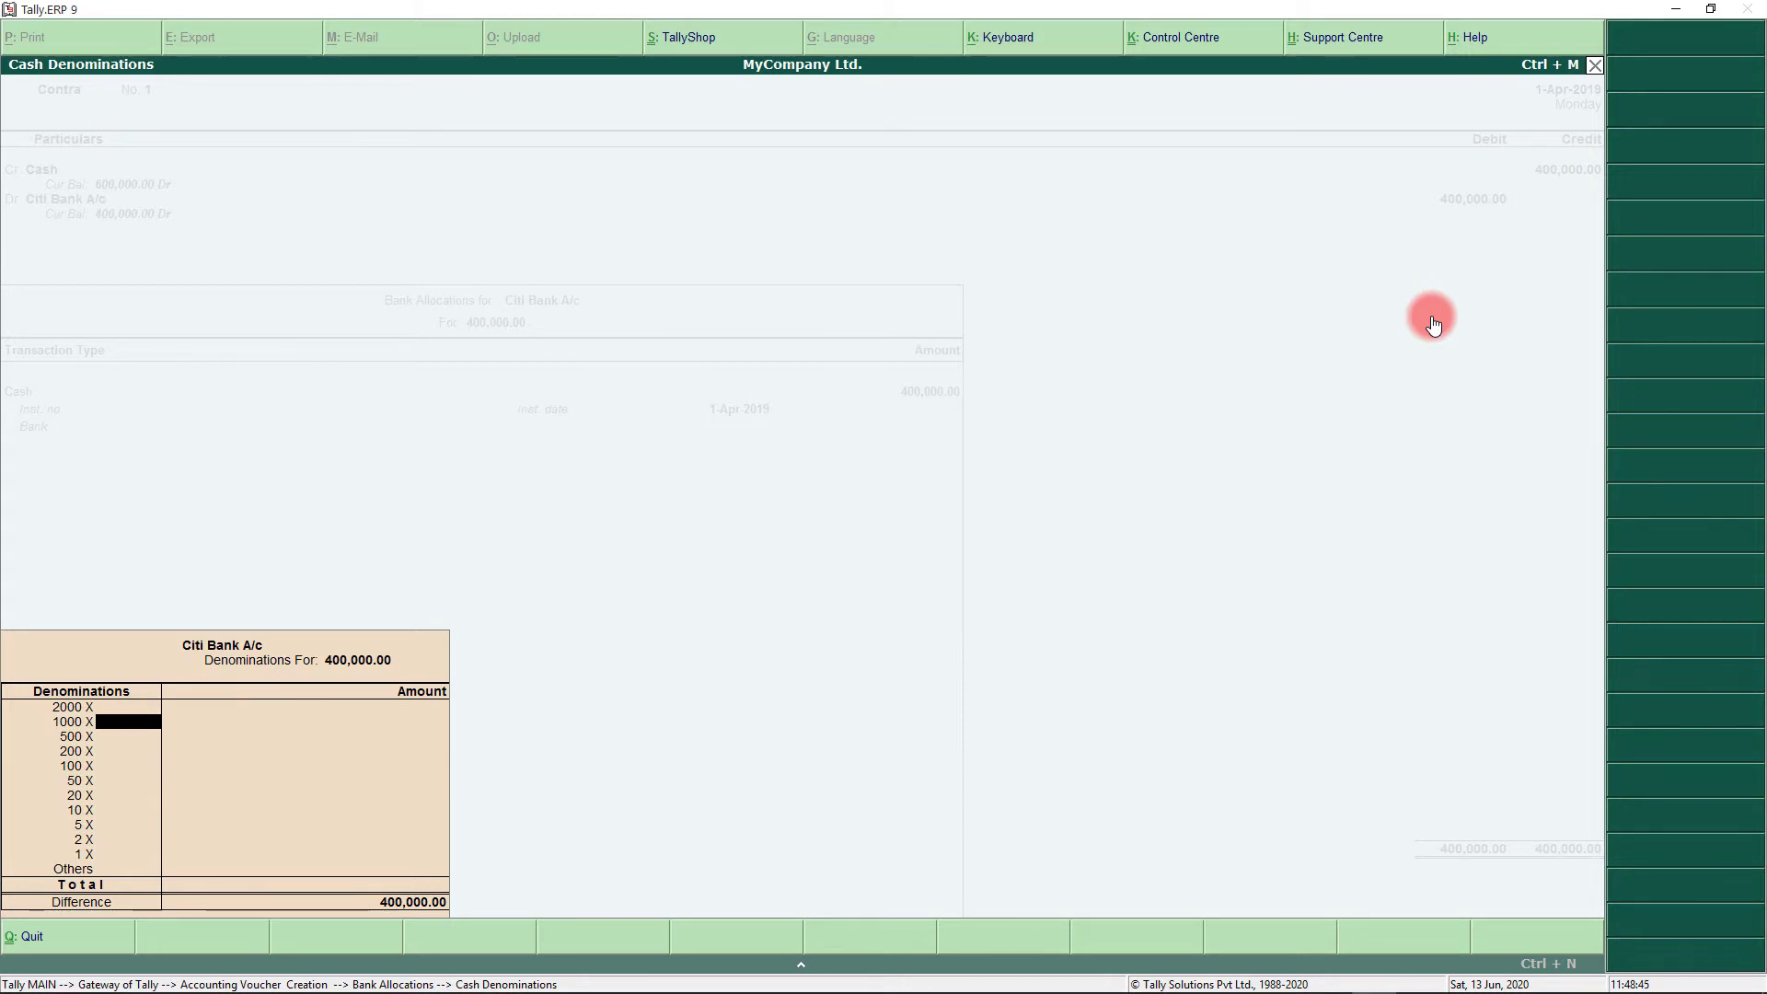
key(Up)
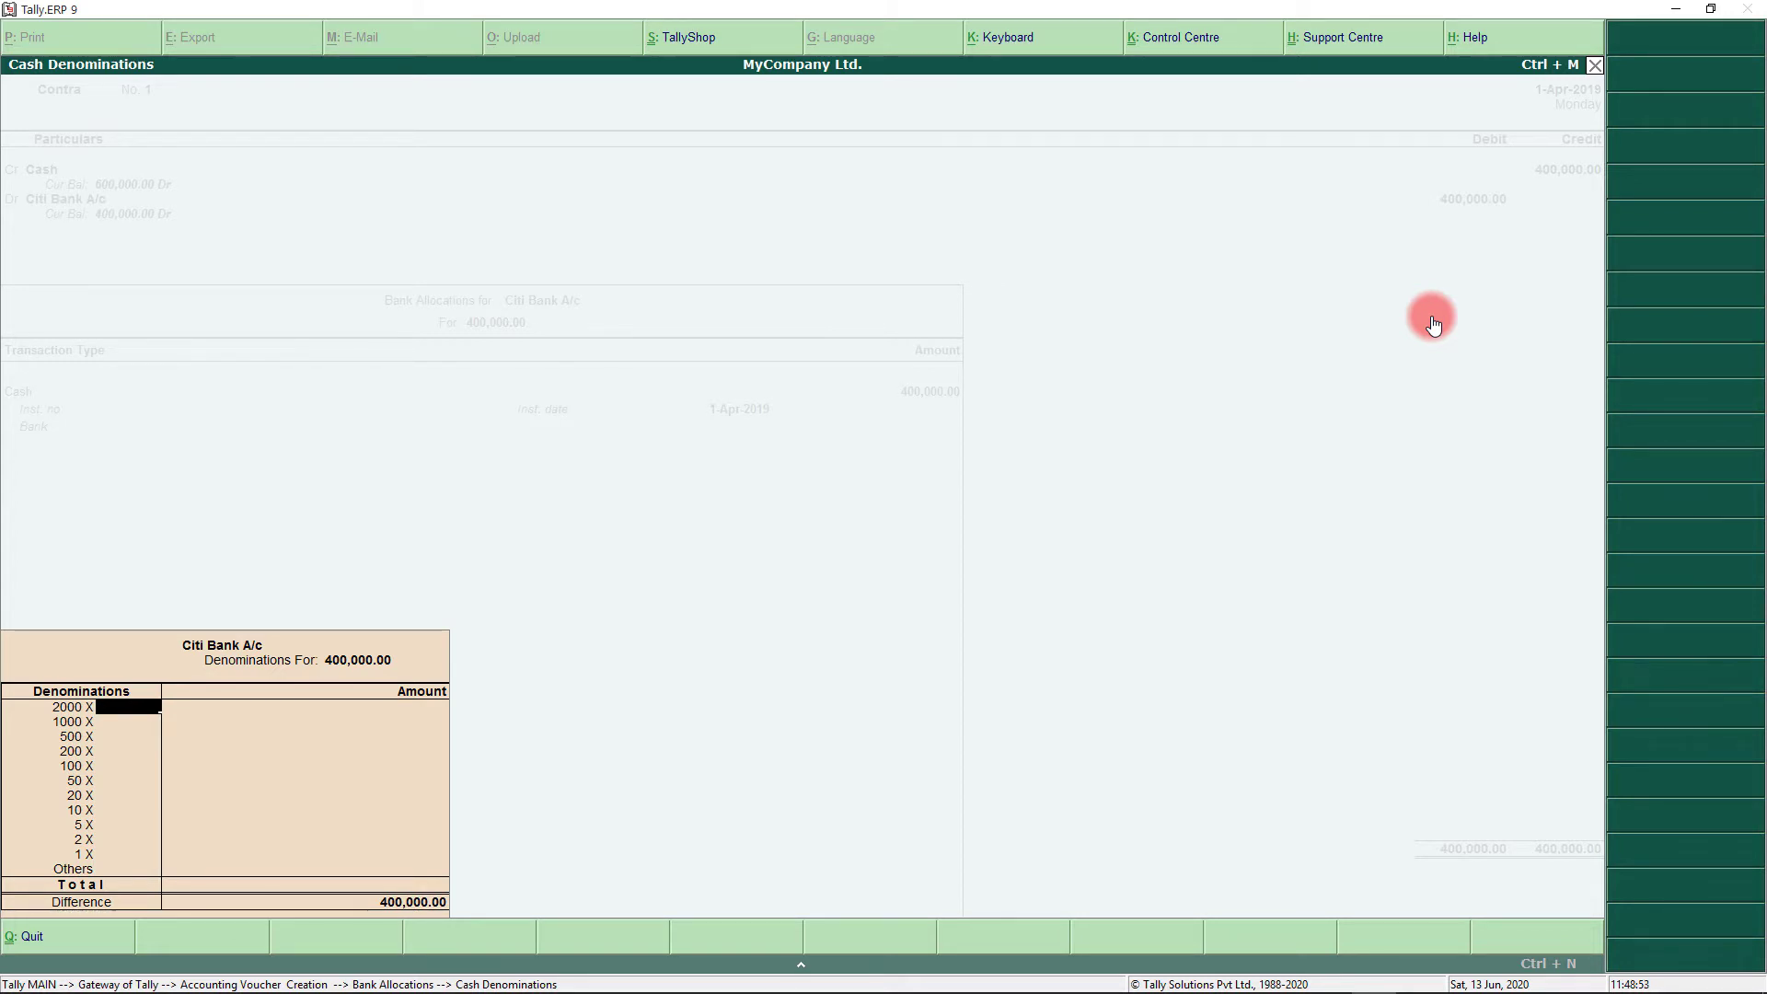
key(Down)
key(Down)
key(Down)
key(Down)
key(Down)
key(Down)
key(Down)
key(Down)
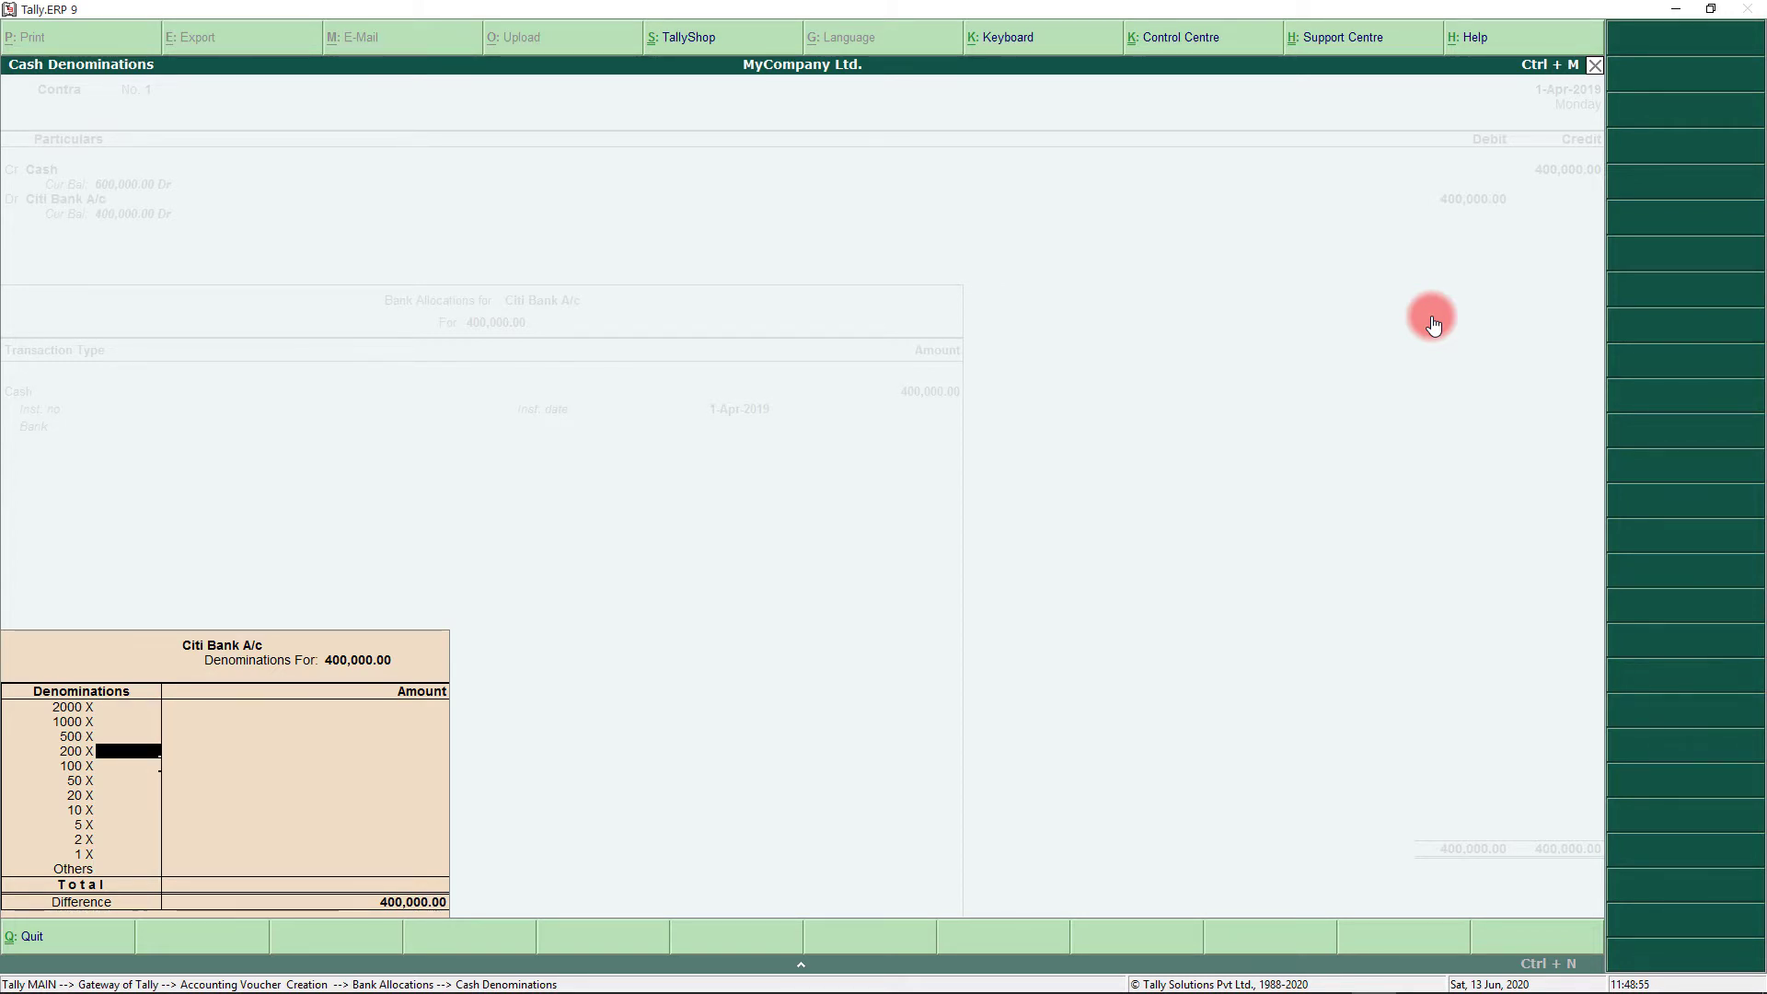
key(Down)
key(Down)
key(Down)
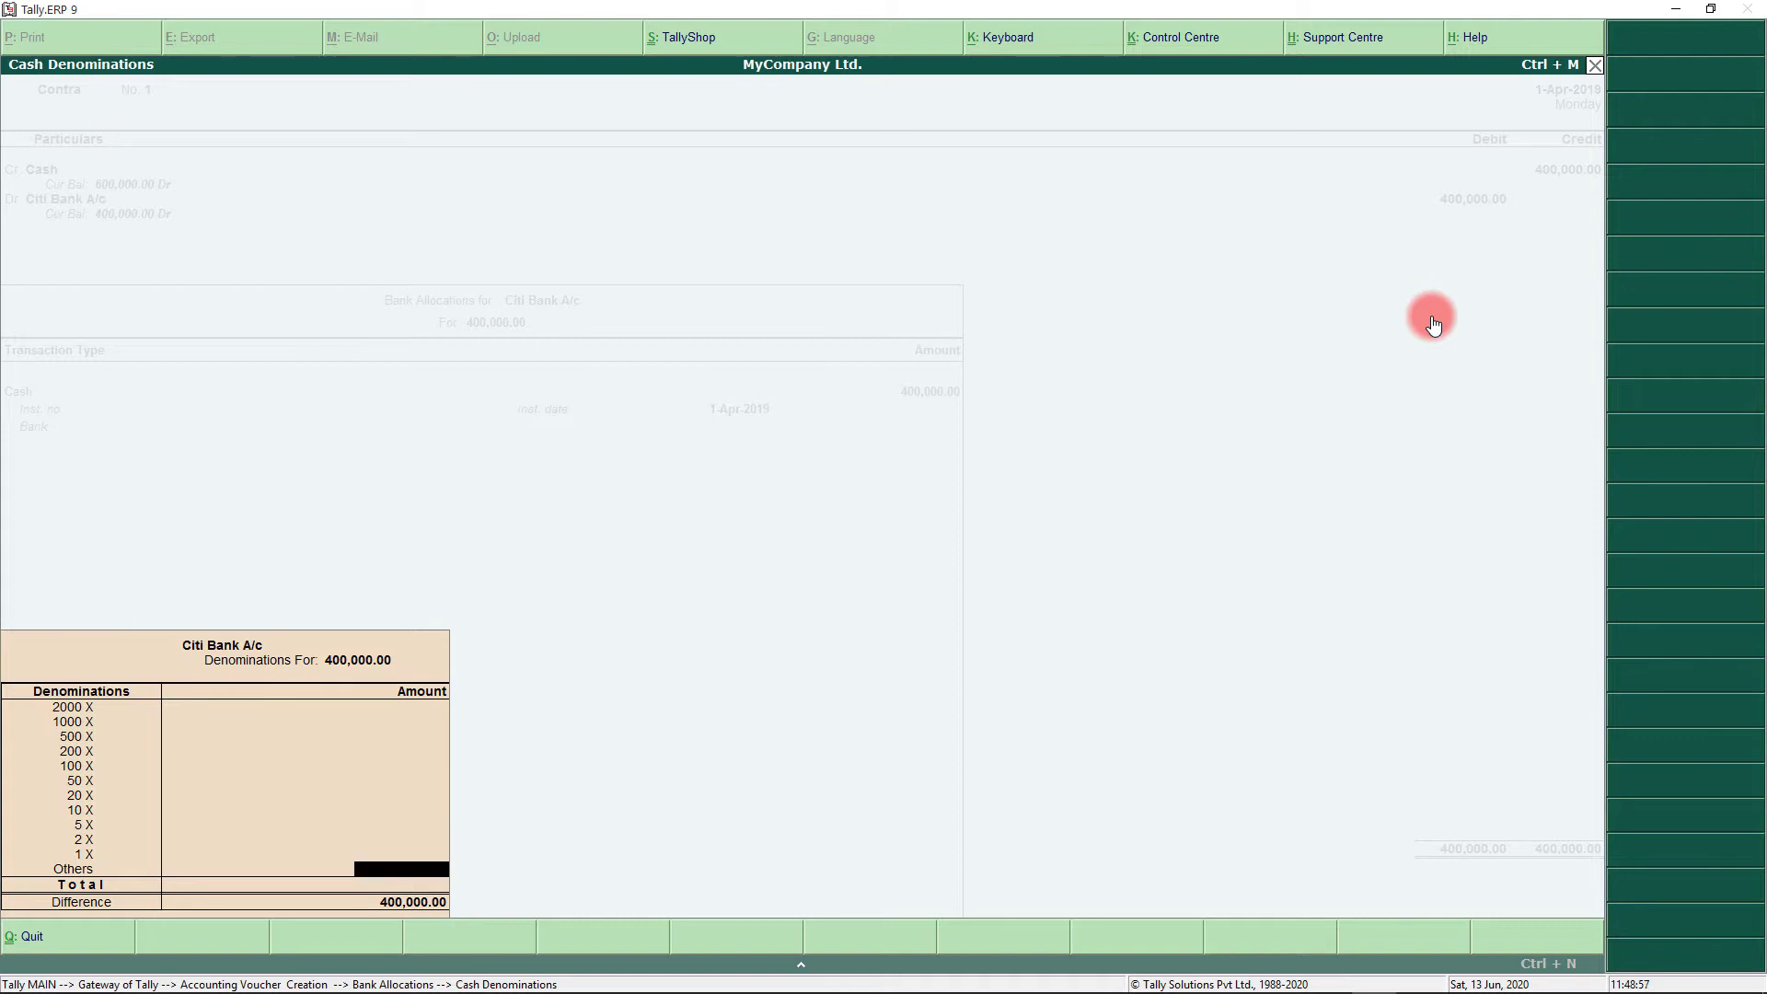
key(Return)
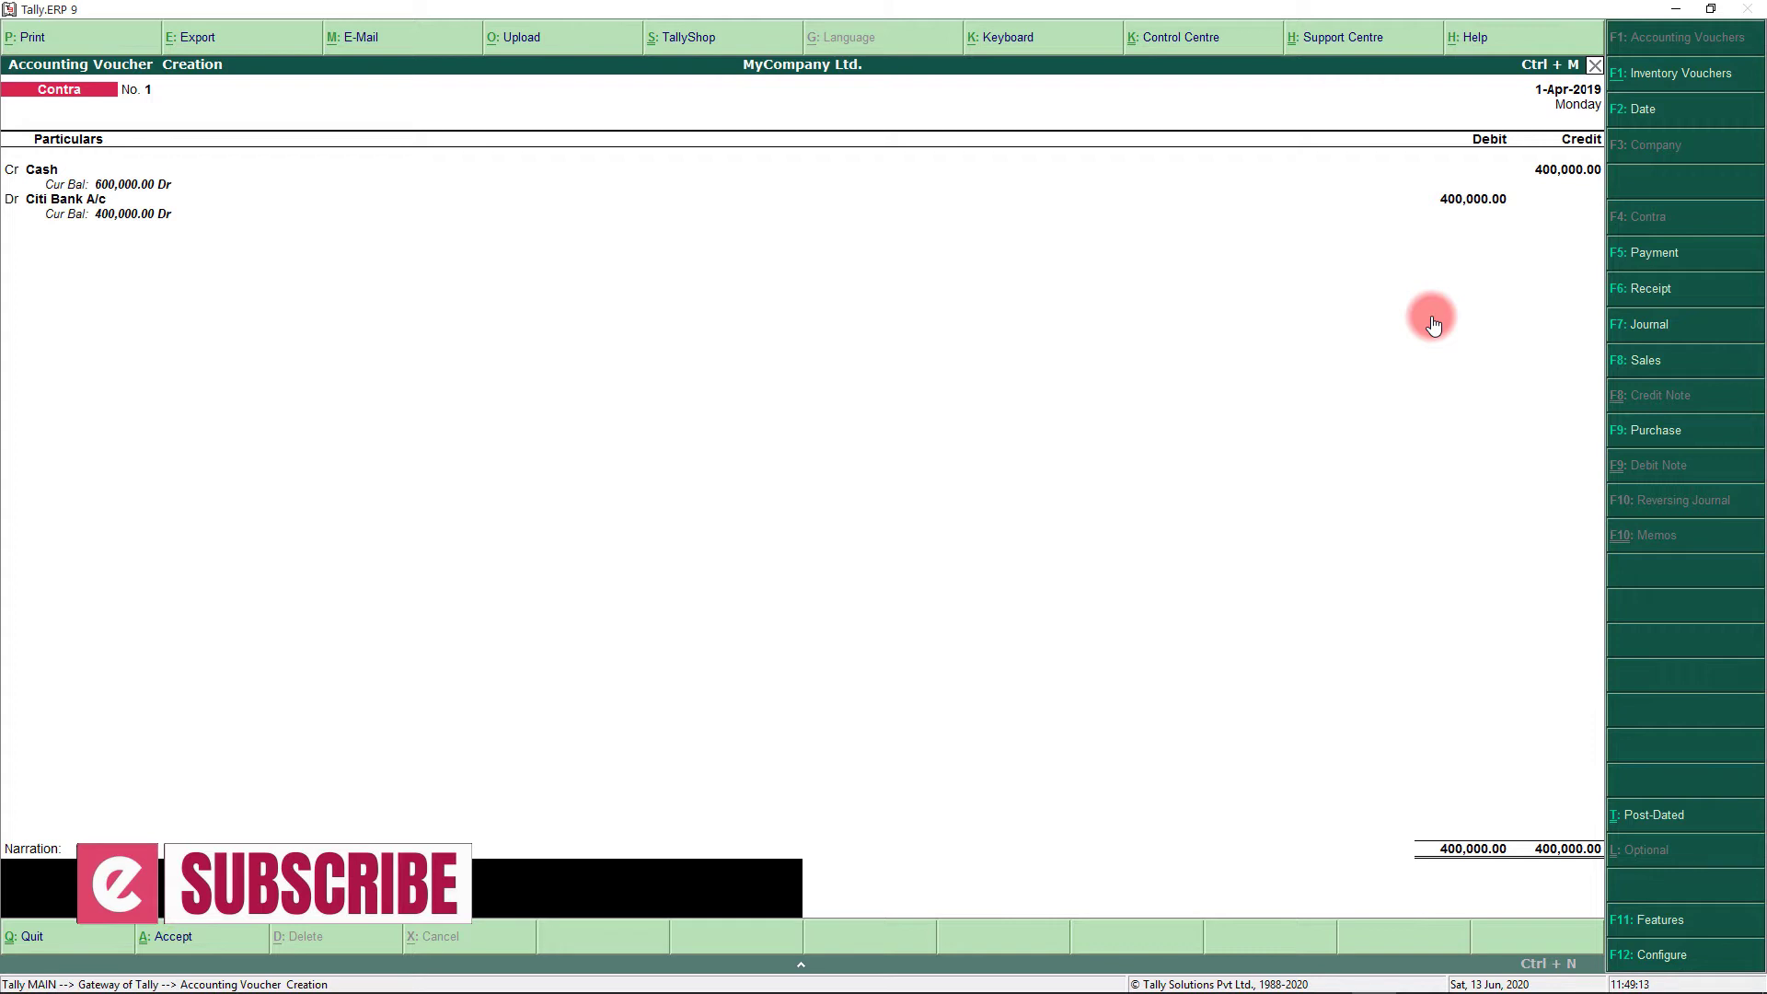
key(Return)
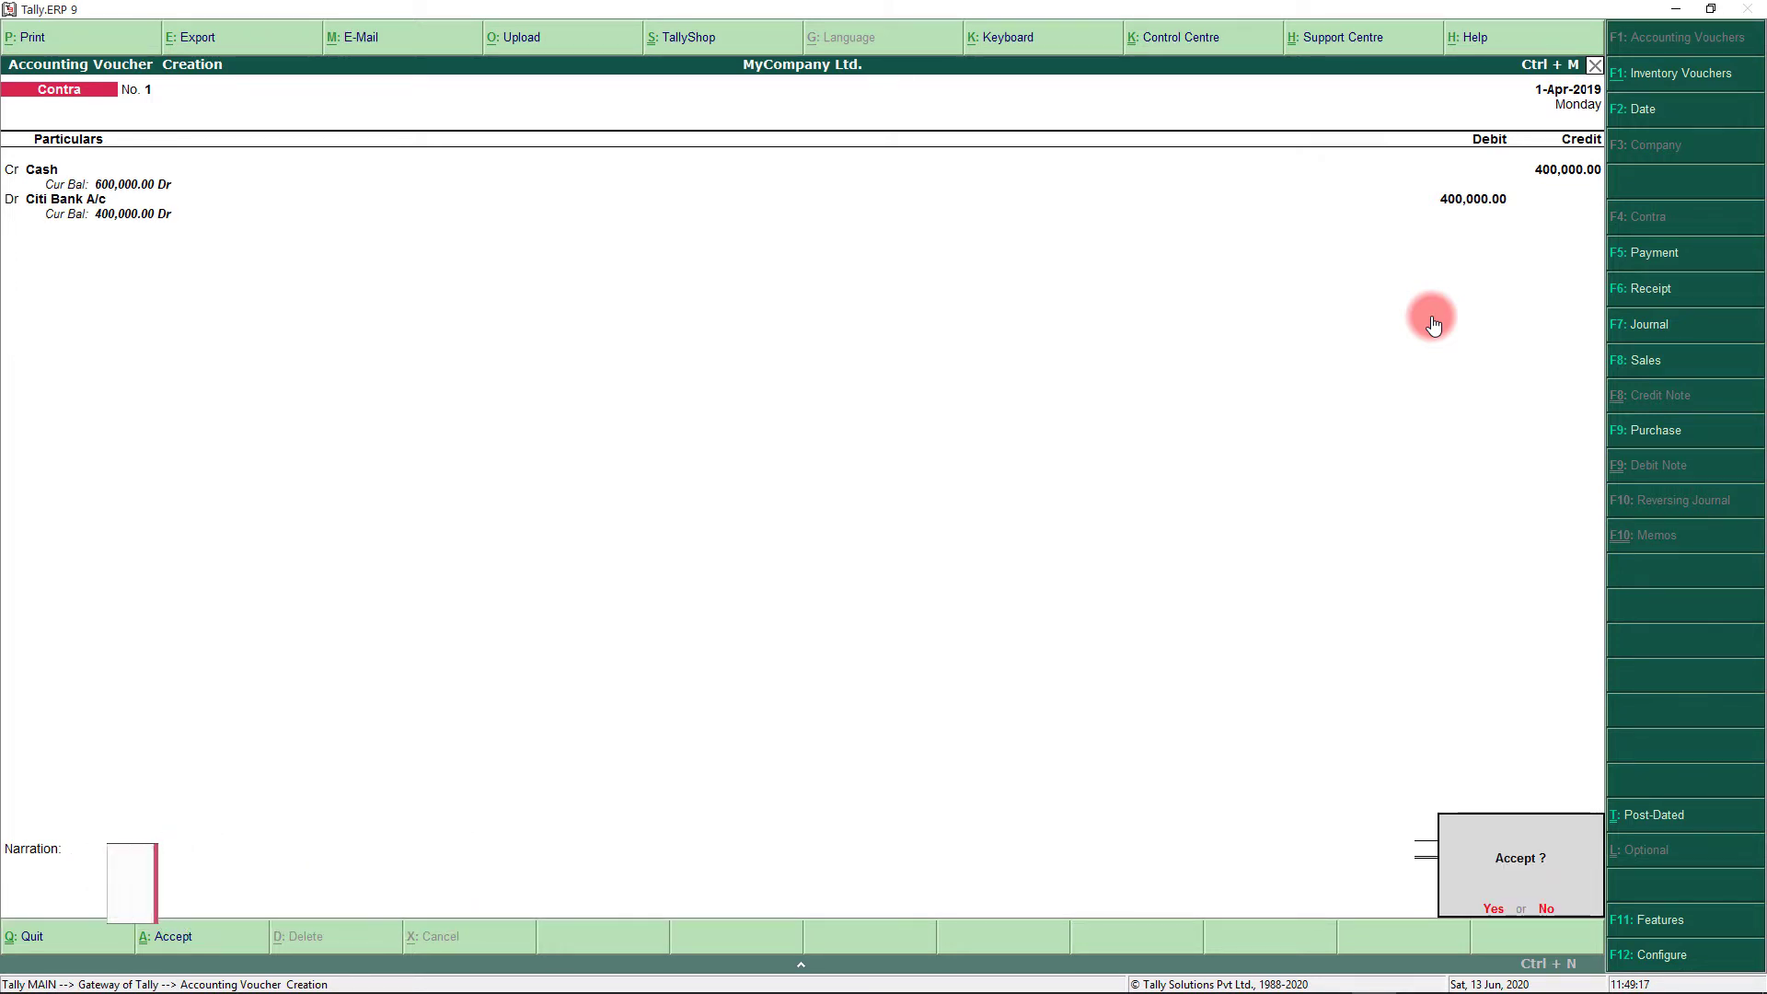
key(Return)
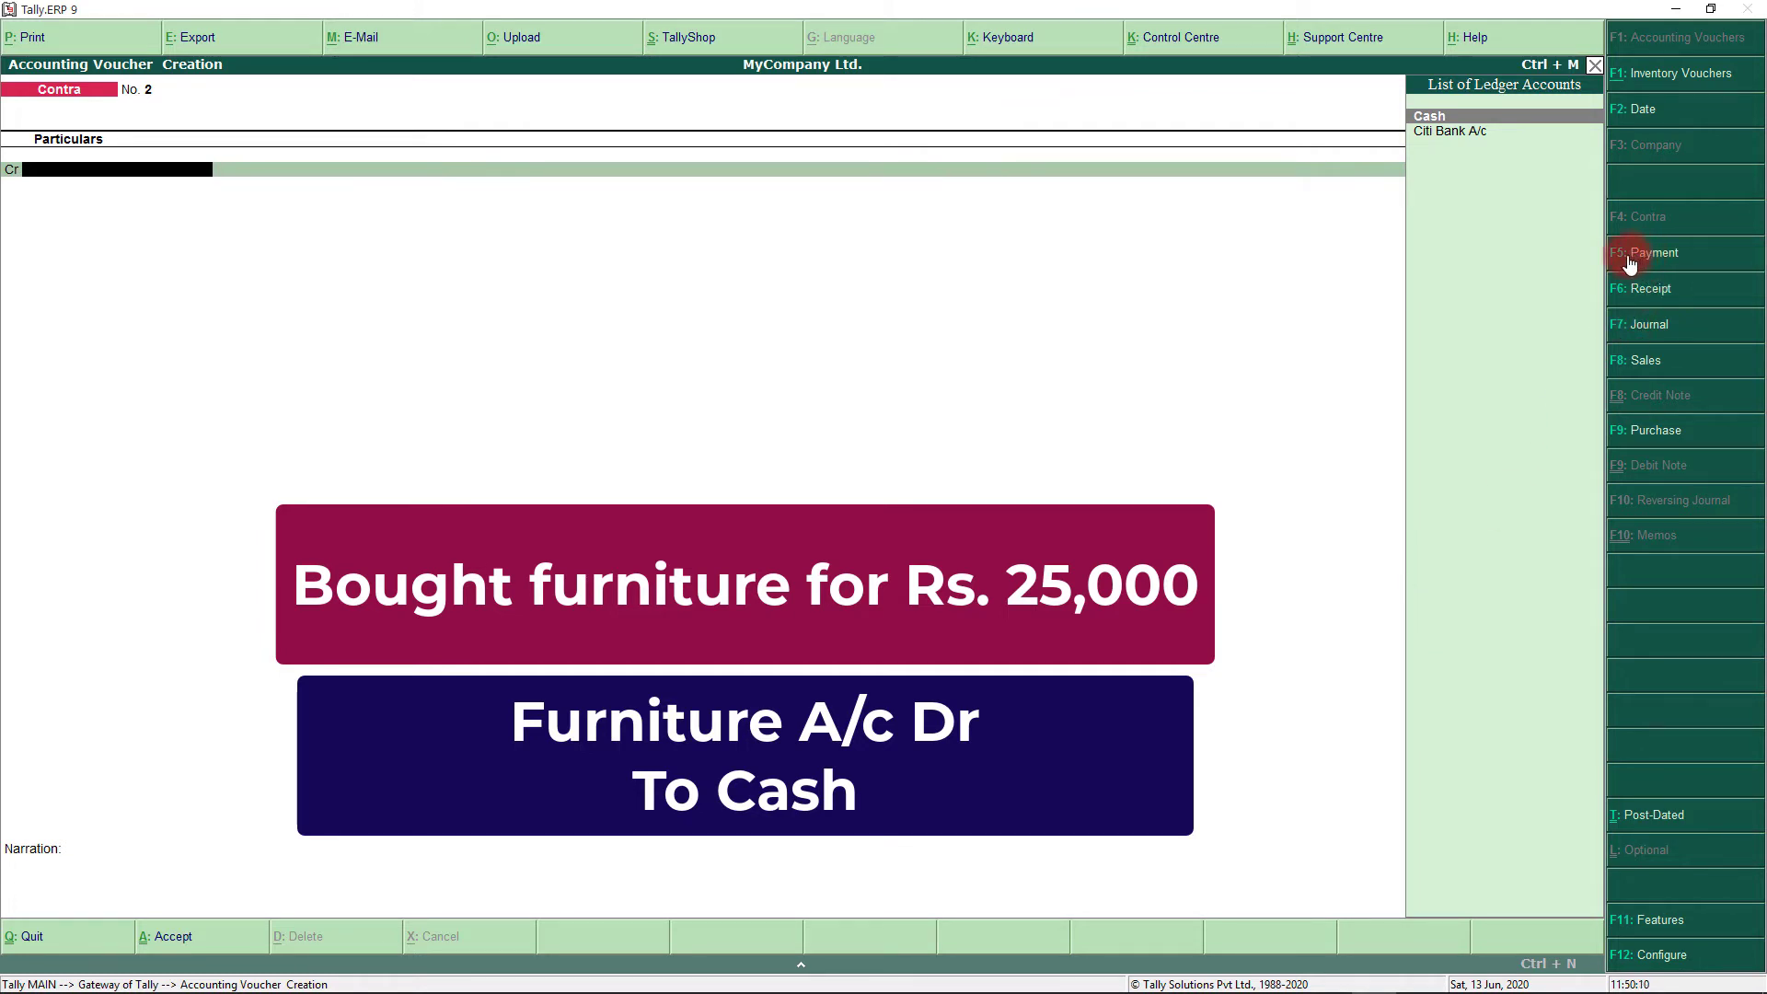
- Switch to a Payment voucher and set its date to 3-4-2019
key(F5)
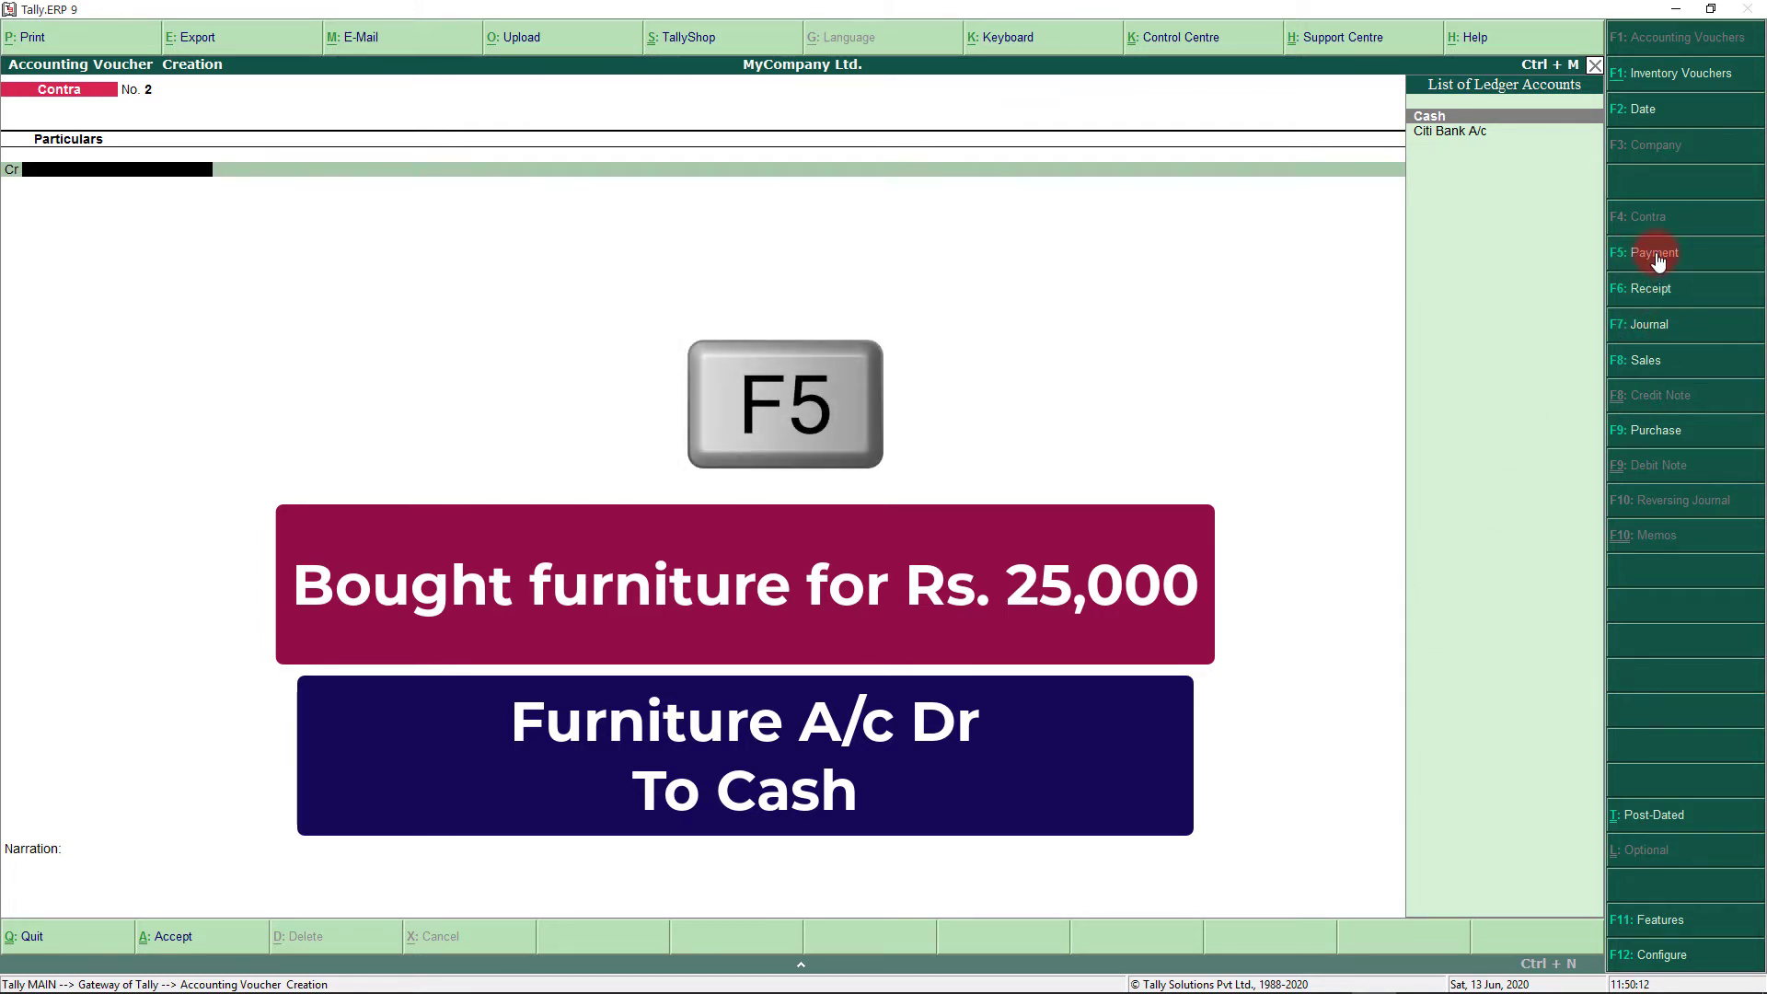
click(1657, 258)
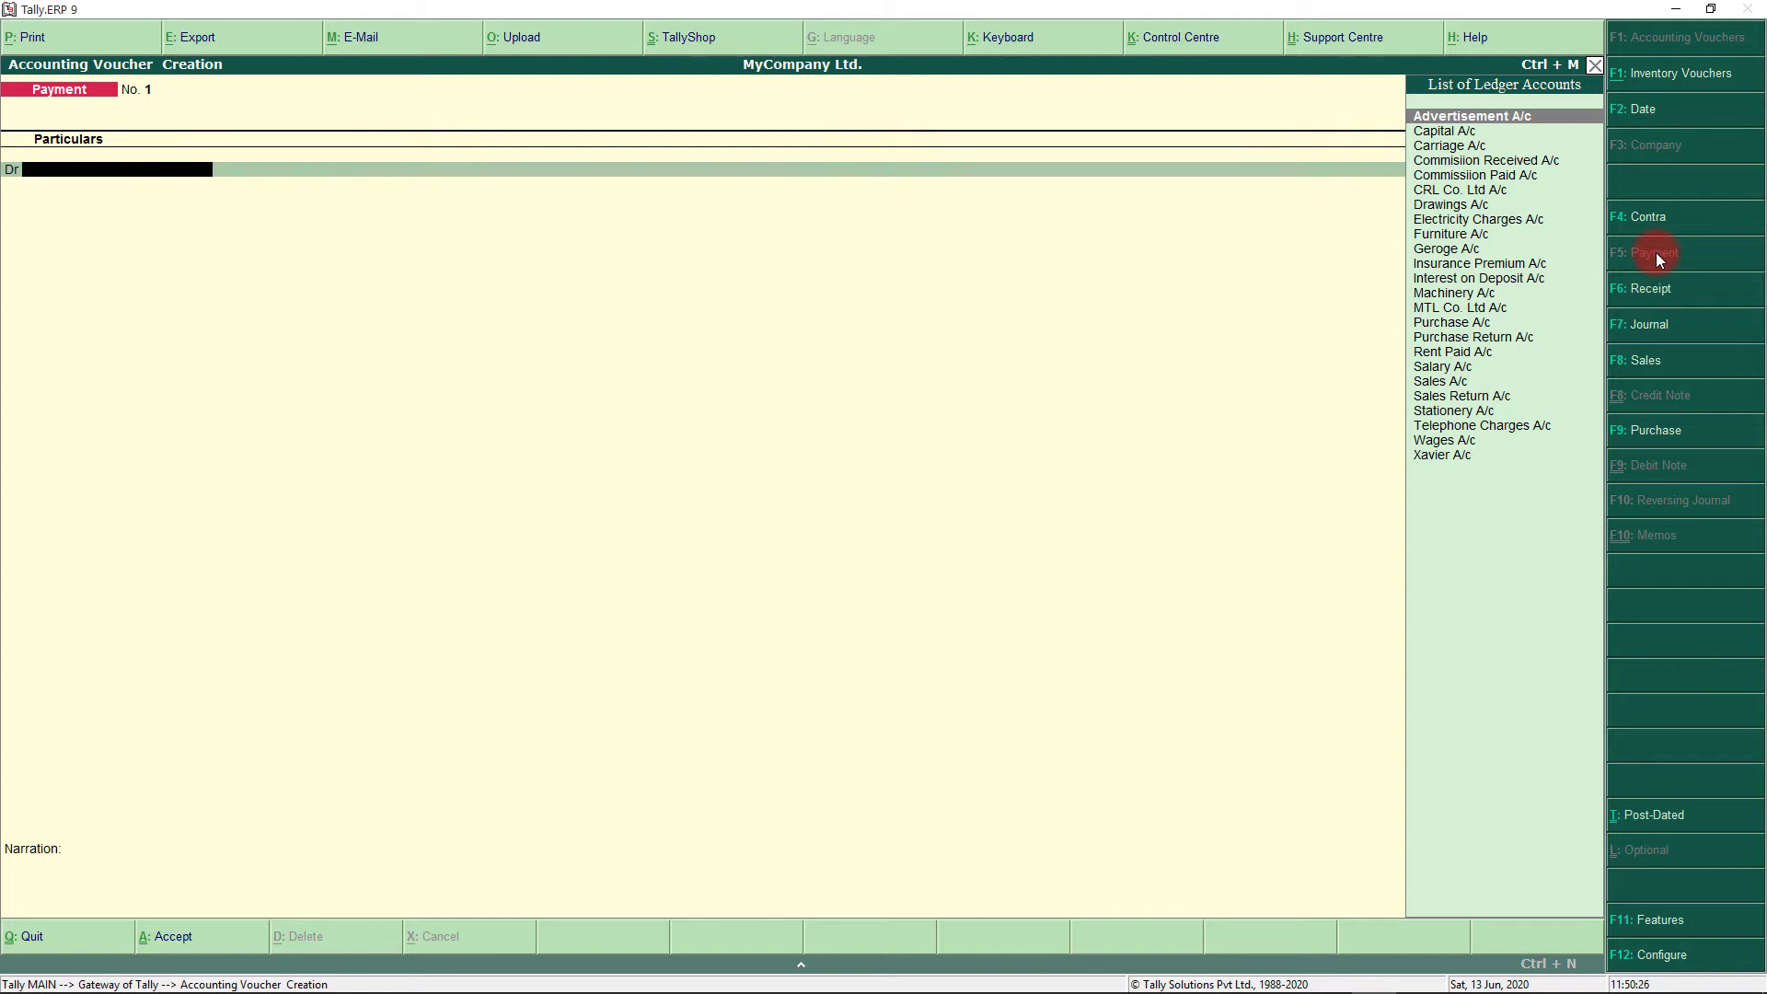
key(F2)
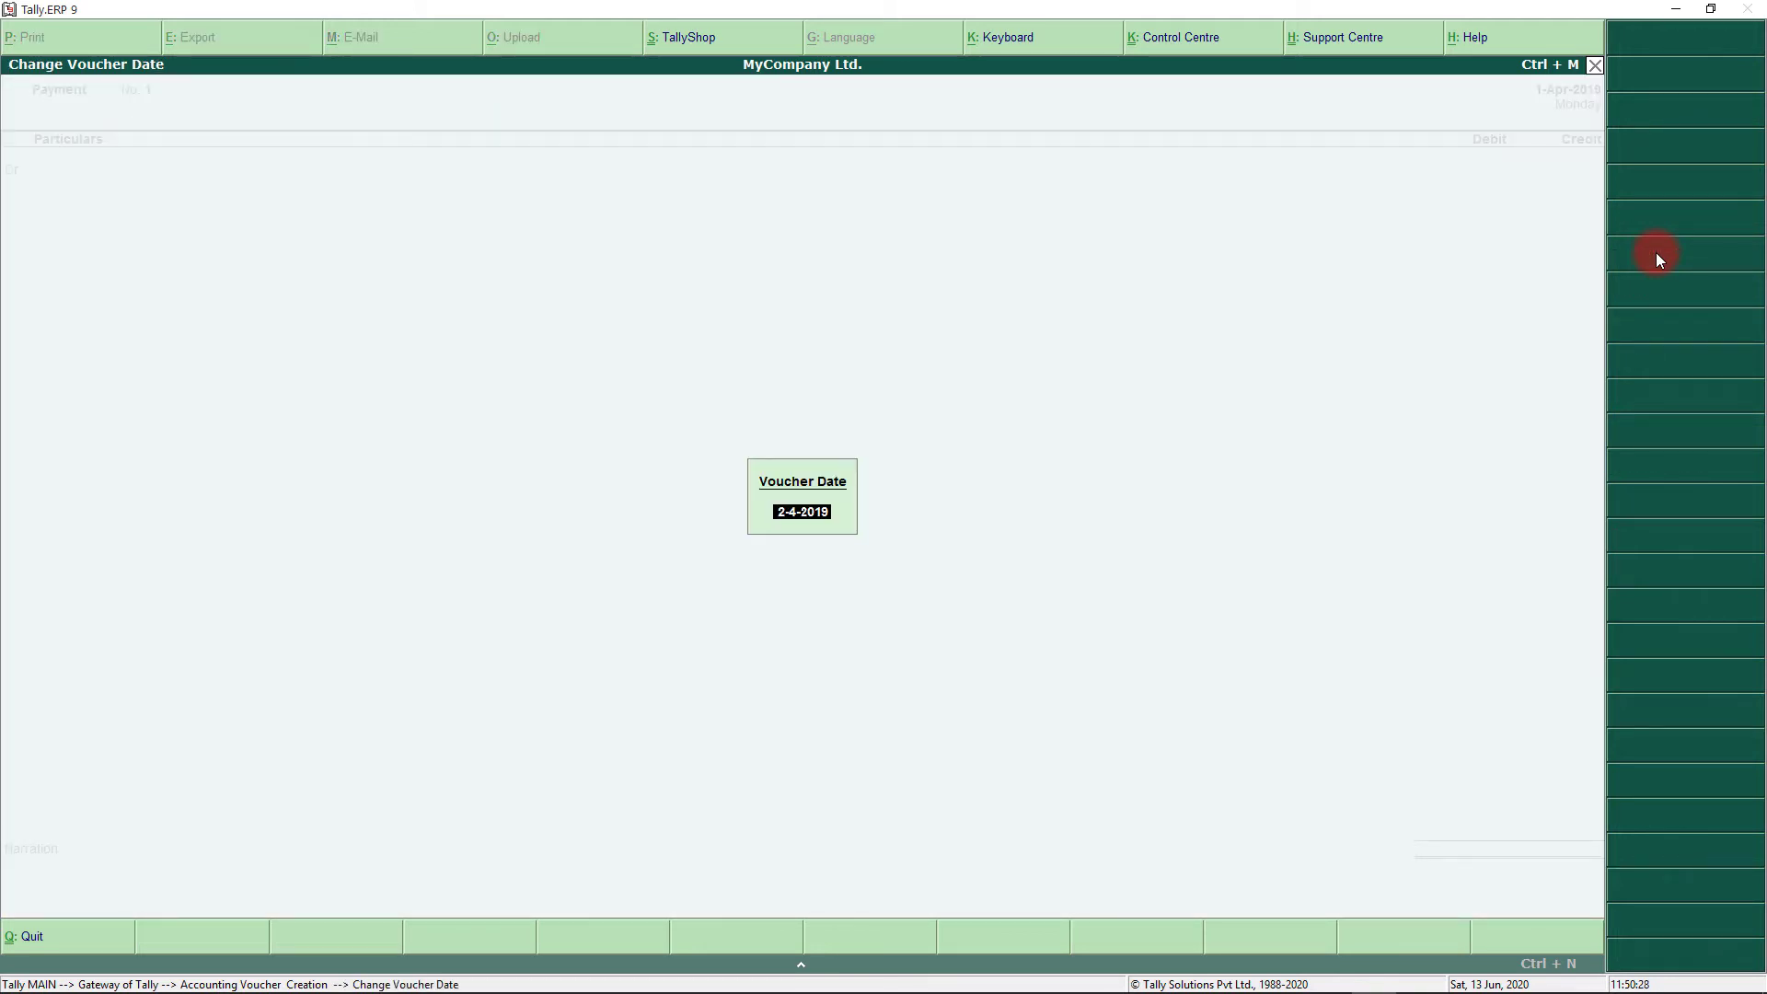
text(3-4-2019)
key(Return)
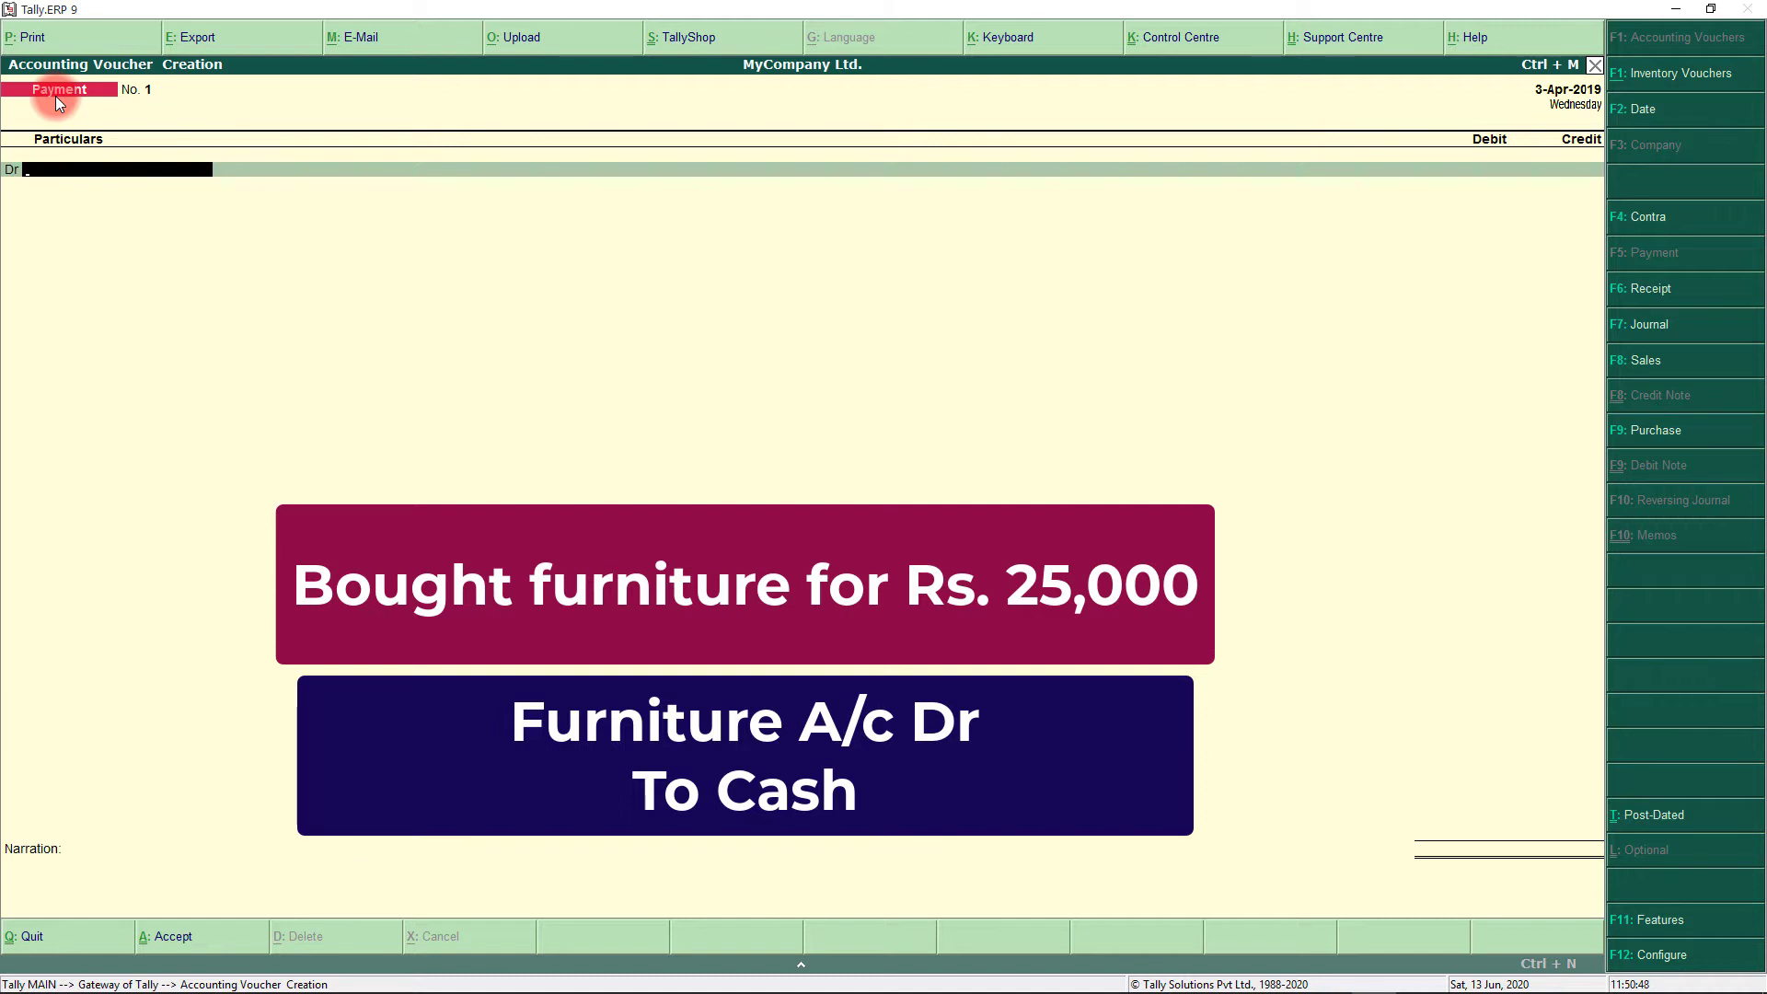
- Debit Furniture A/c for 25,000 in the payment voucher
text(F)
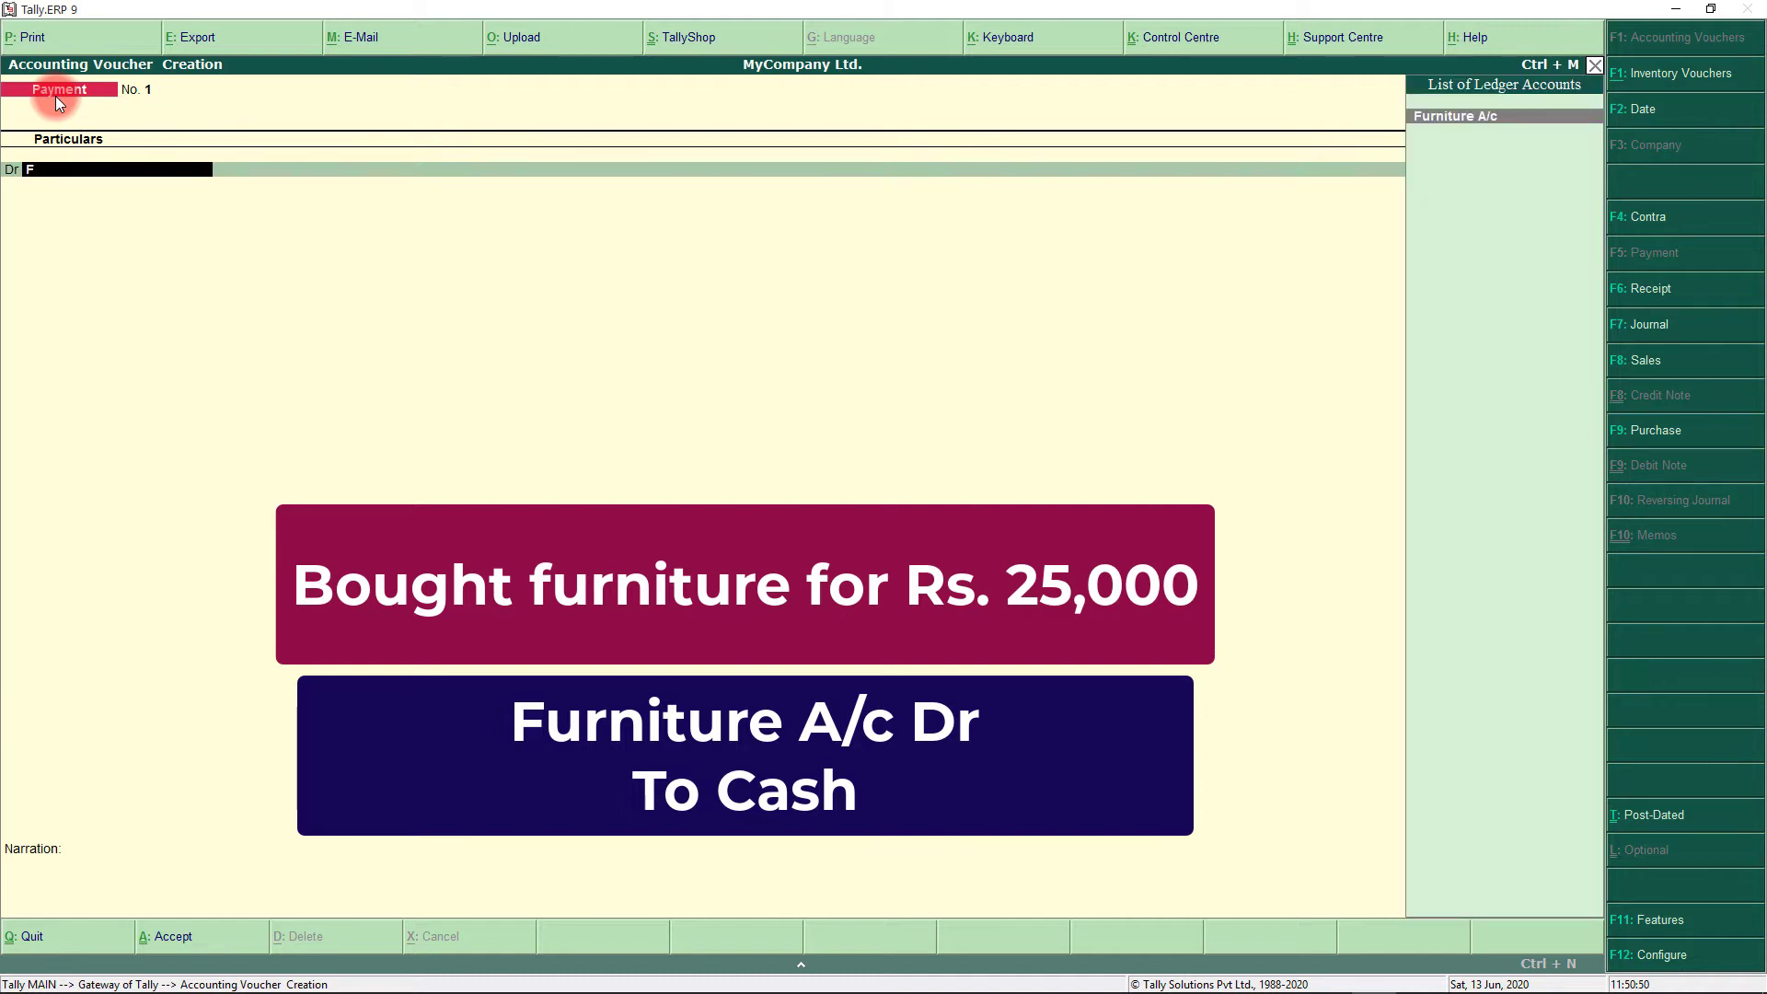
key(Return)
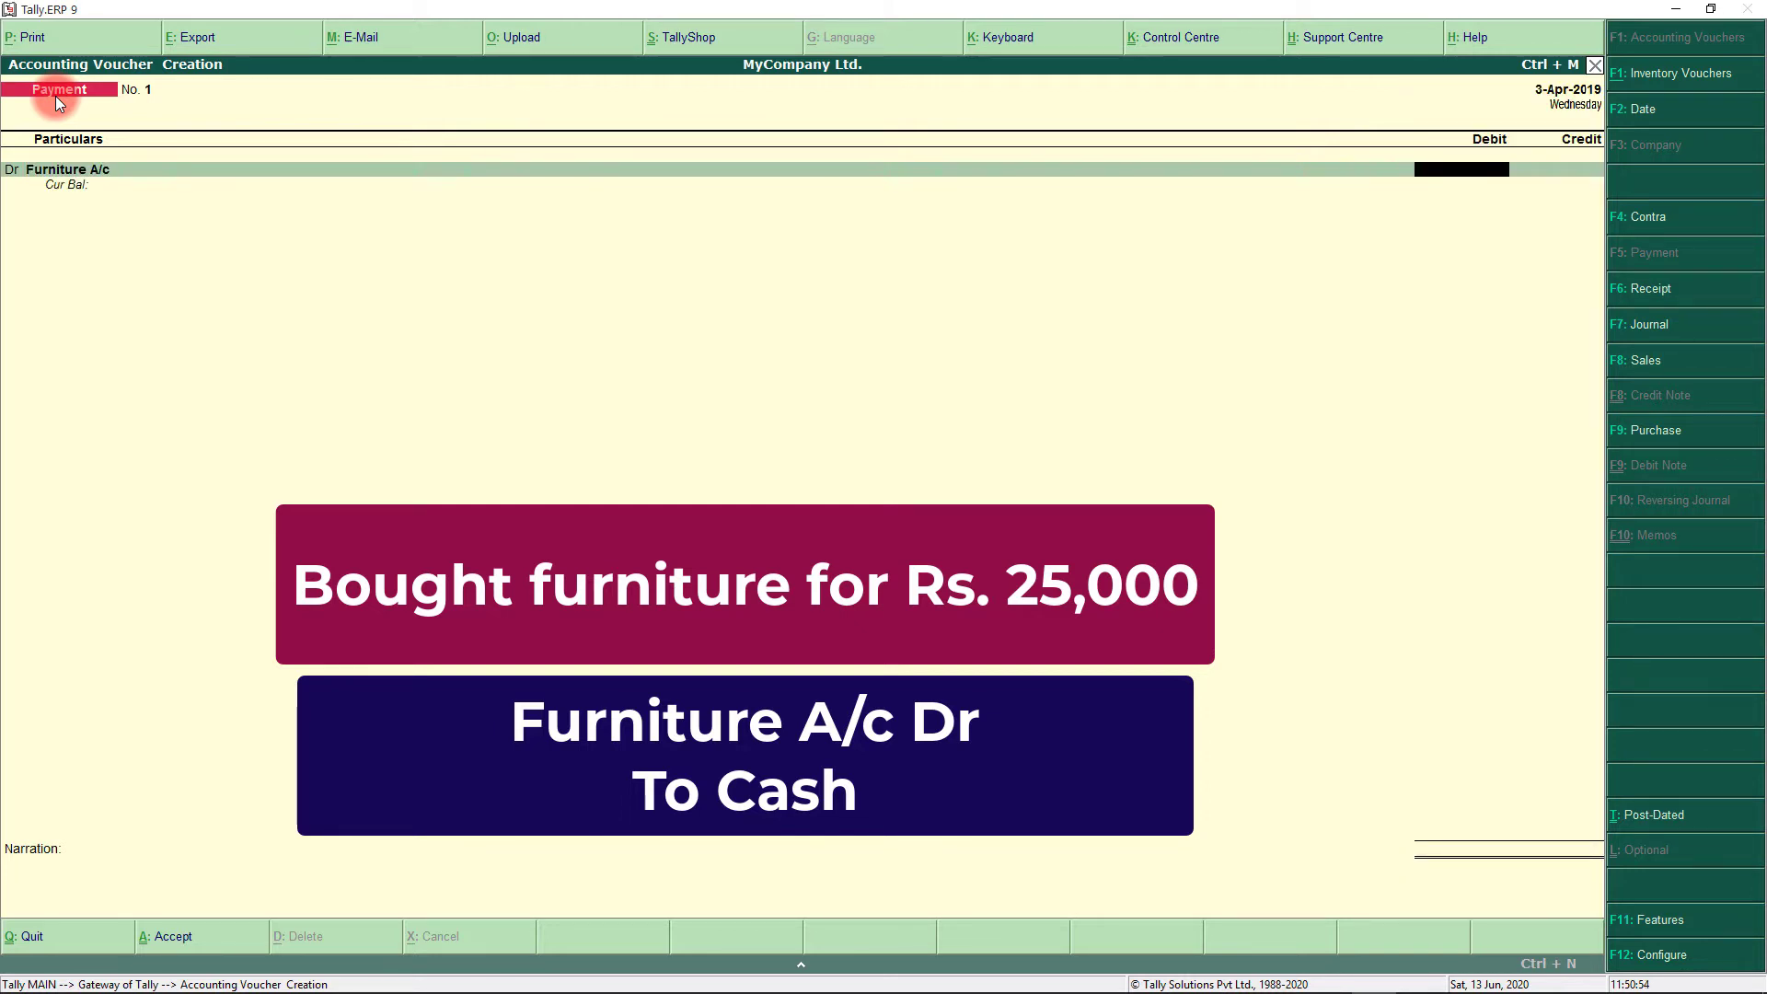
text(25000)
key(Return)
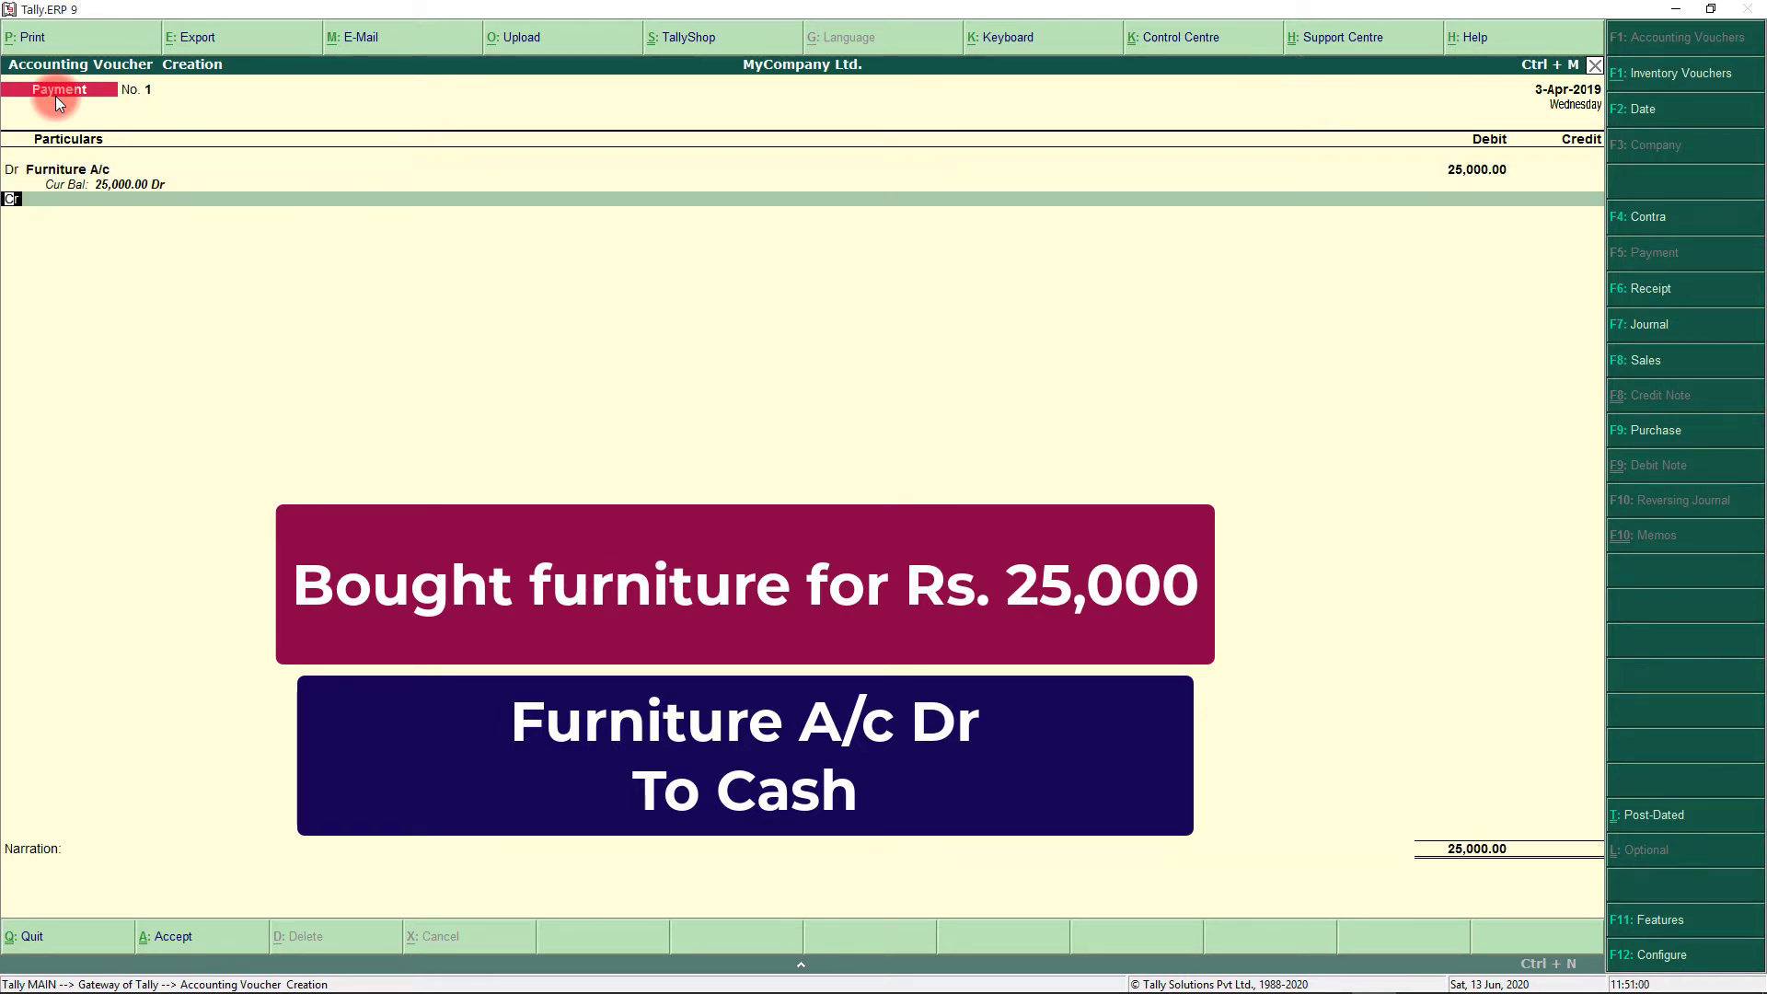
- Credit Cash with 25,000 as the payment voucher's balancing entry
key(Return)
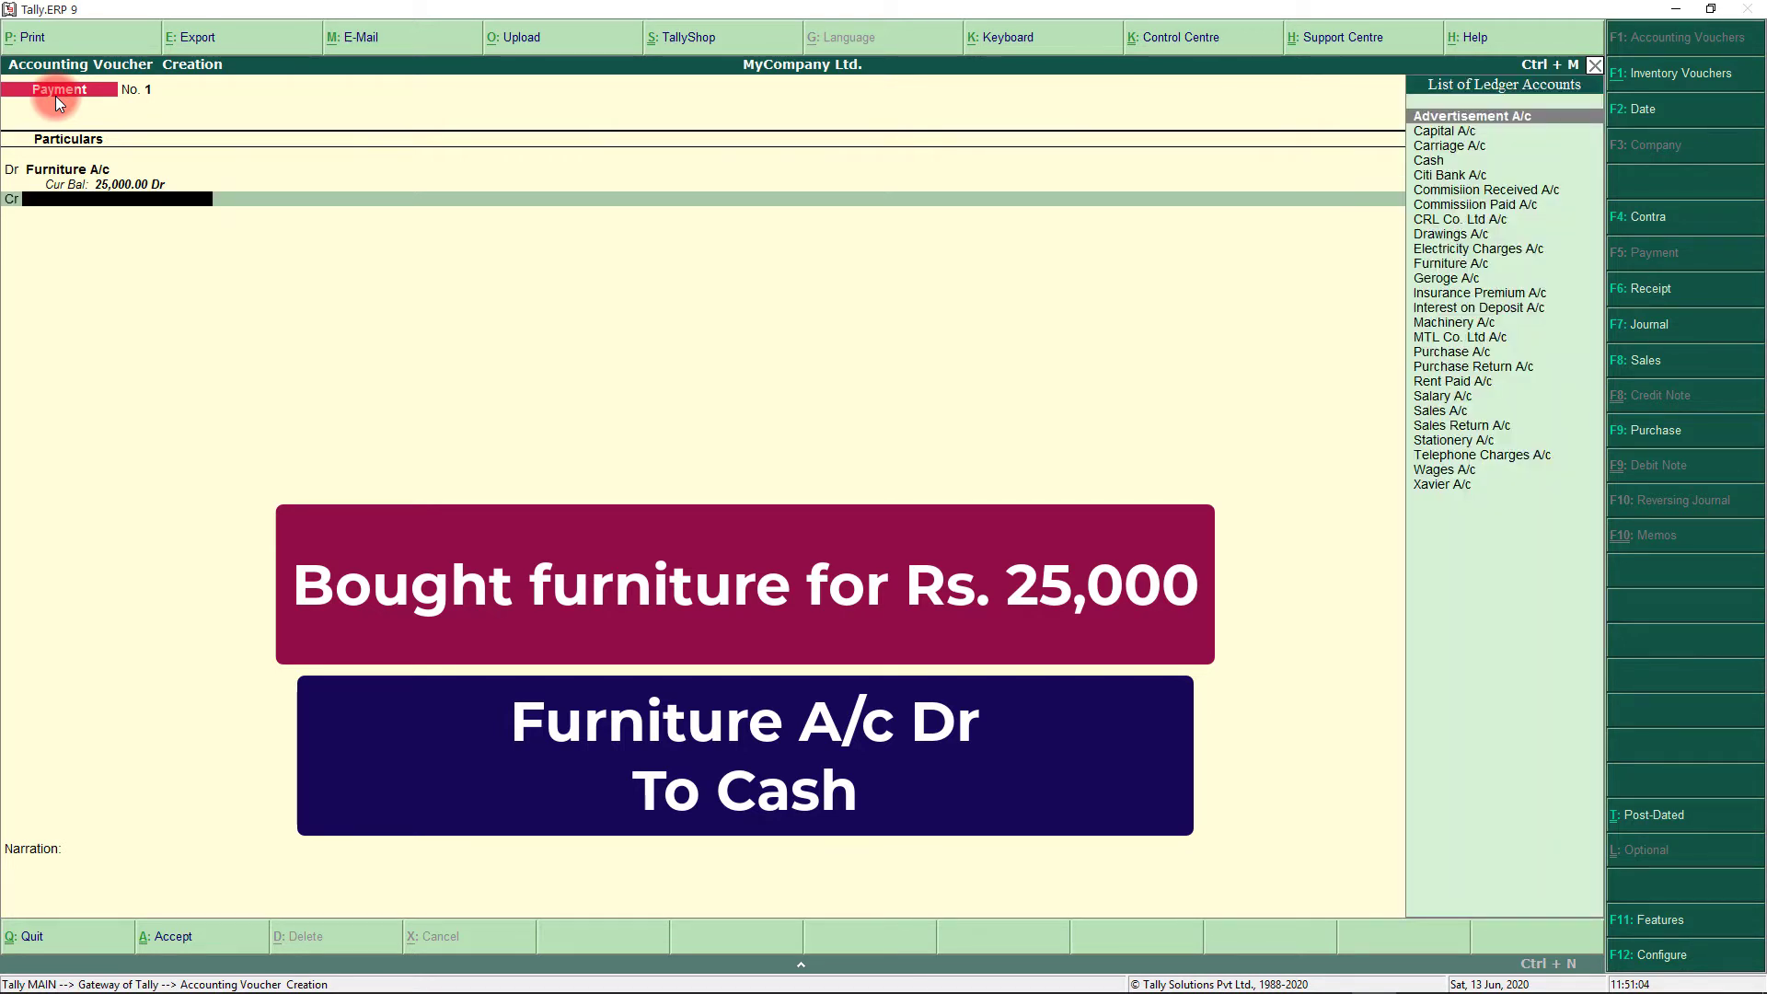
key(Down)
key(Down)
key(Down)
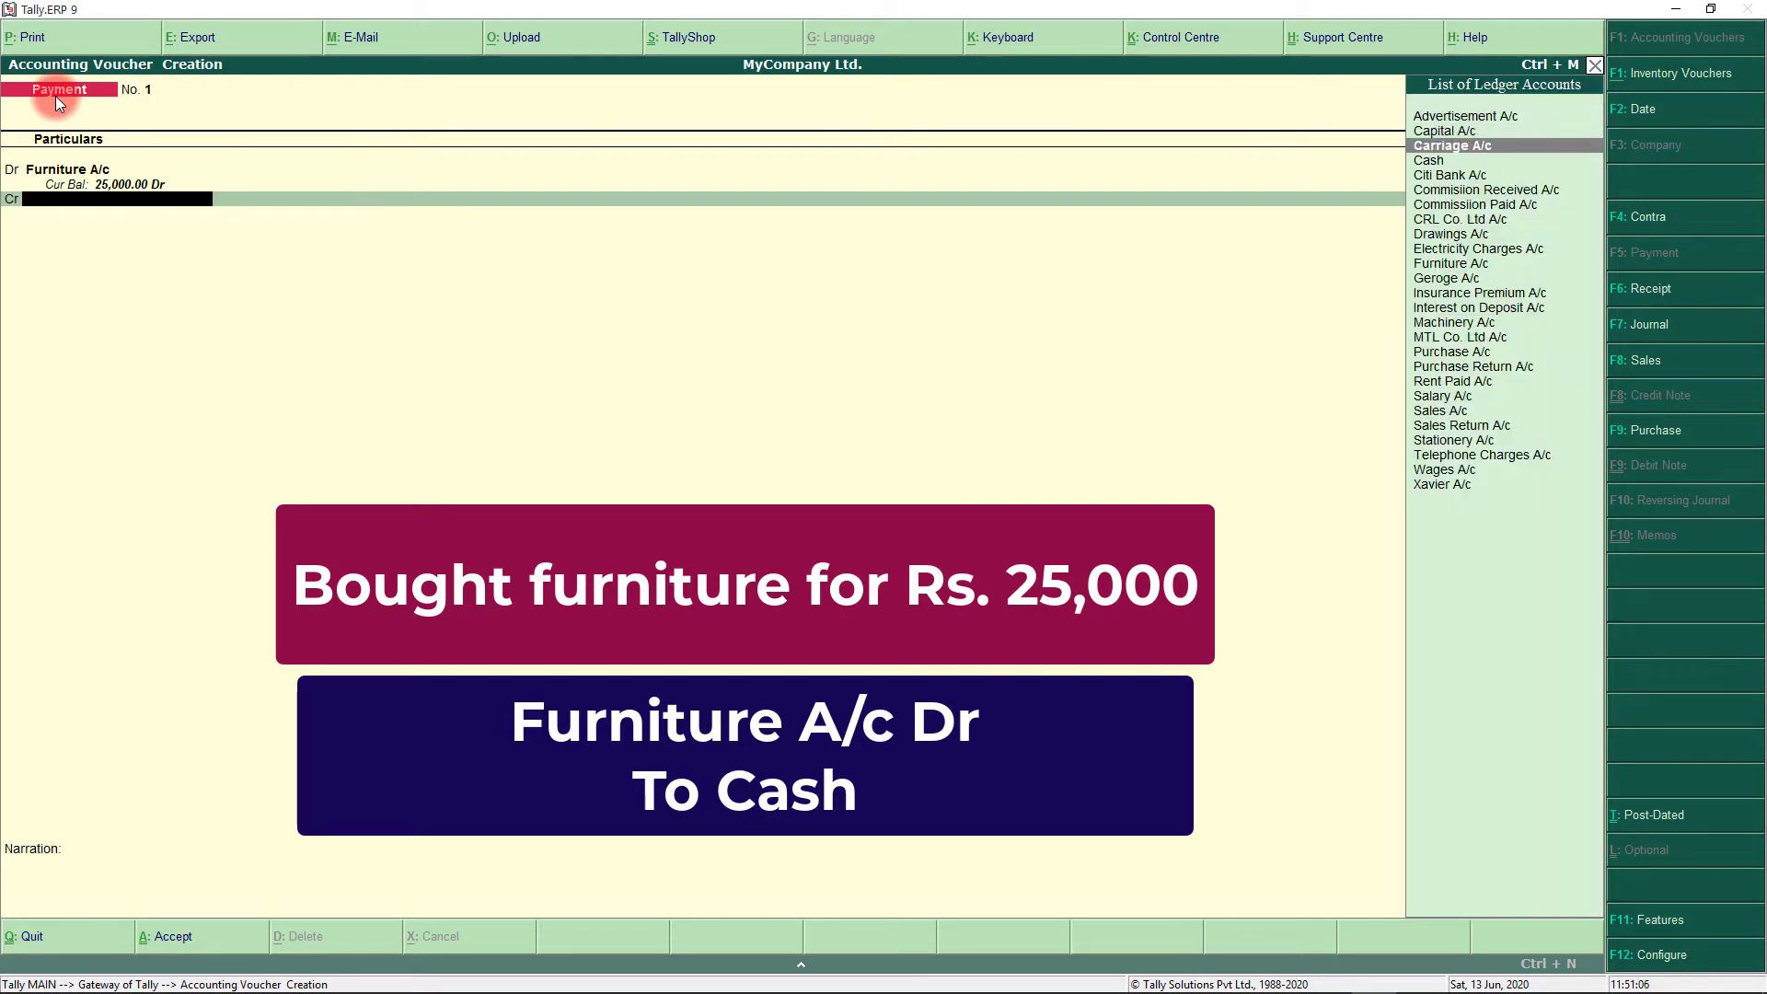
key(Return)
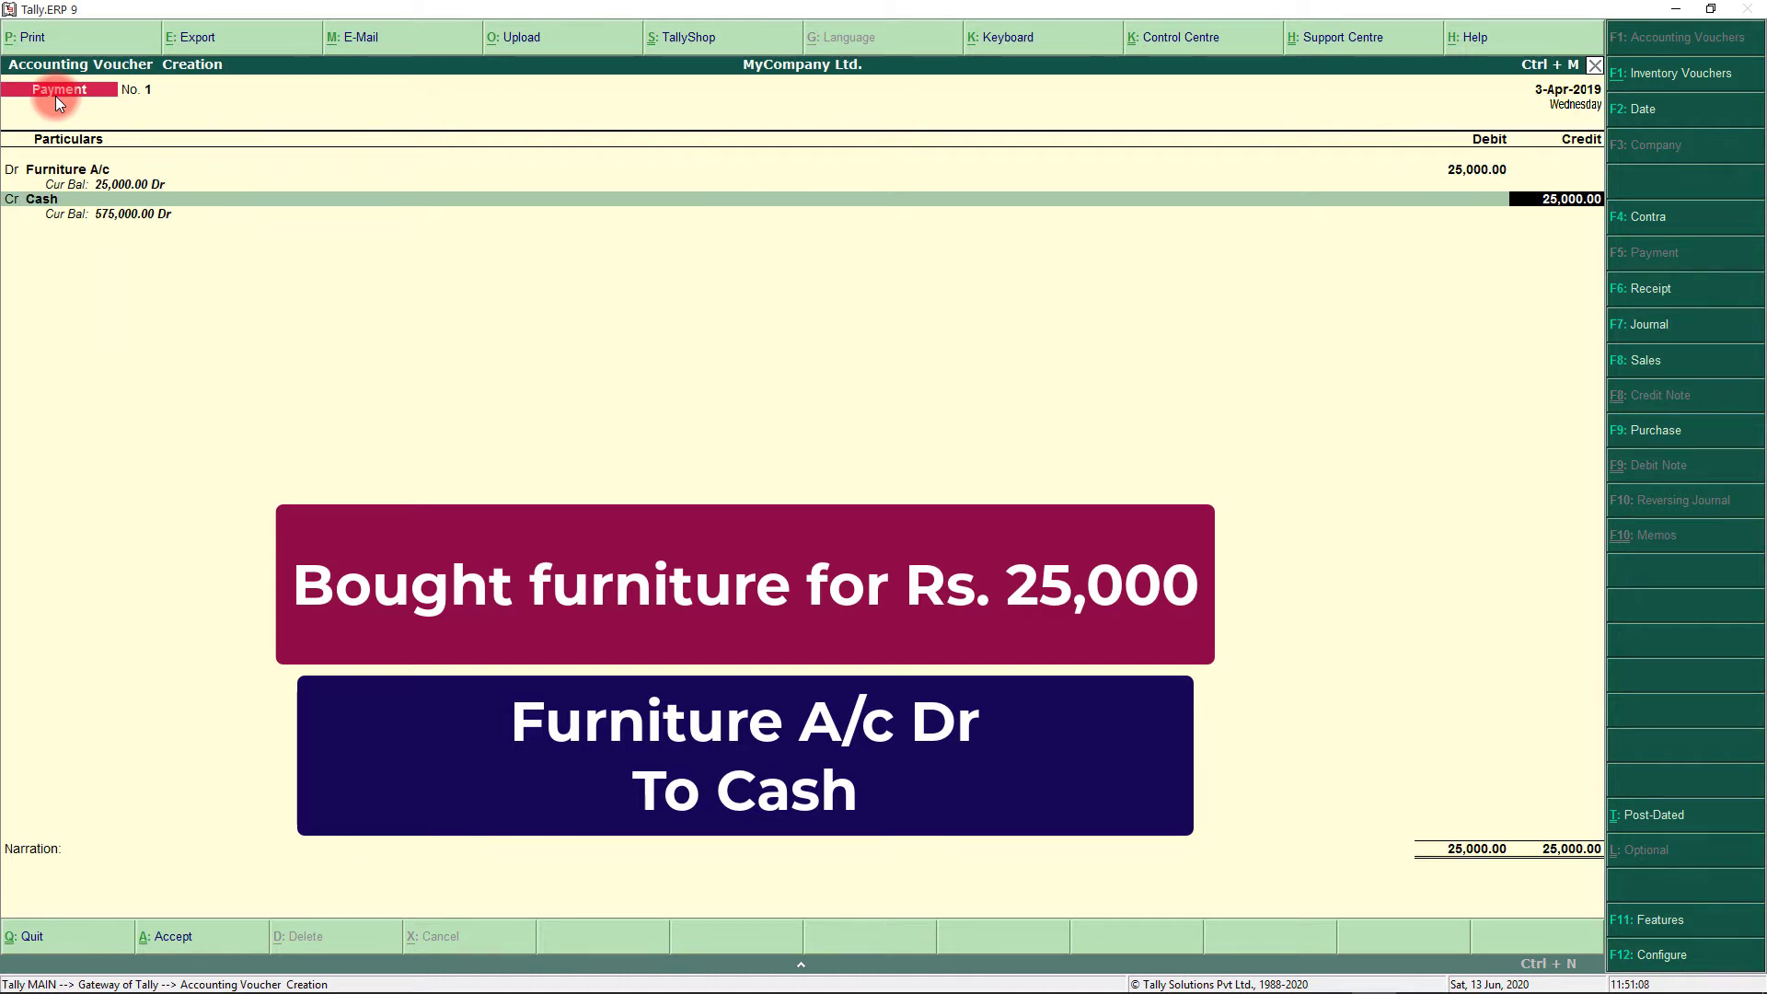
key(Return)
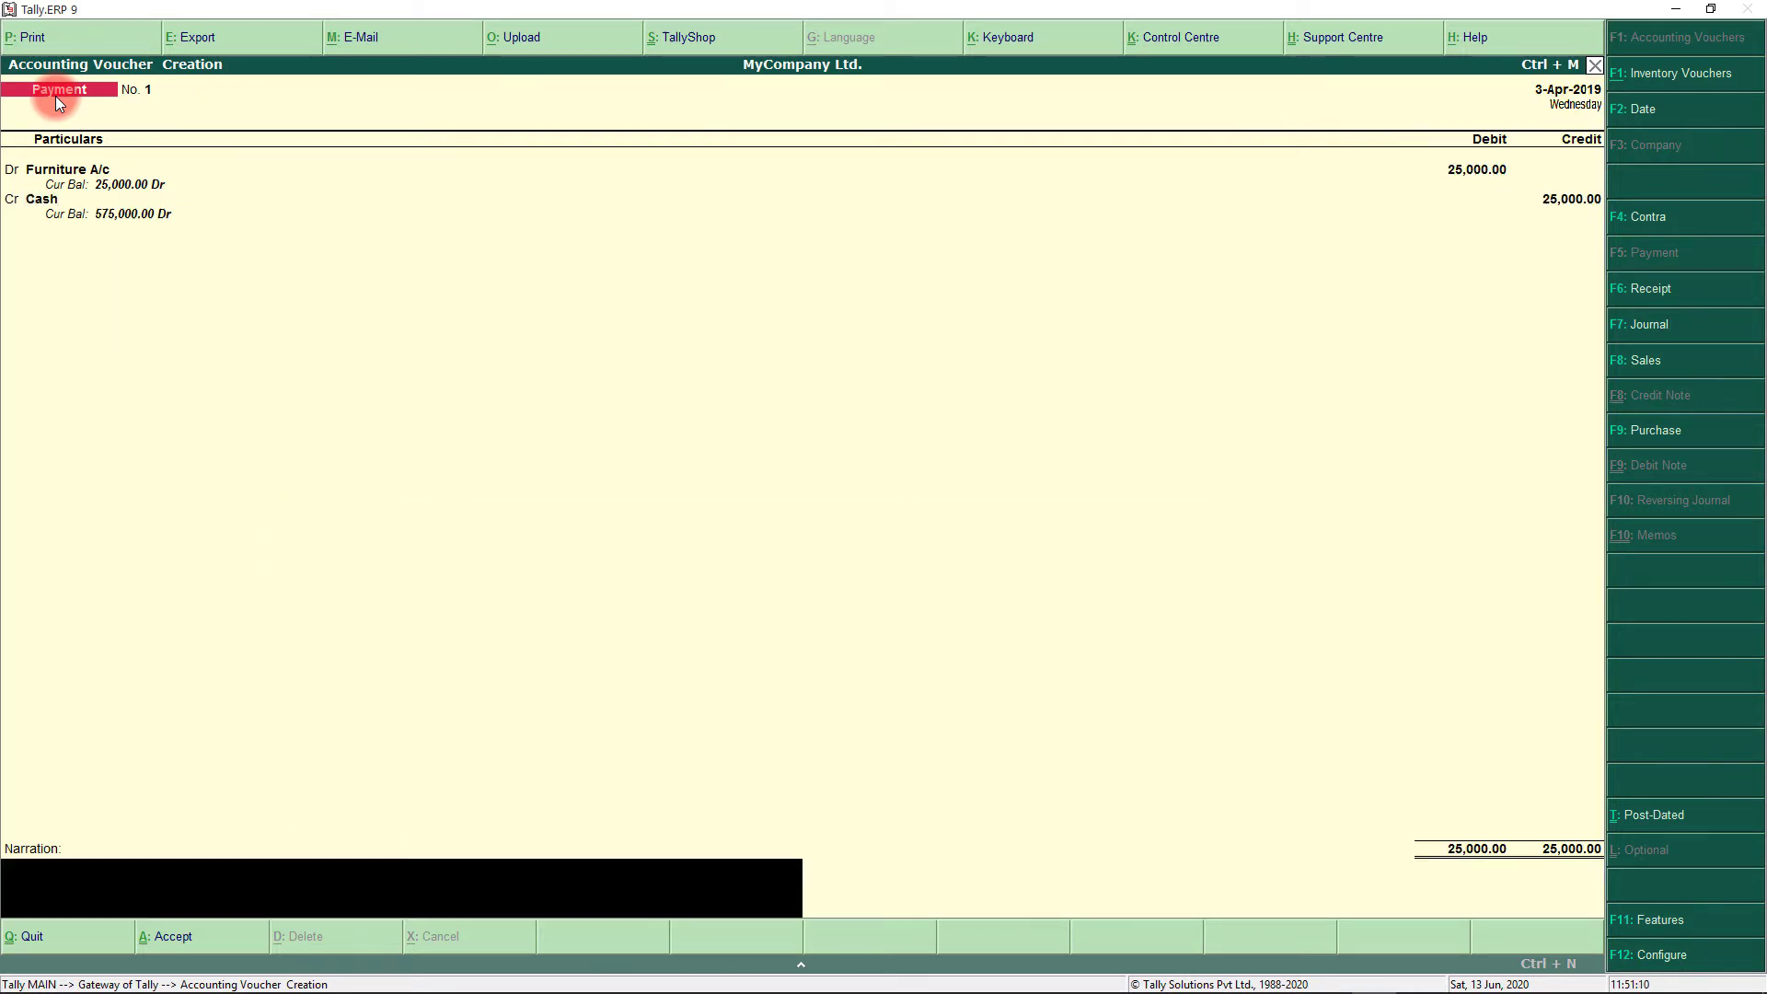
- Leave the narration blank and save the furniture payment voucher
key(Return)
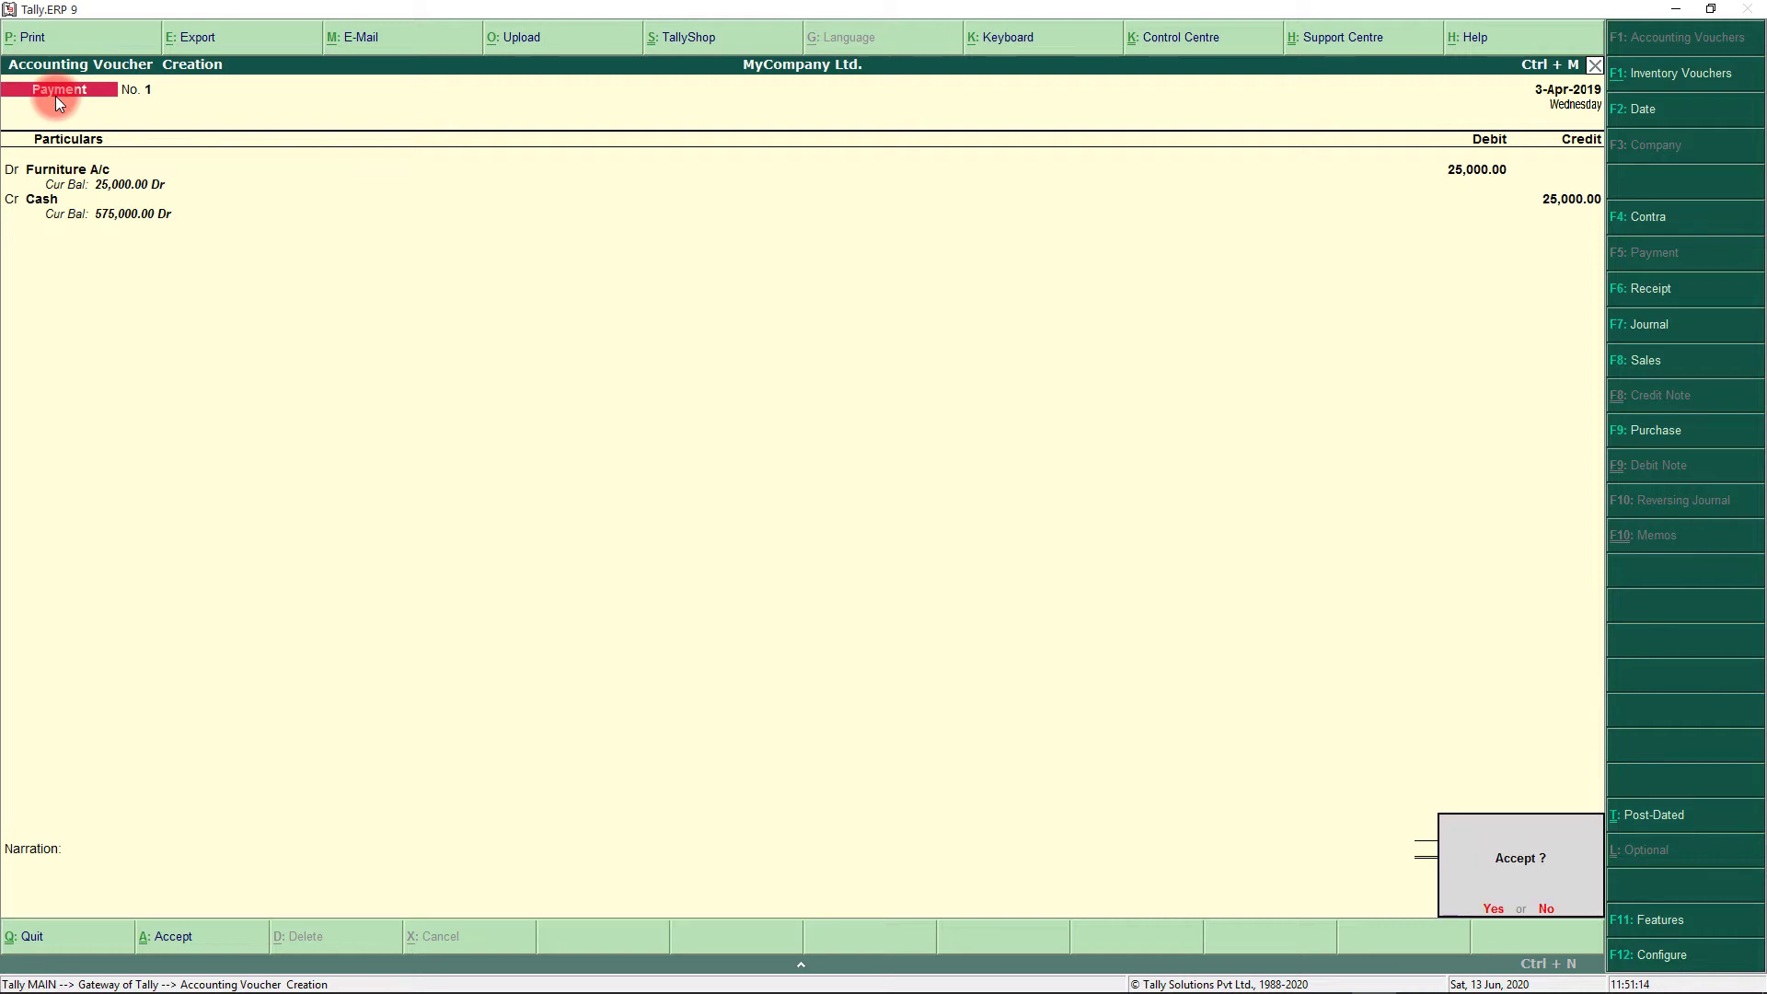
key(Return)
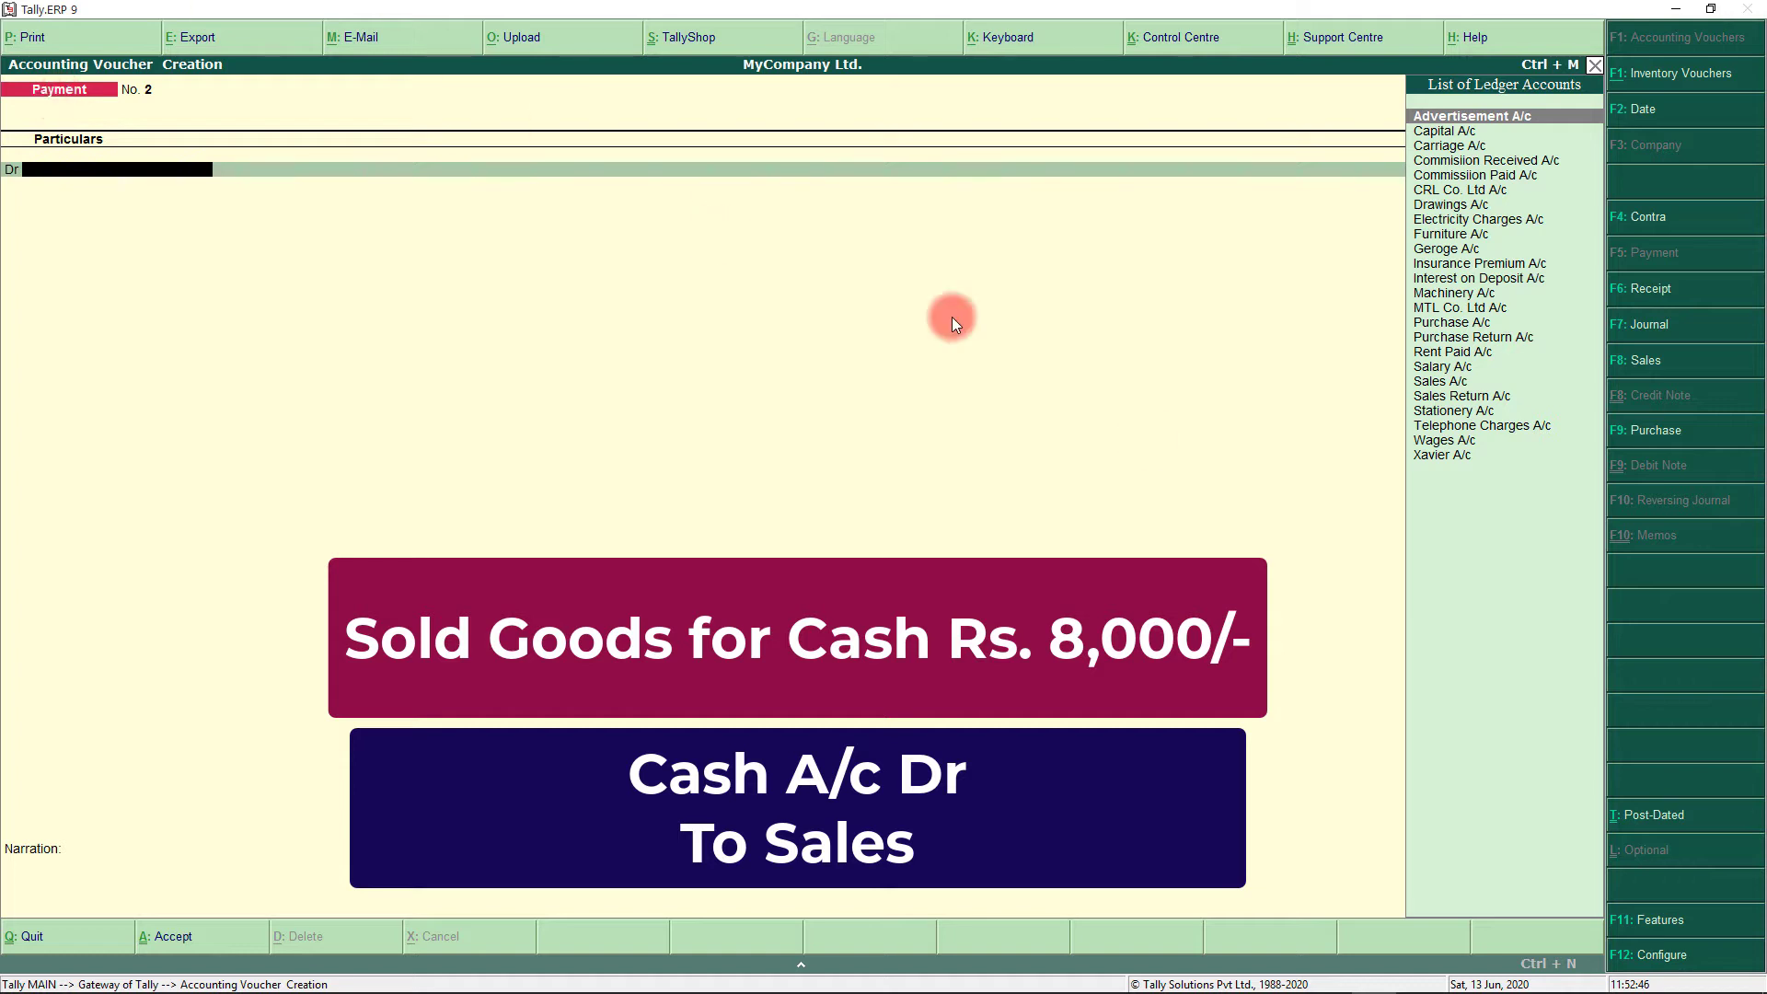
- Switch to a Sales voucher and set its date to 6-4-2019
click(1634, 364)
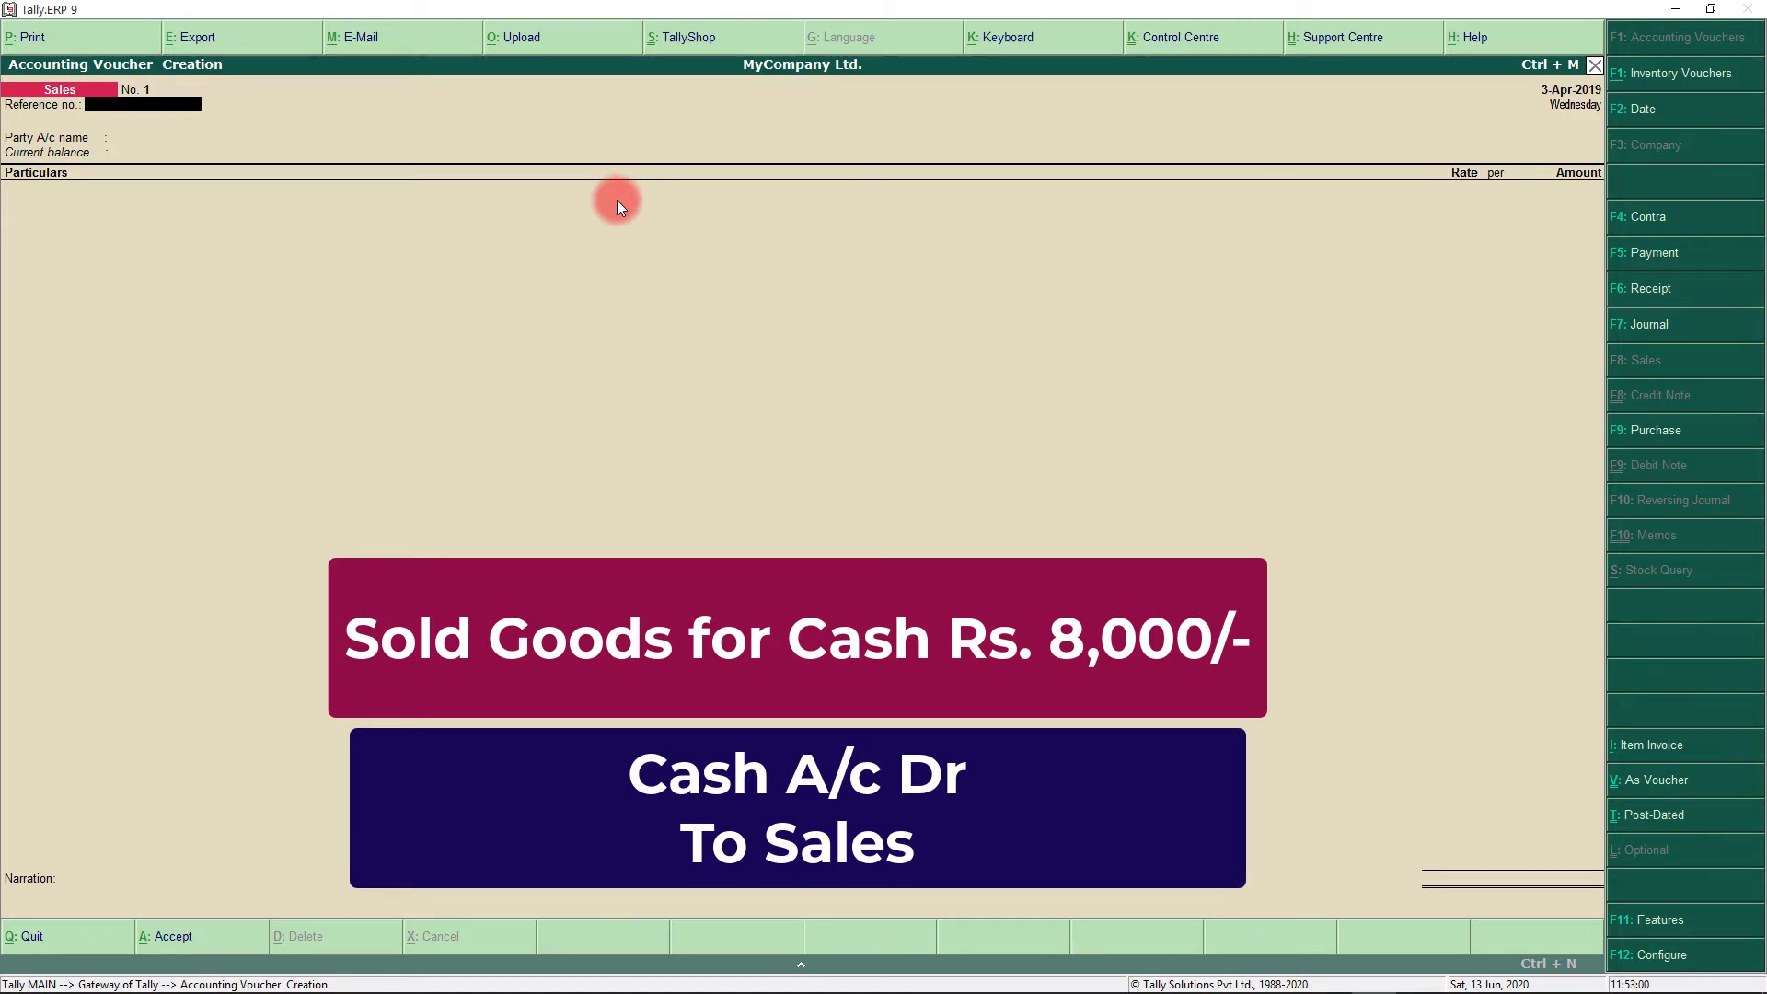
key(F2)
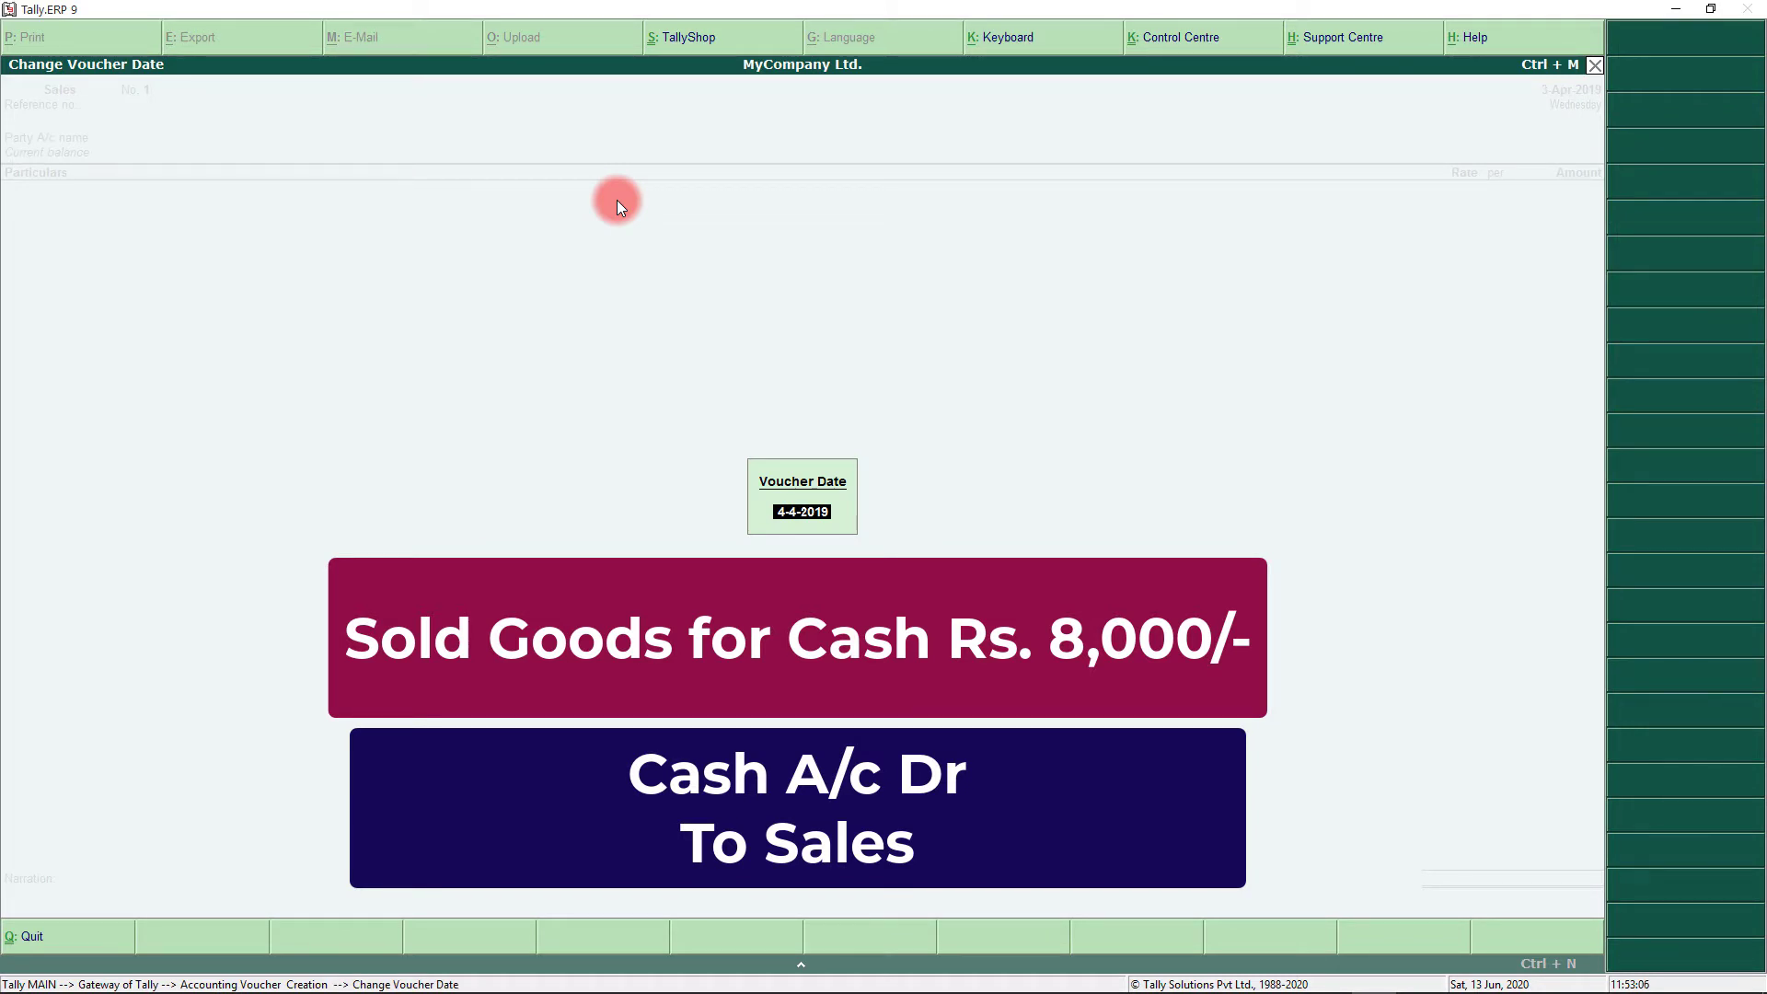
key(BackSpace)
text(6-4-2019)
key(Return)
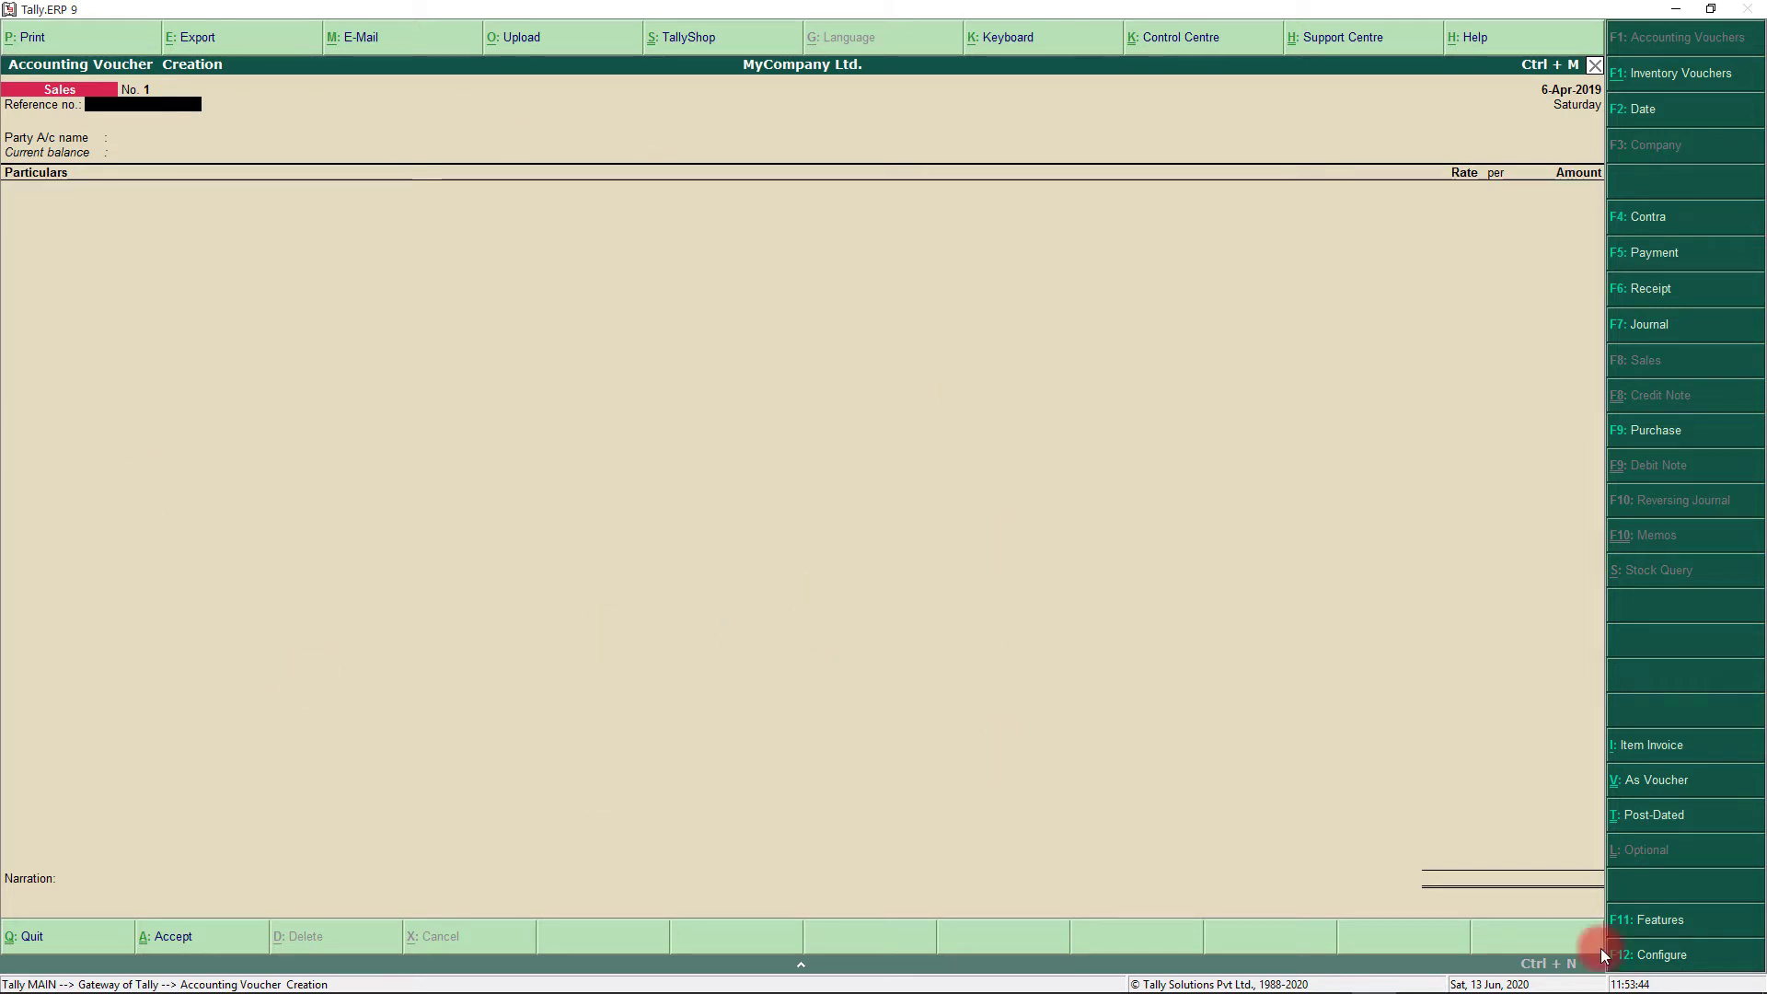
- Change the sales entry from invoice layout to voucher mode and enter 5645 as the reference number
click(1639, 747)
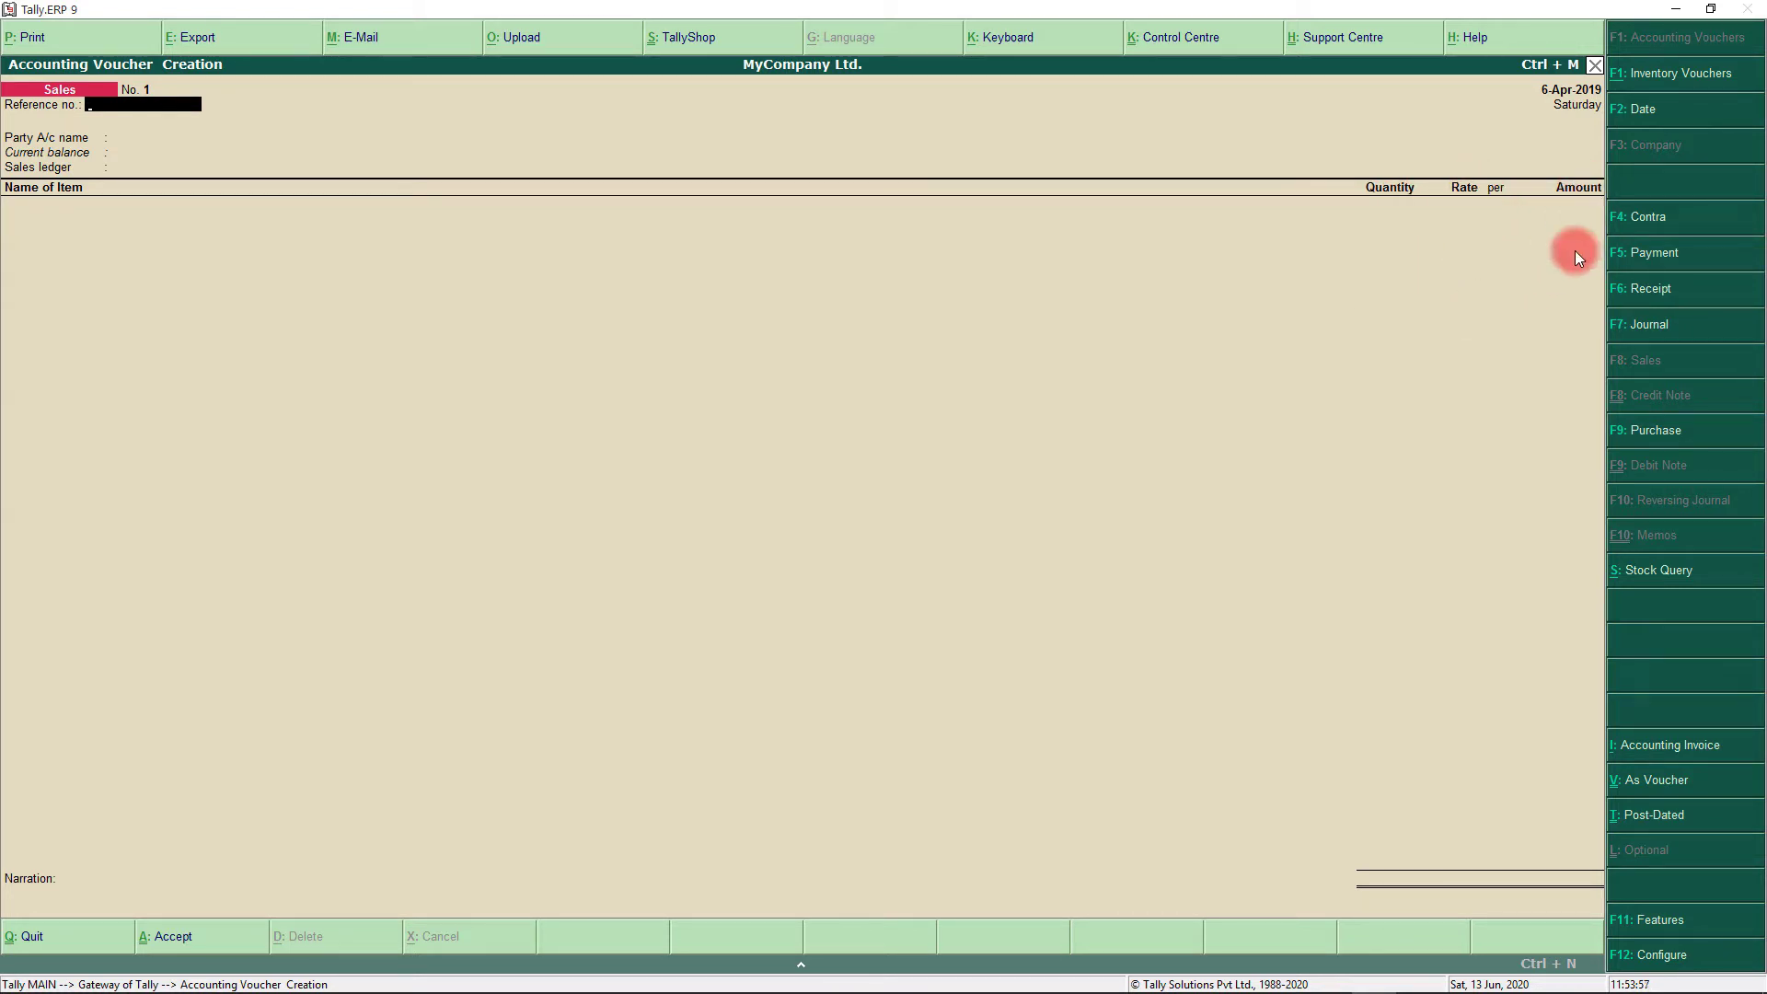
click(1684, 755)
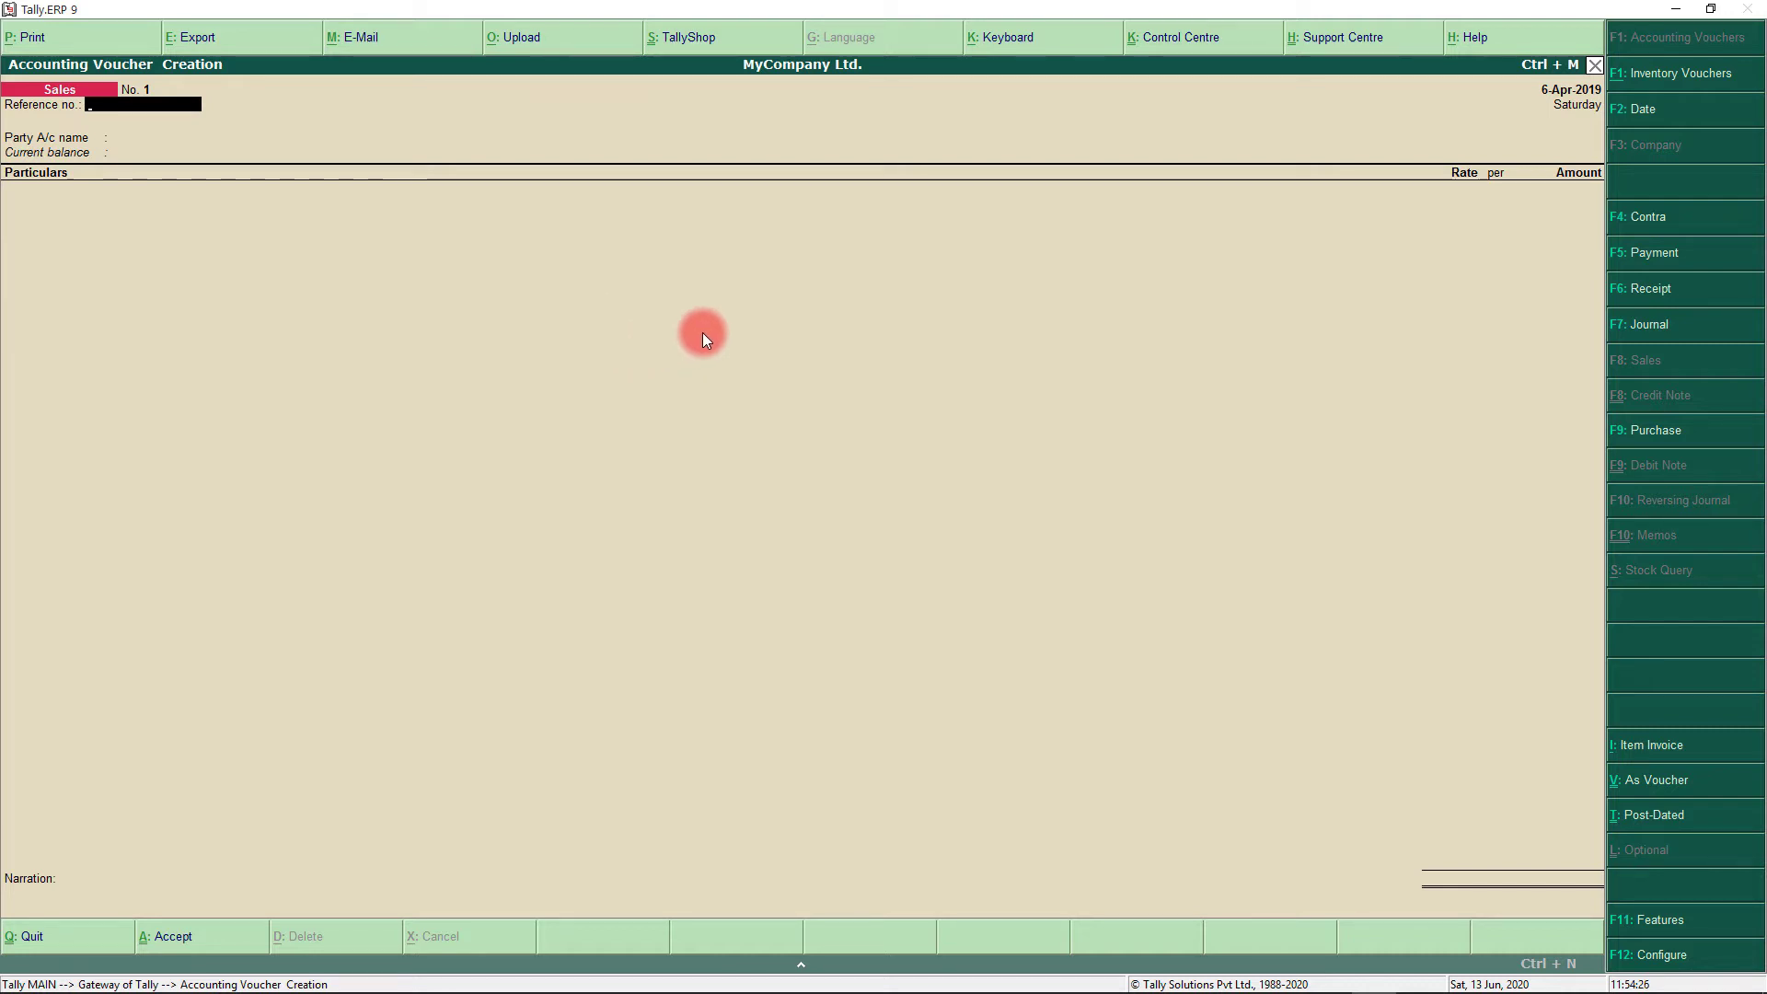
click(1656, 797)
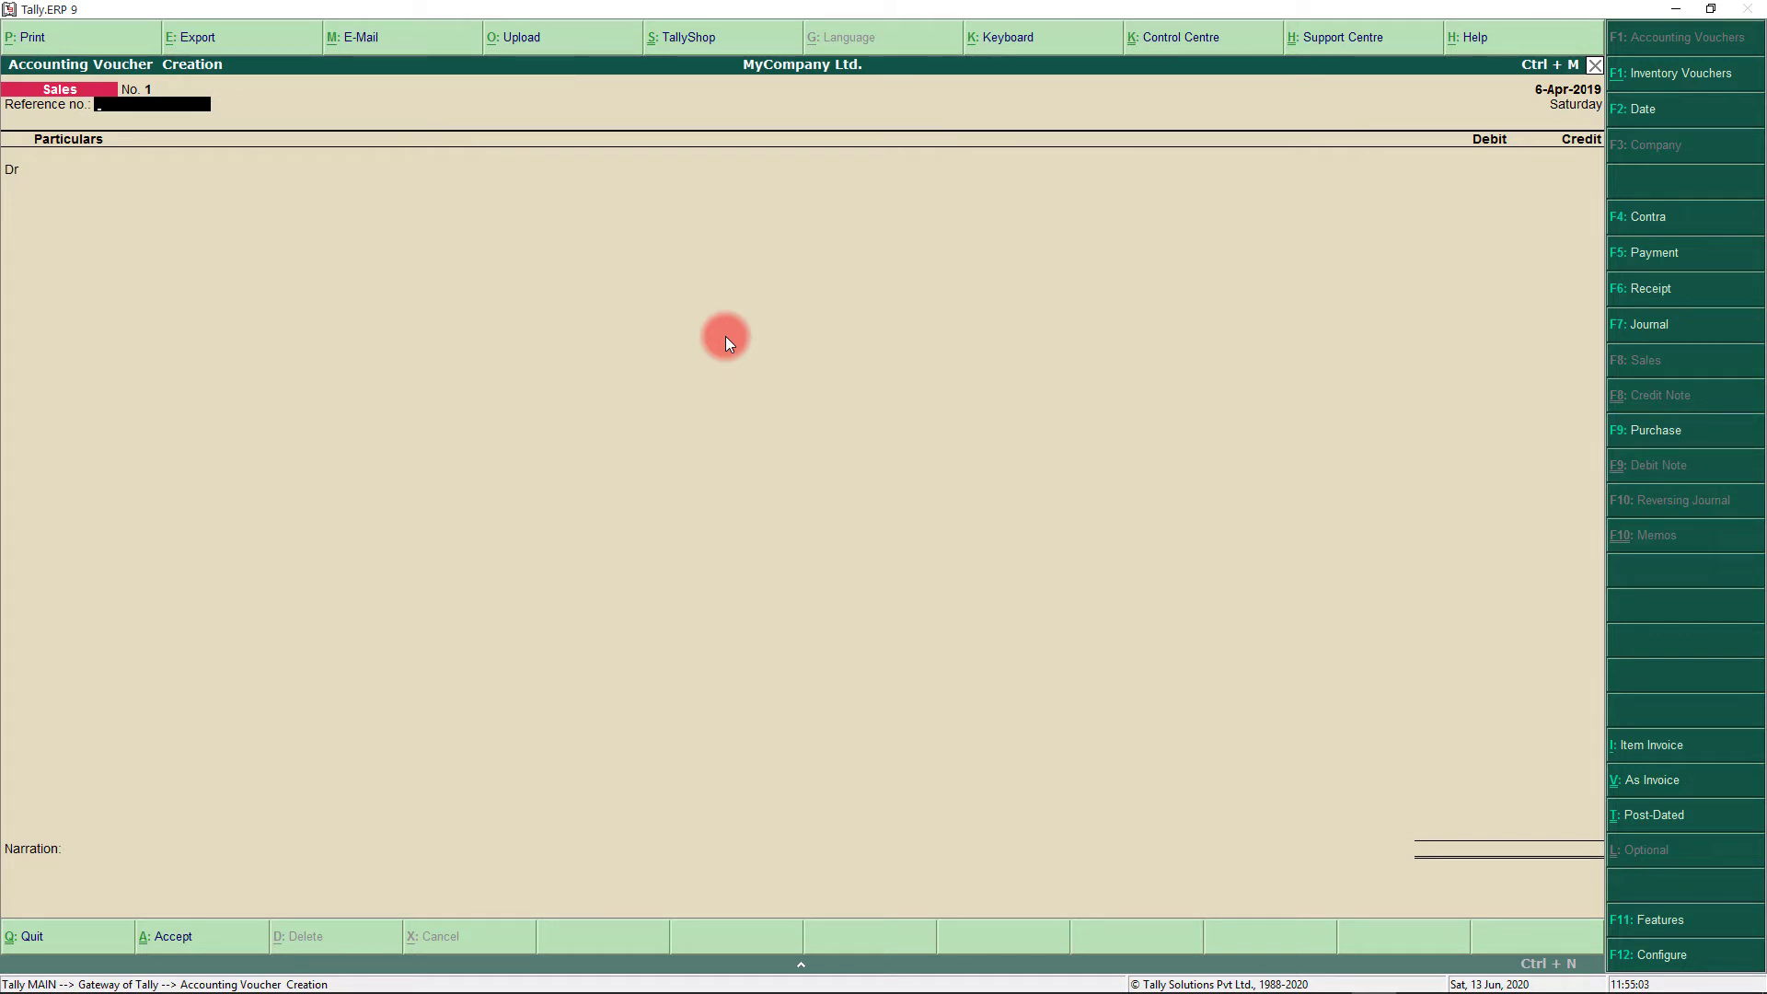
text(5645)
key(Return)
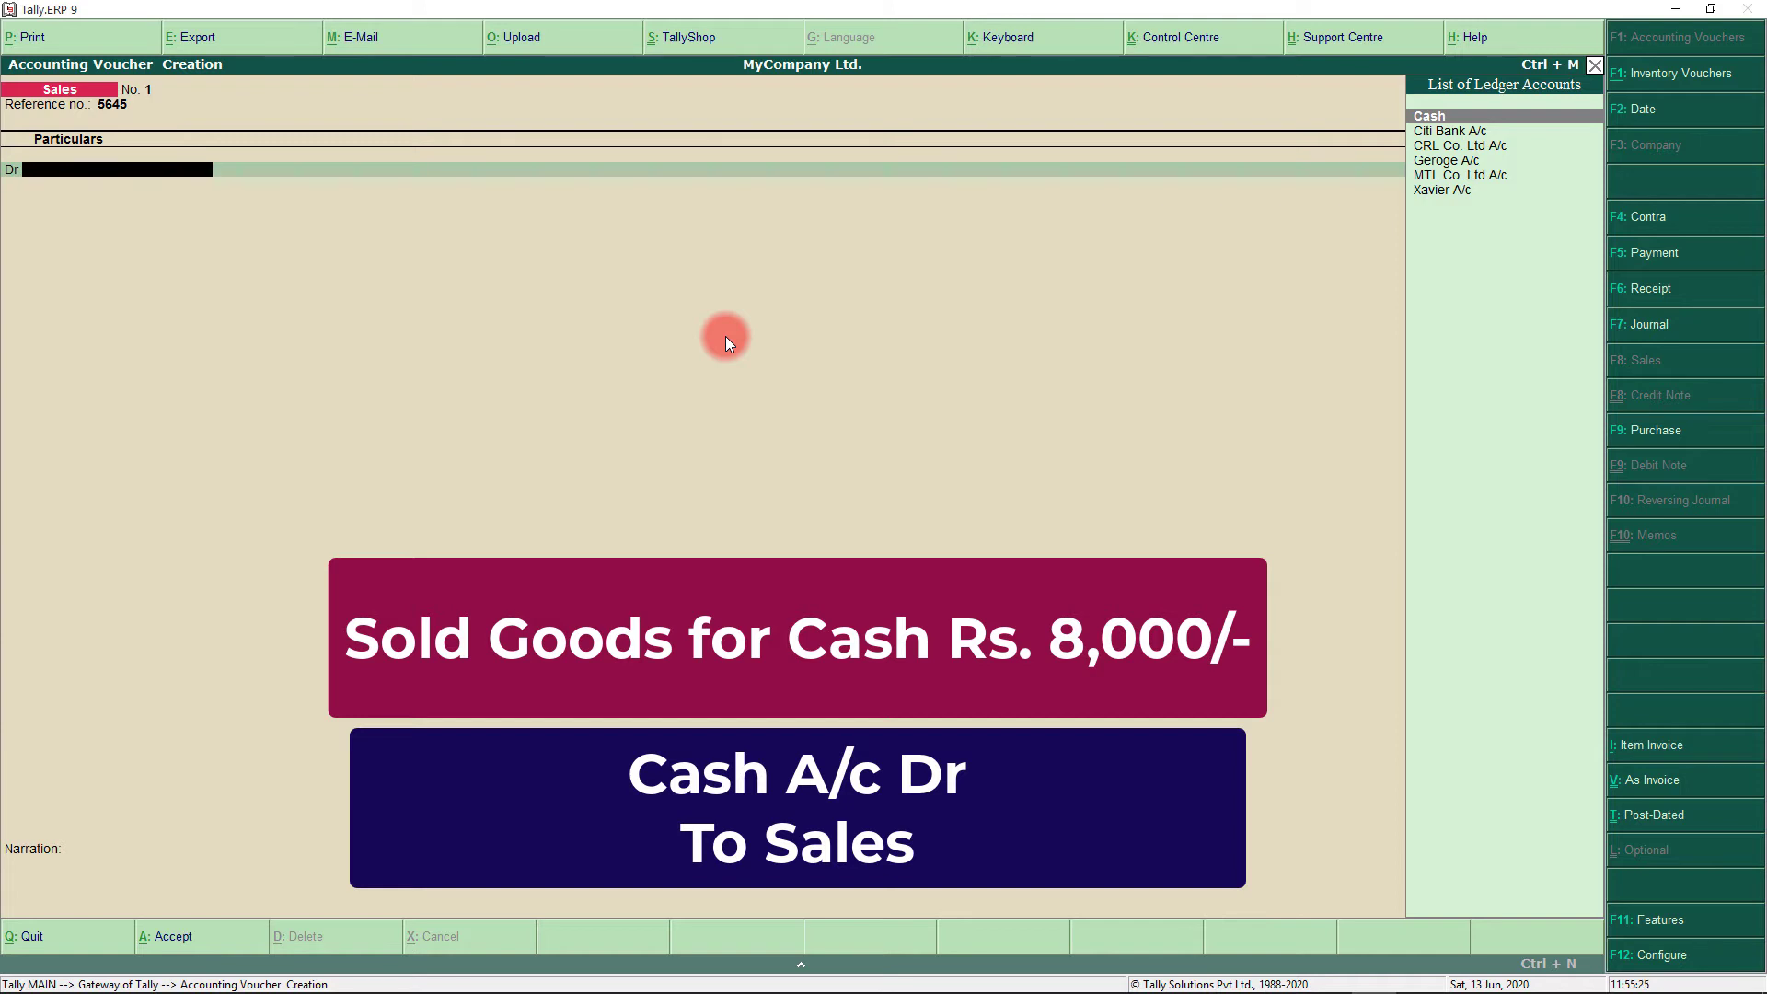
- Debit Cash for 8,000 in the sales voucher, accepting the default despatch and buyer's details with Karnataka as the state
key(Return)
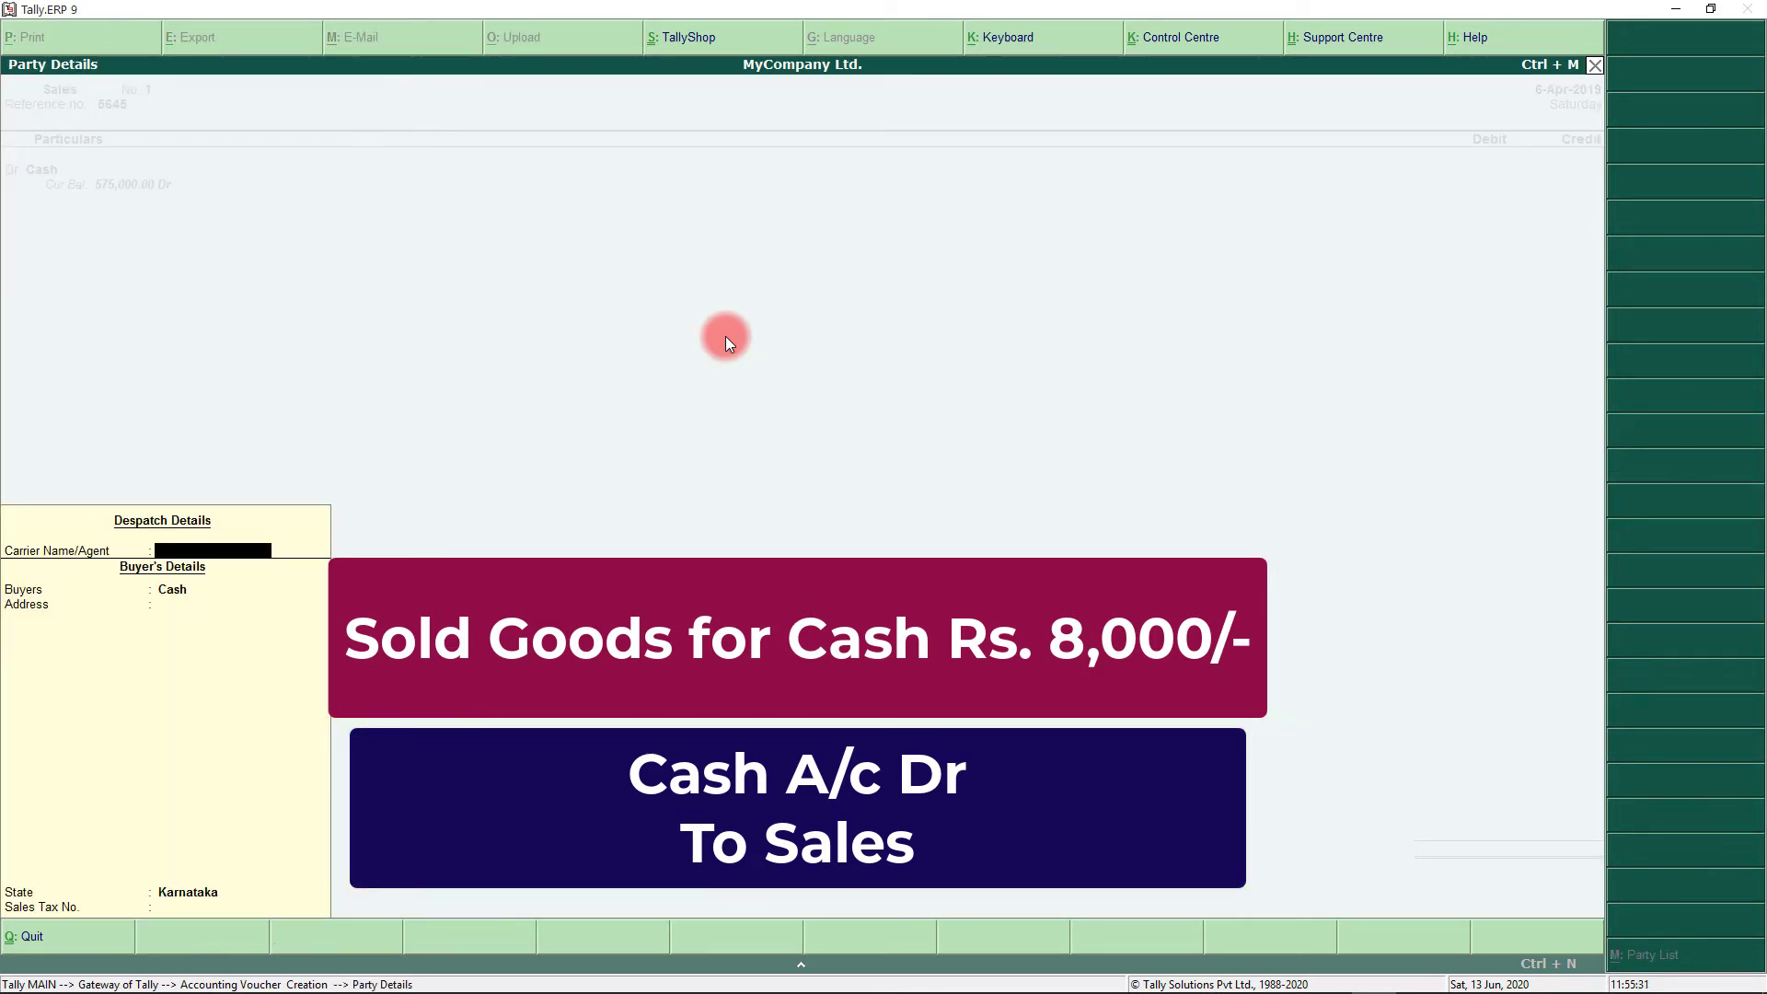
key(Return)
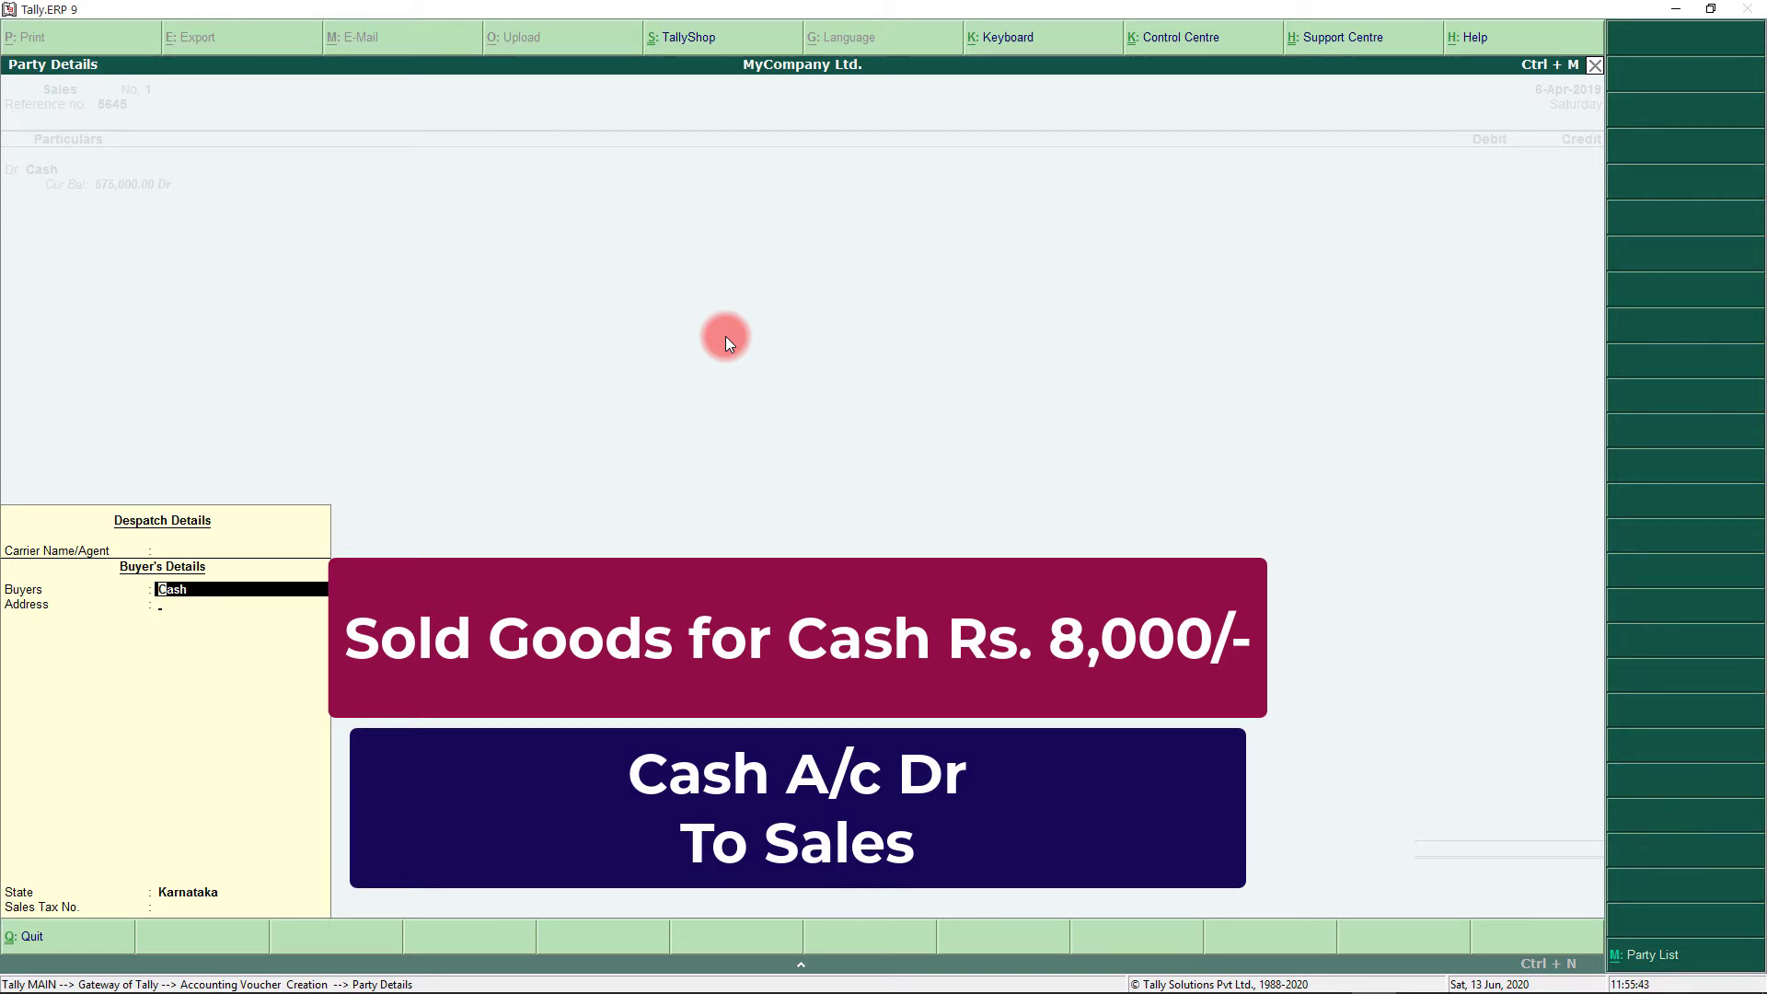
key(Return)
key(Return)
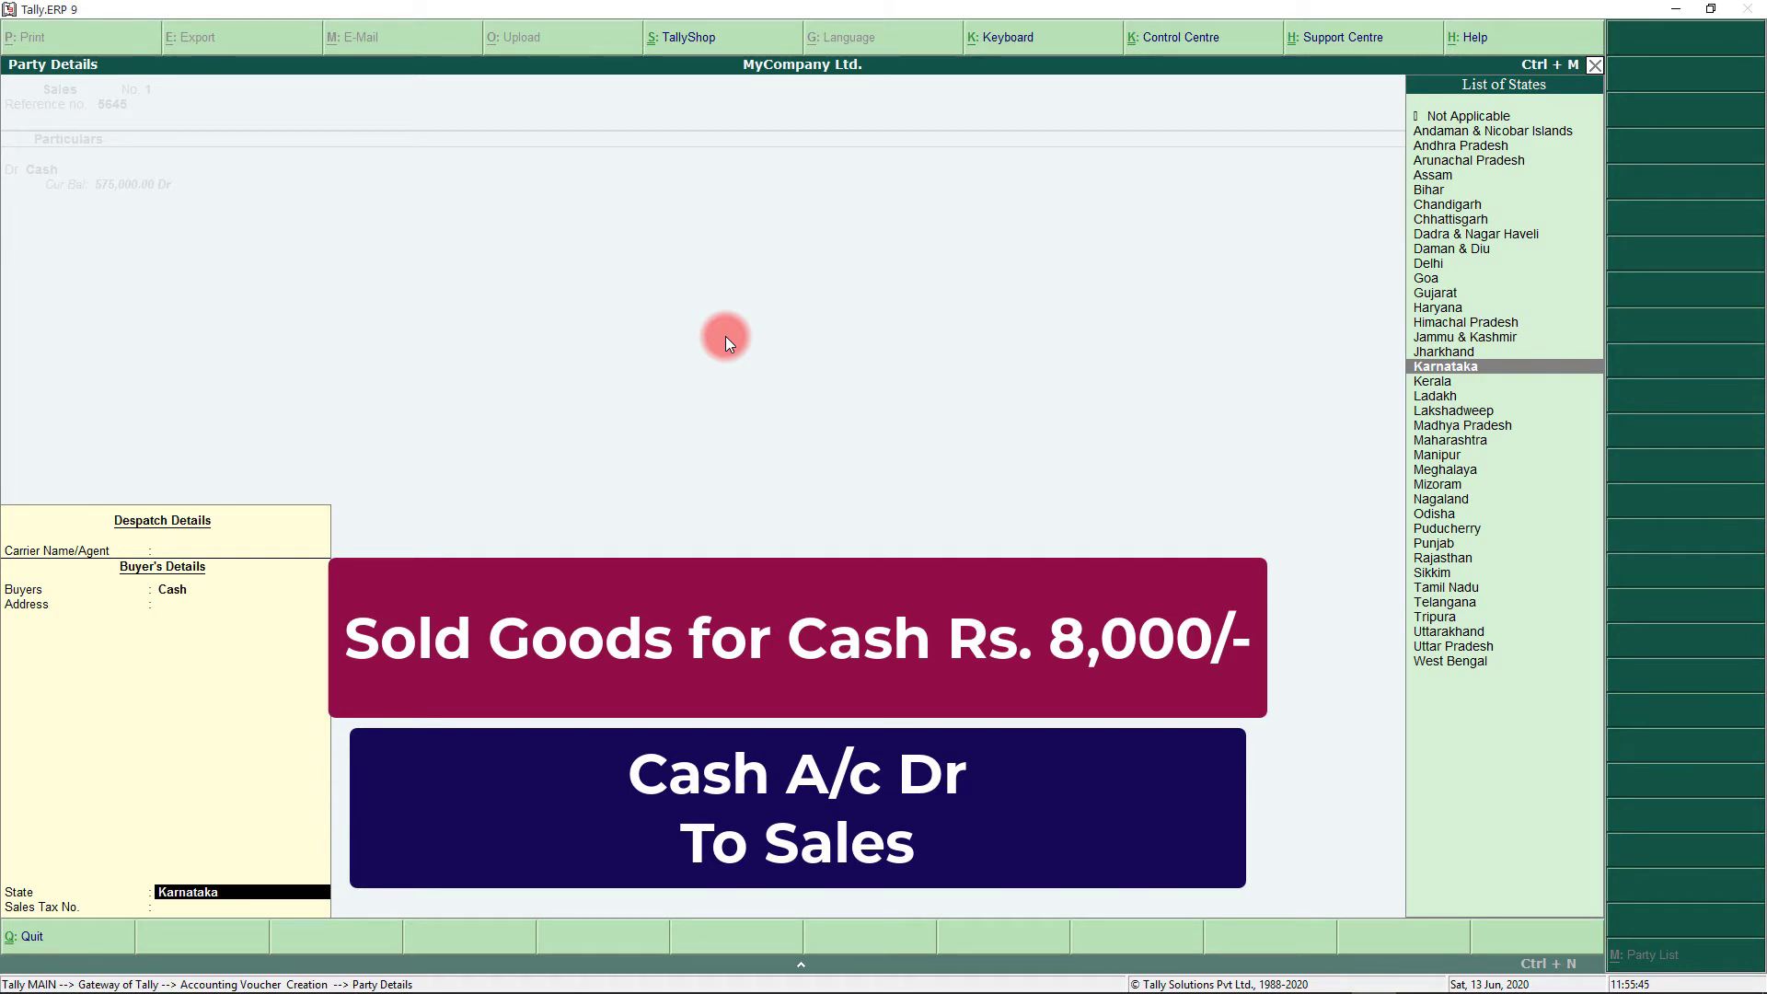
key(Return)
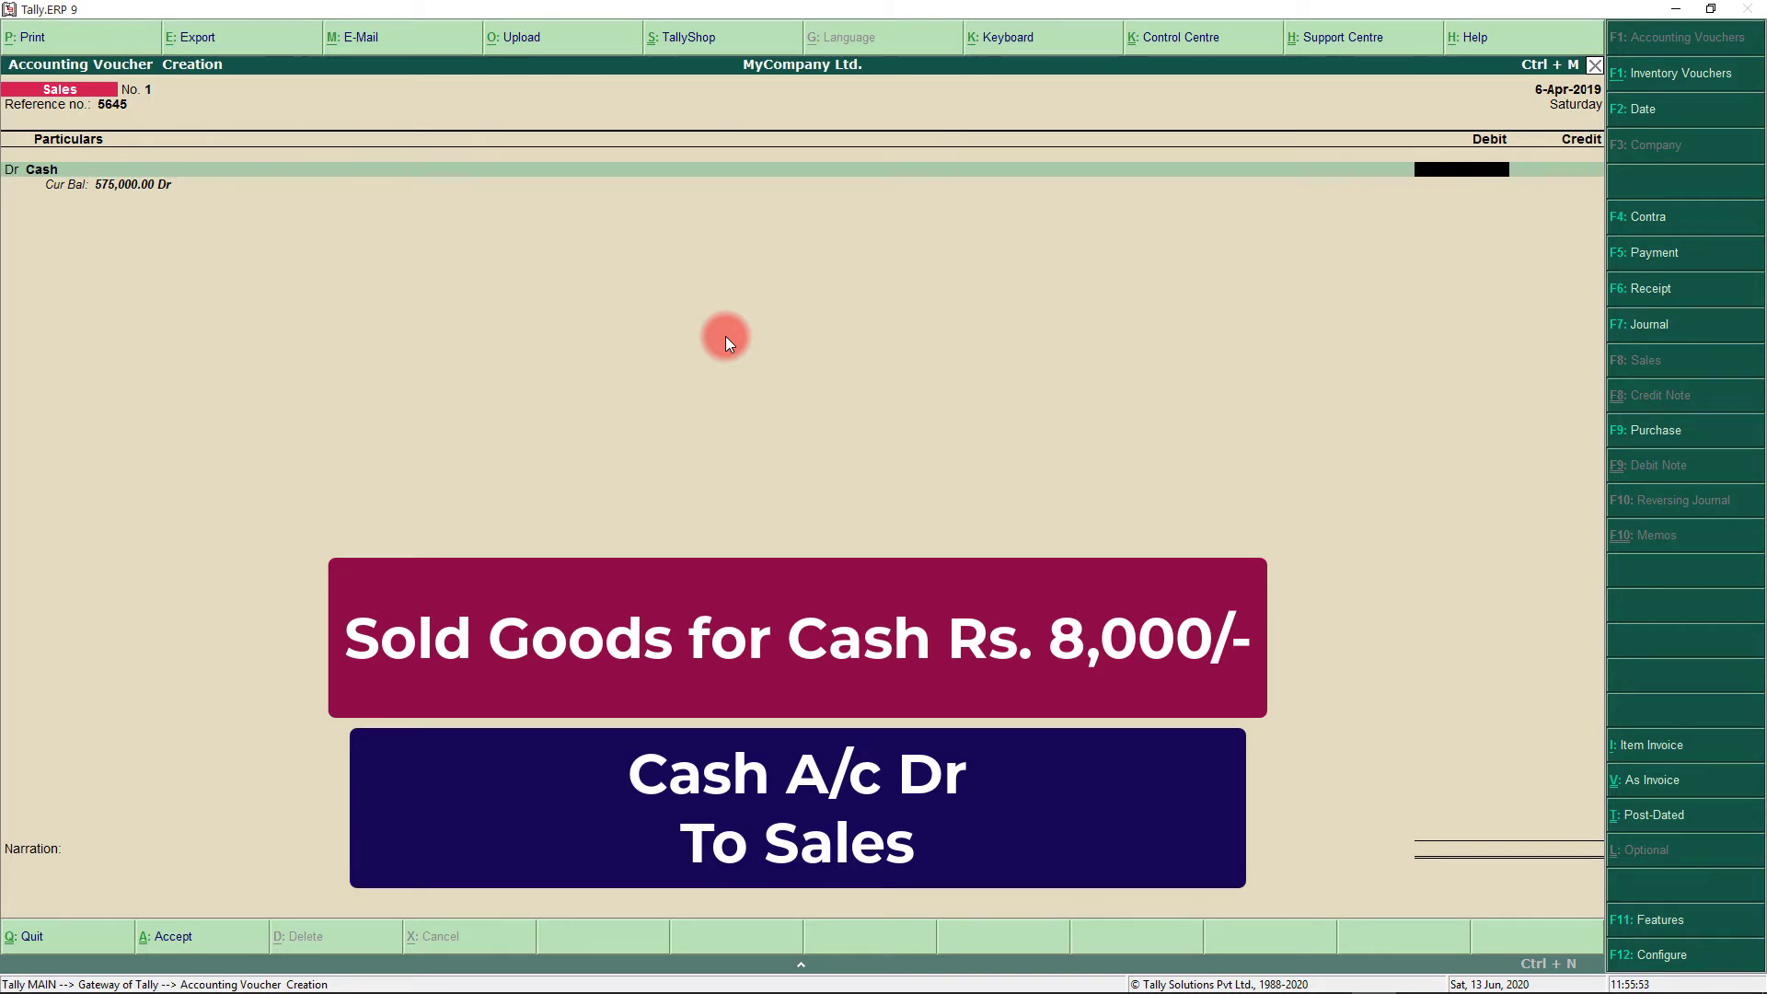
text(8000)
key(Return)
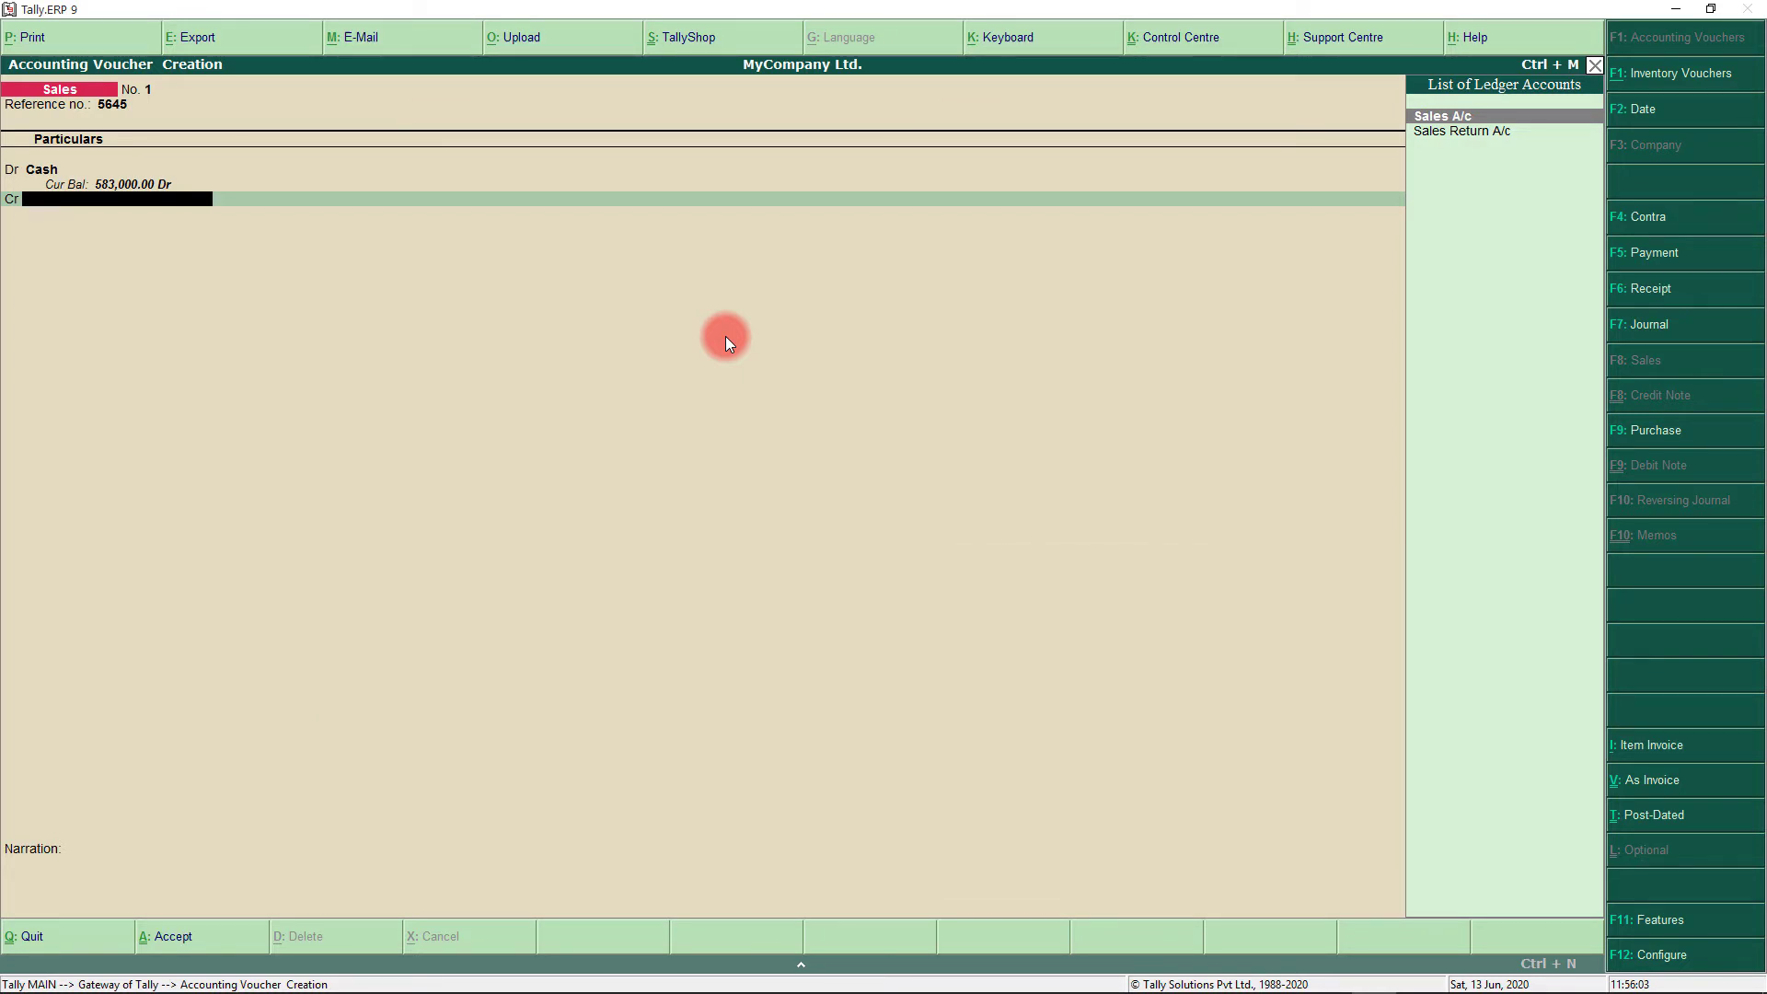
- Credit Sales A/c with 8,000, skipping the inventory allocations, and save the sales voucher without a narration
key(Return)
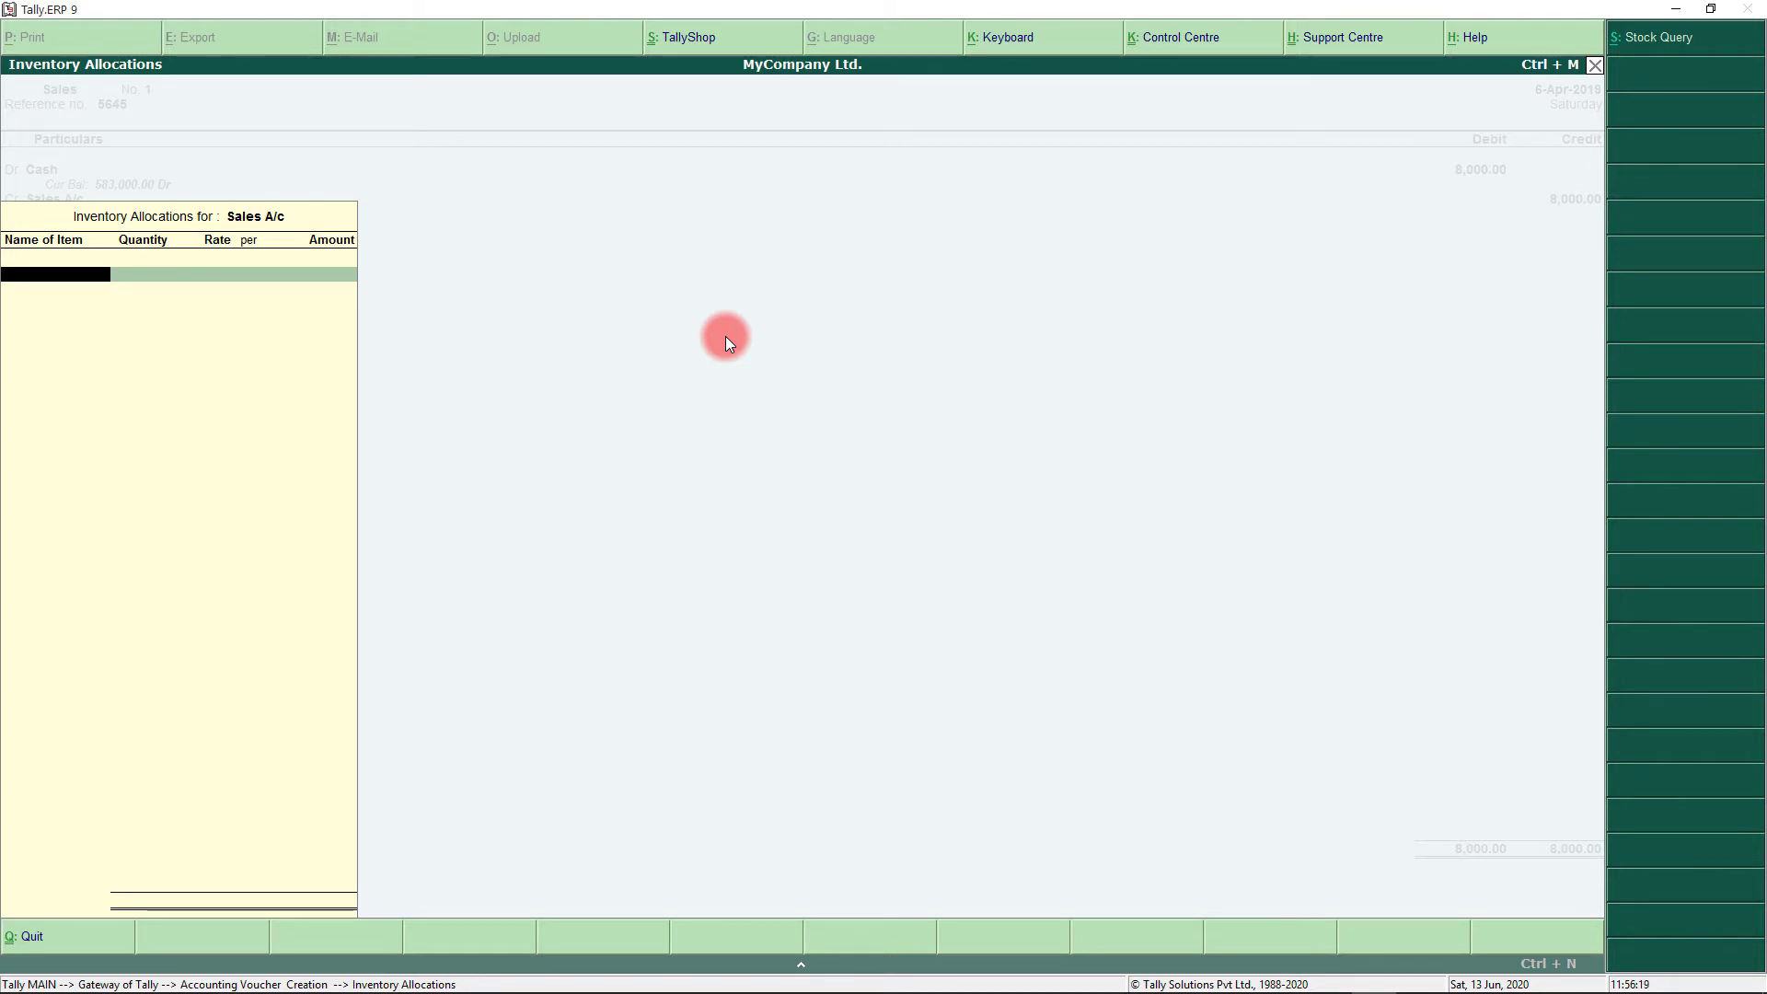
key(Escape)
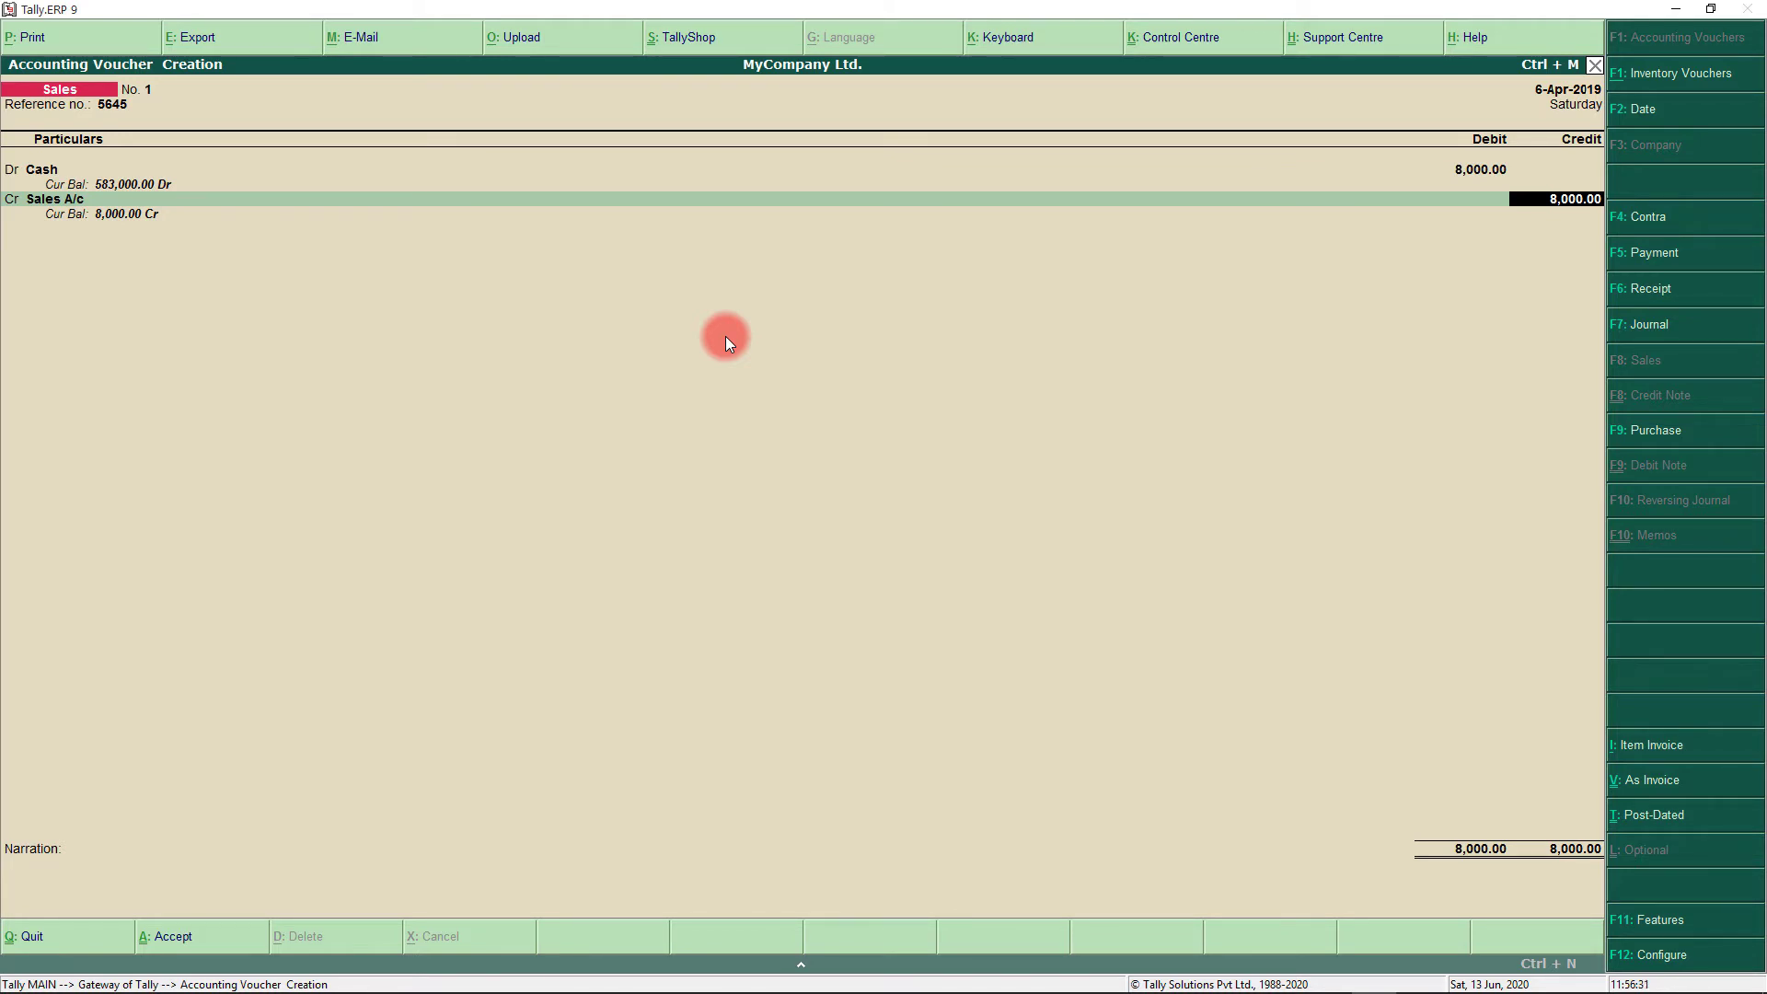
key(Return)
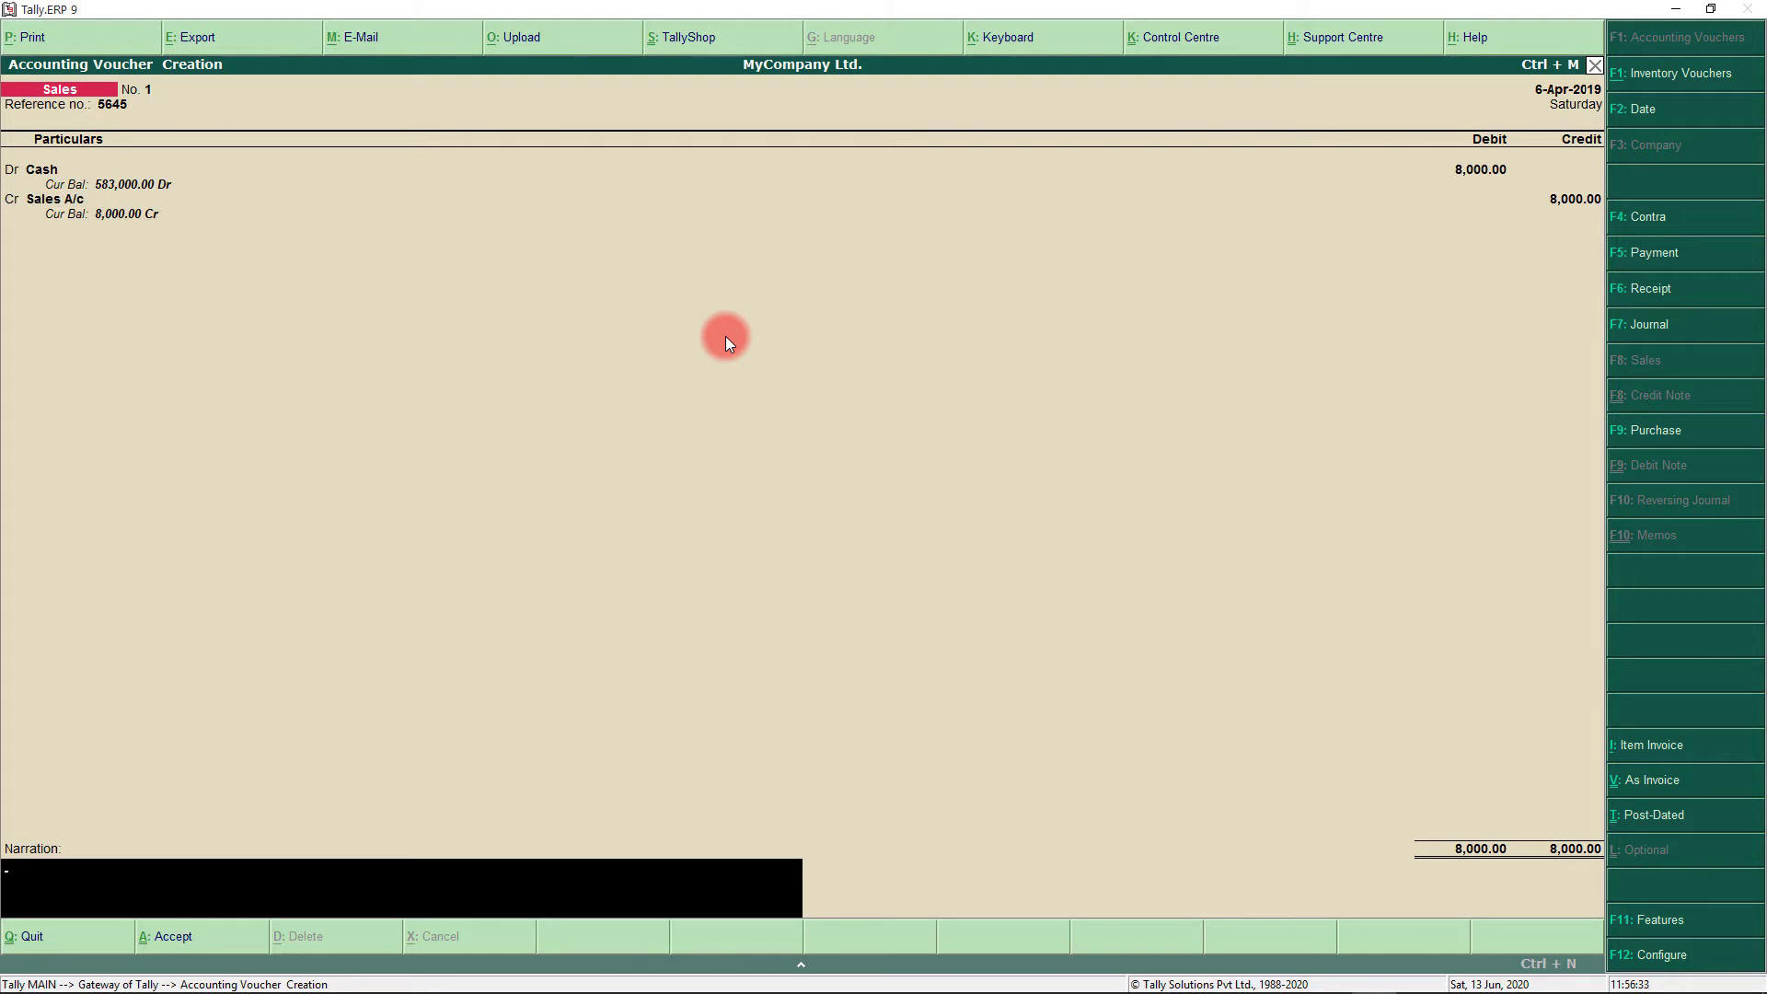
key(Return)
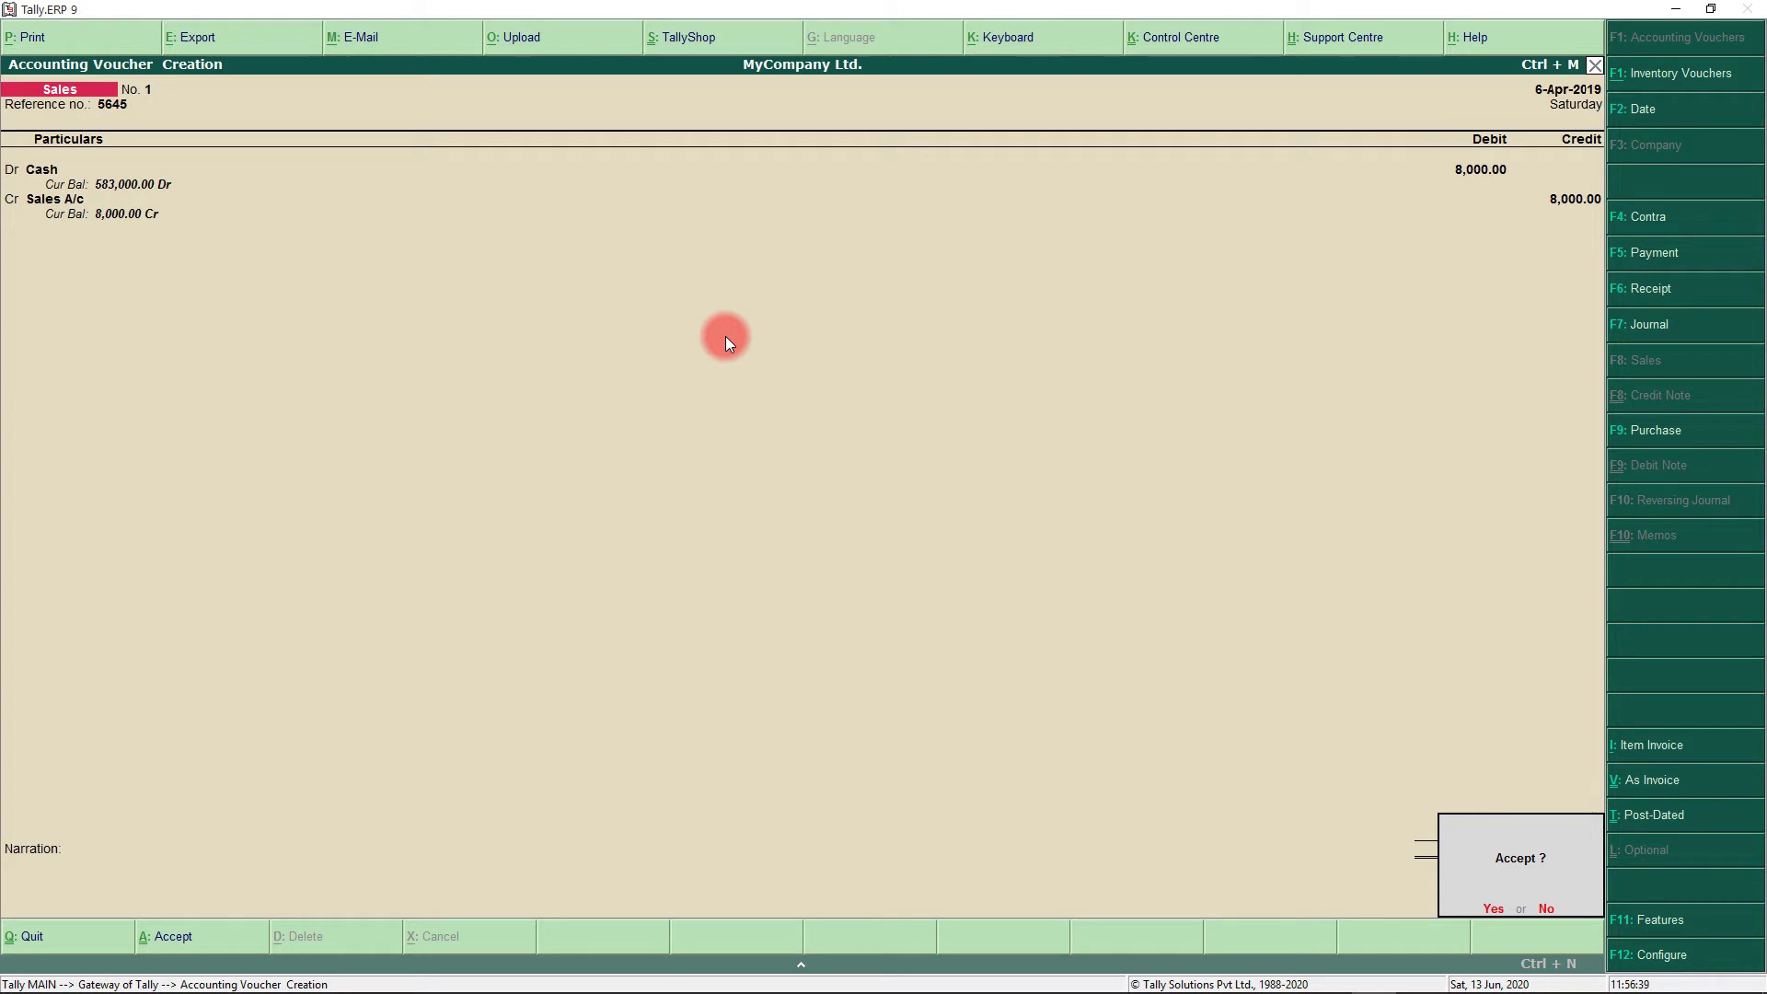
key(Return)
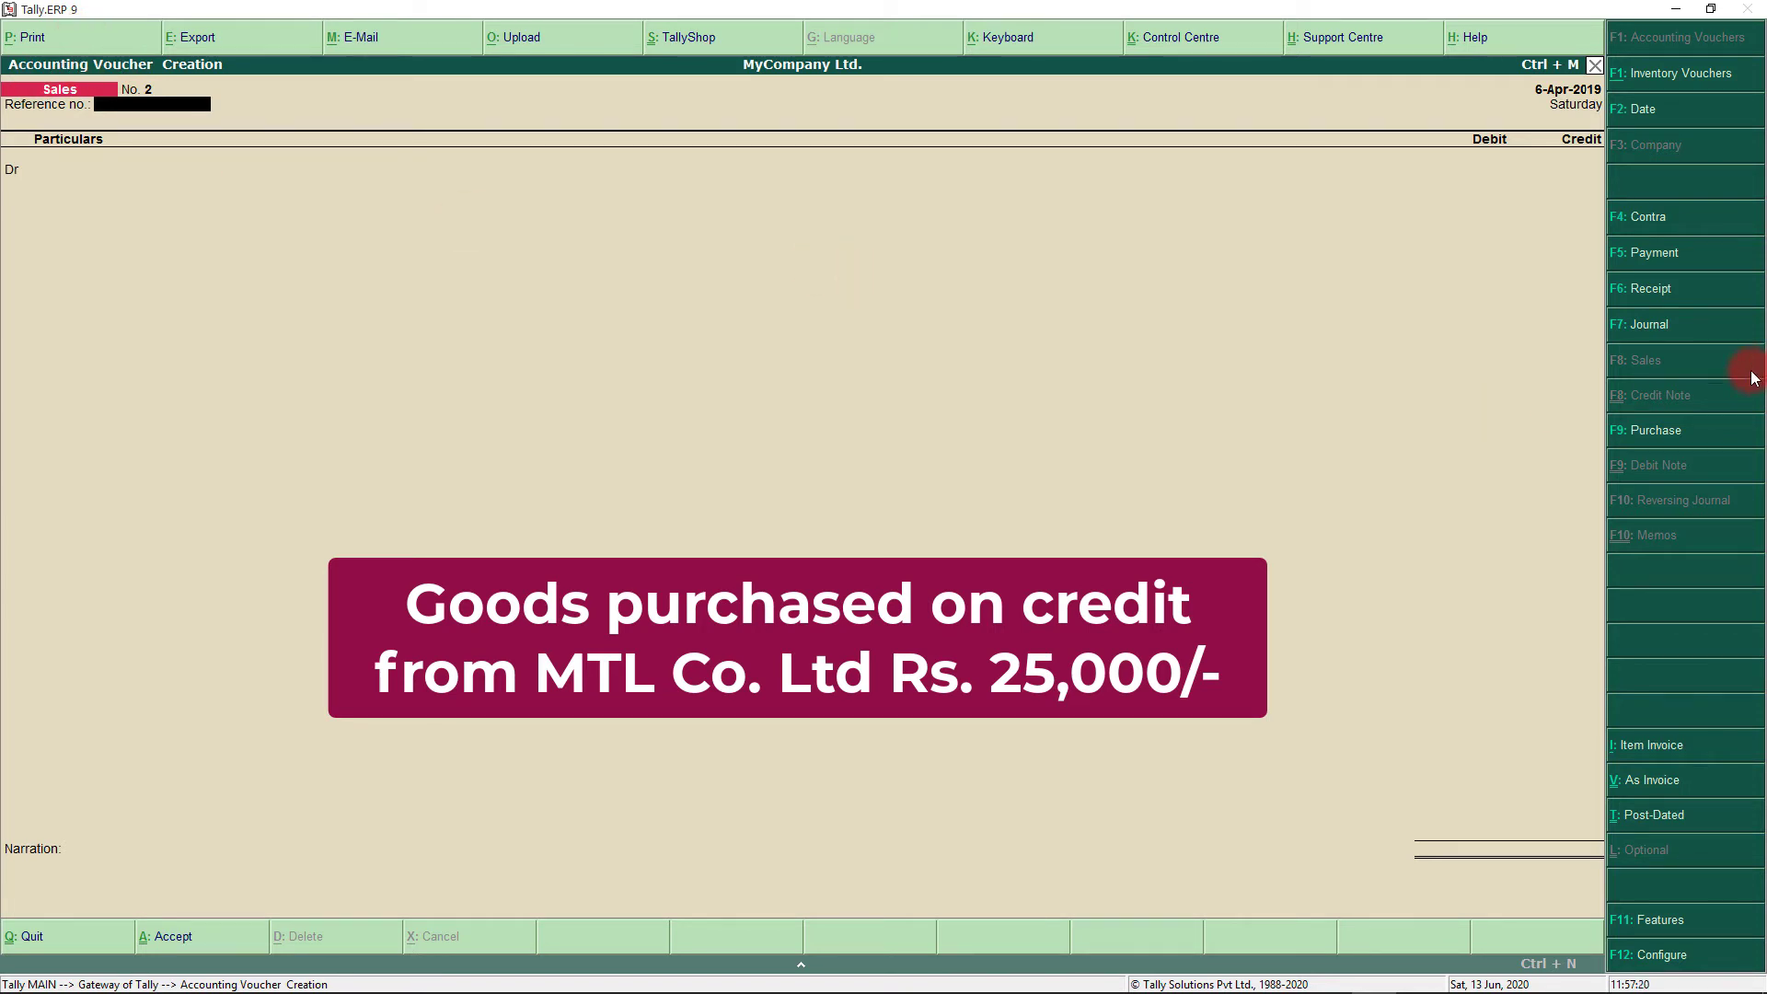
- Switch to a Purchase voucher in voucher mode and enter 9846 as the supplier invoice number
click(1662, 433)
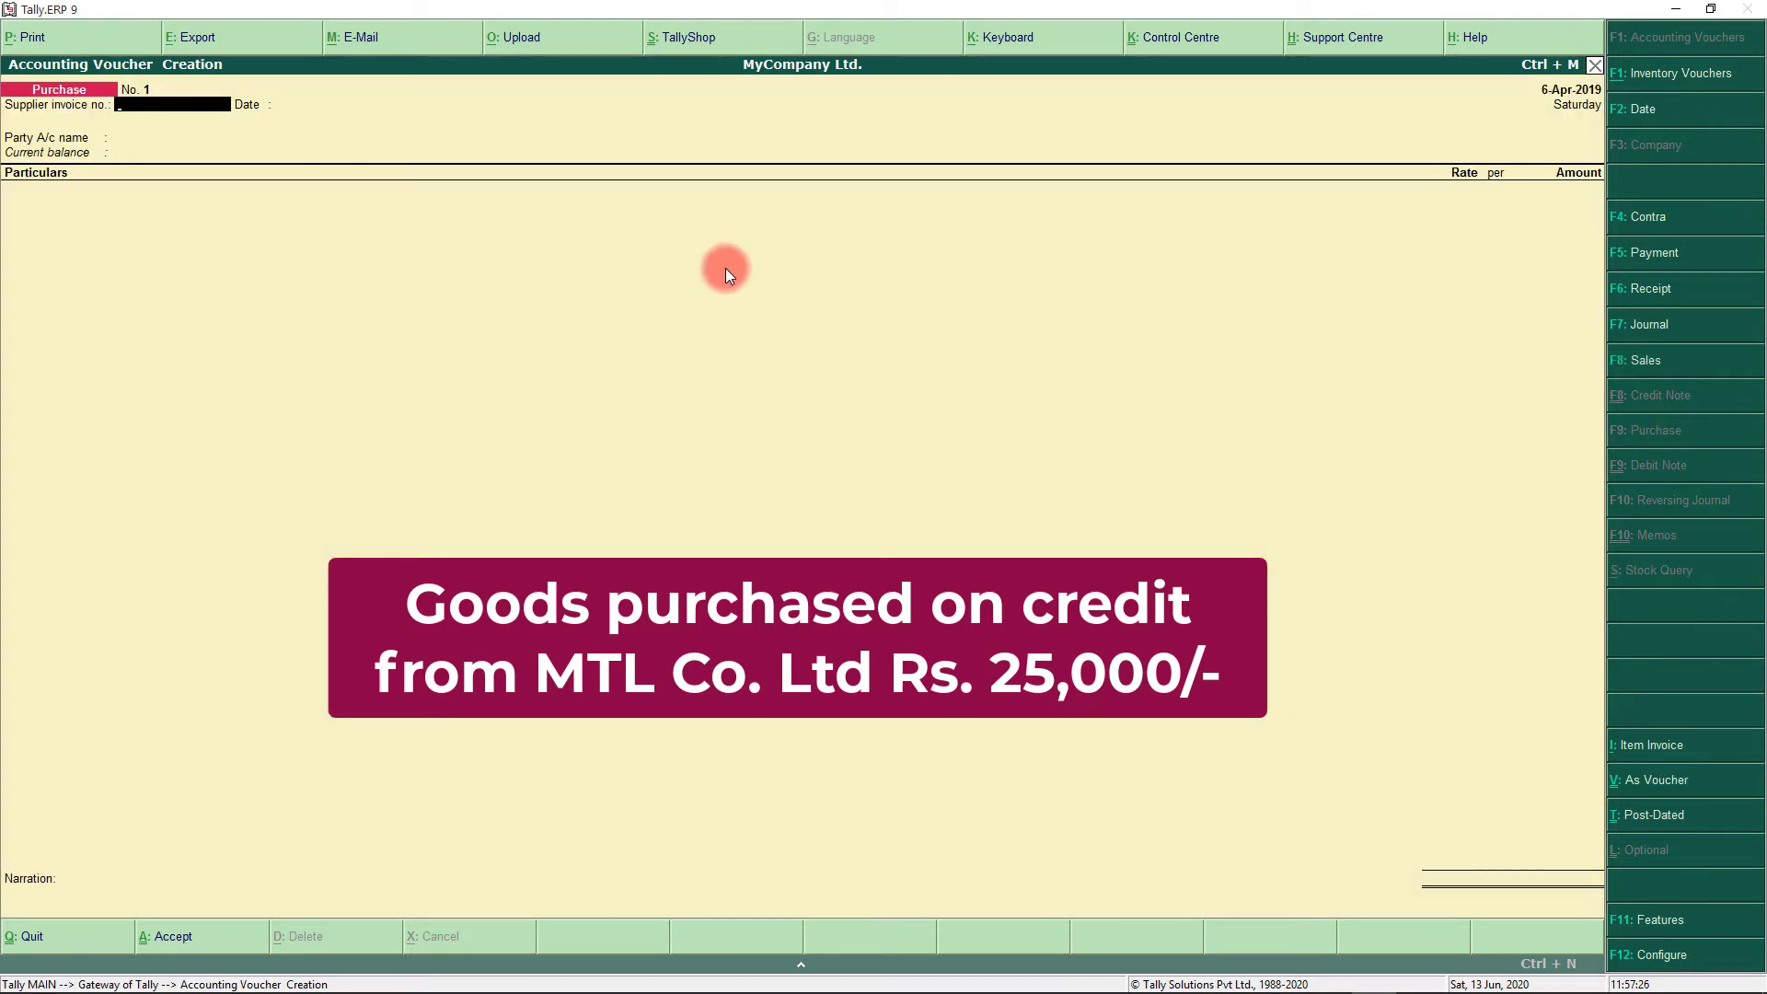
click(1645, 751)
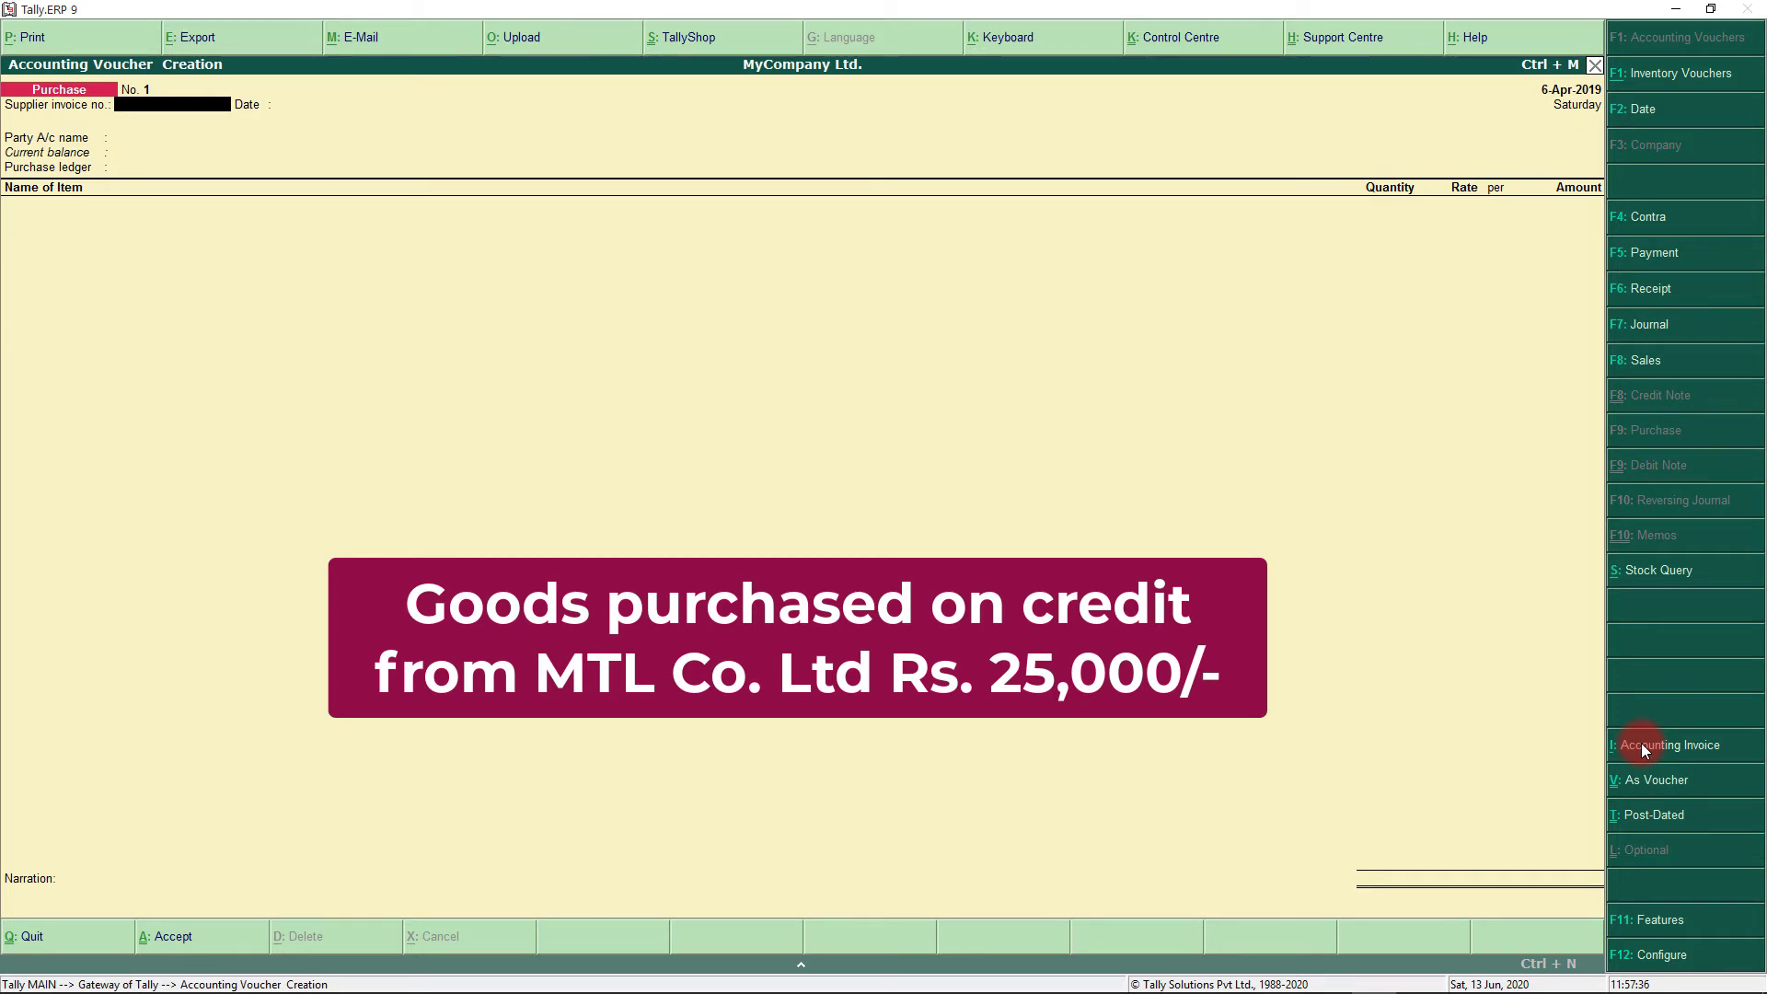
click(1645, 749)
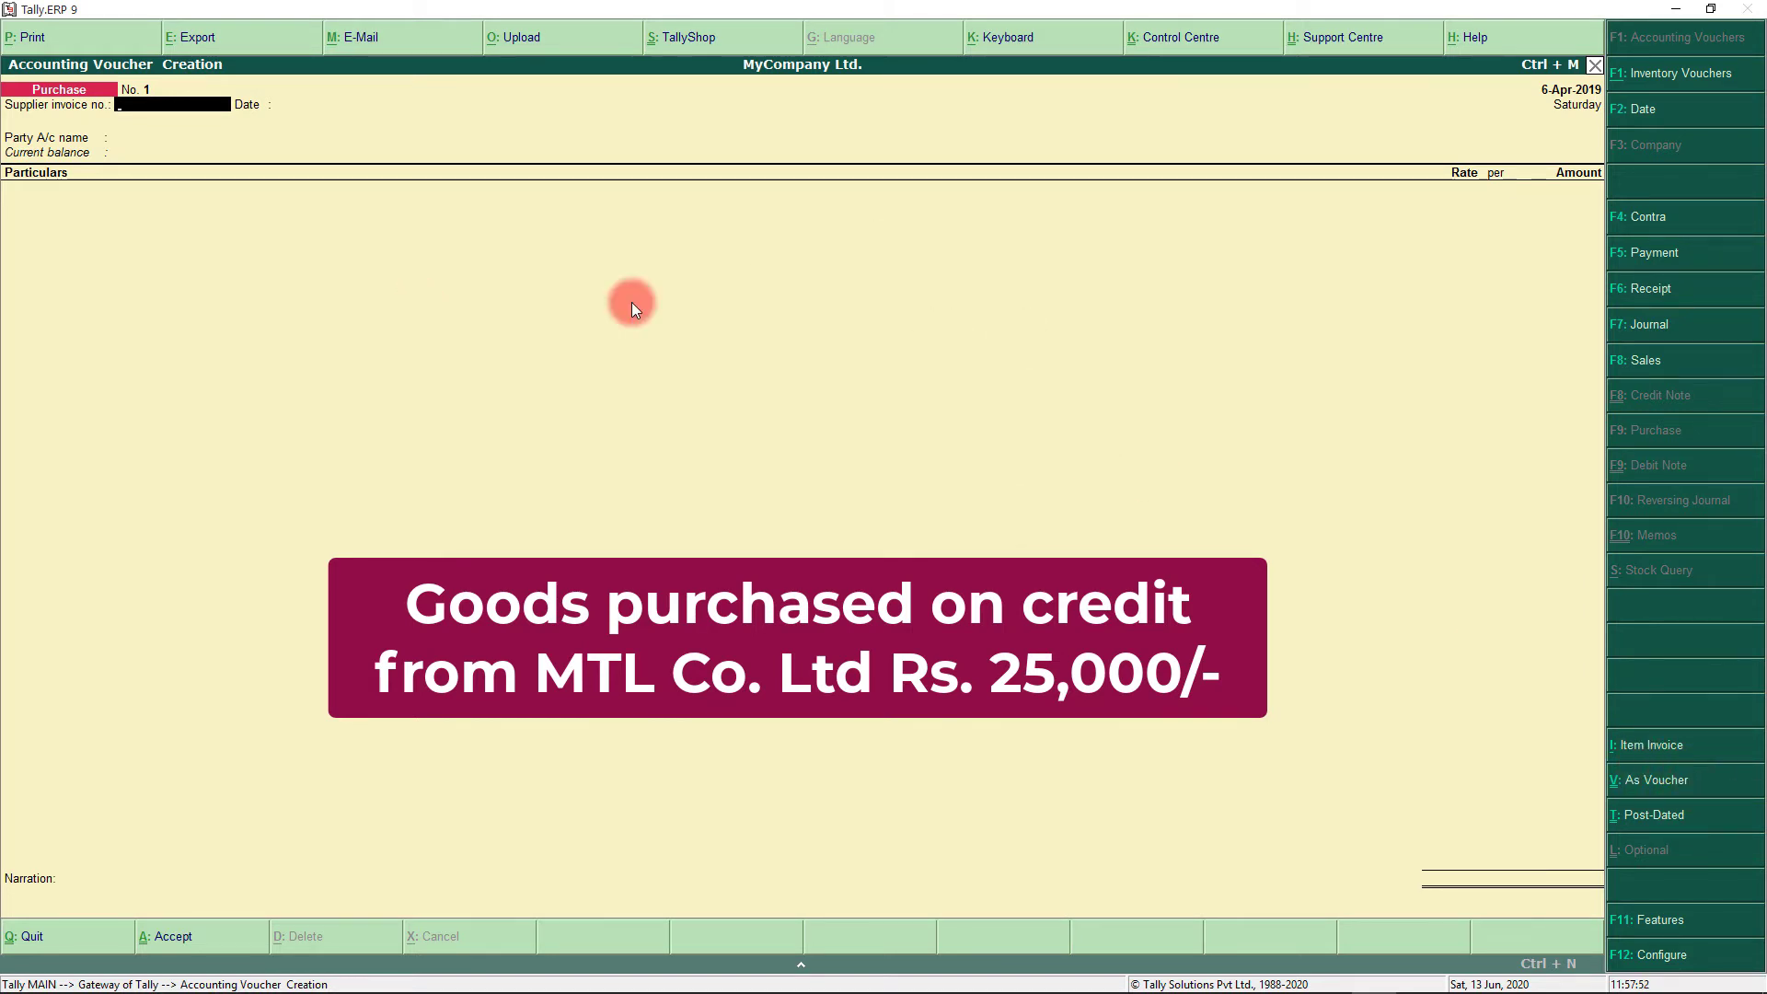
click(1665, 780)
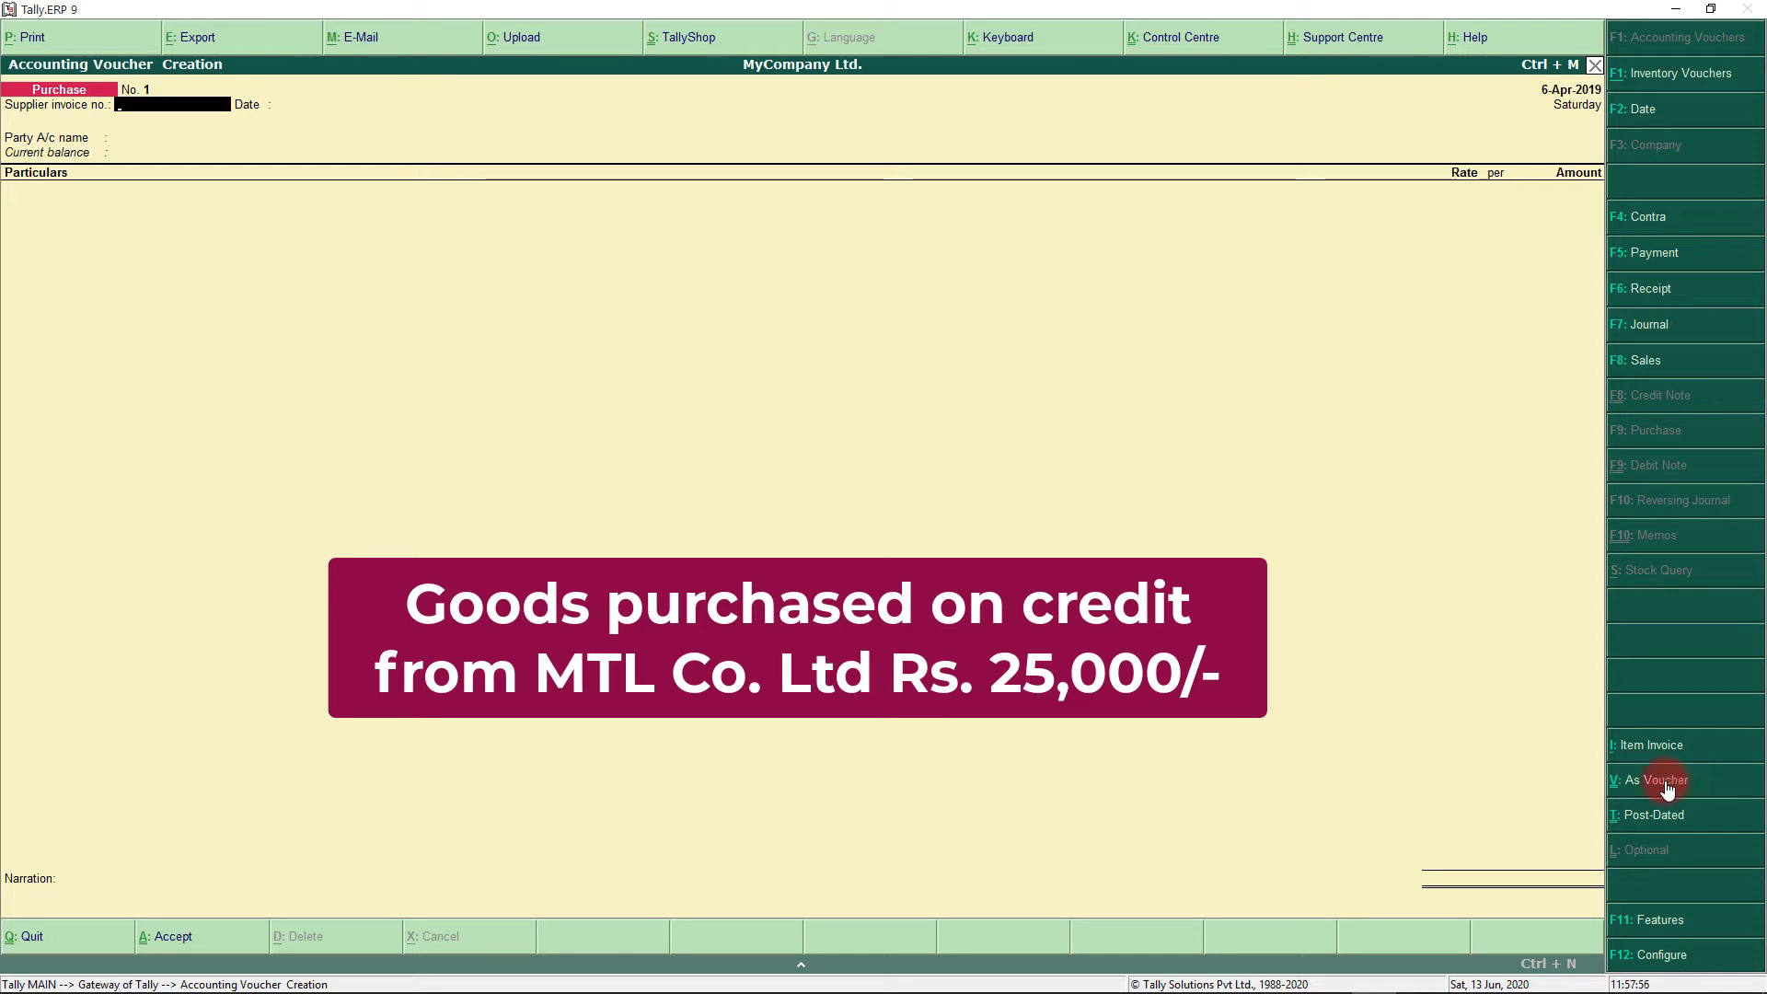
click(975, 535)
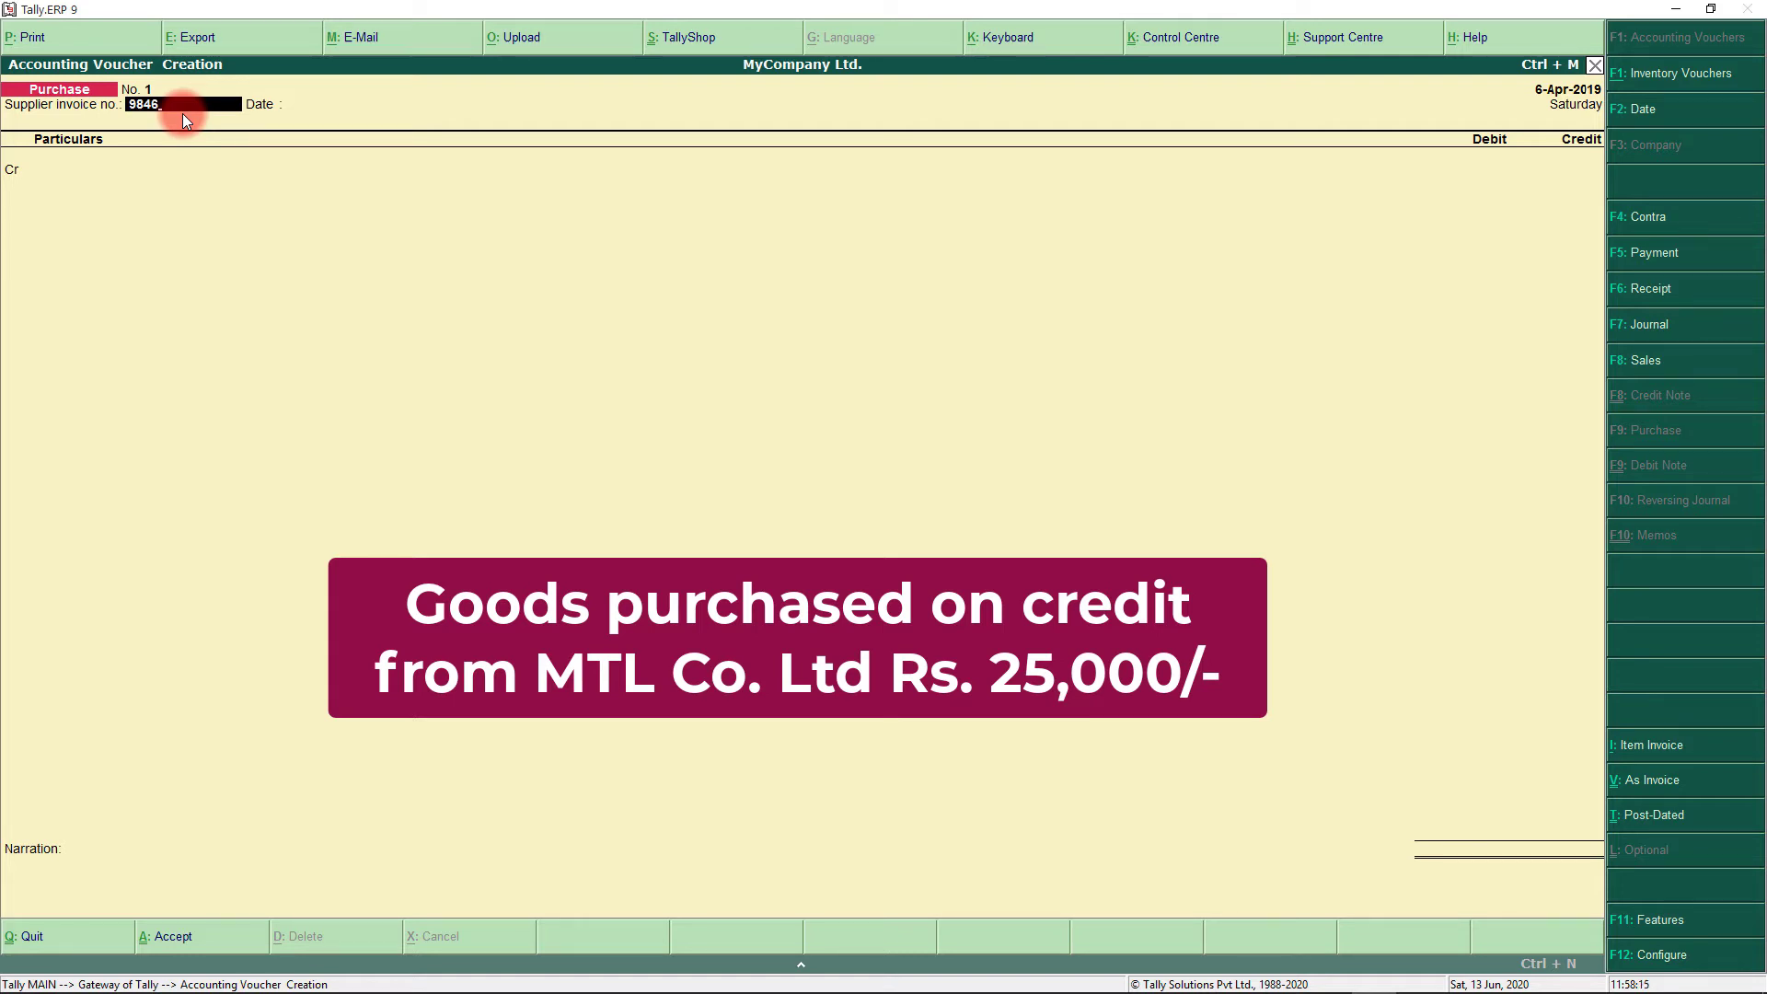
key(Return)
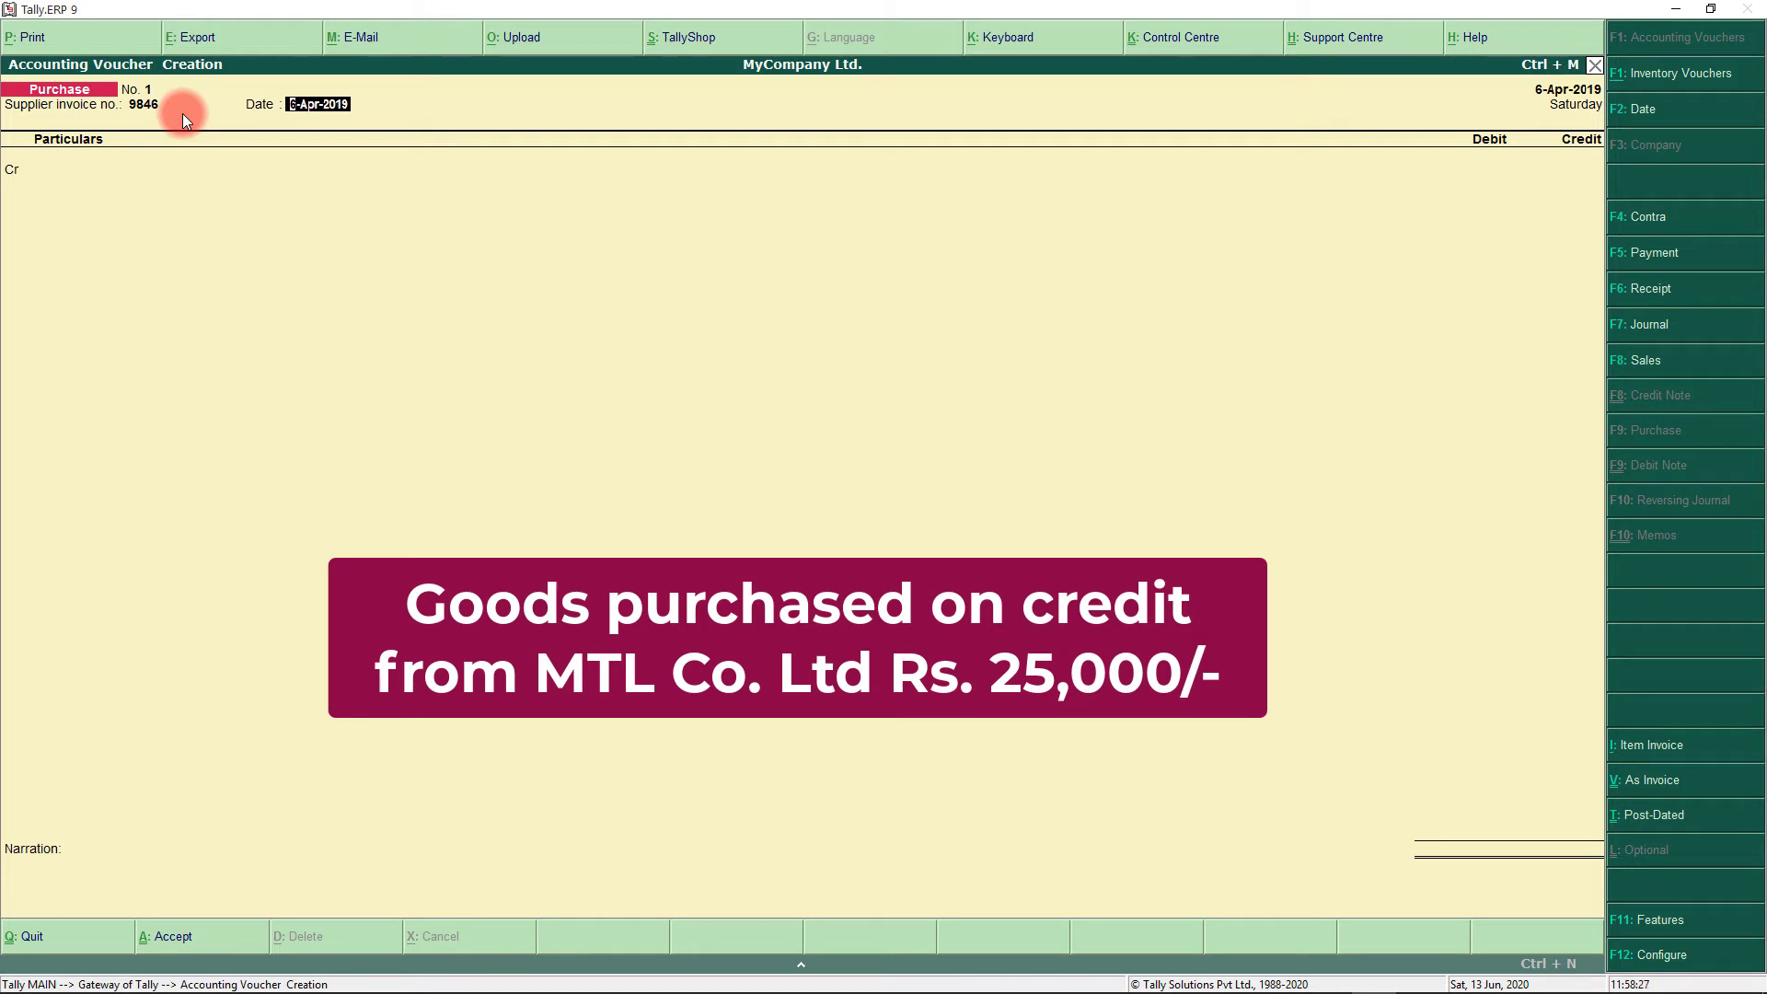
- Set both the purchase voucher's date and its supplier invoice date to 10-4-2019
key(F2)
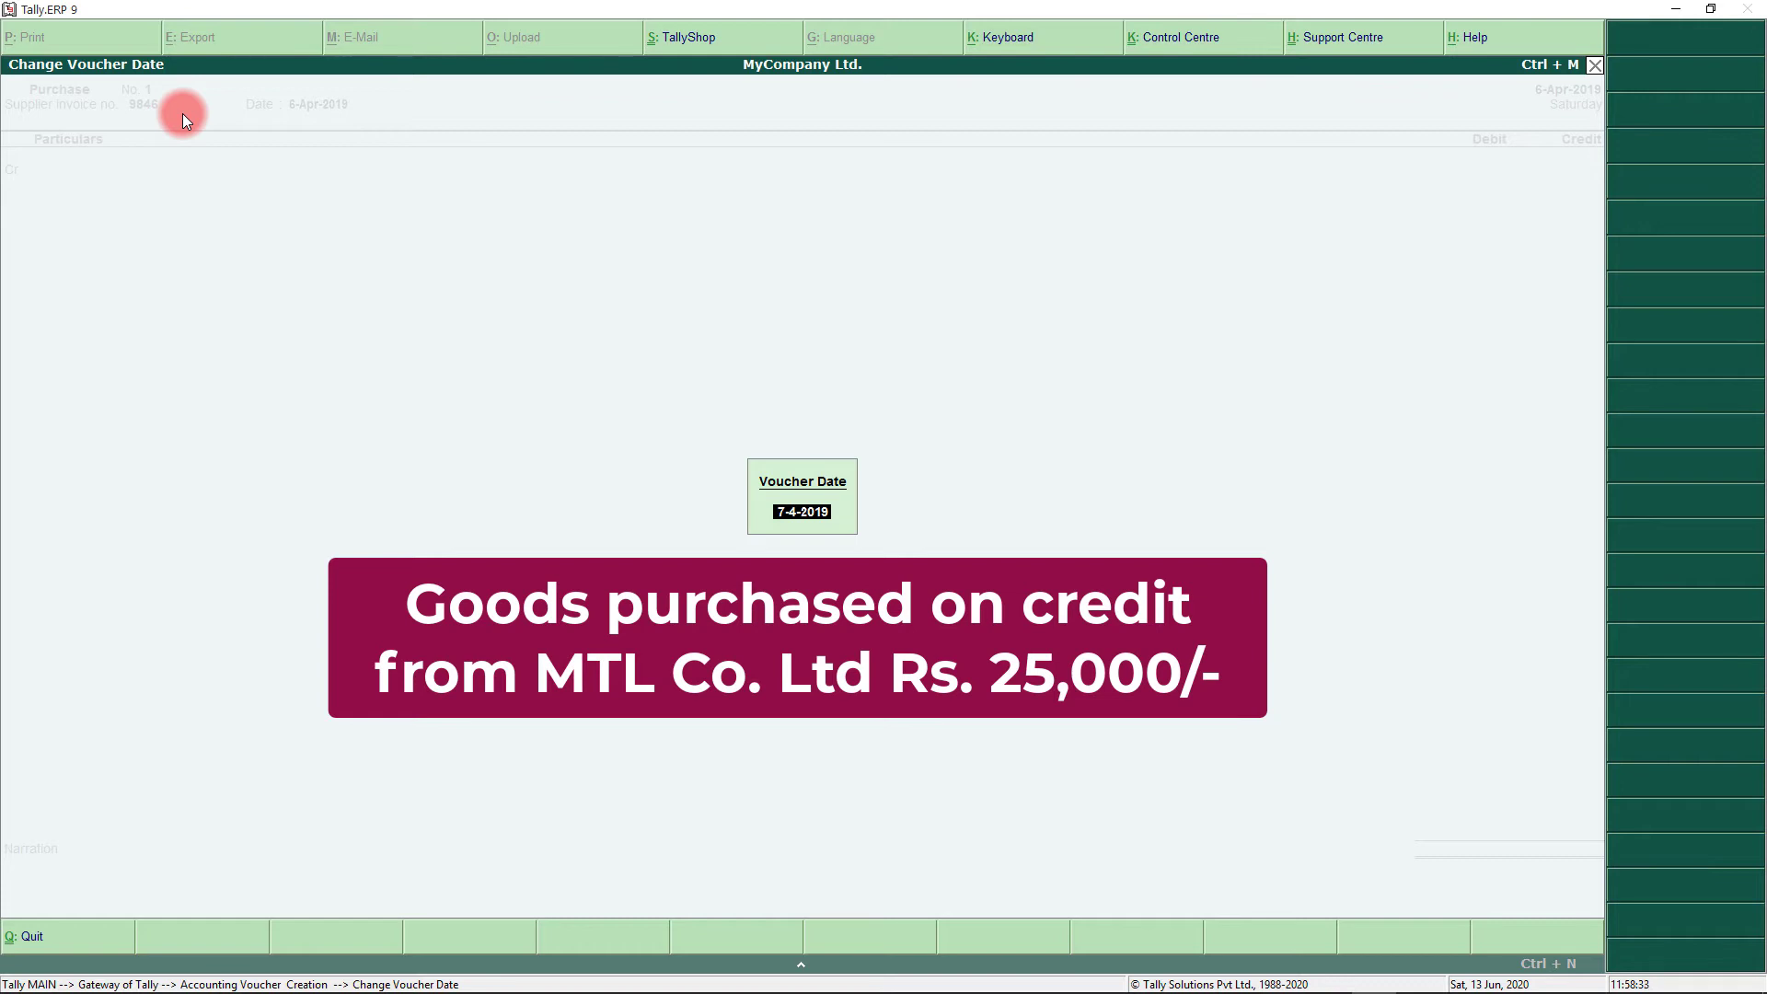
text(10-4-2019)
key(Return)
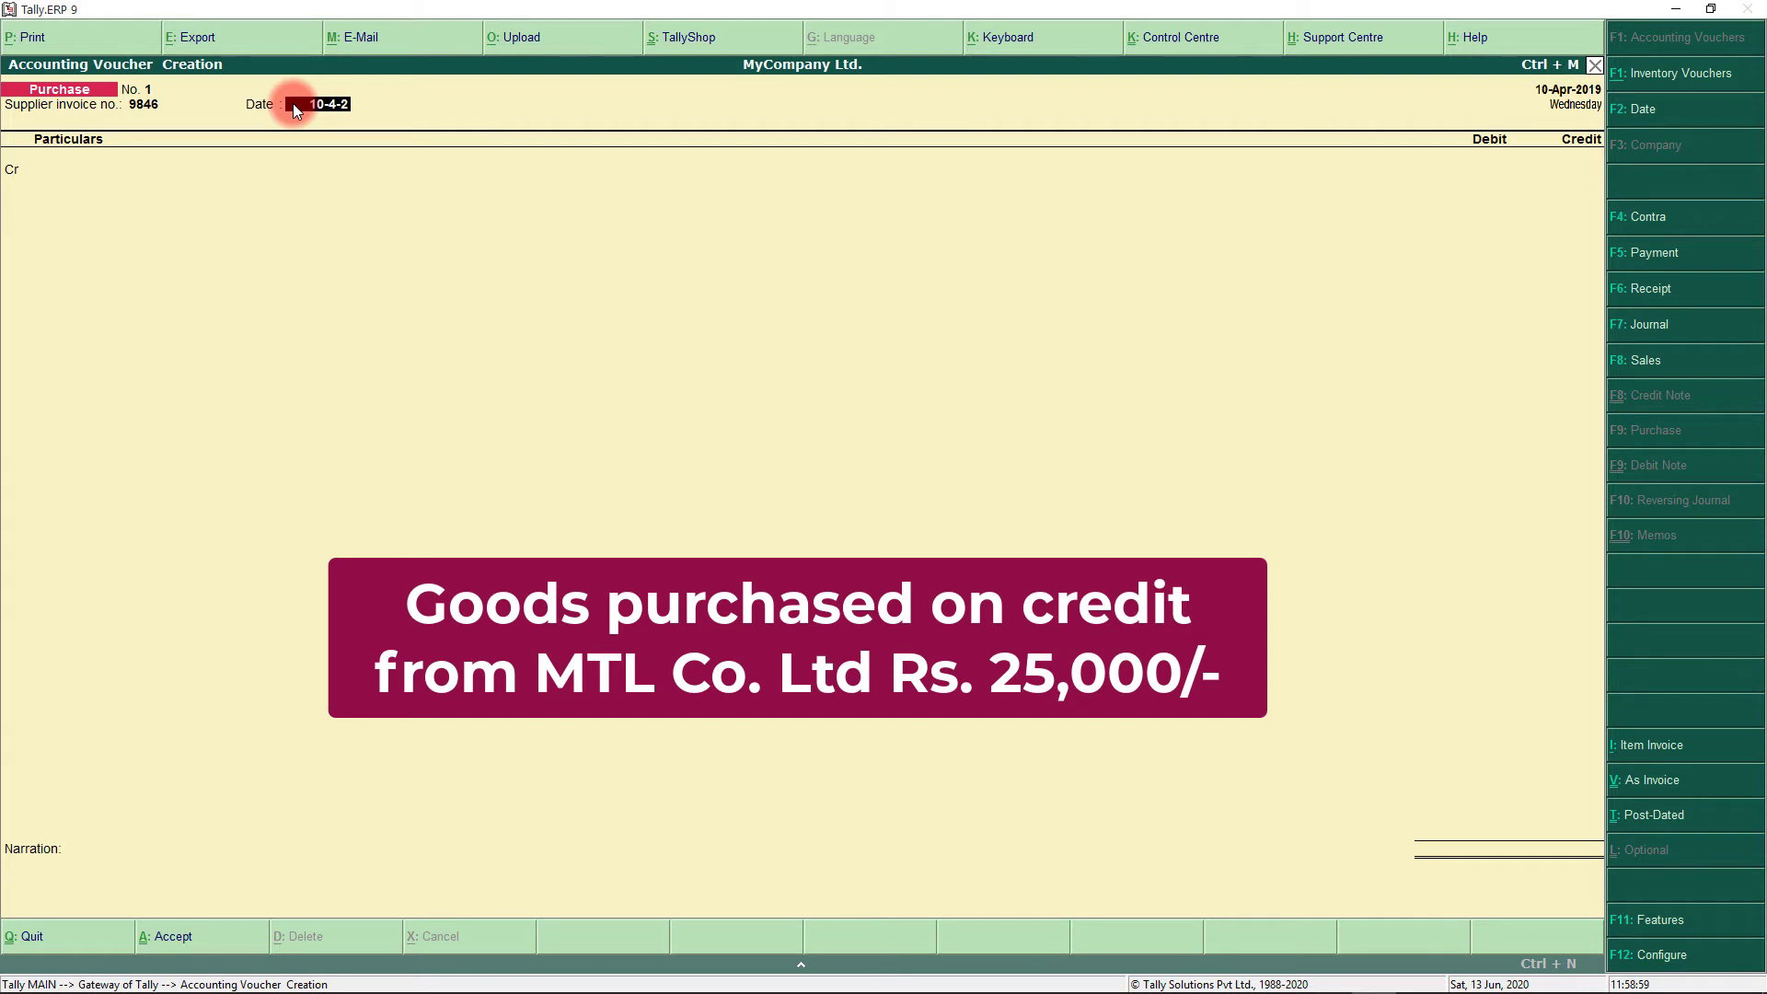
key(Return)
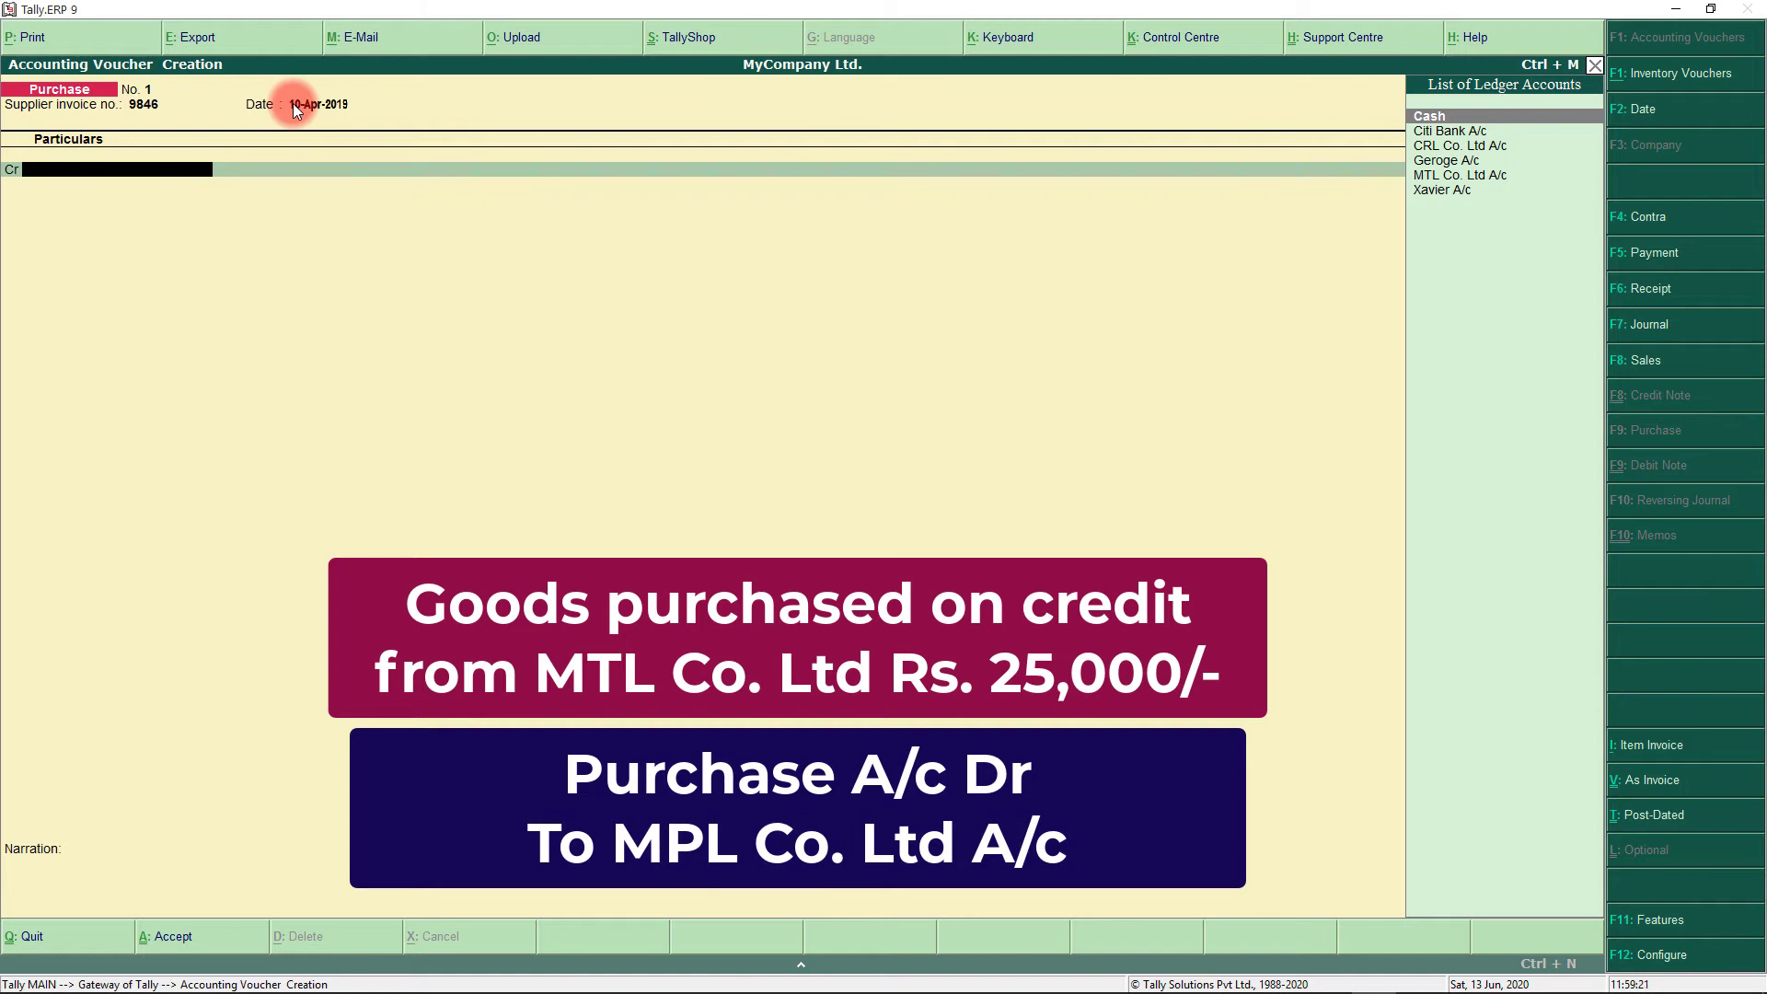
- Choose MTL Co. Ltd A/c as the purchase voucher's credit ledger and accept its supplier details with Karnataka as the state
key(Down)
key(Down)
key(Down)
key(Down)
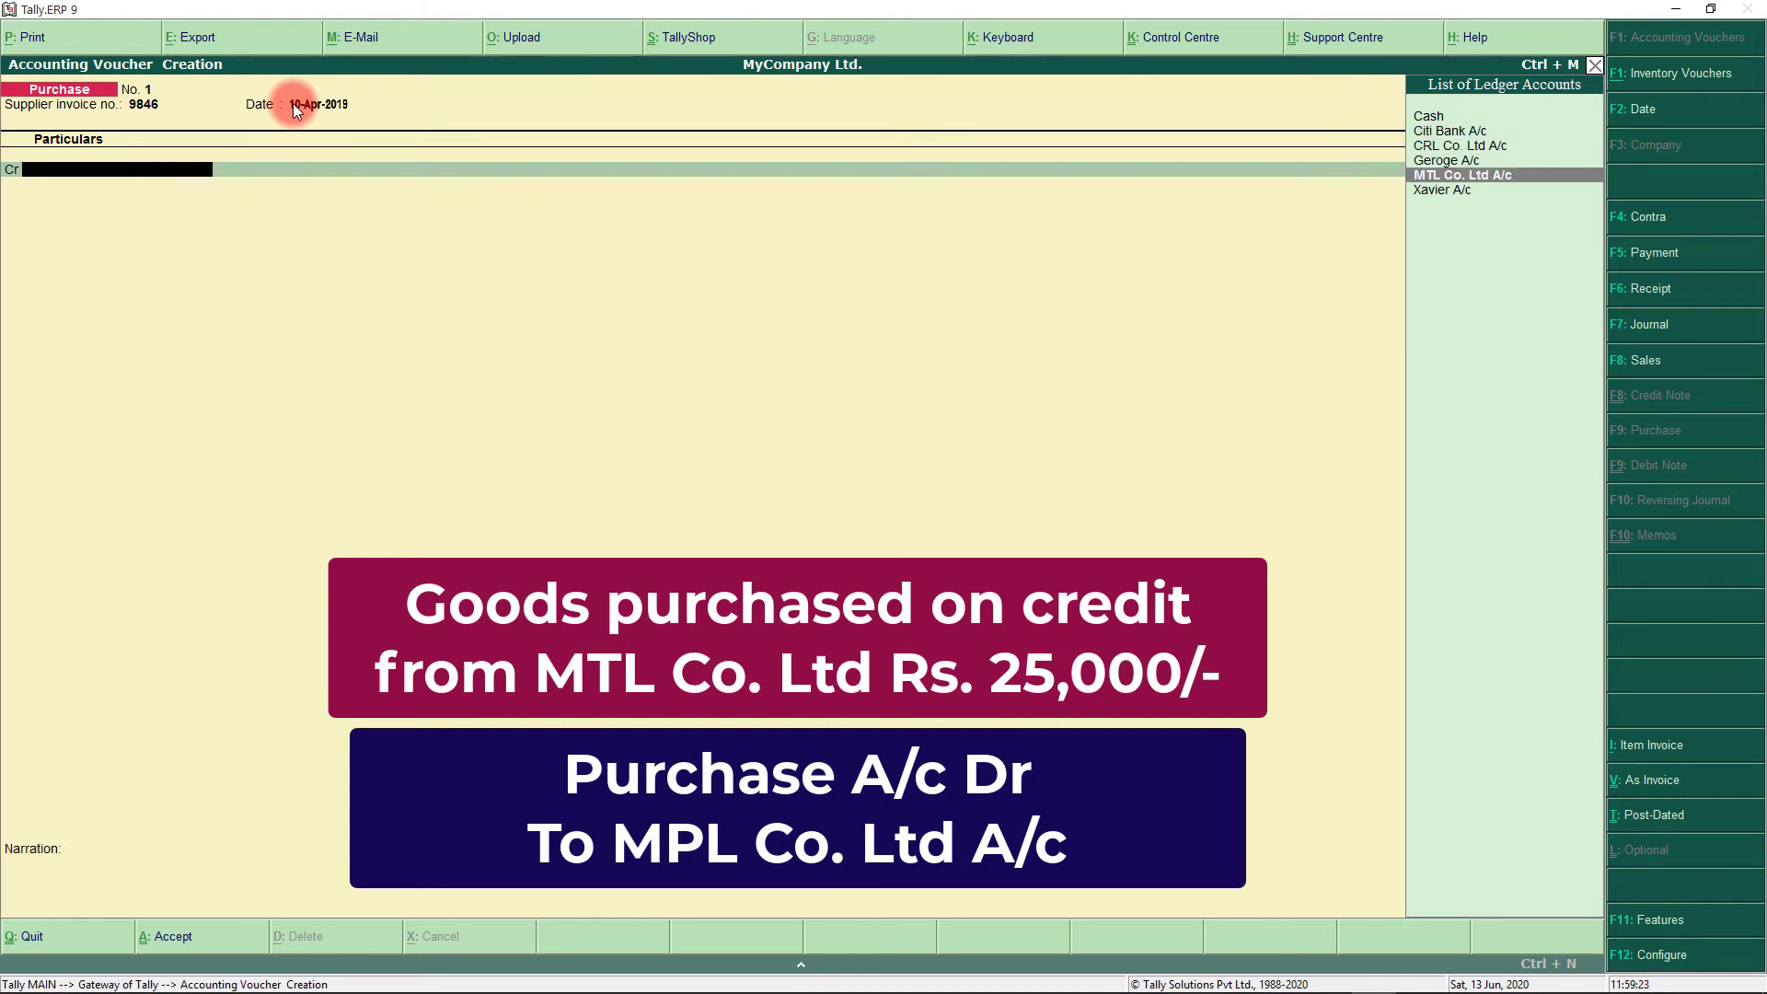
key(Return)
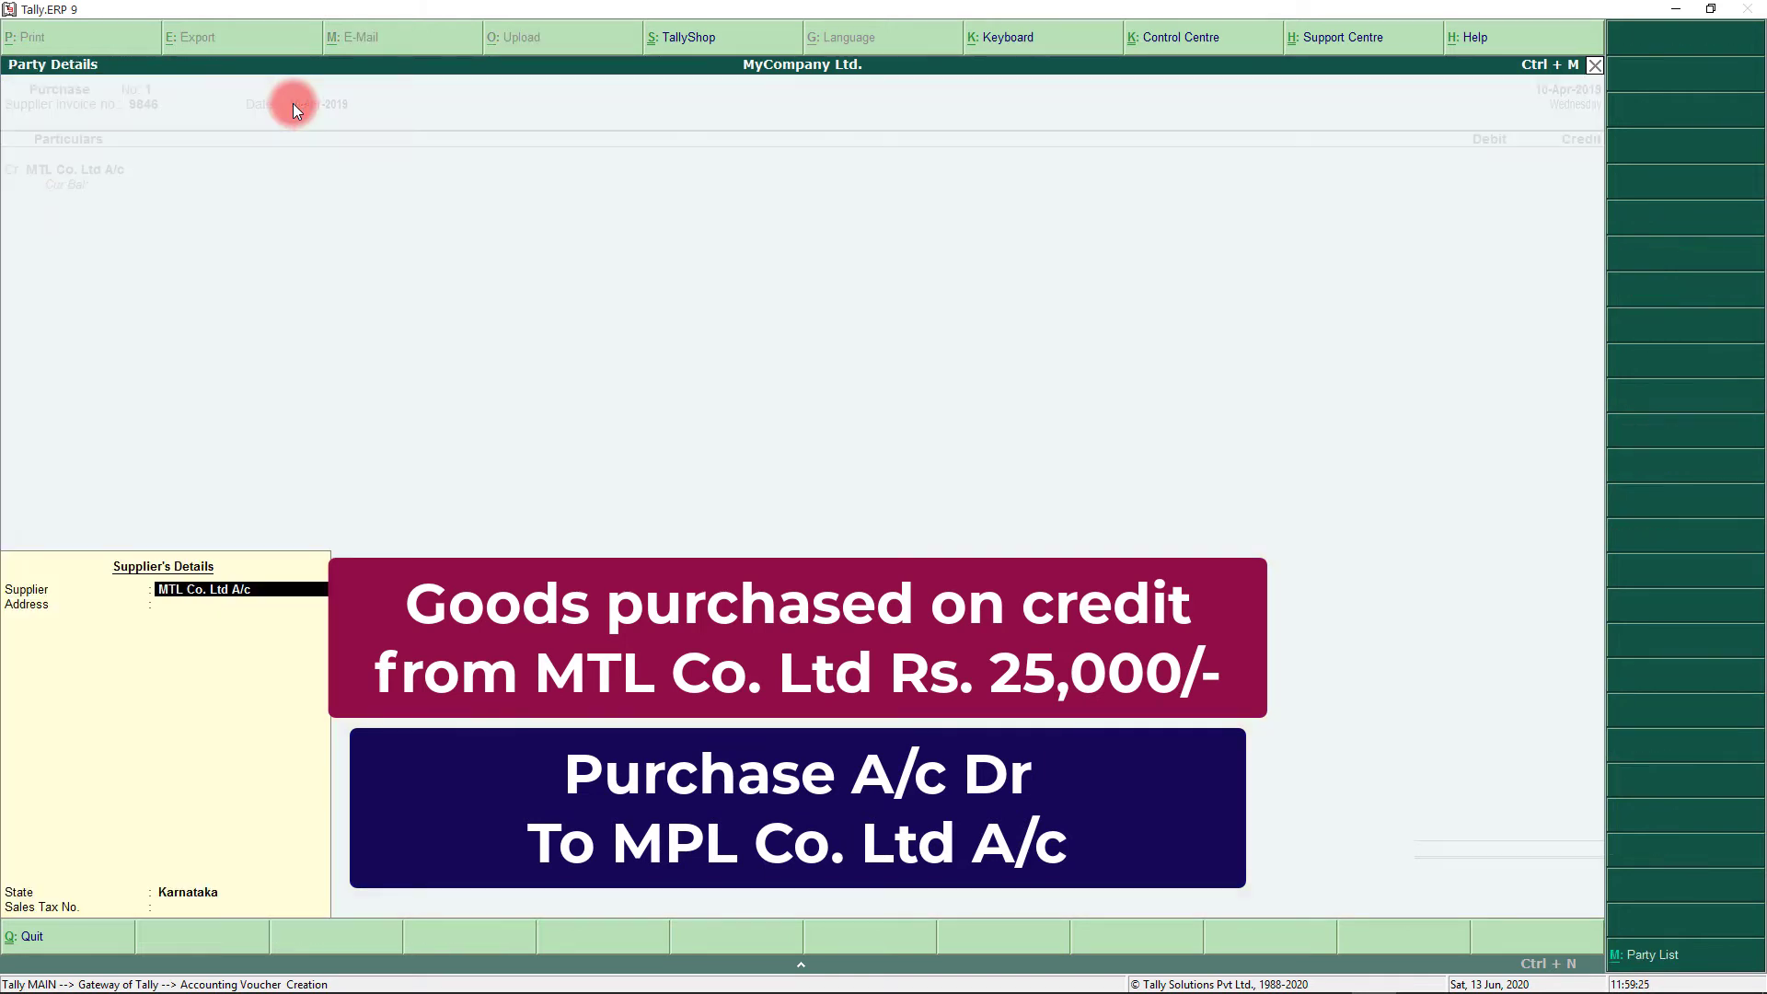
key(Return)
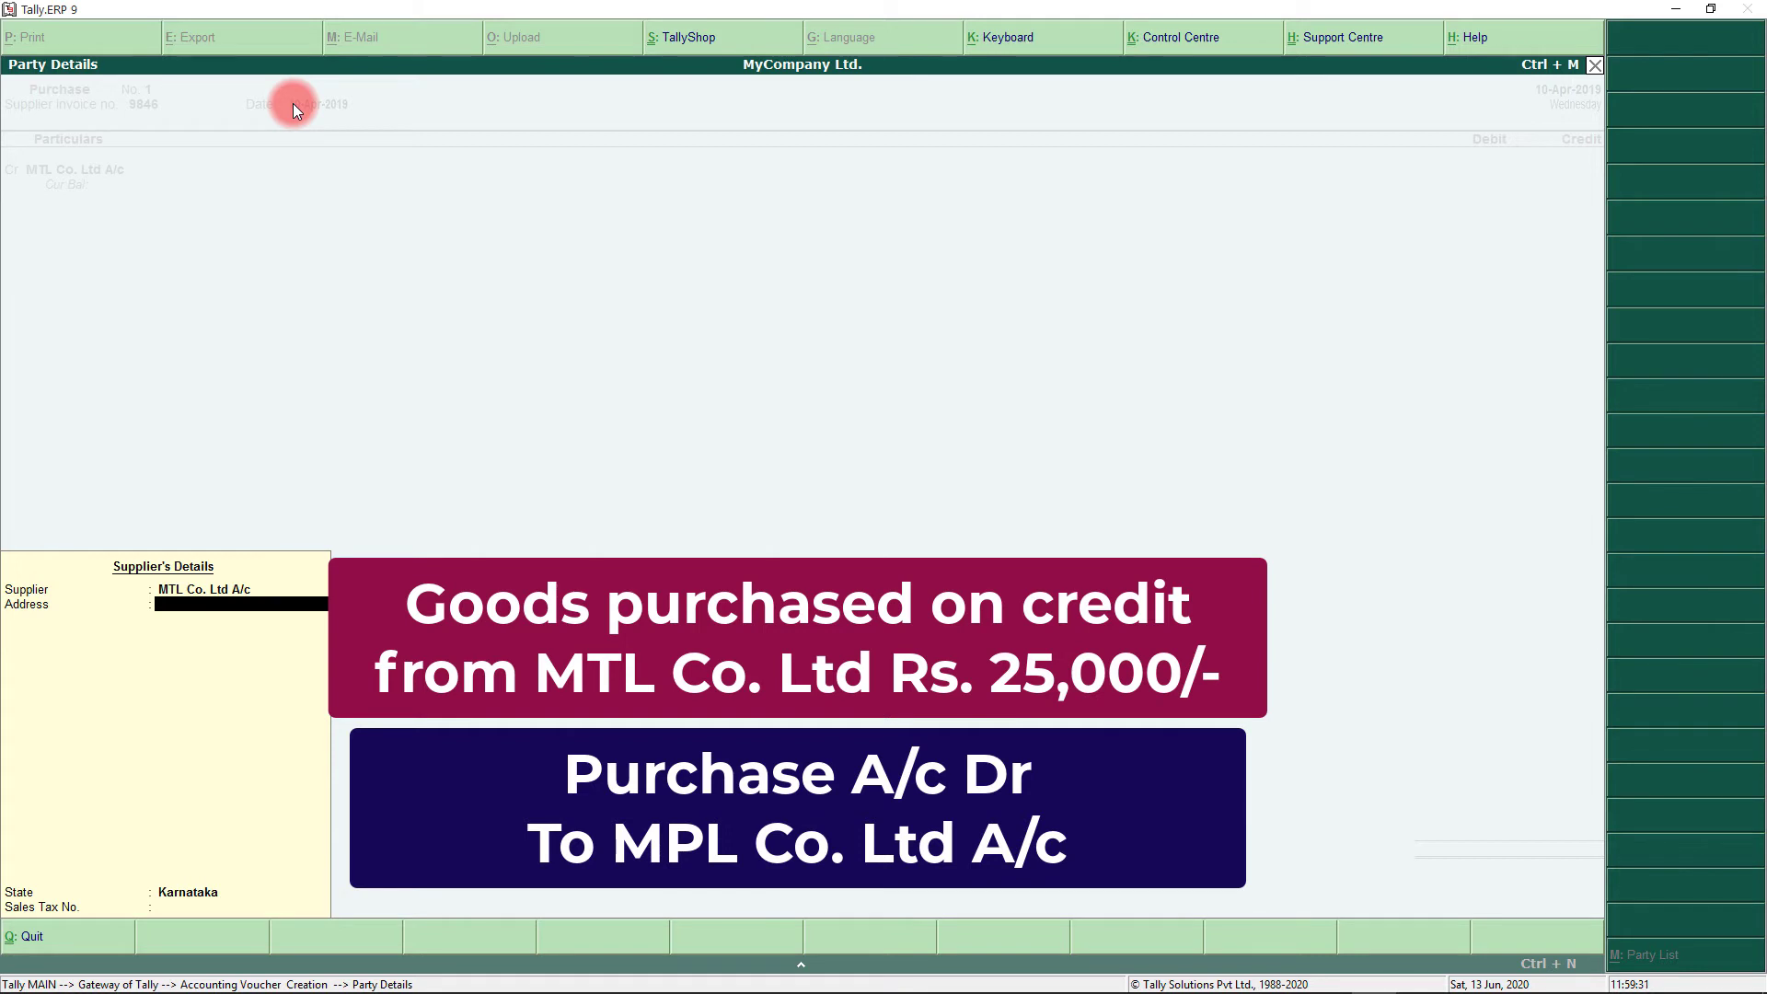
key(Return)
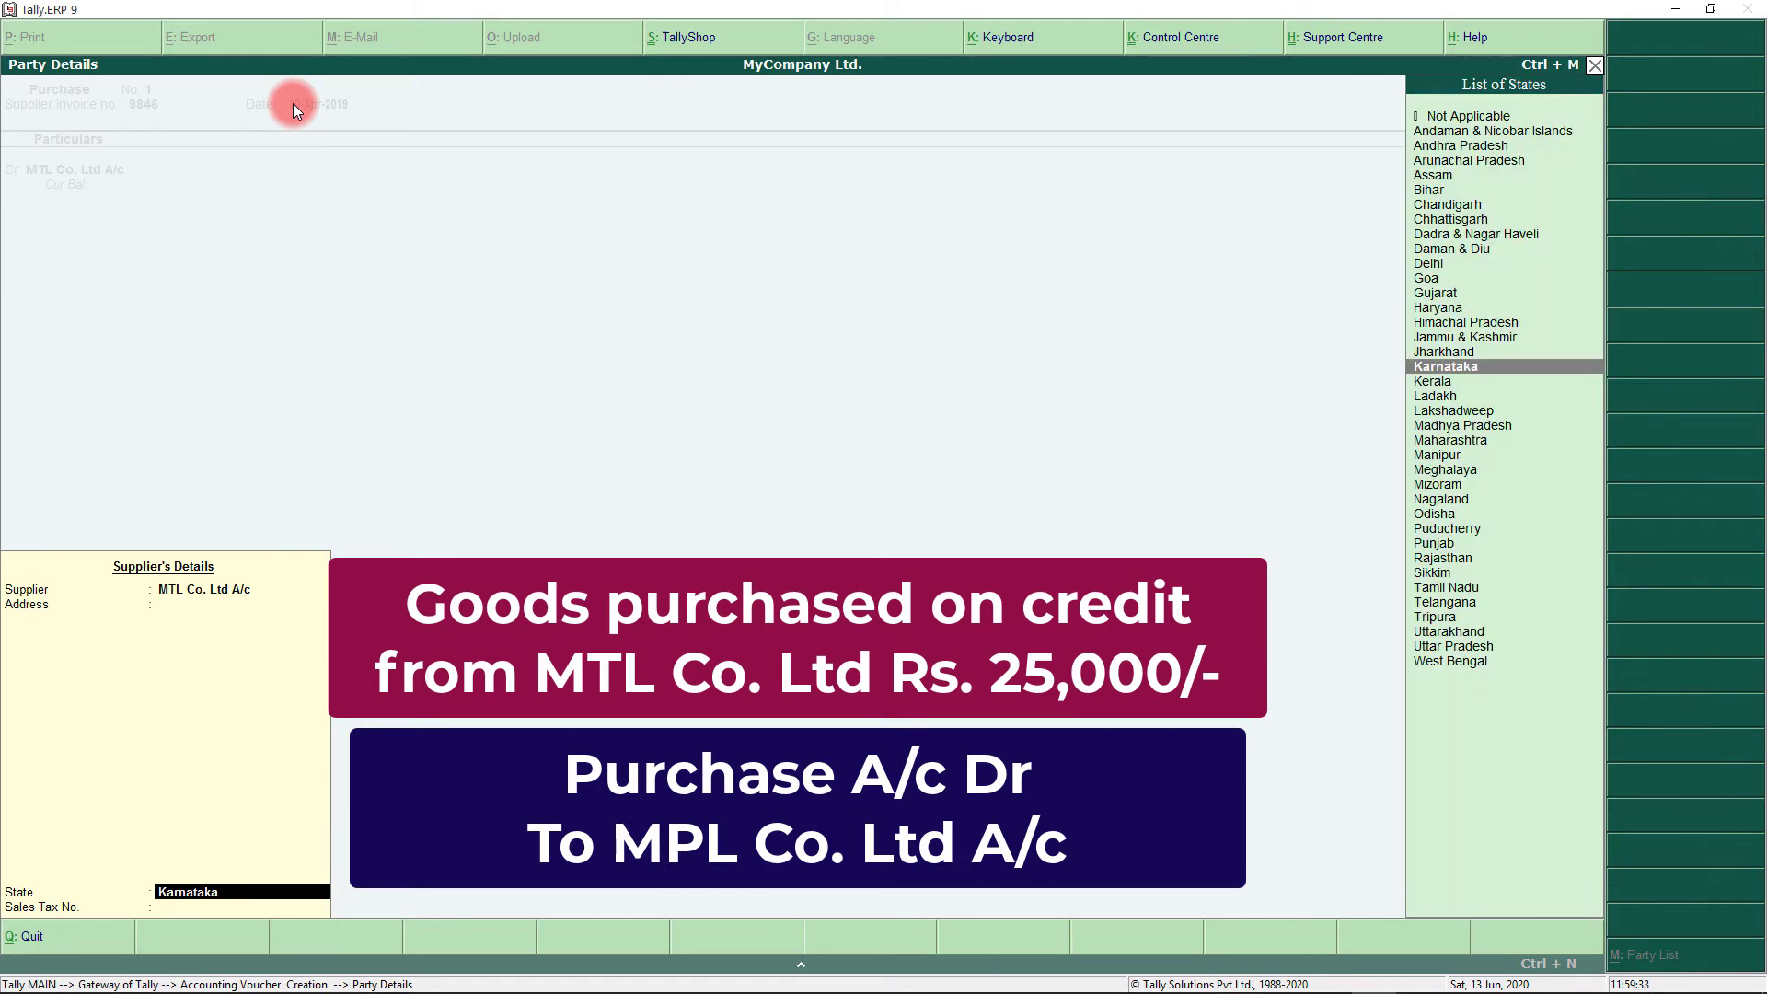
key(Return)
key(Return)
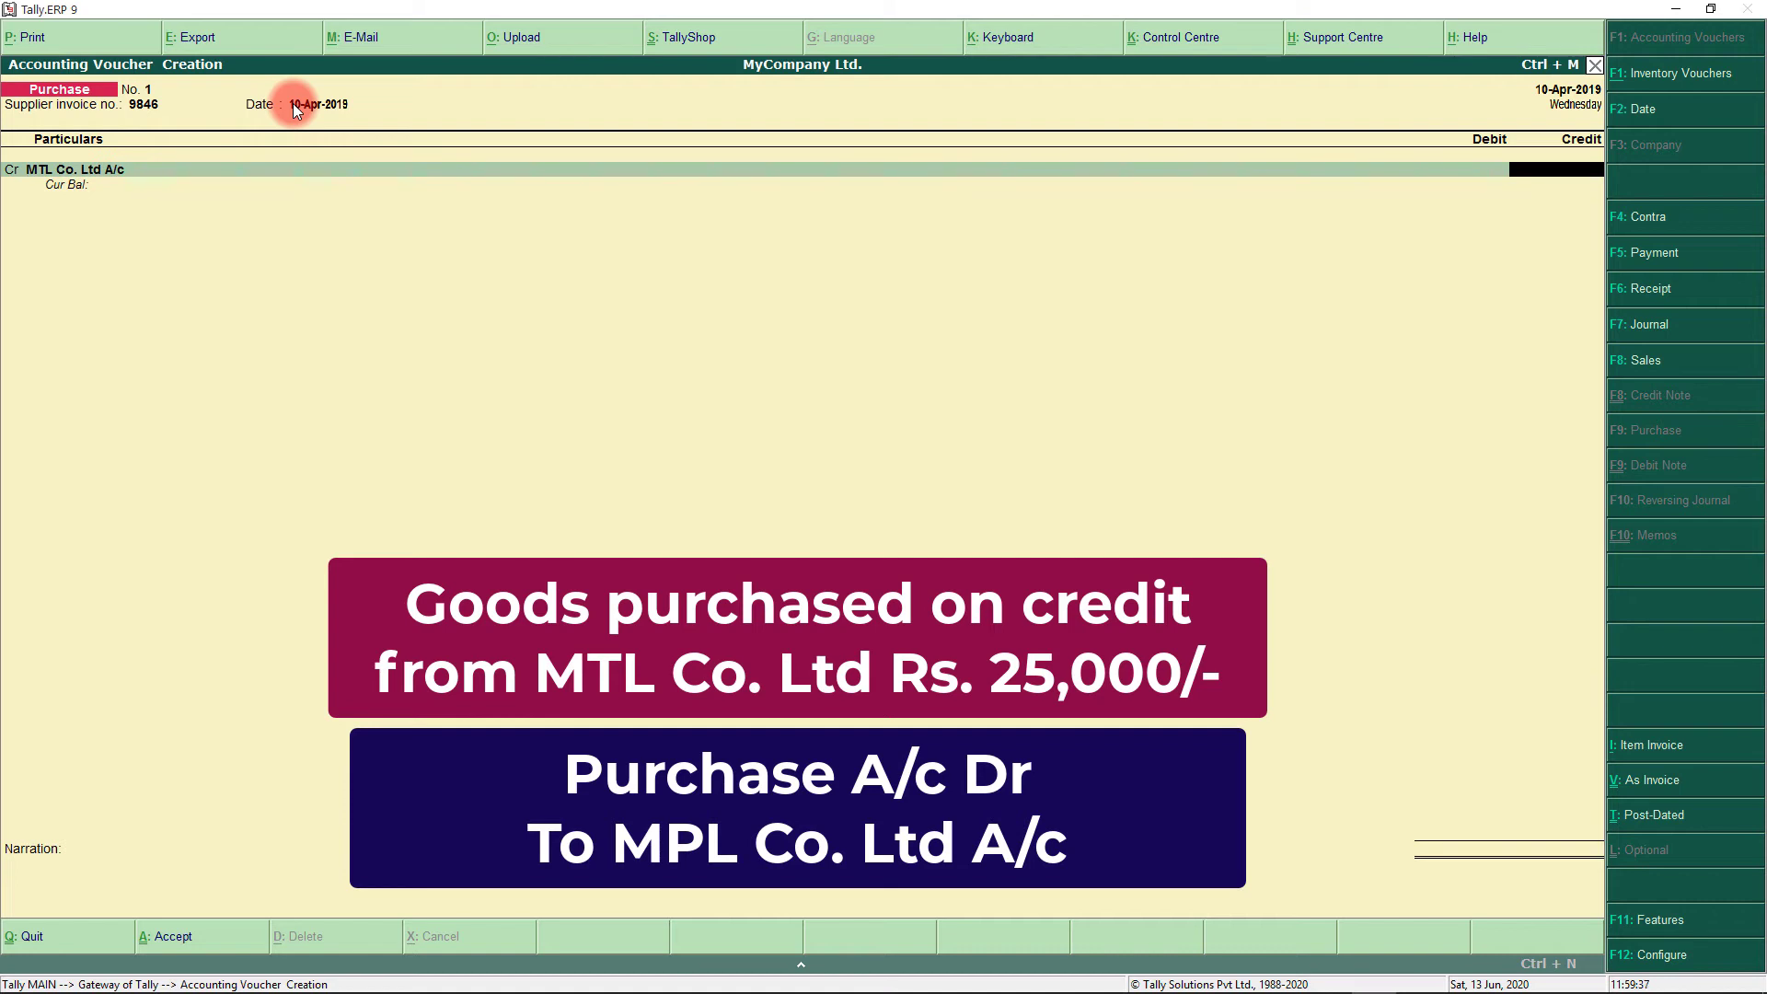
- Credit MTL Co. Ltd A/c with 25,000 and allocate the full amount to a New Ref named Mtl1 without credit days
text(25000)
key(Return)
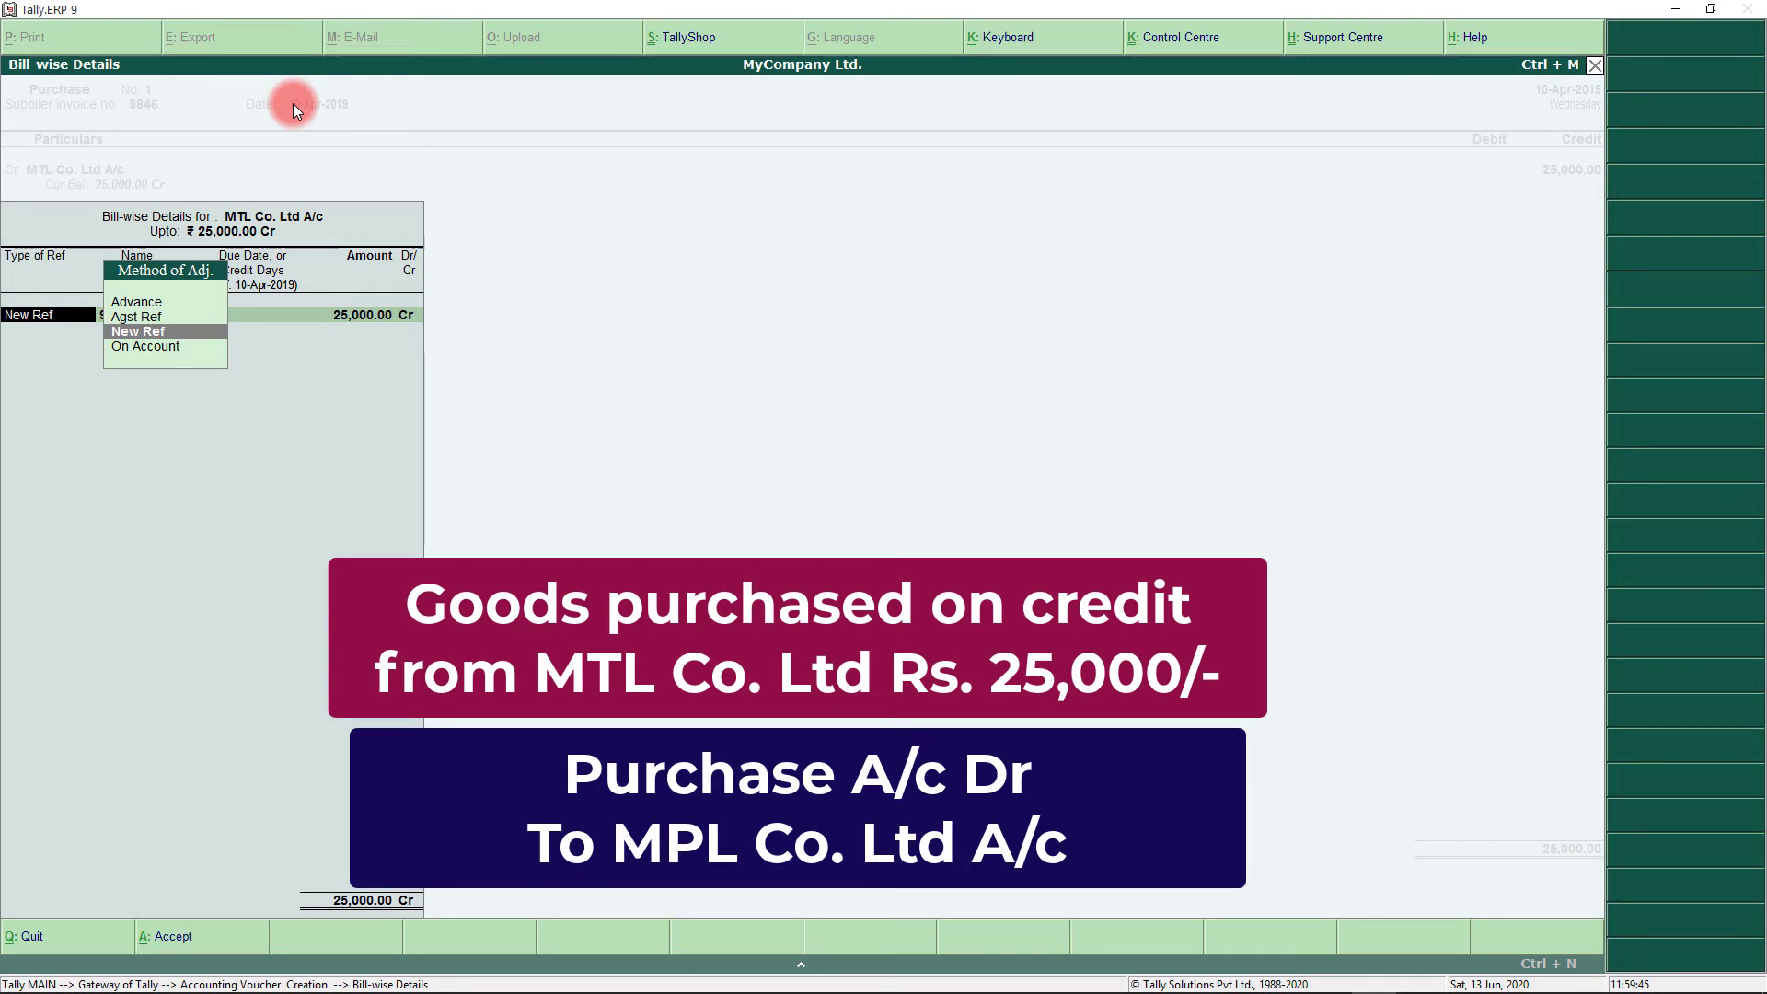
key(Return)
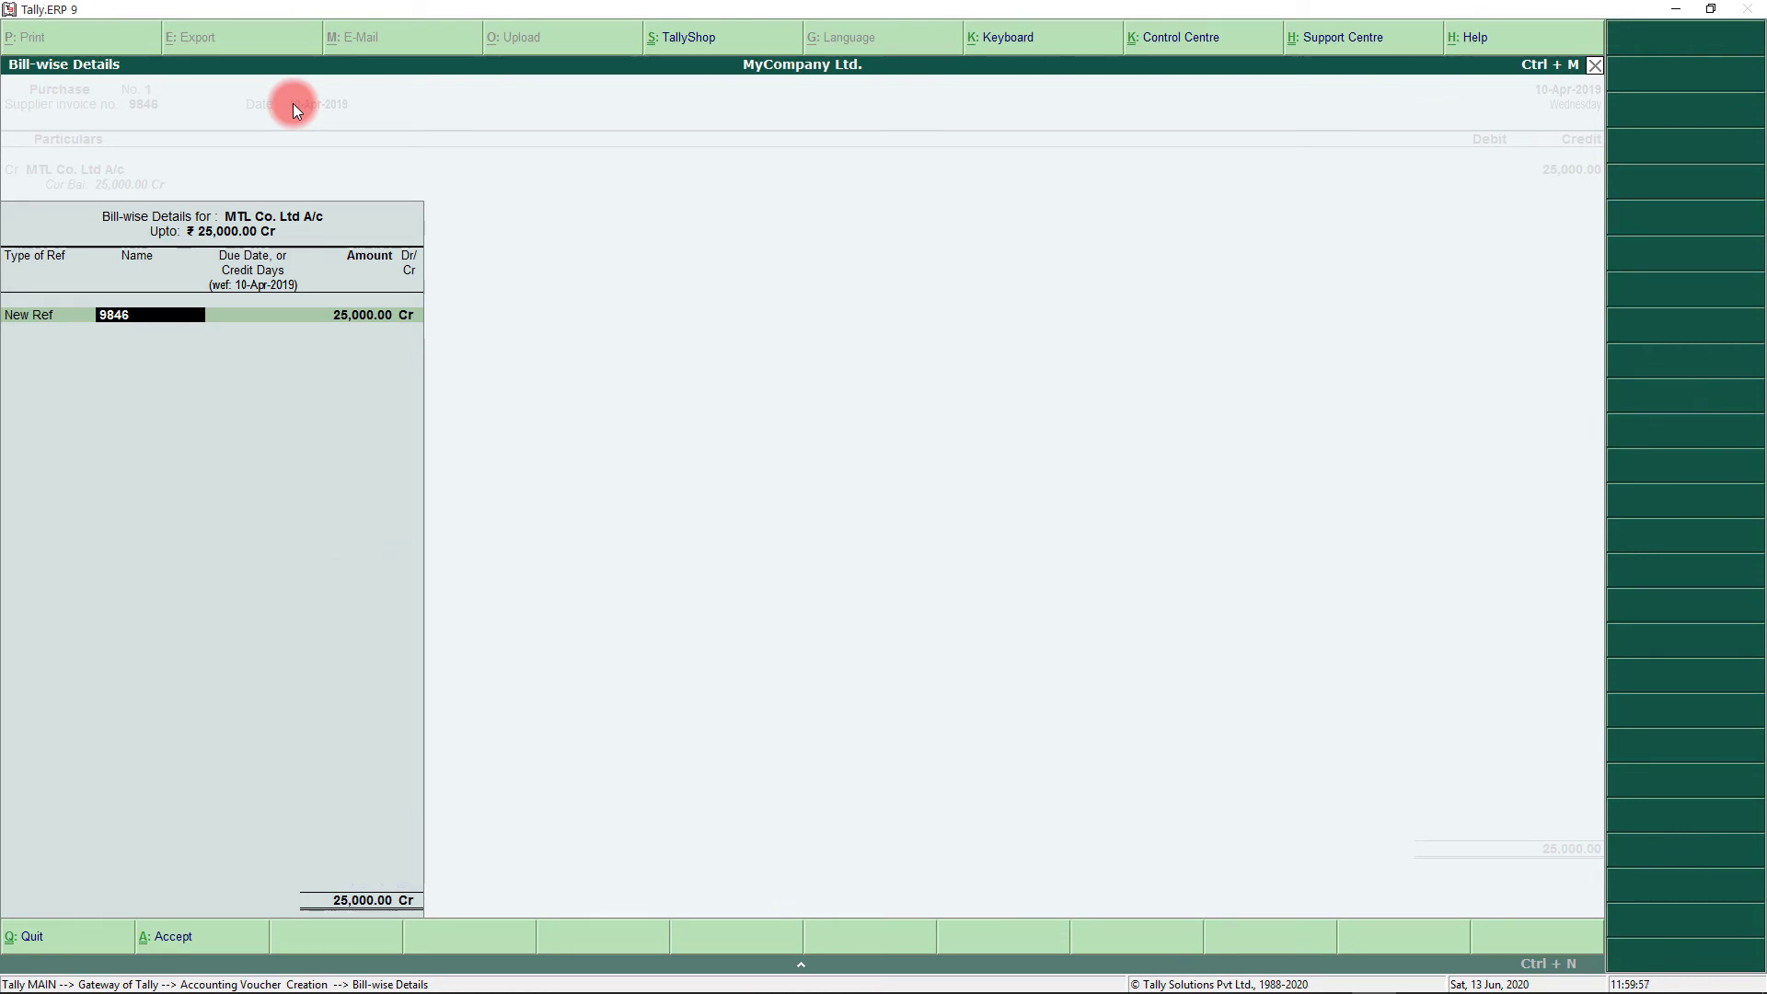
text(Mtl1)
key(Return)
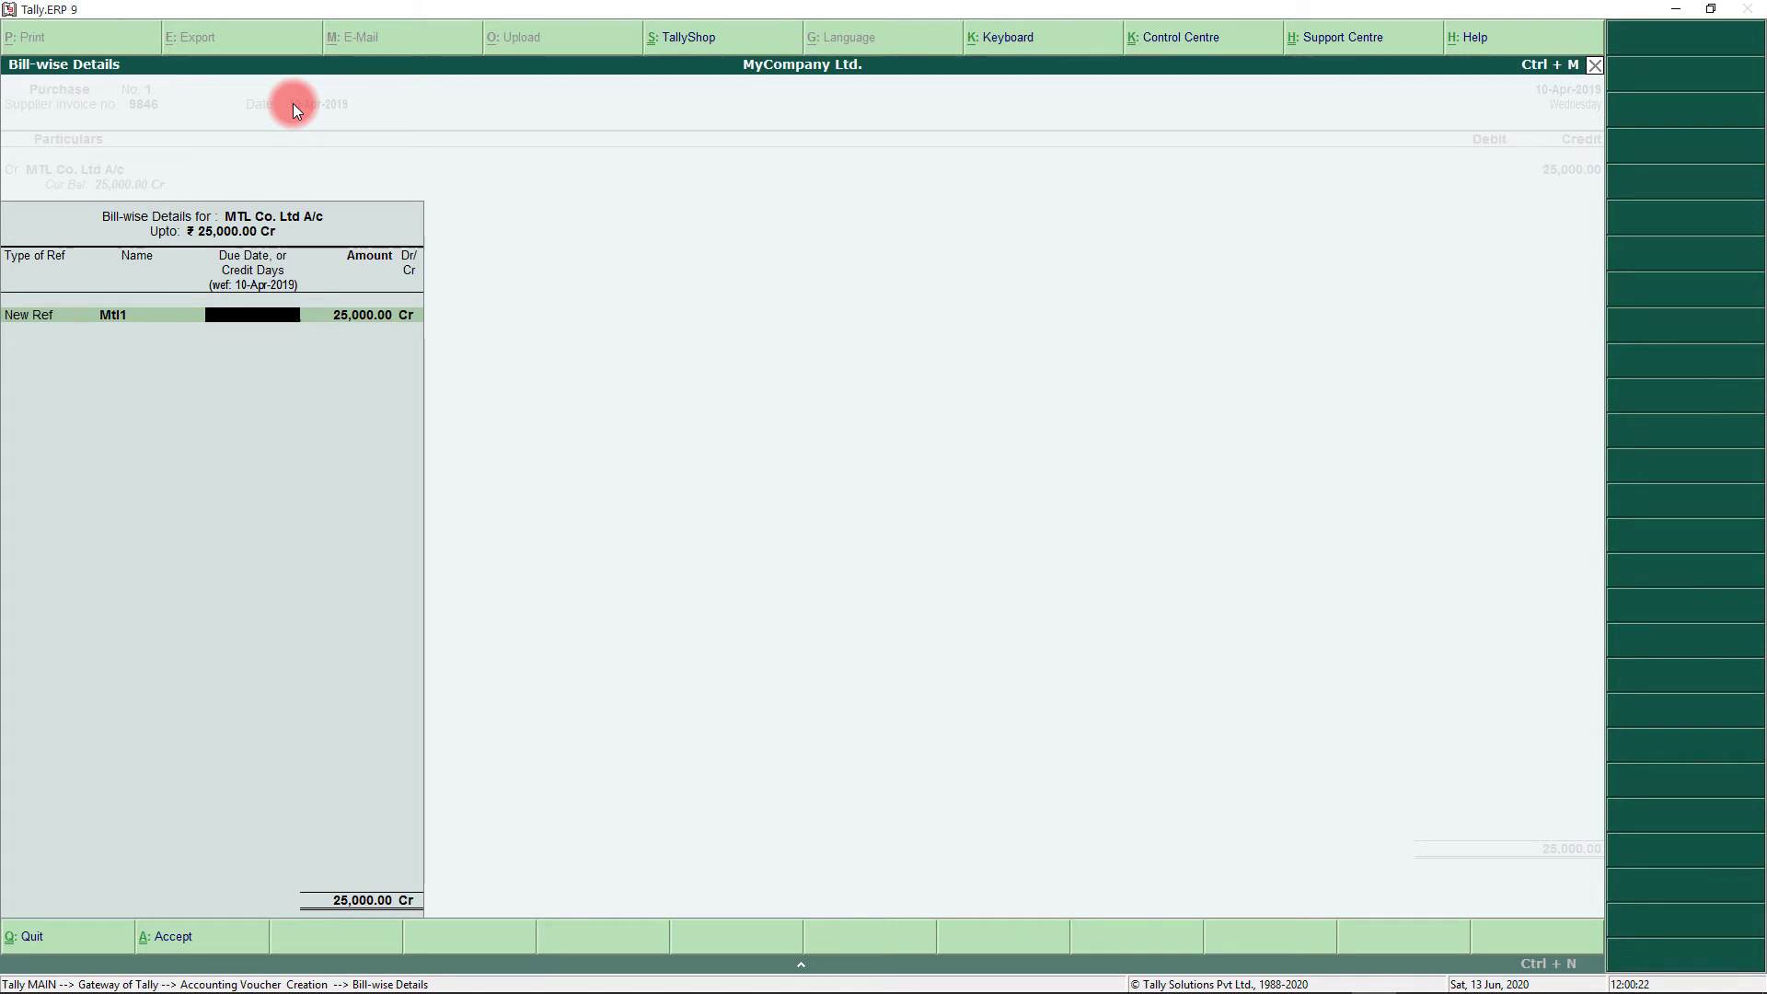
key(Return)
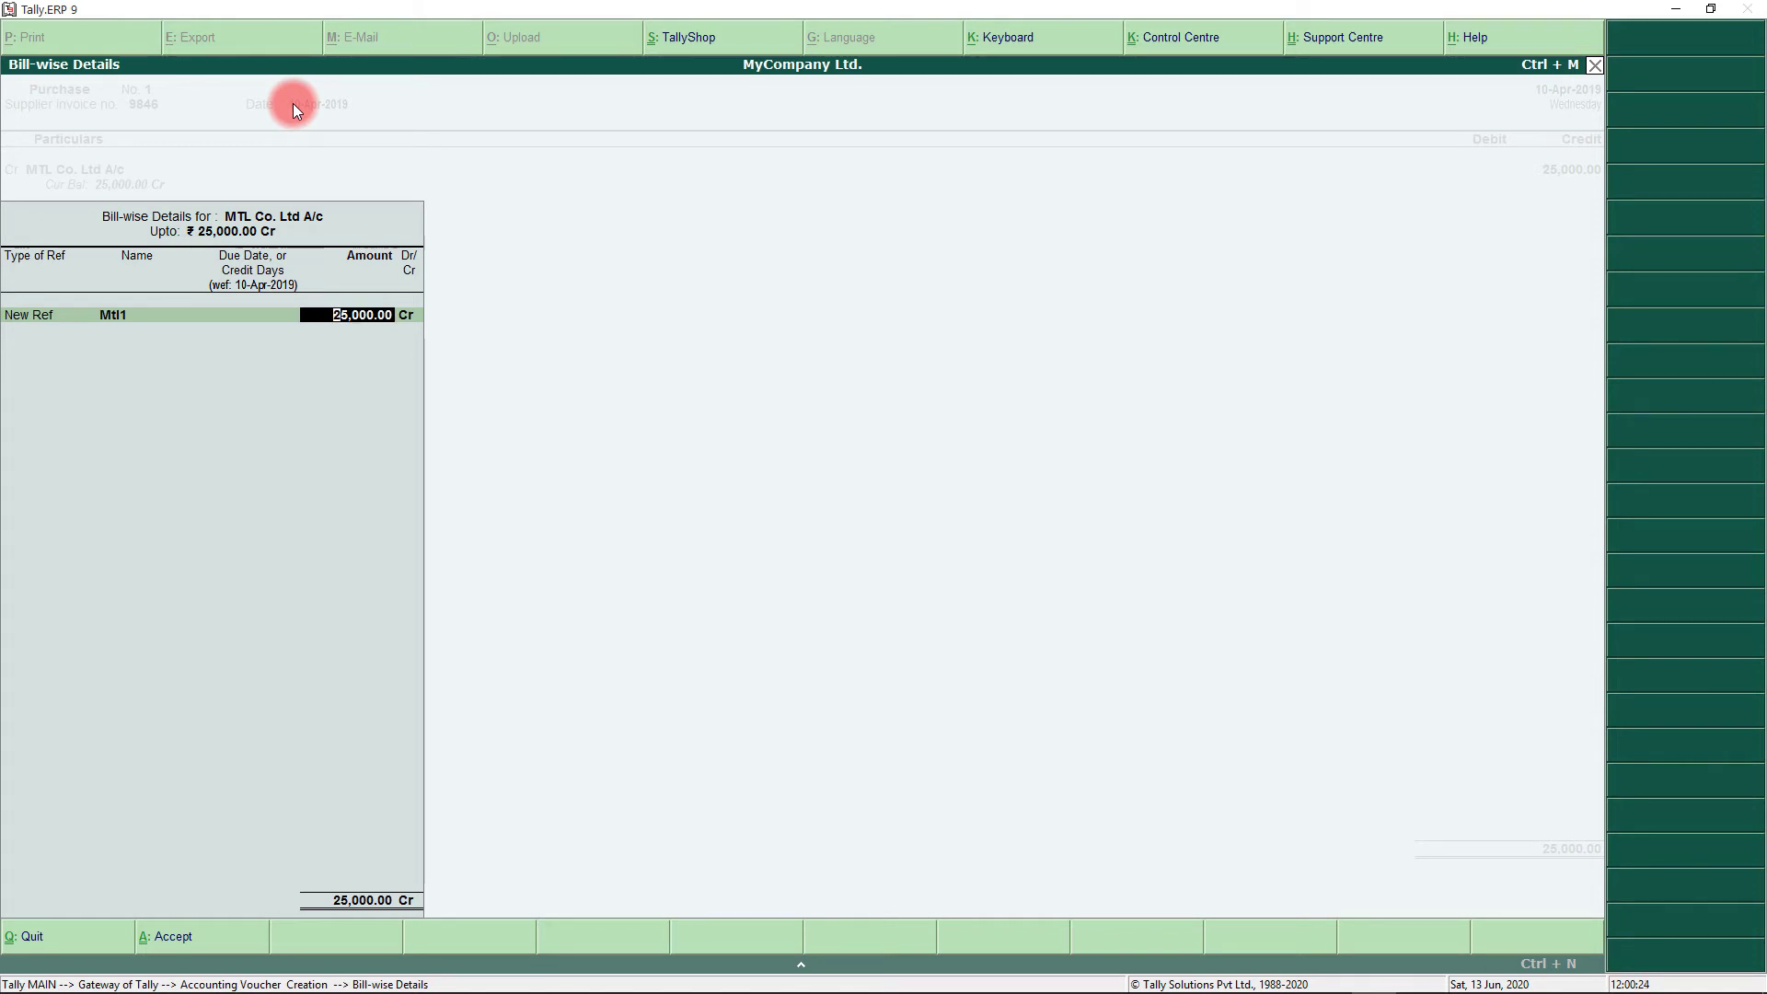
key(Return)
key(Return)
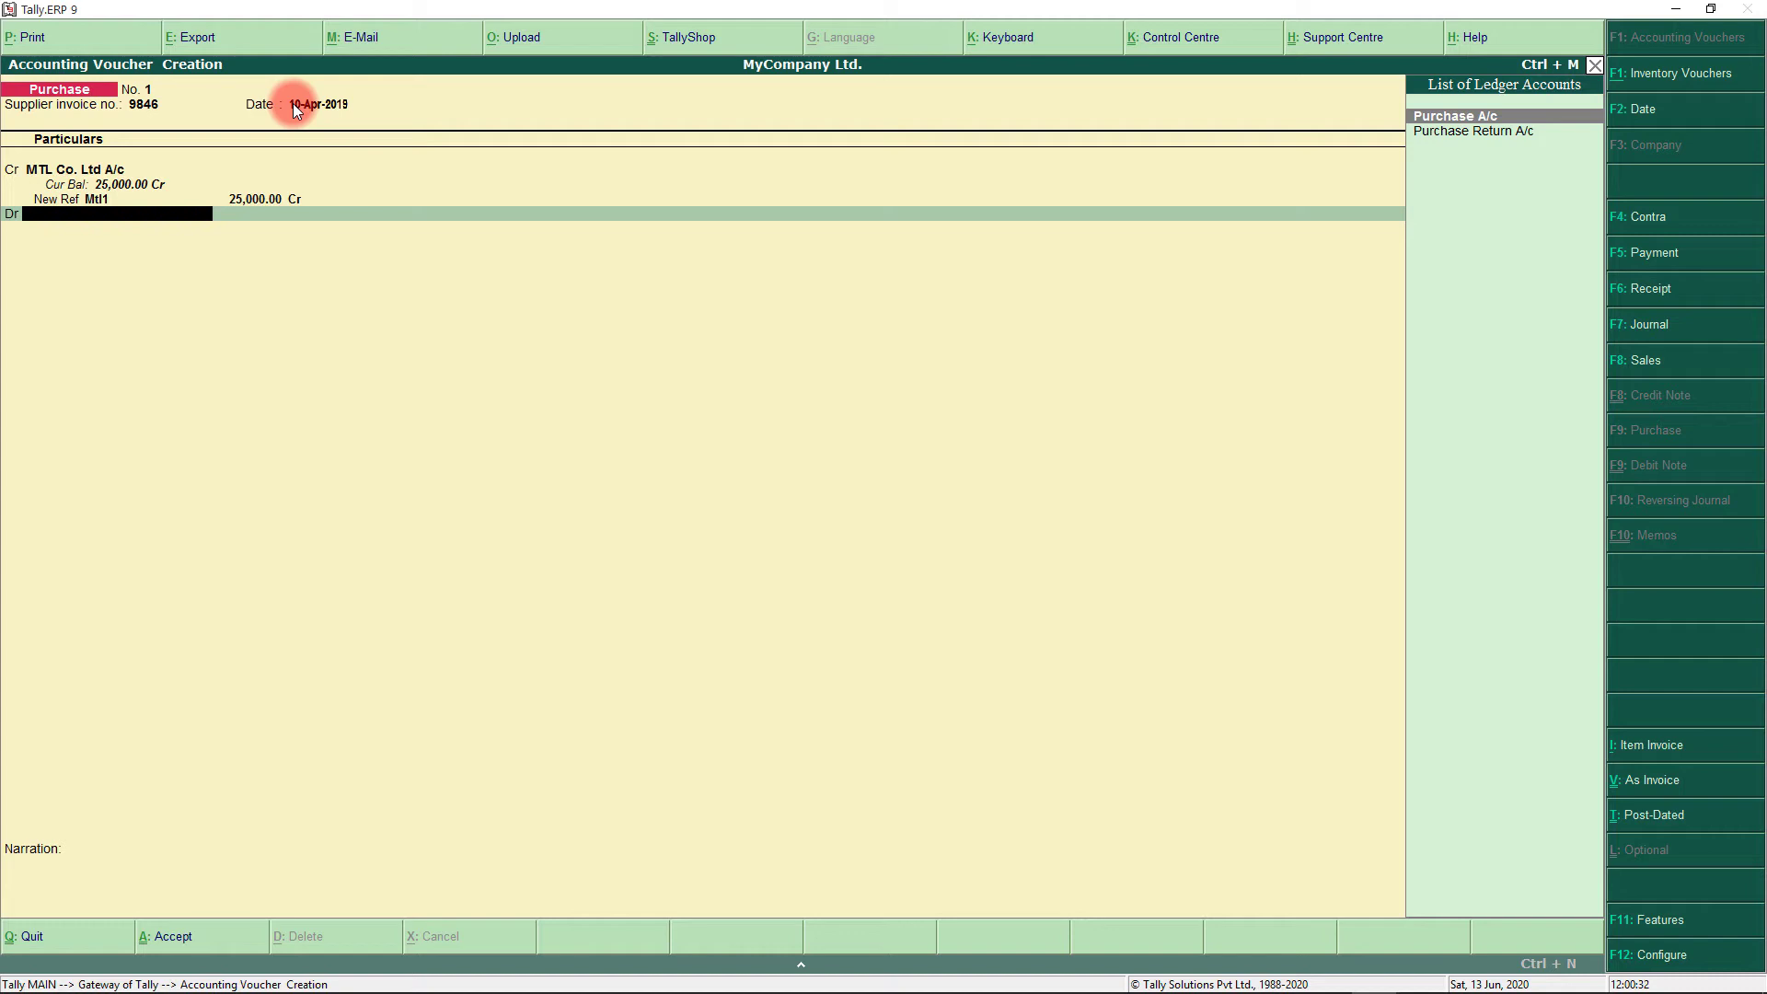
- Debit Purchase A/c with 25,000, skipping the inventory allocations, and save the purchase voucher without a narration
key(Return)
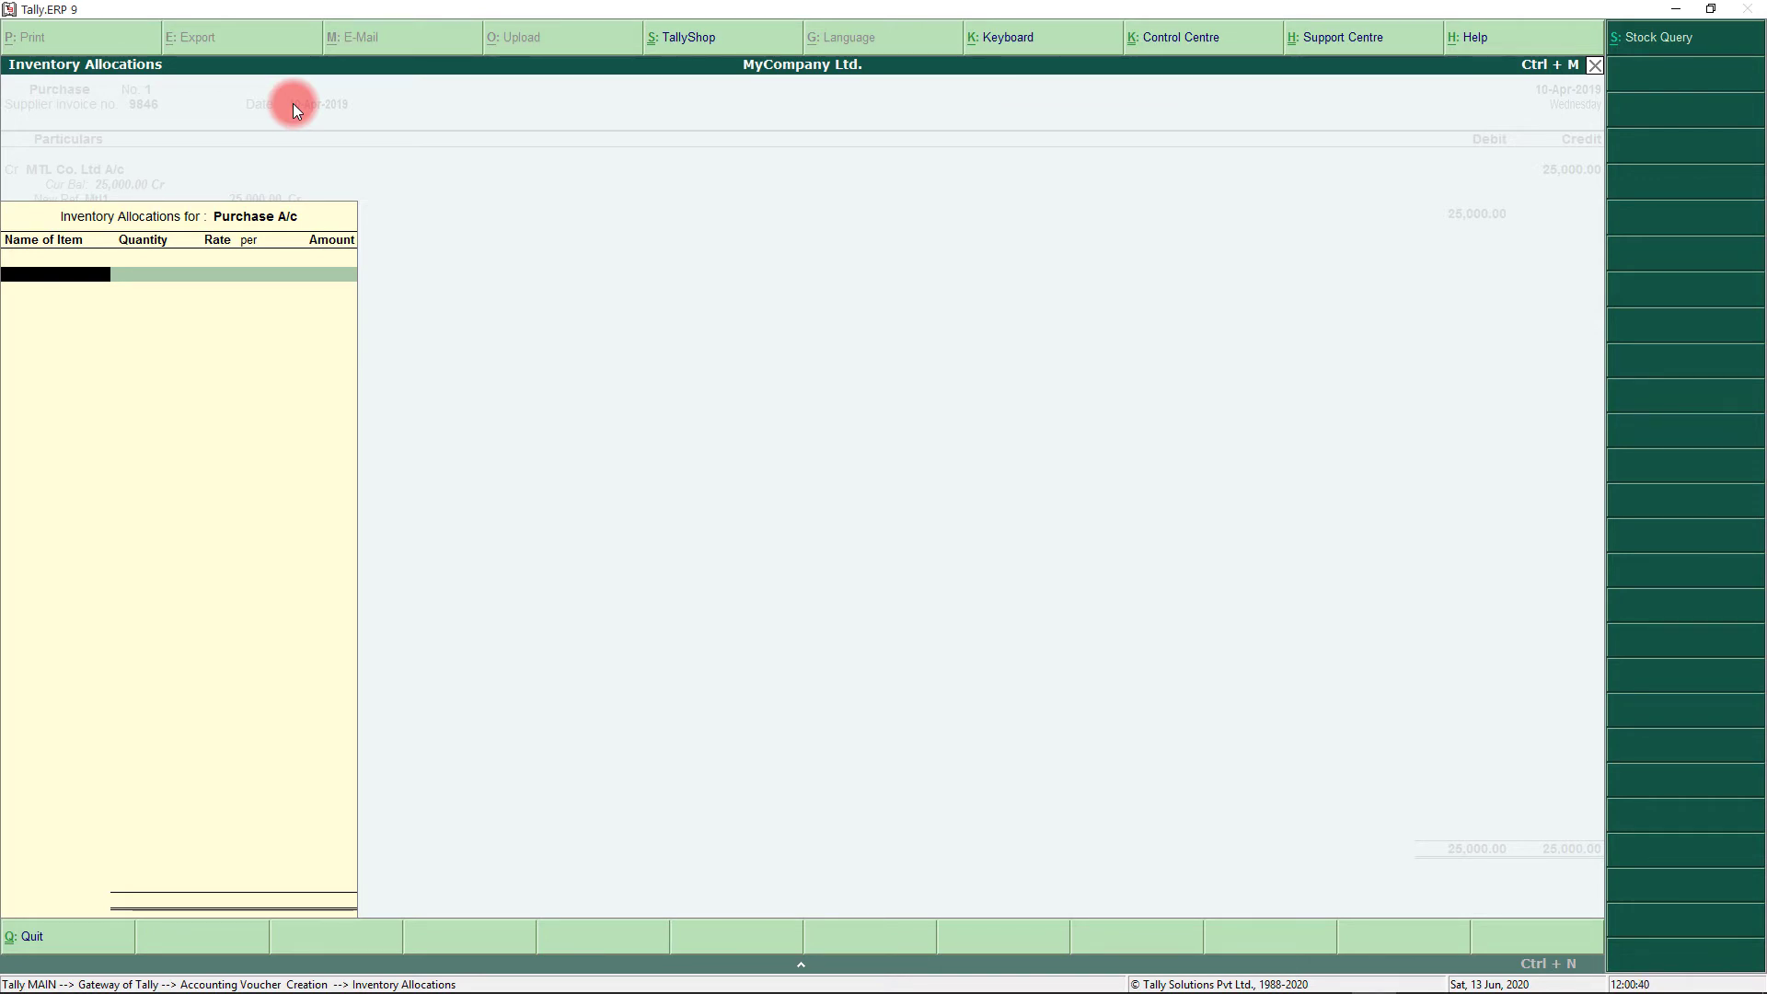
key(Return)
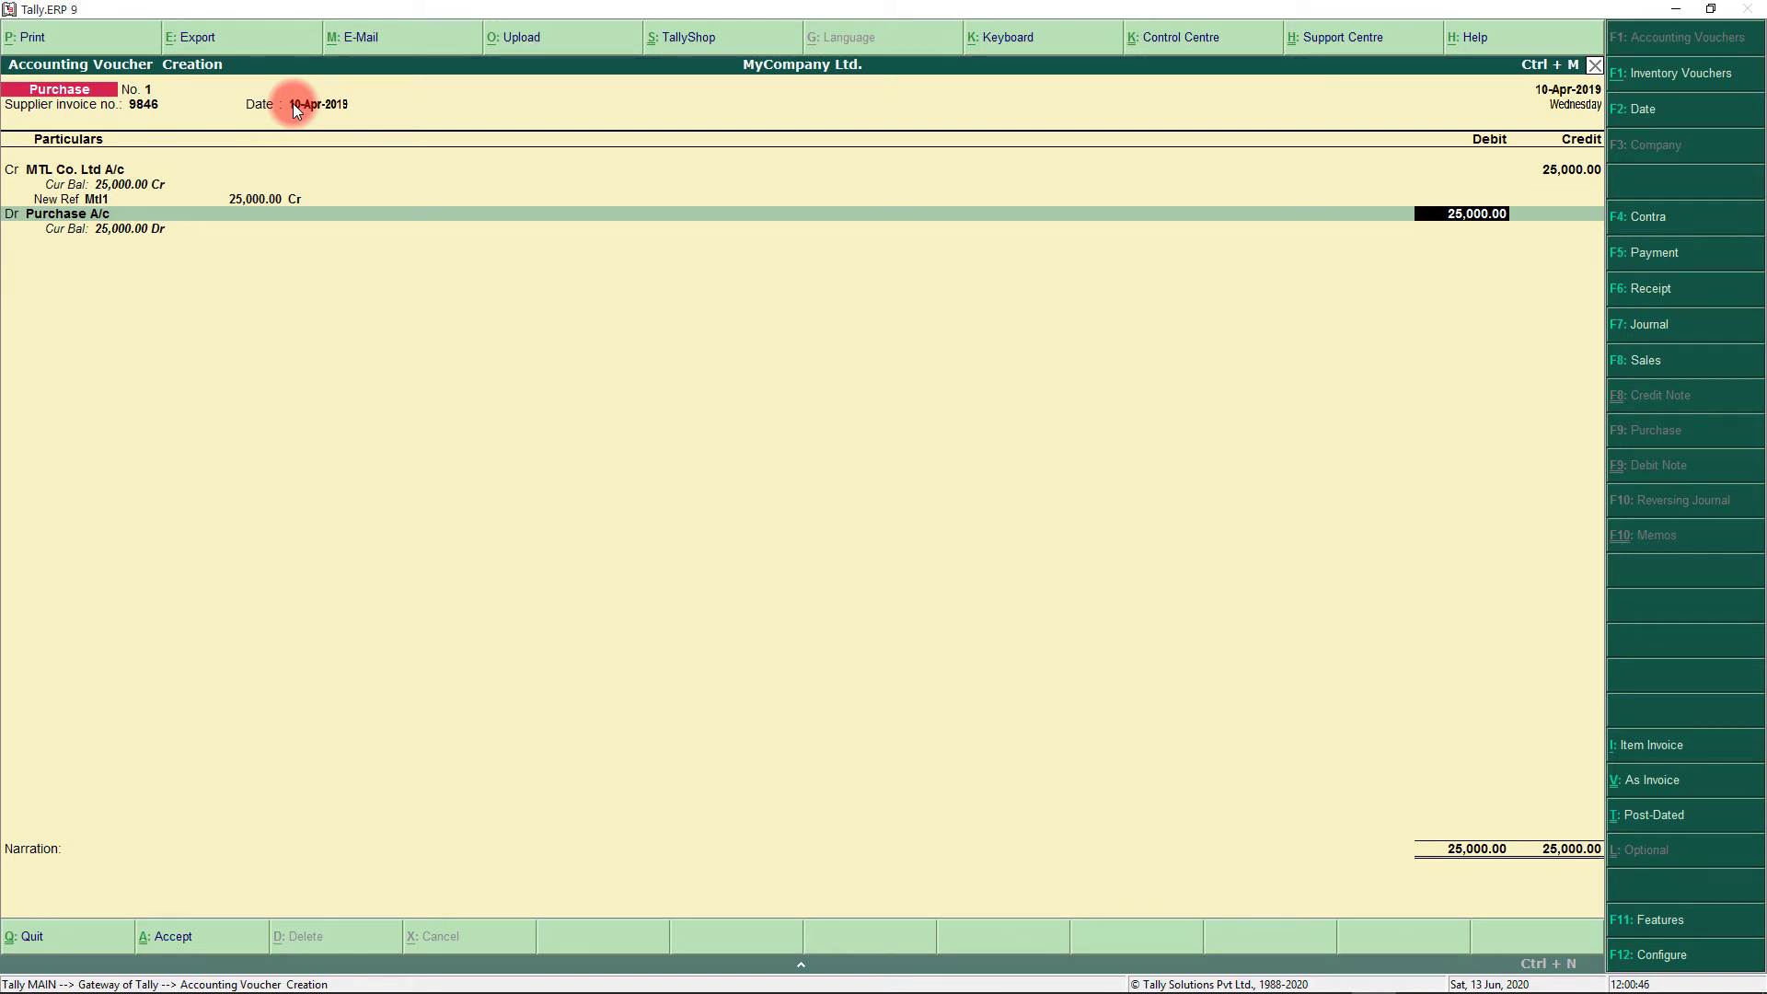
key(Return)
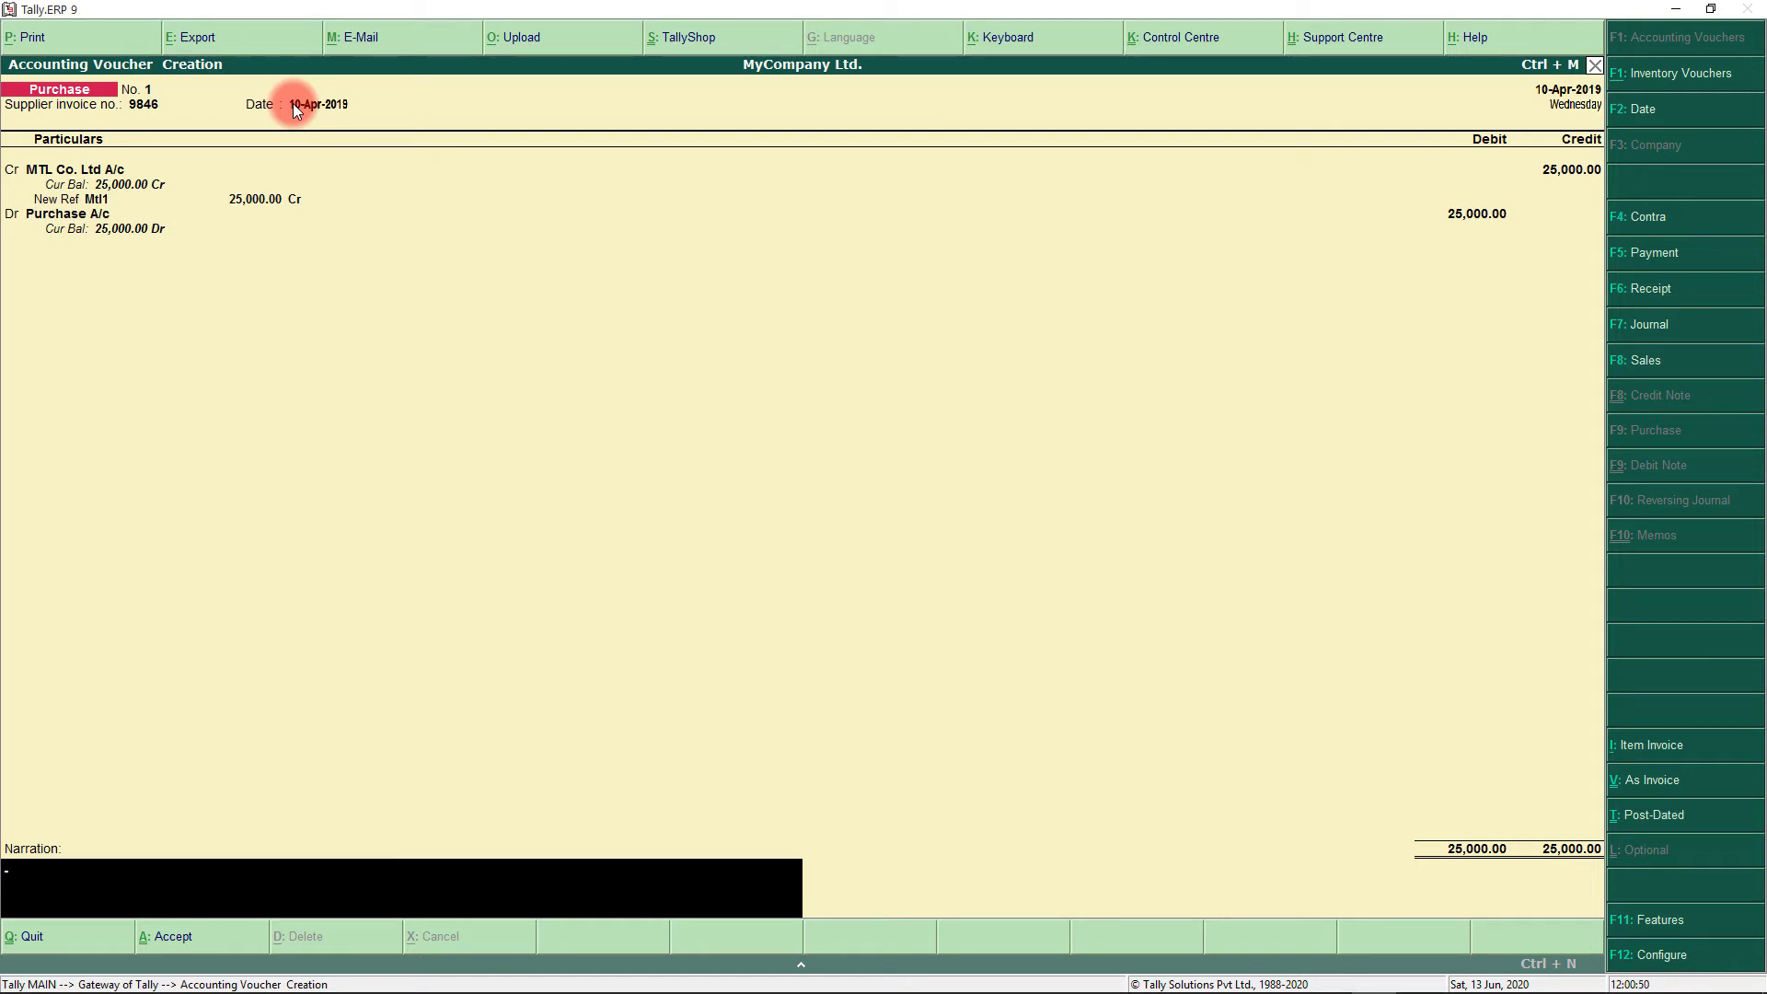
key(Return)
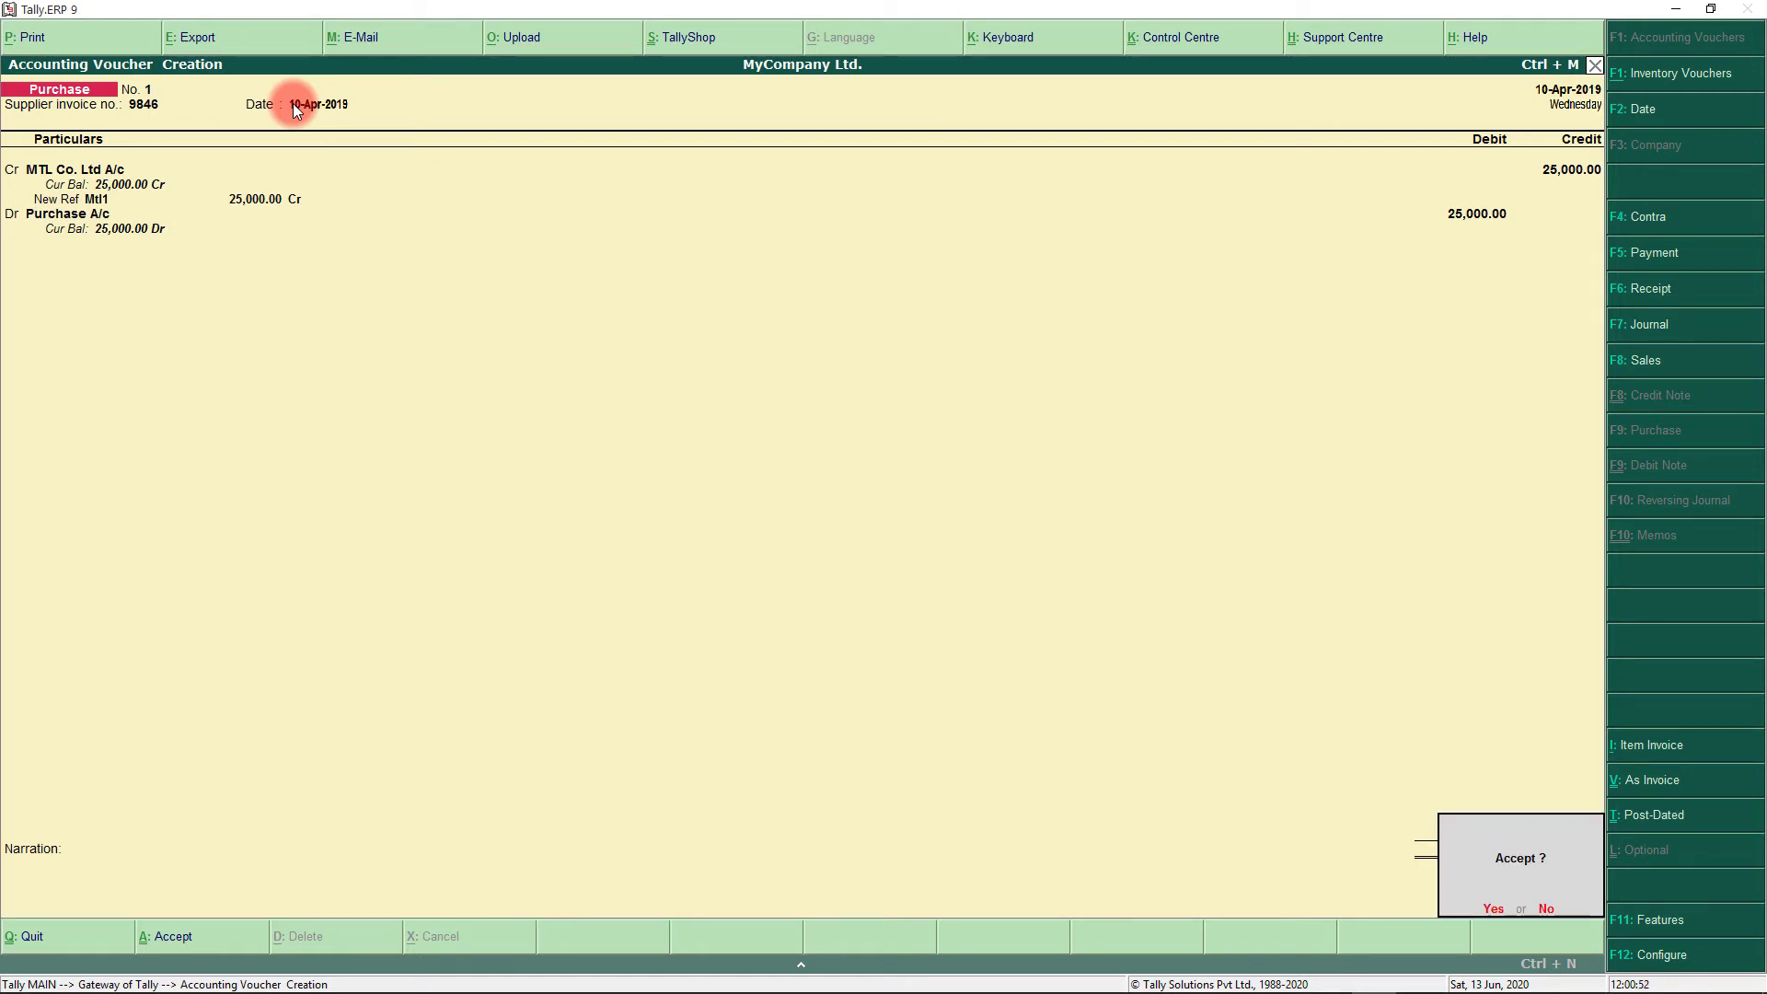
key(Return)
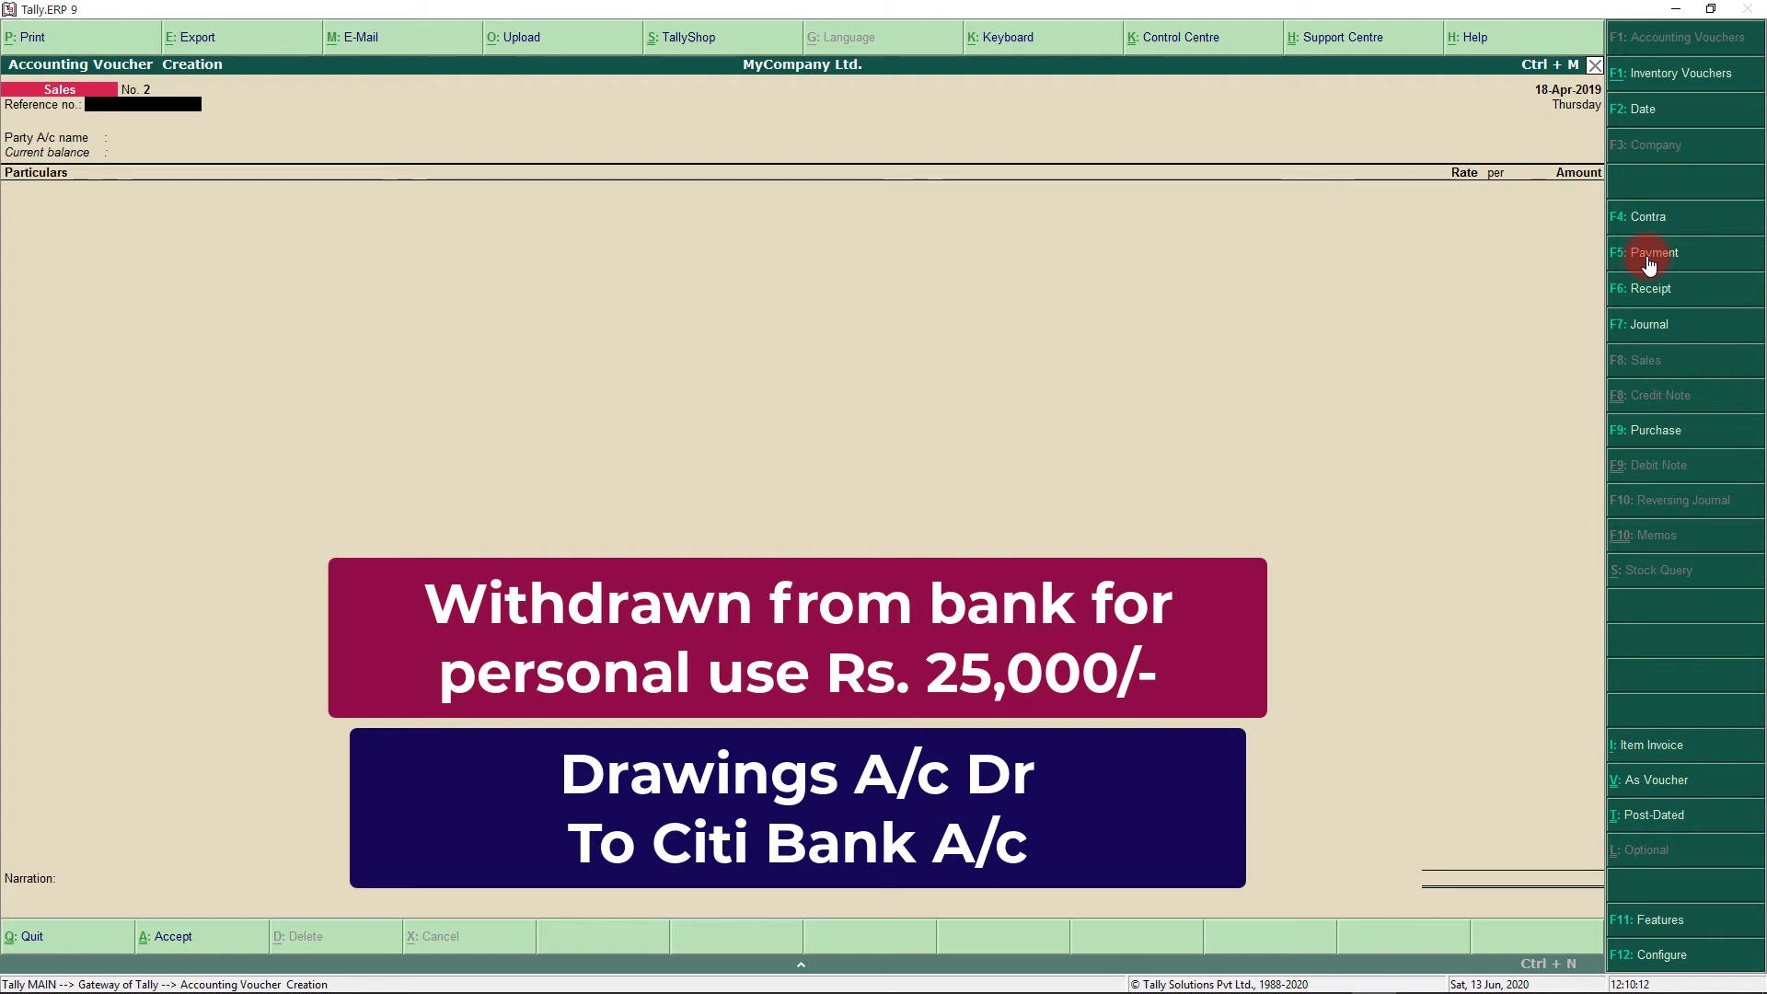
- Switch to a Payment voucher and set its date to 18-4-2019
click(1648, 258)
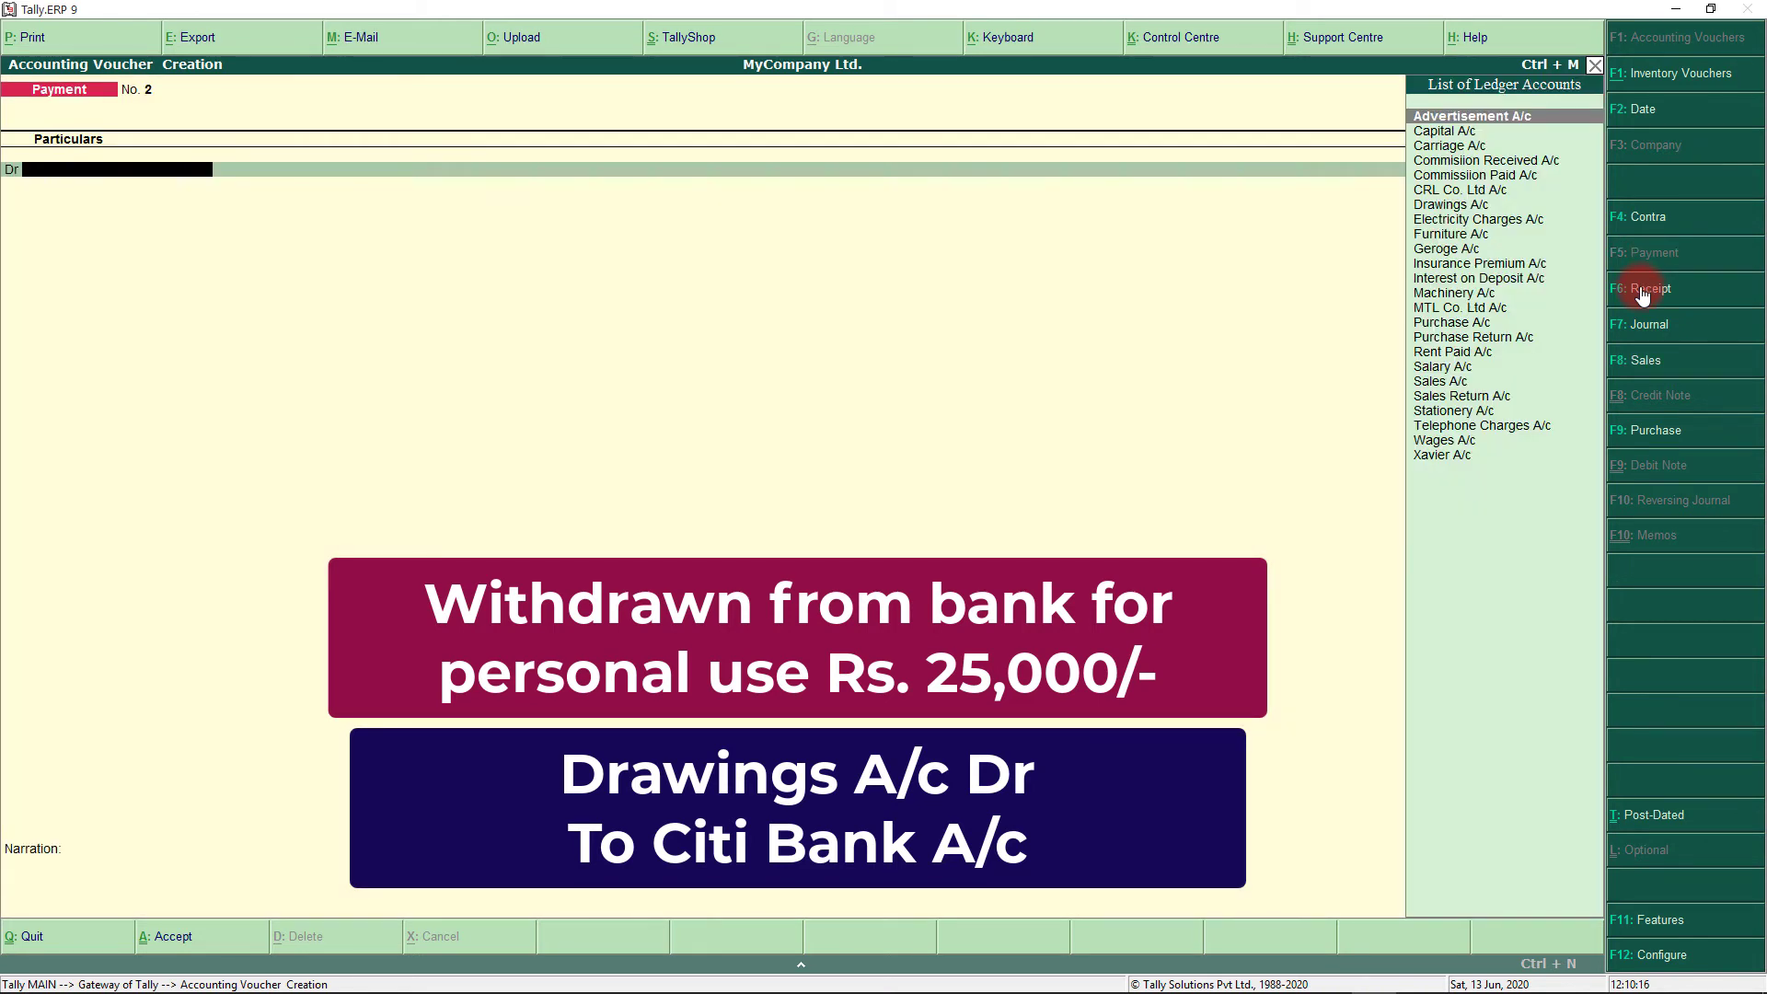
key(F2)
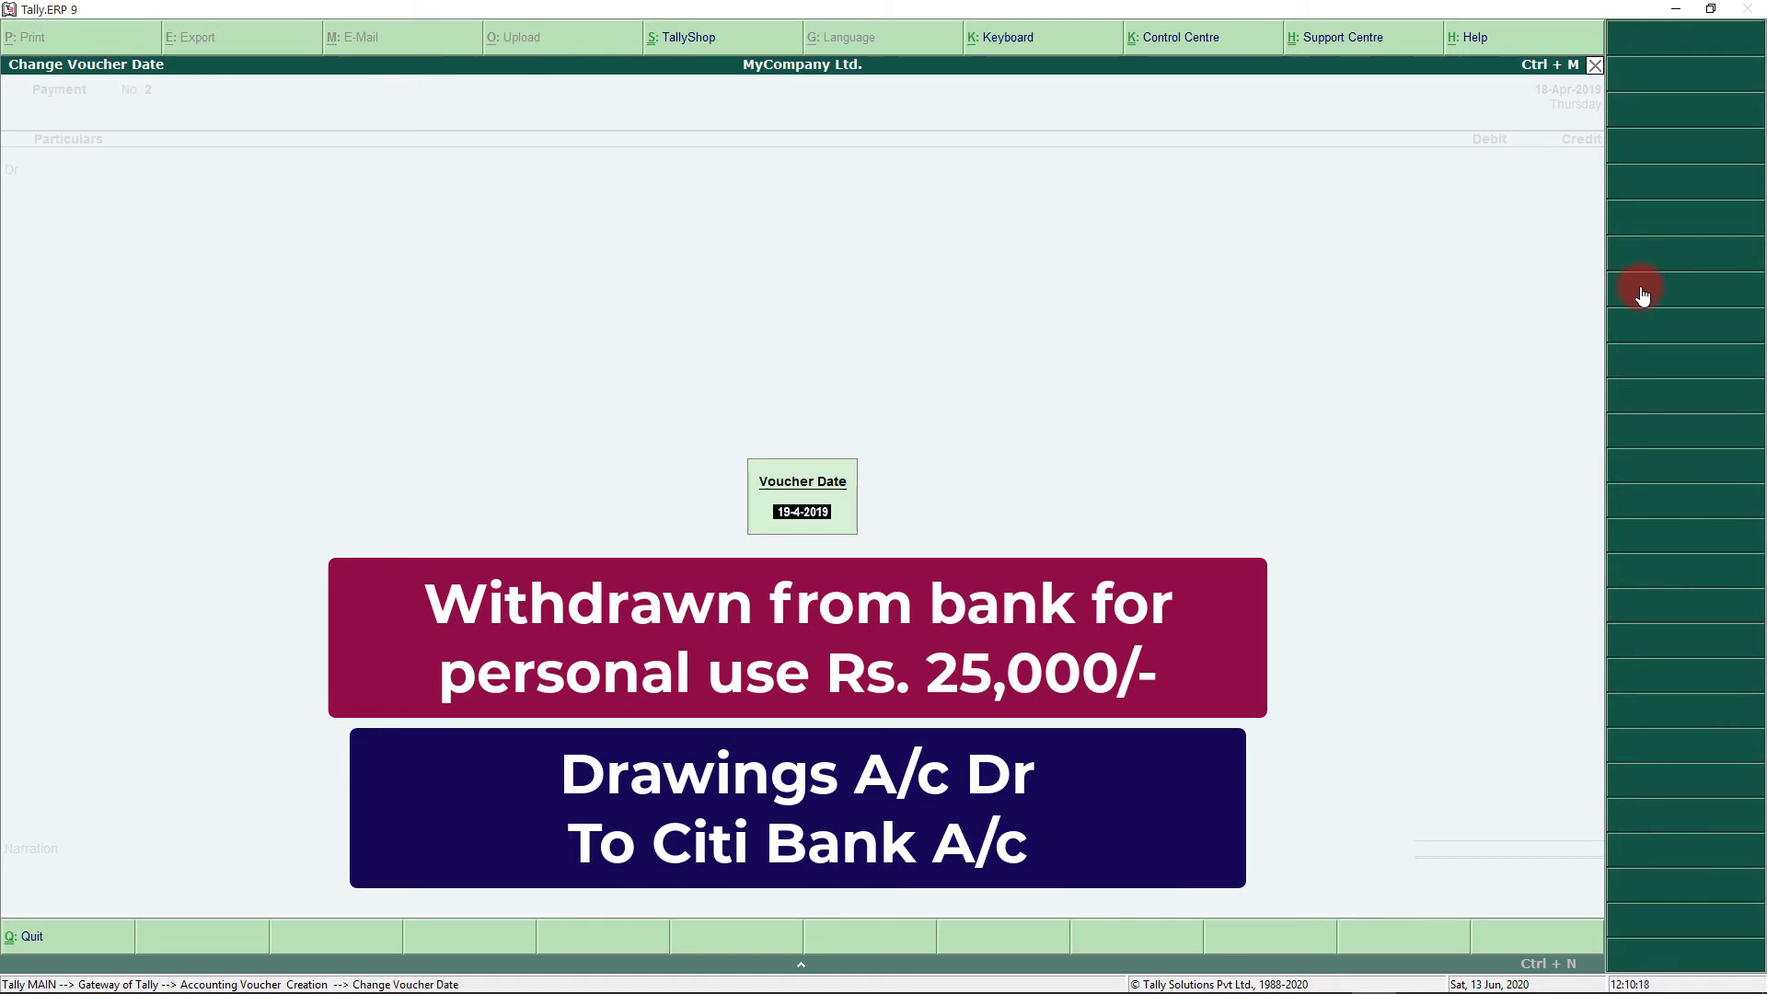
text(18-4-2019)
key(Return)
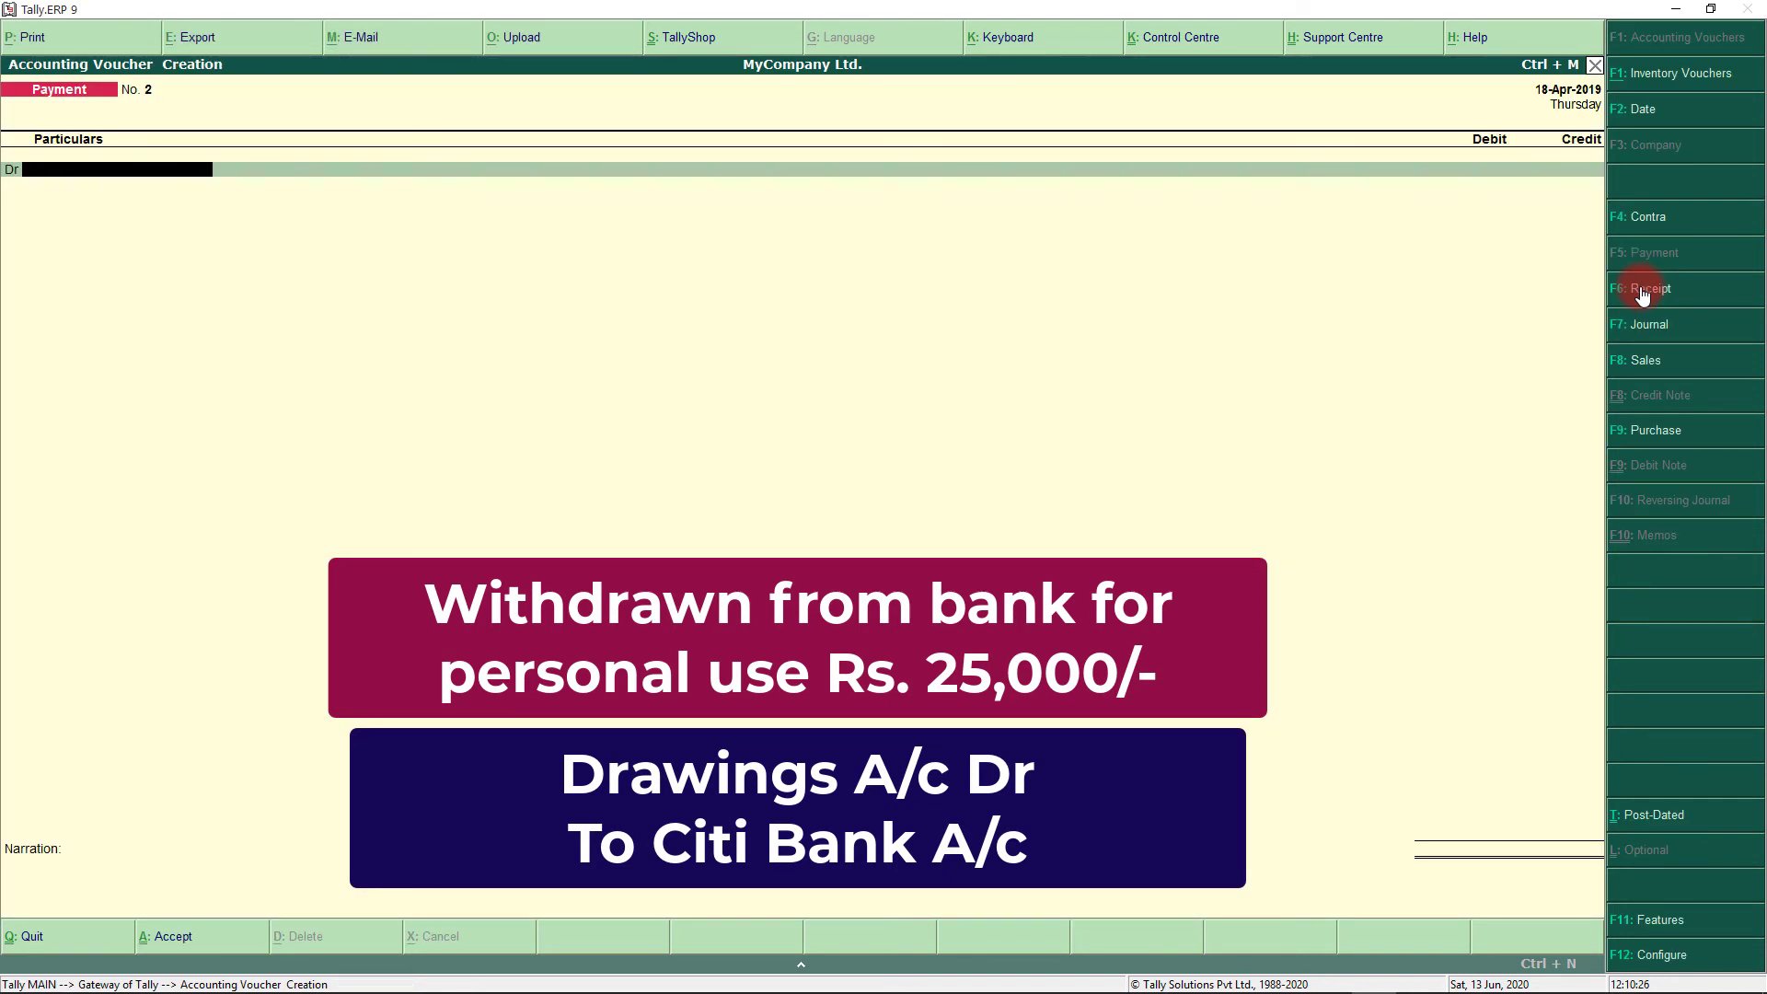
- Debit Drawings A/c with 25,000 and credit Citi Bank A/c with the same amount in the payment voucher
text(D)
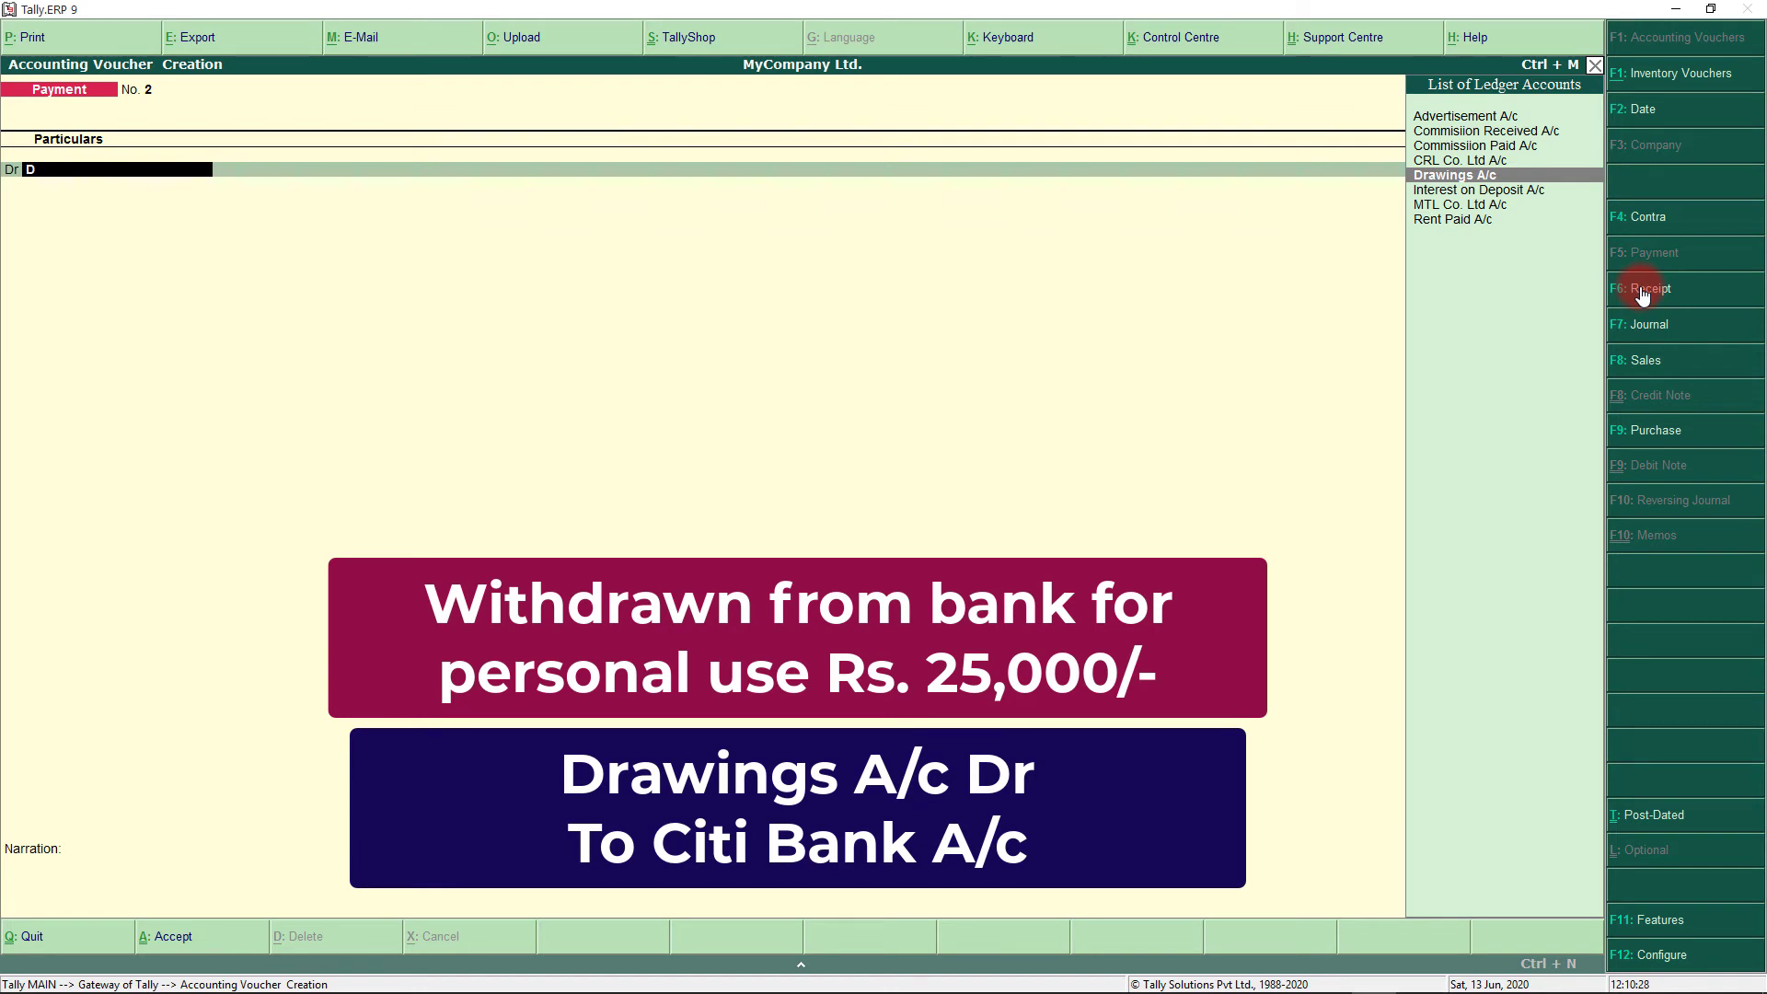
key(Return)
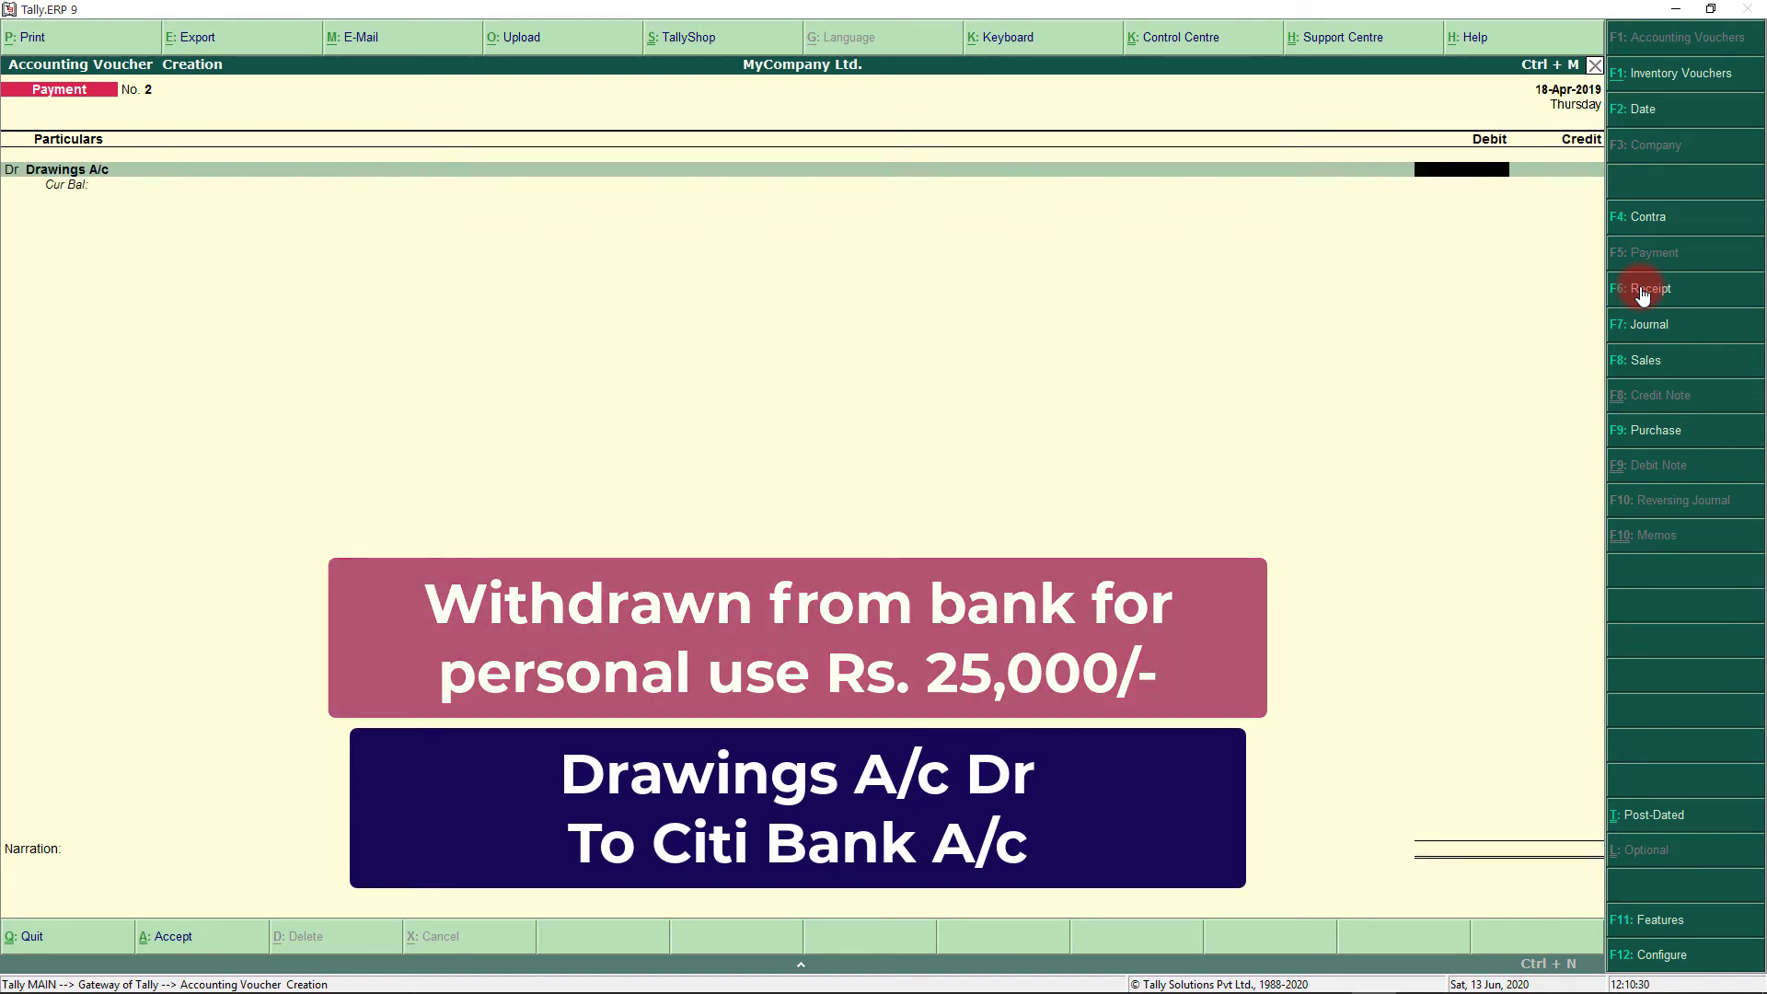
text(25000)
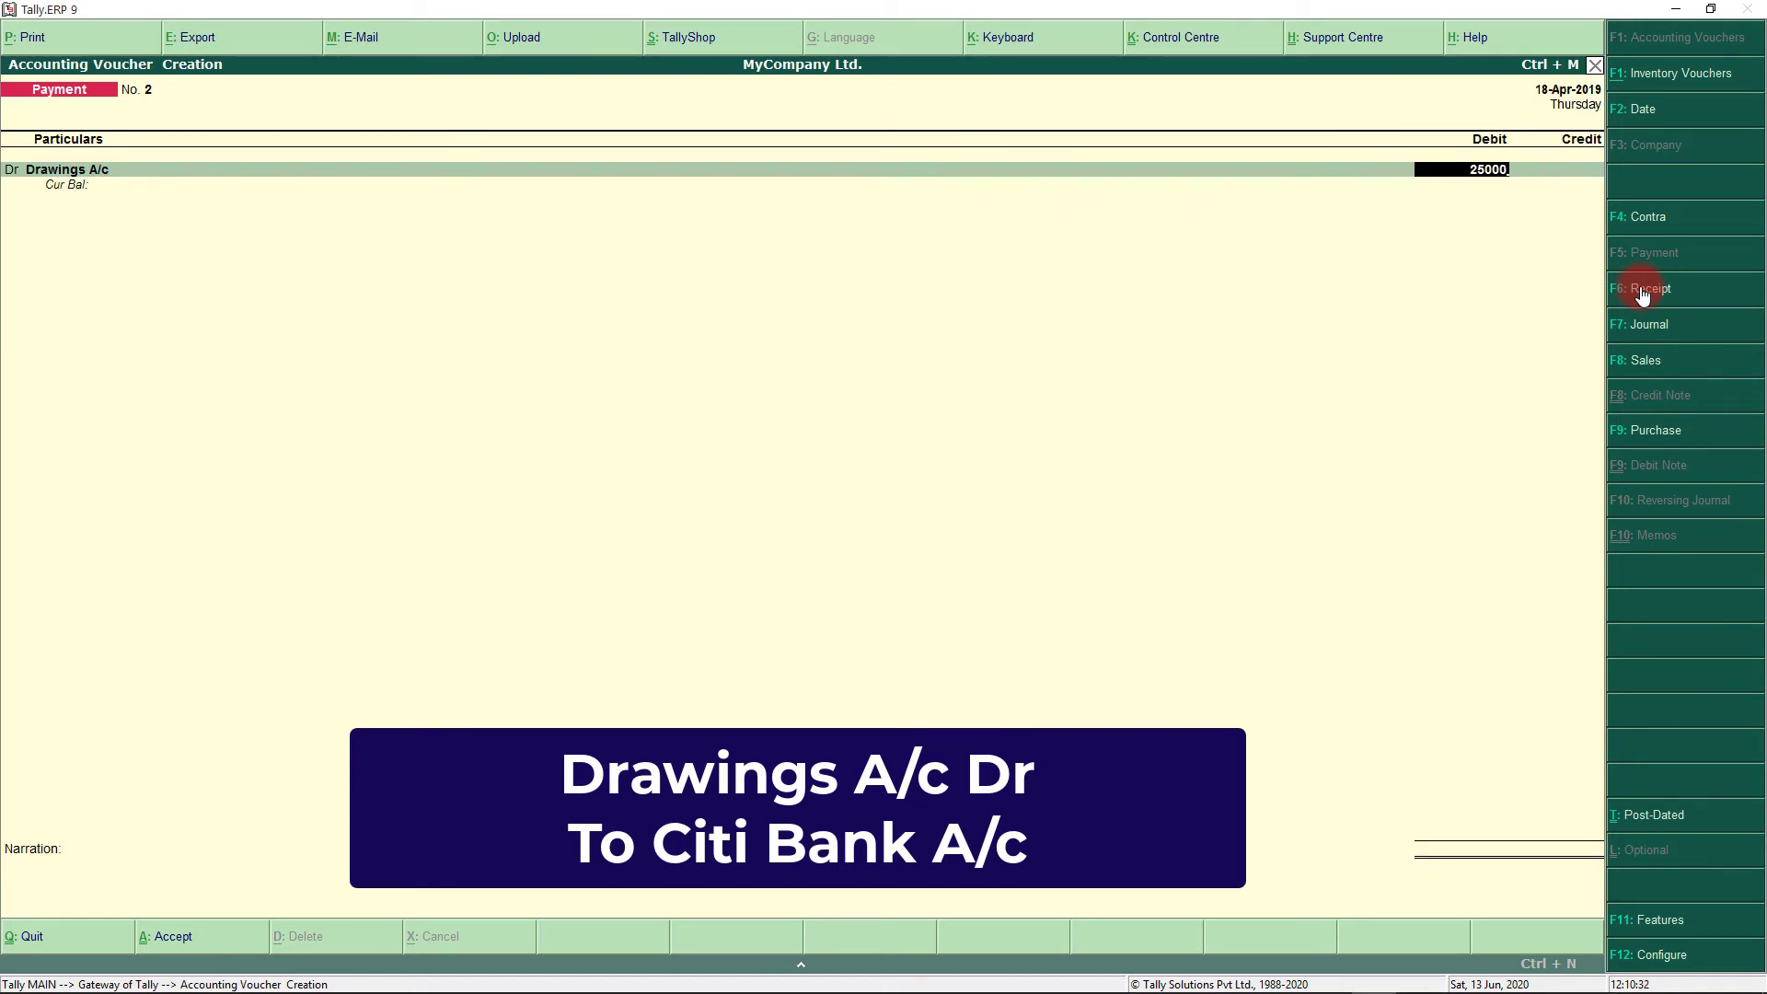
key(Return)
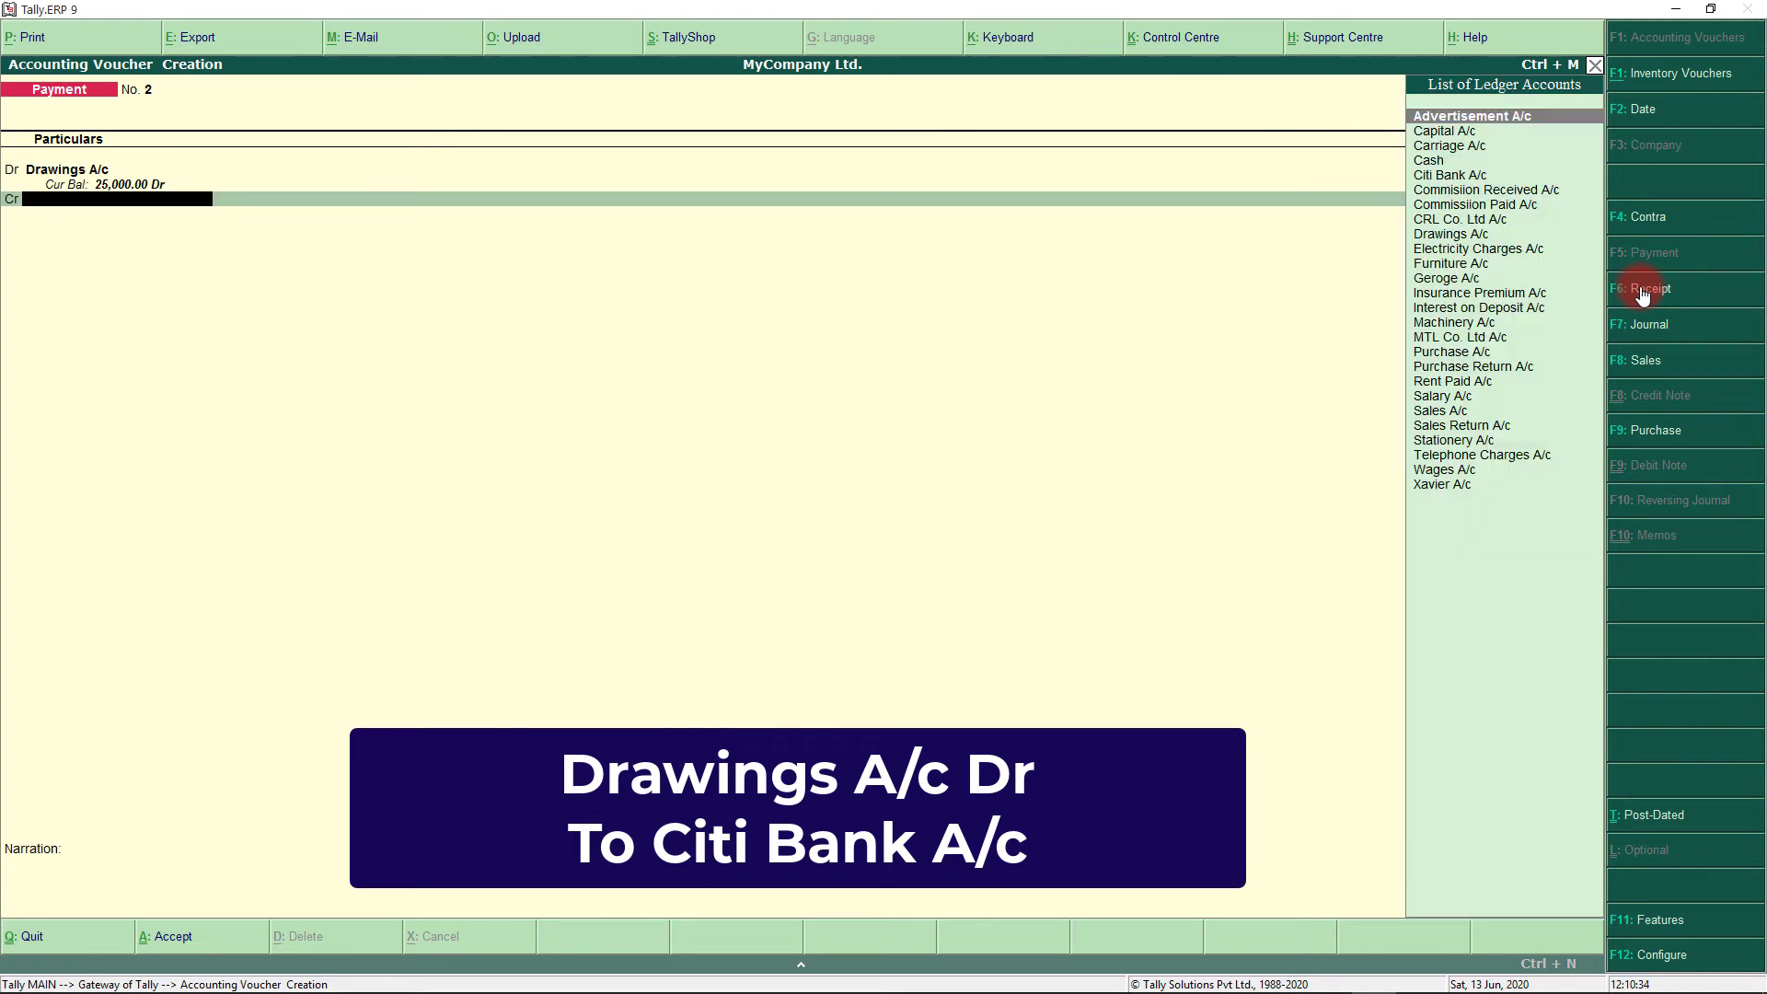
text(Ci)
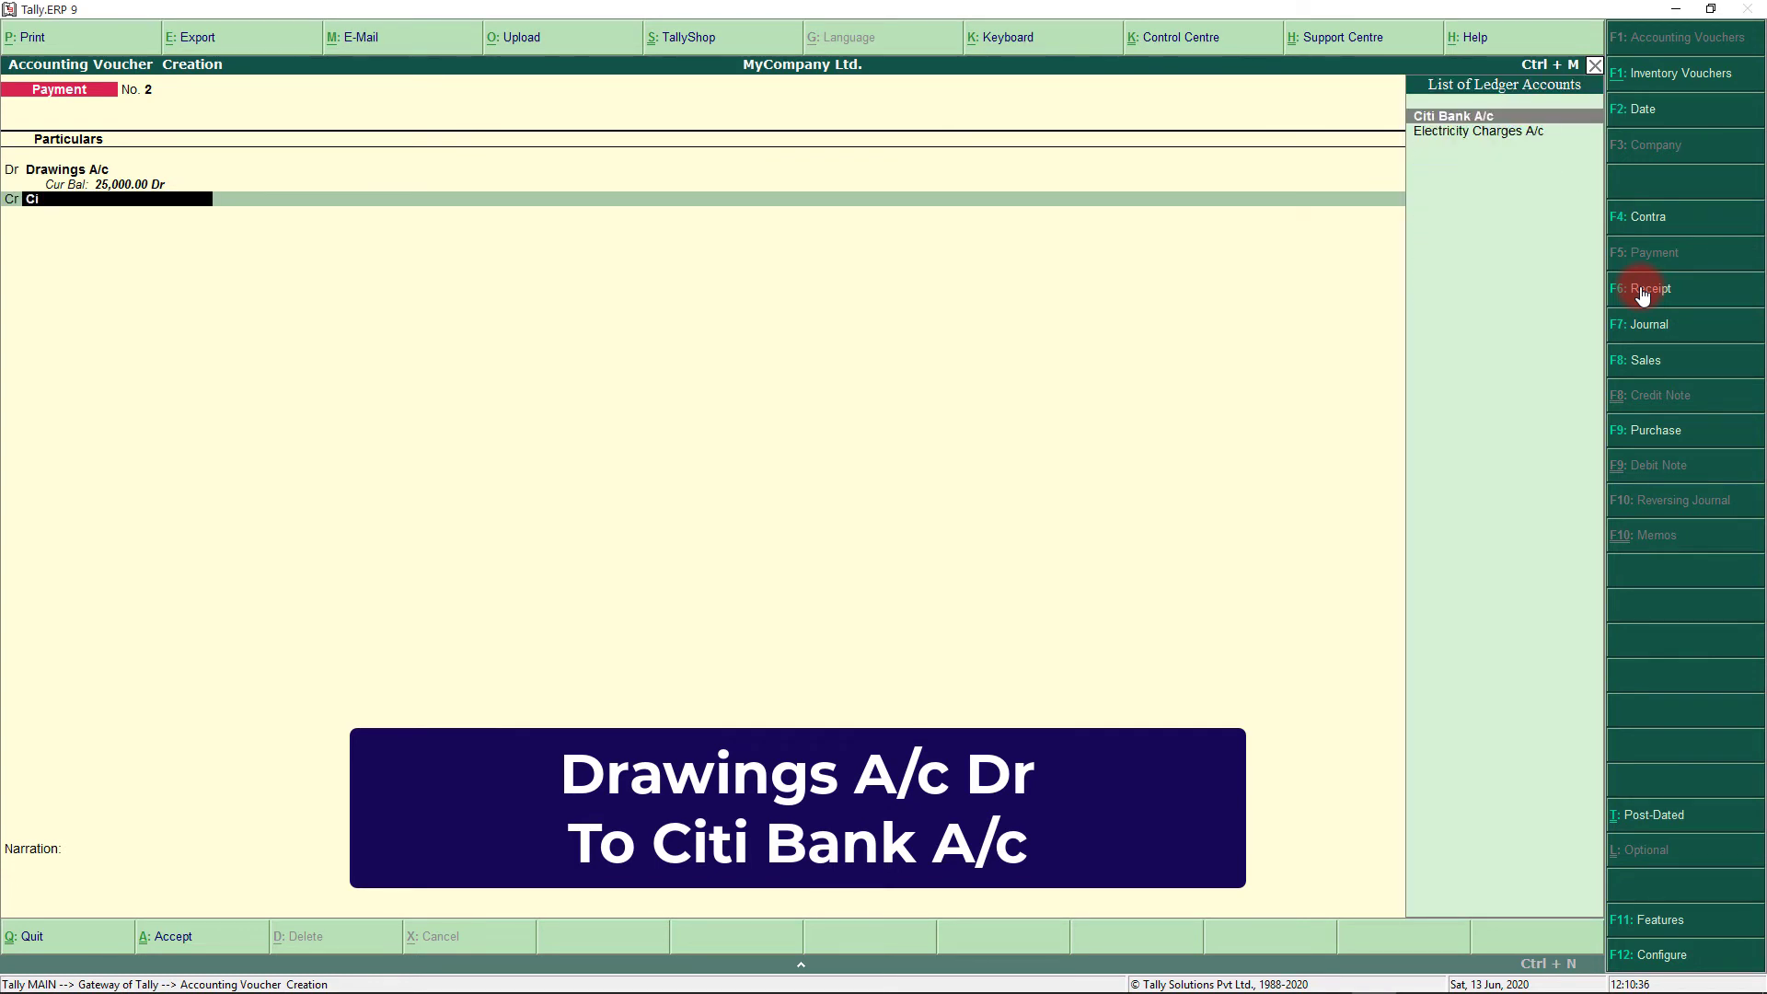
key(Return)
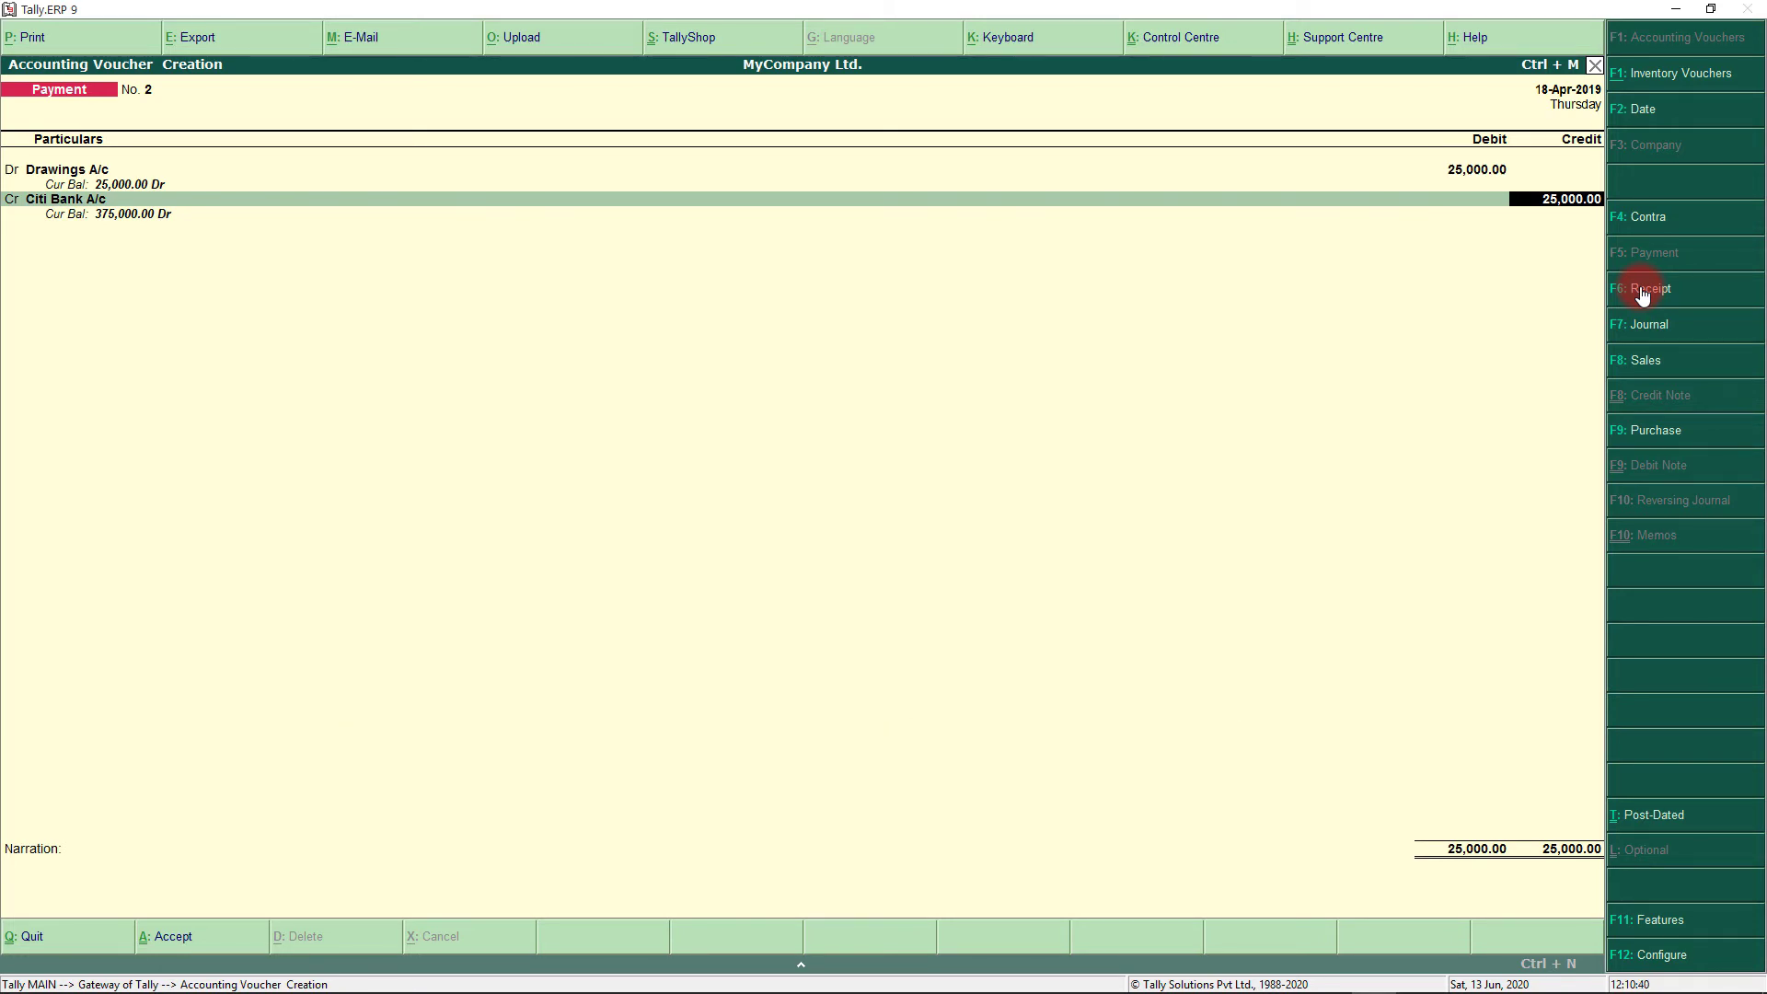
key(Return)
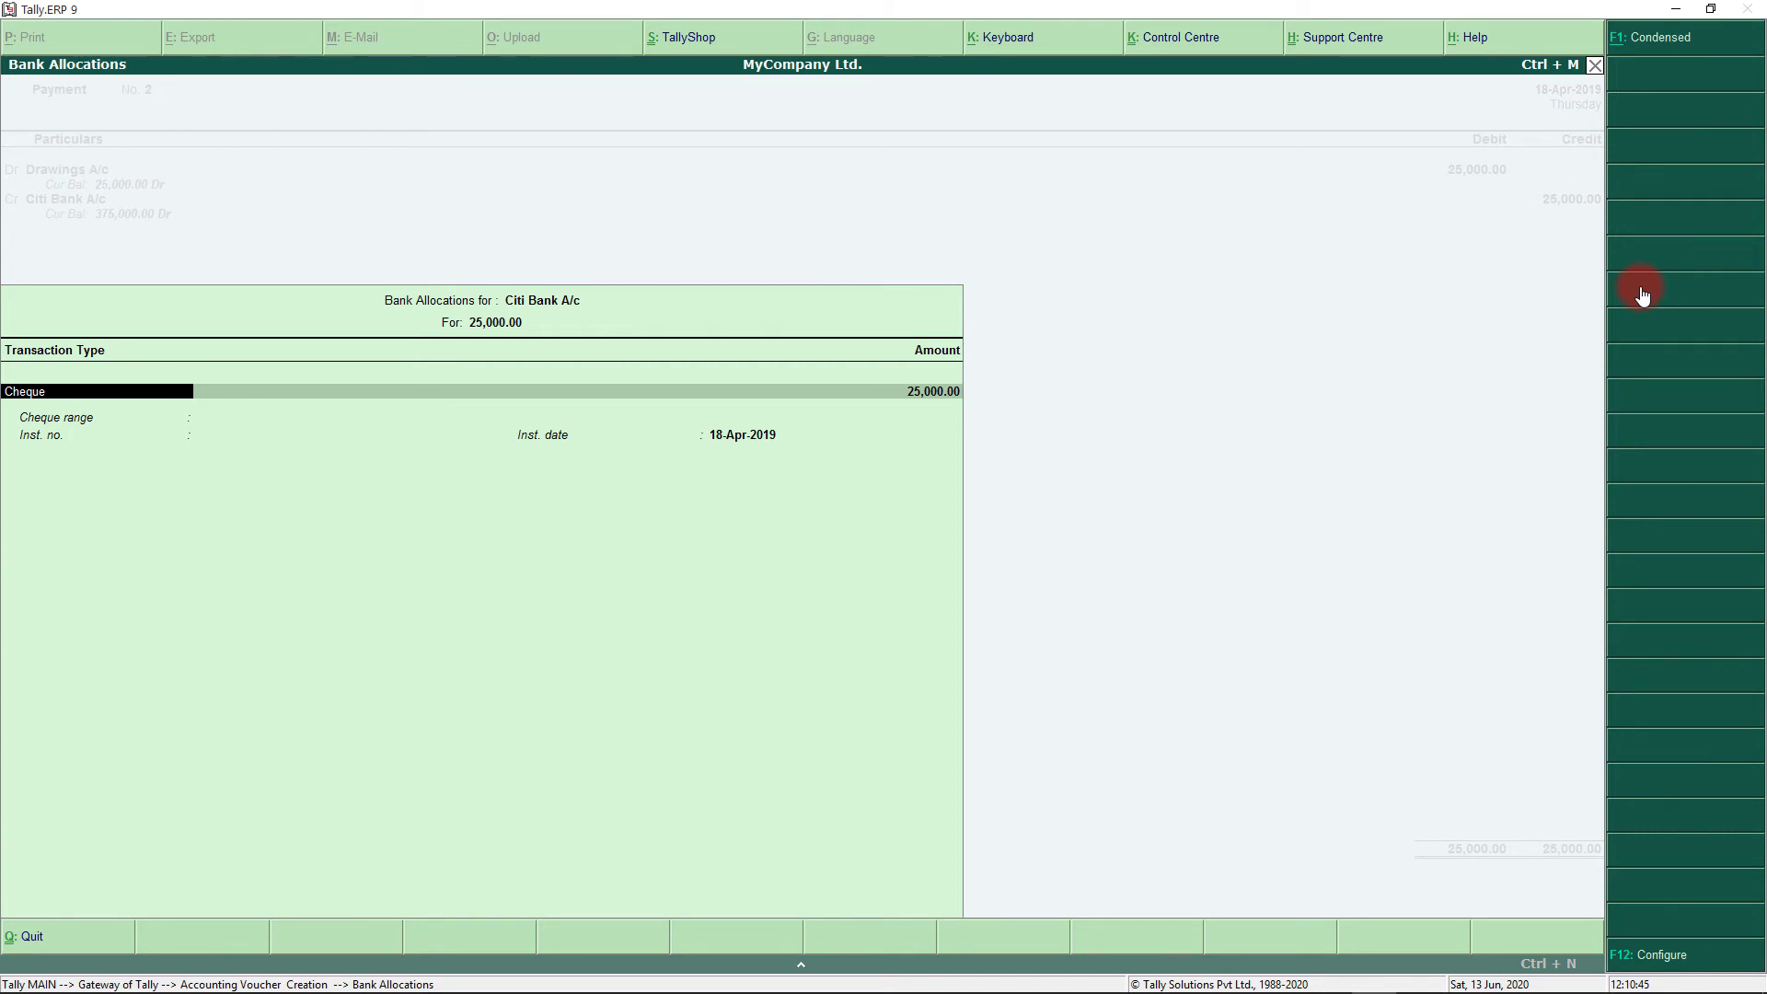
- Accept the Cheque bank allocation for Citi Bank A/c without an instrument number and save the payment voucher without a narration
key(Return)
key(Return)
key(Return)
key(Return)
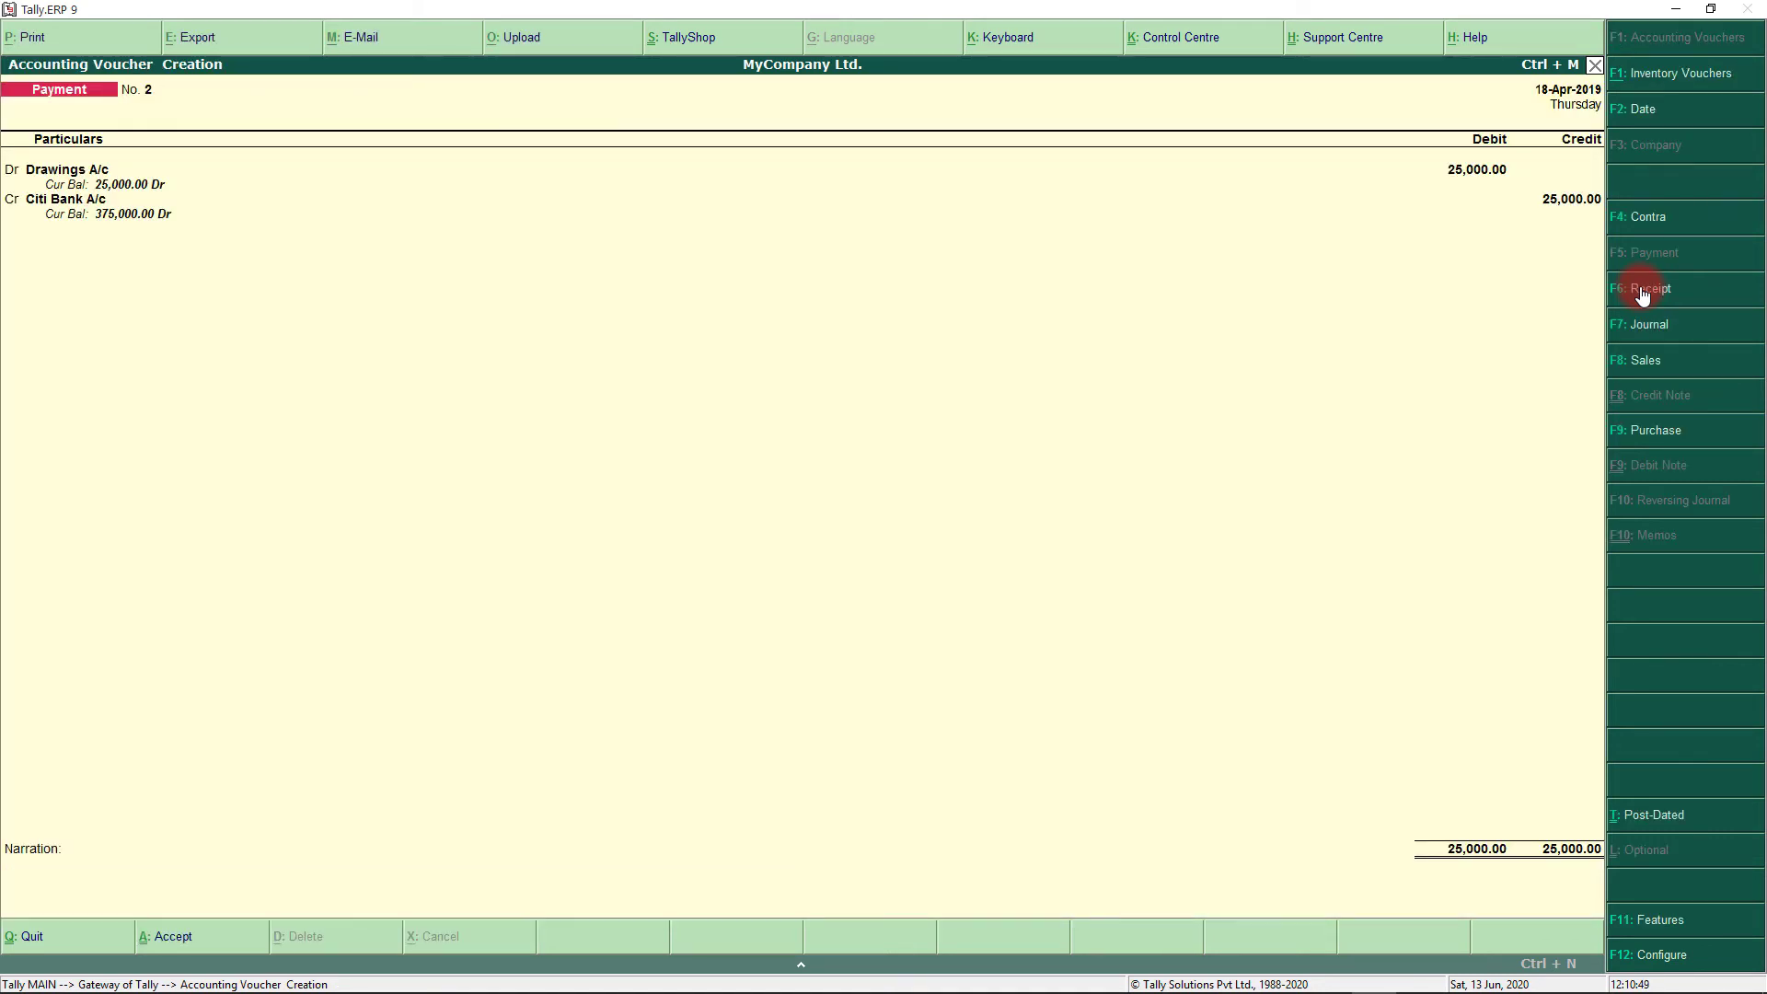
key(Return)
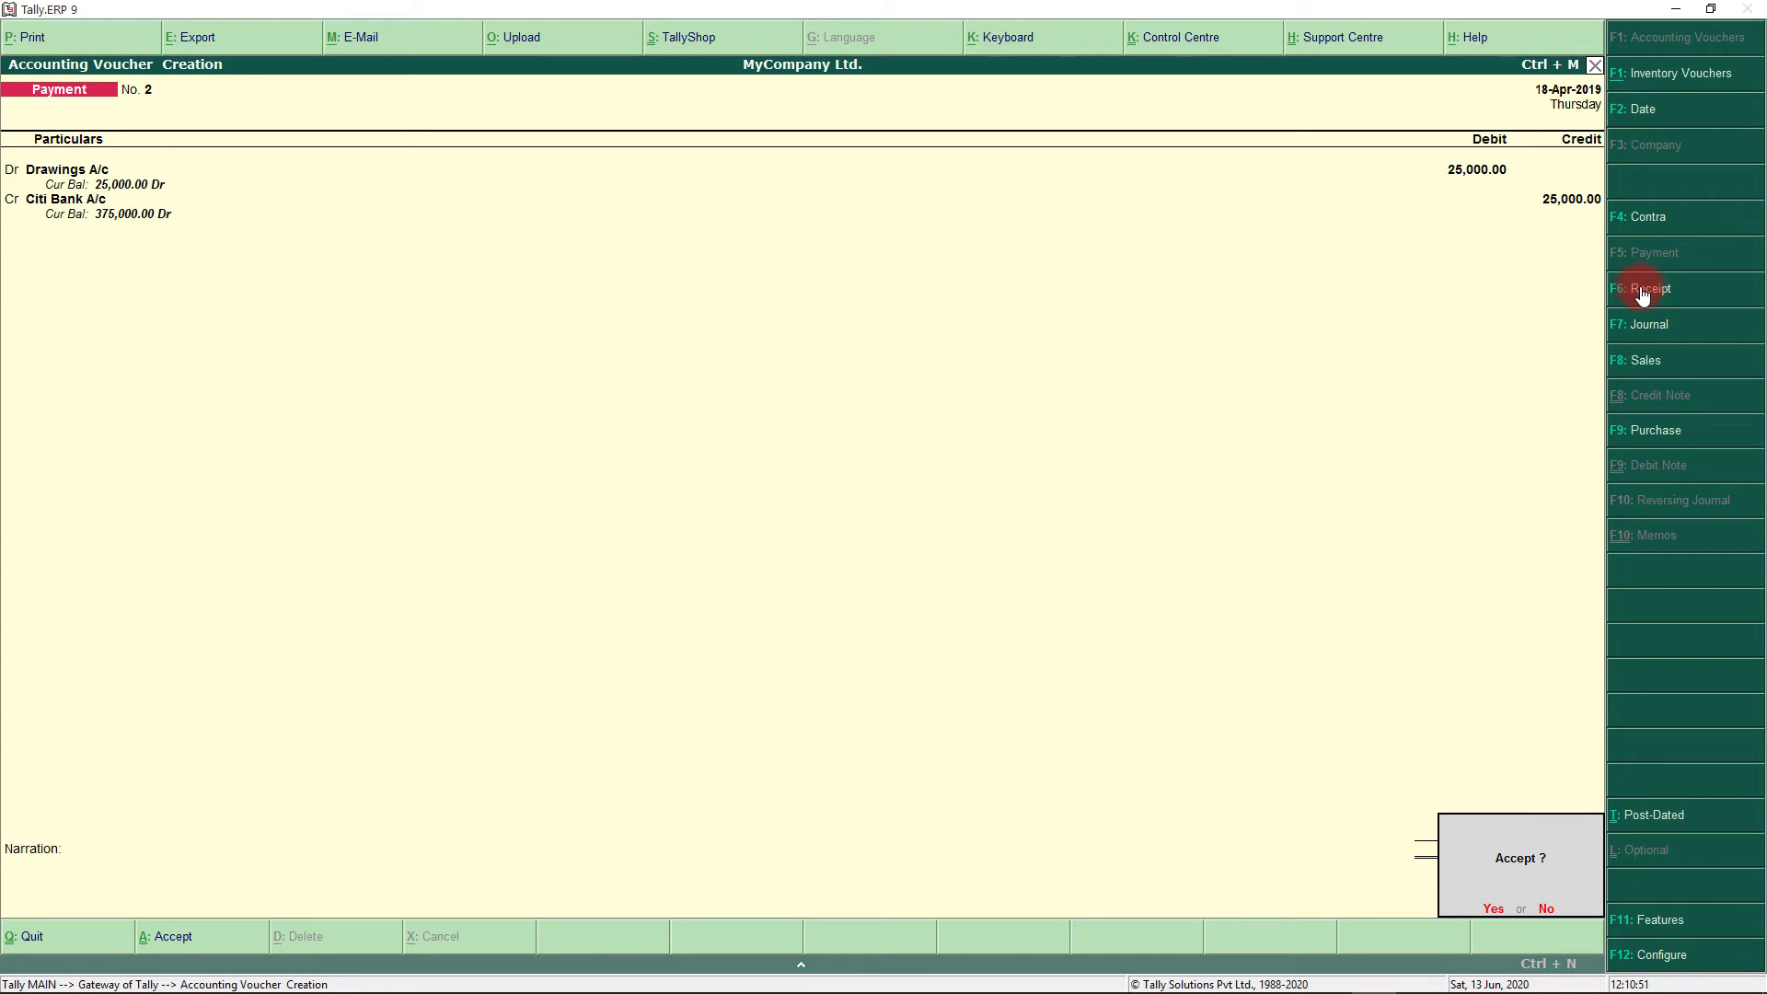
key(Return)
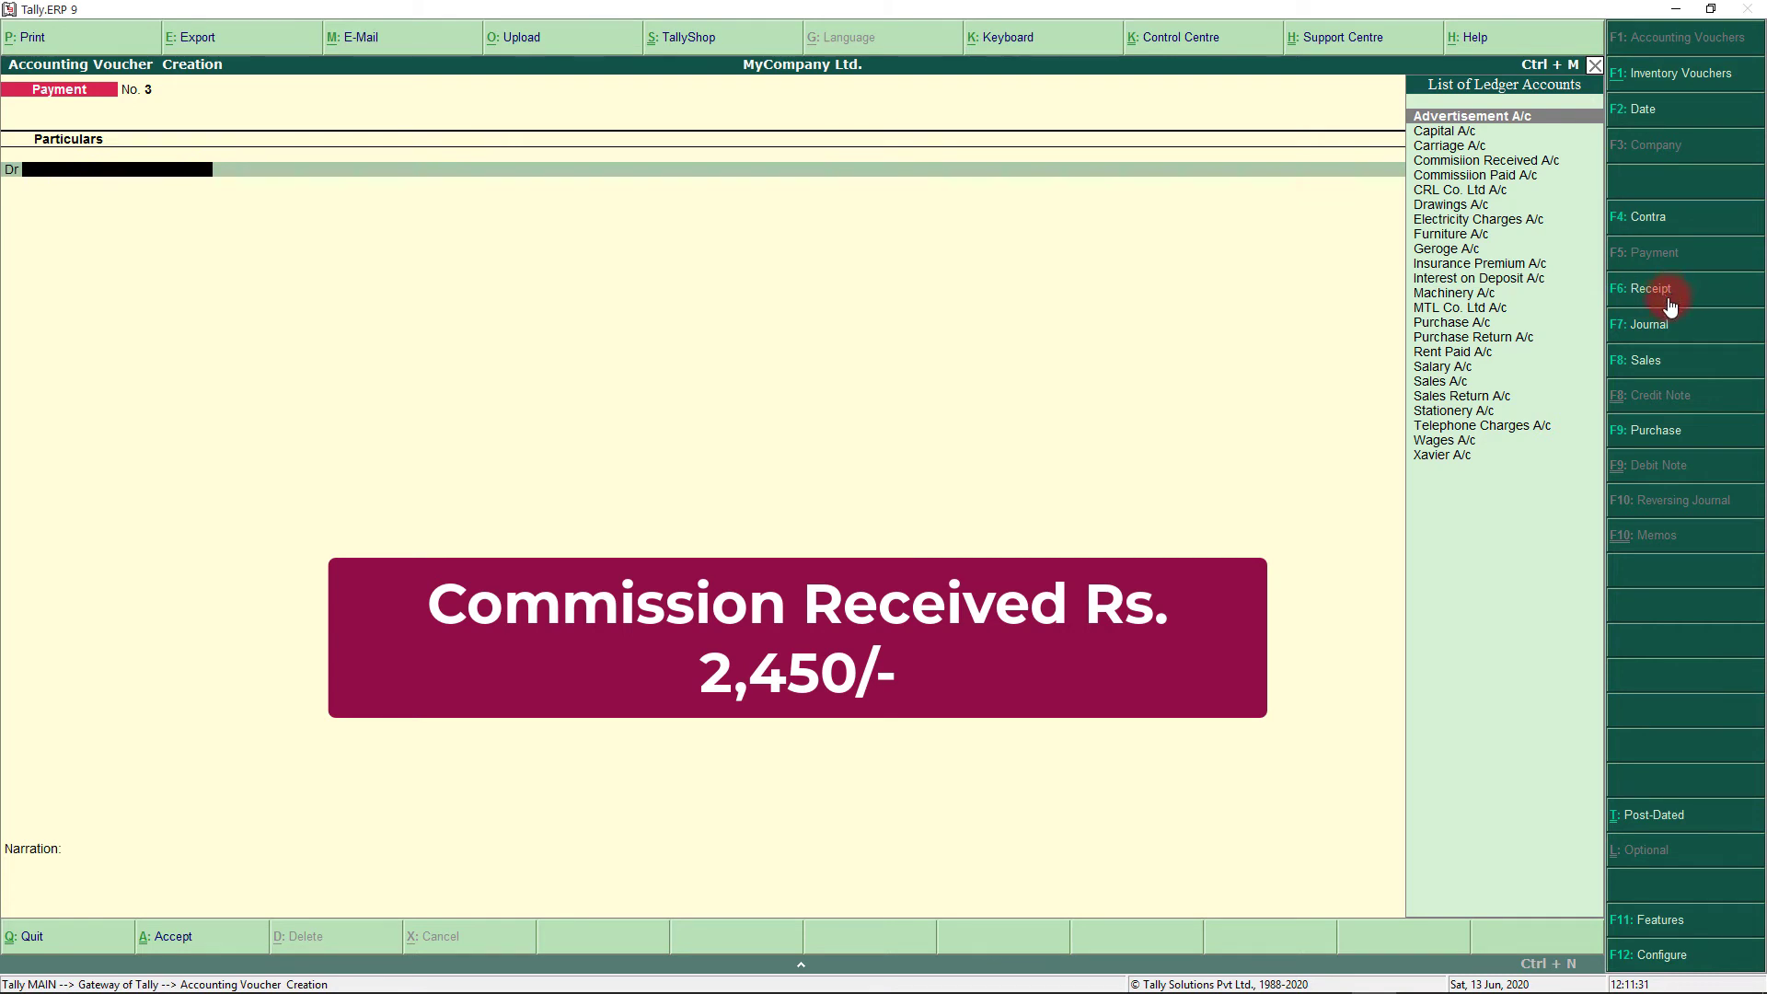
- Switch to a Receipt voucher and set its date to 15-4-2019
click(1646, 289)
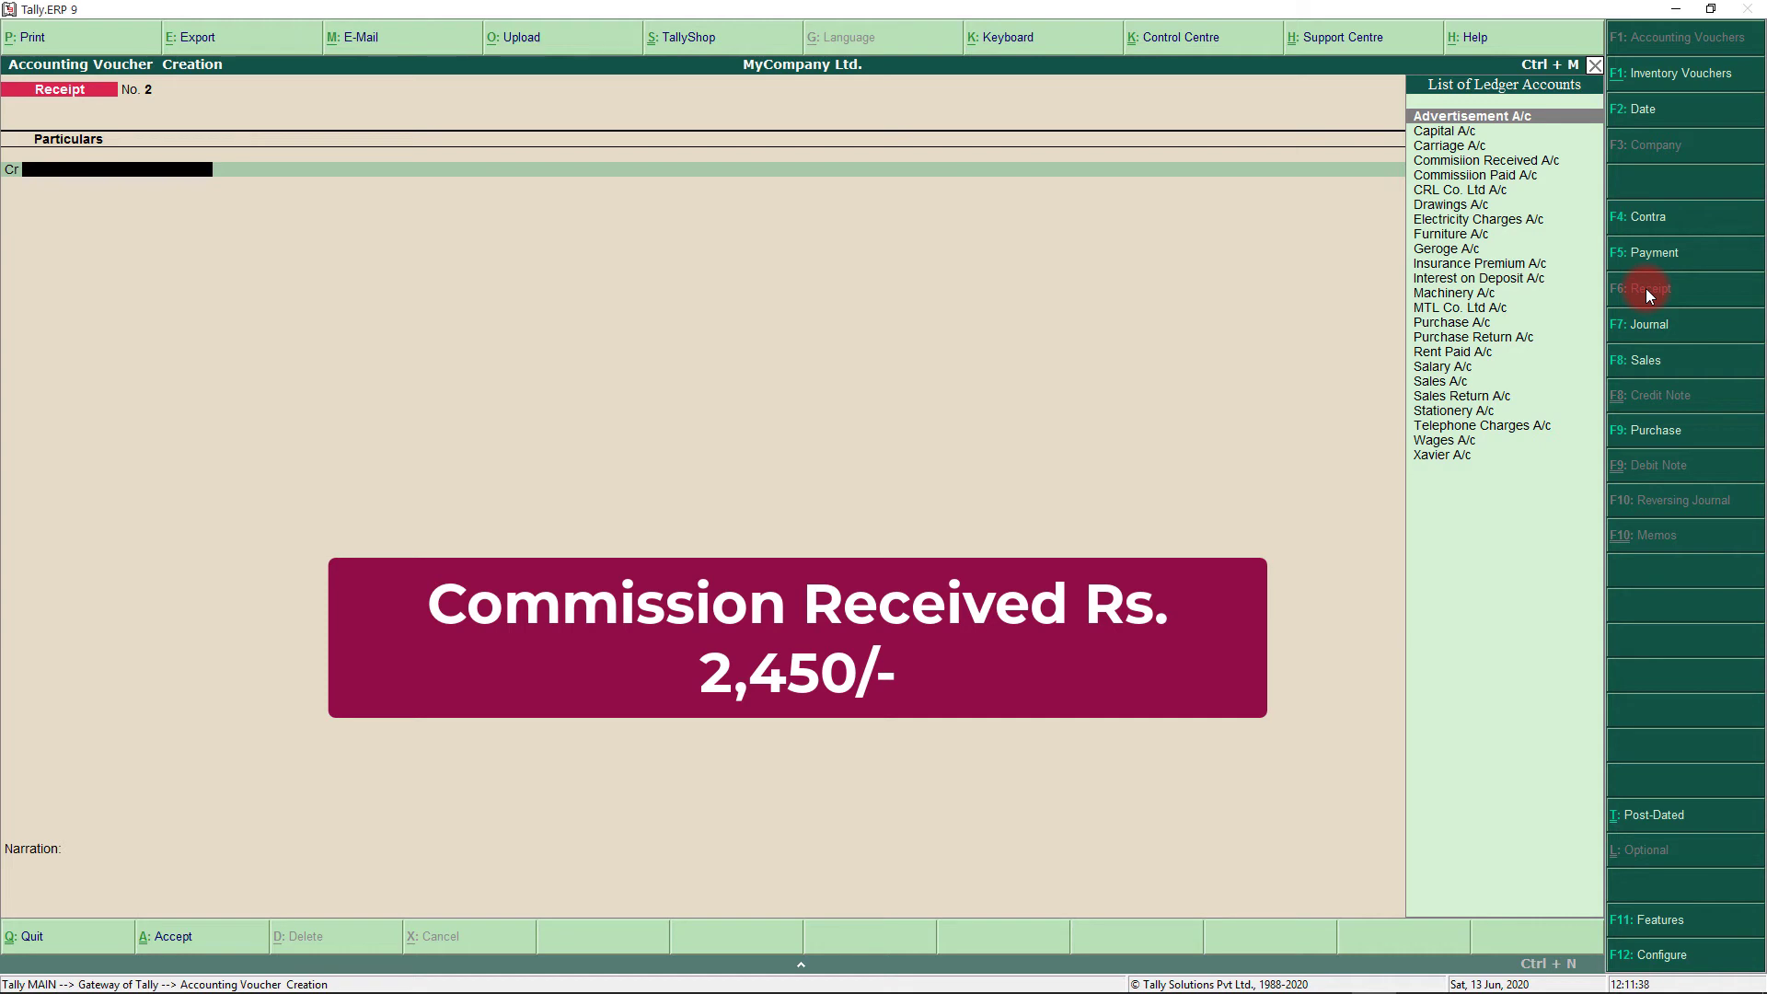
key(F2)
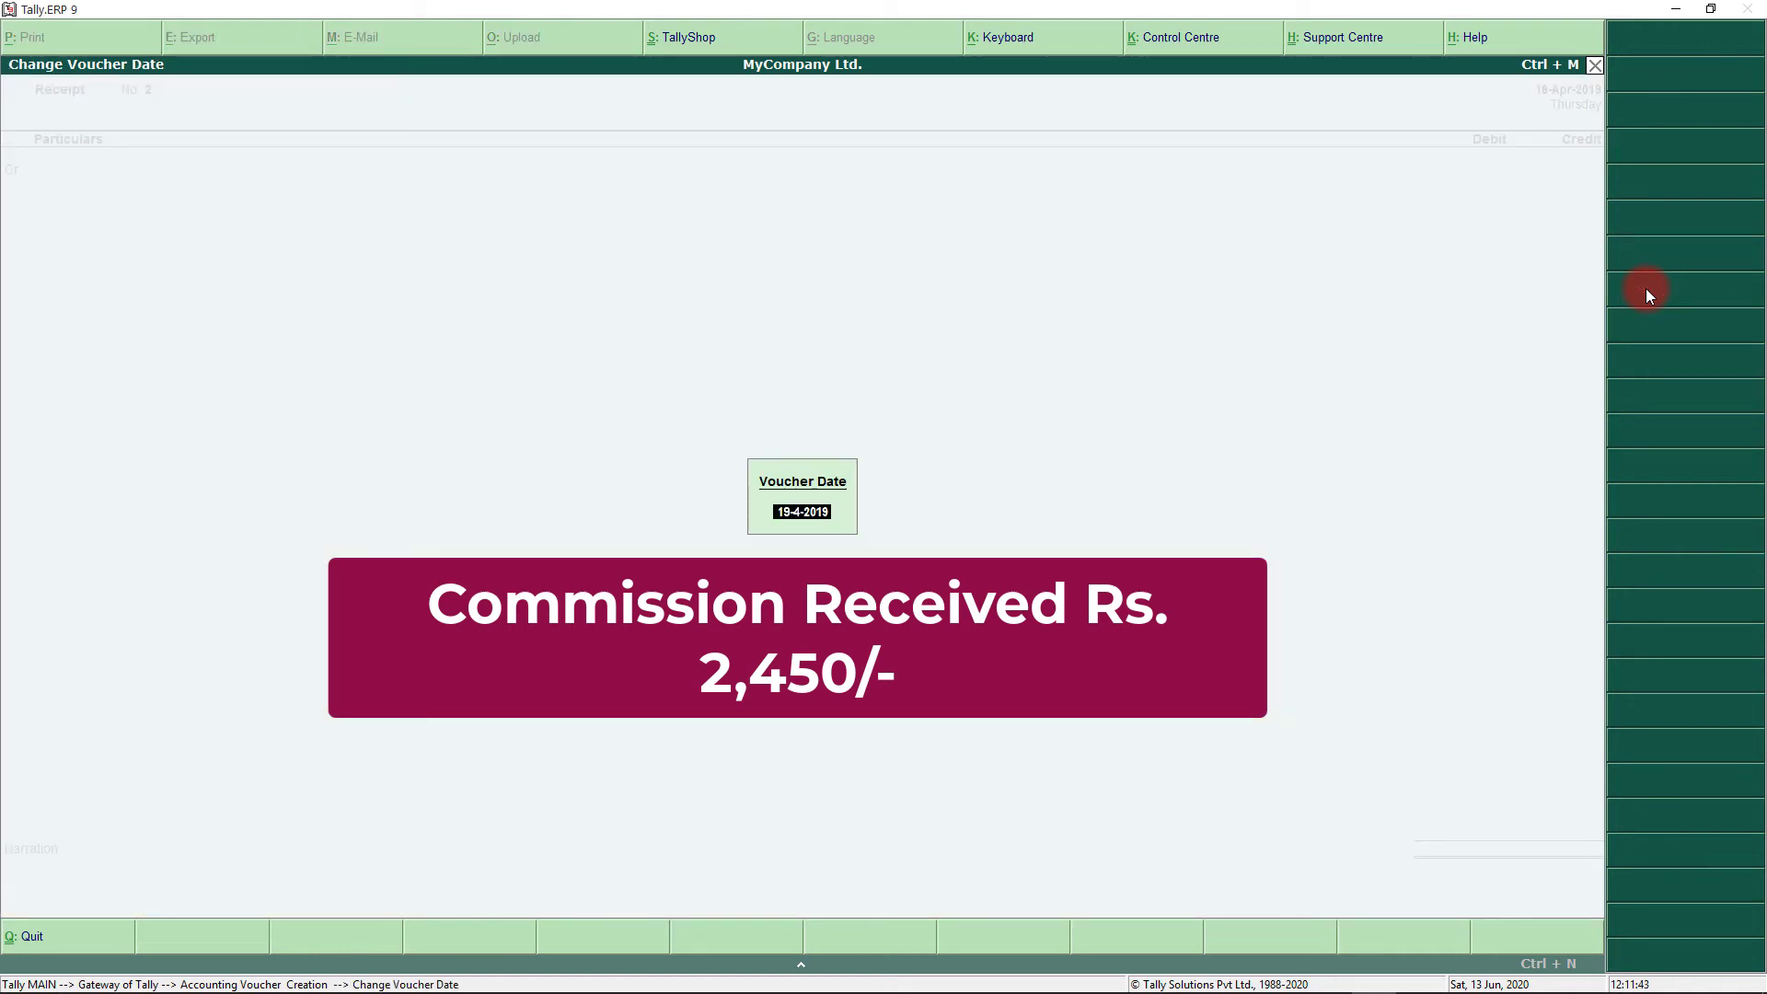
text(15-4-2019)
key(Return)
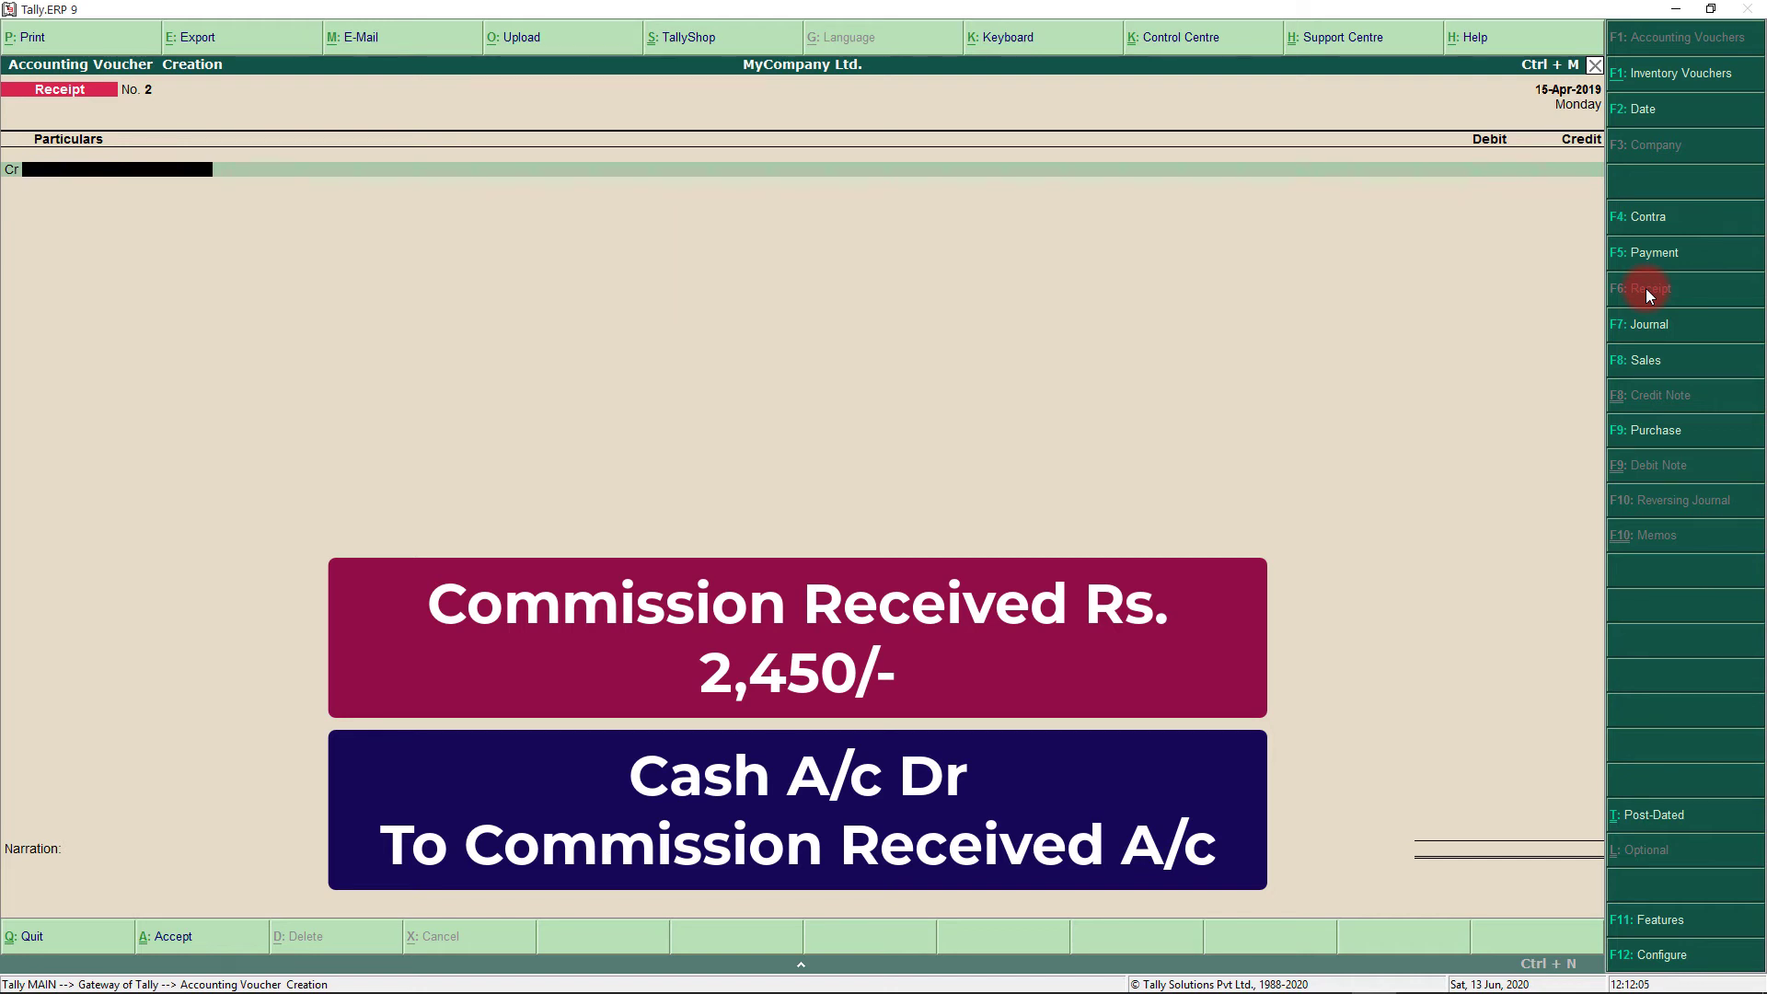
- Credit the commission received ledger with 2,450 in the receipt voucher
text(C)
key(Down)
key(Down)
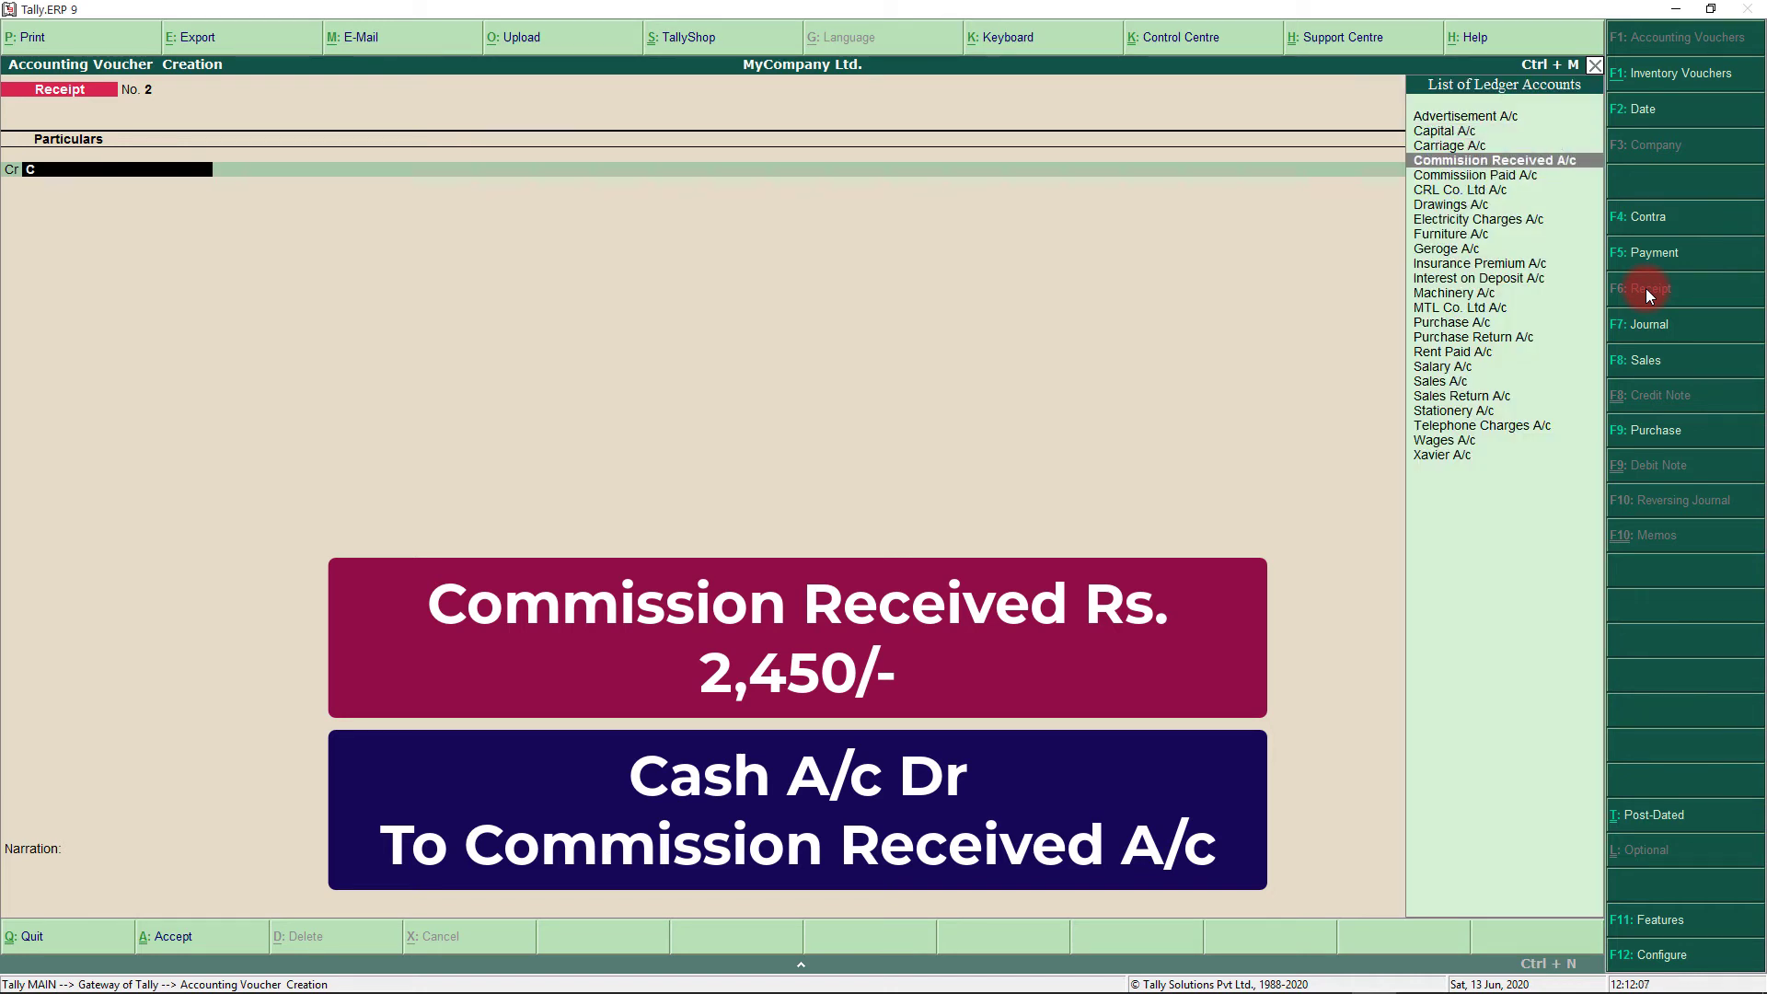
key(Return)
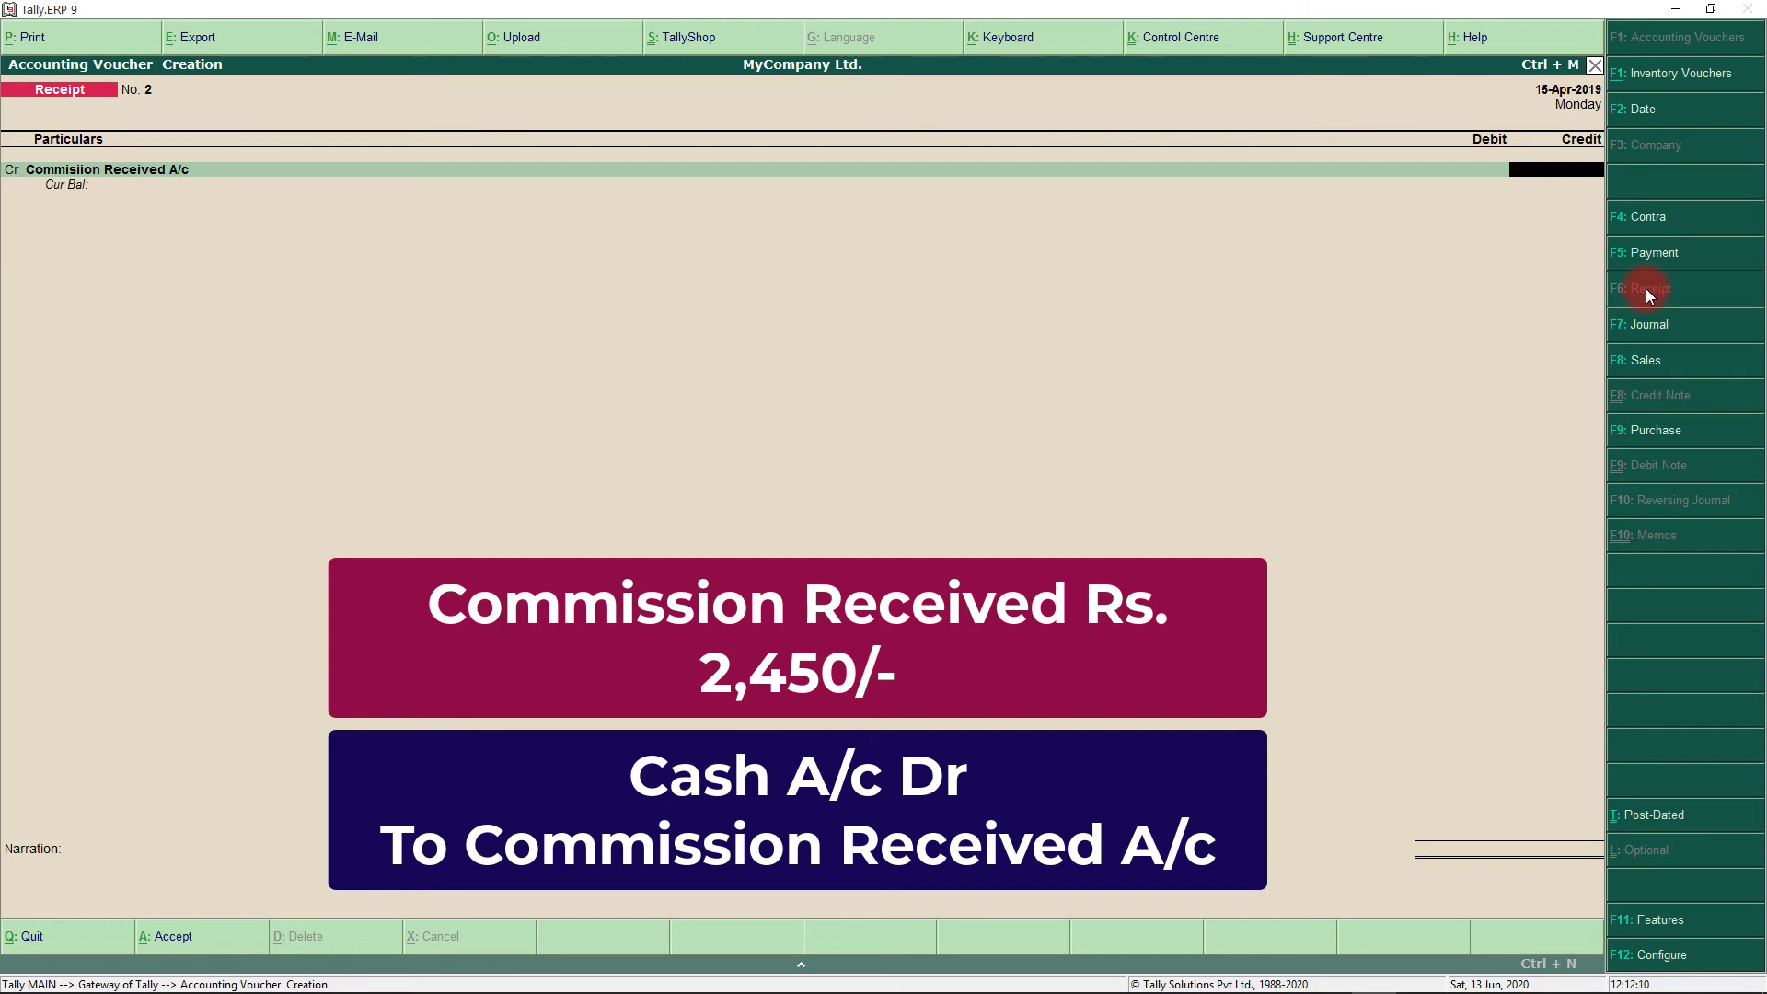
text(2450)
key(Return)
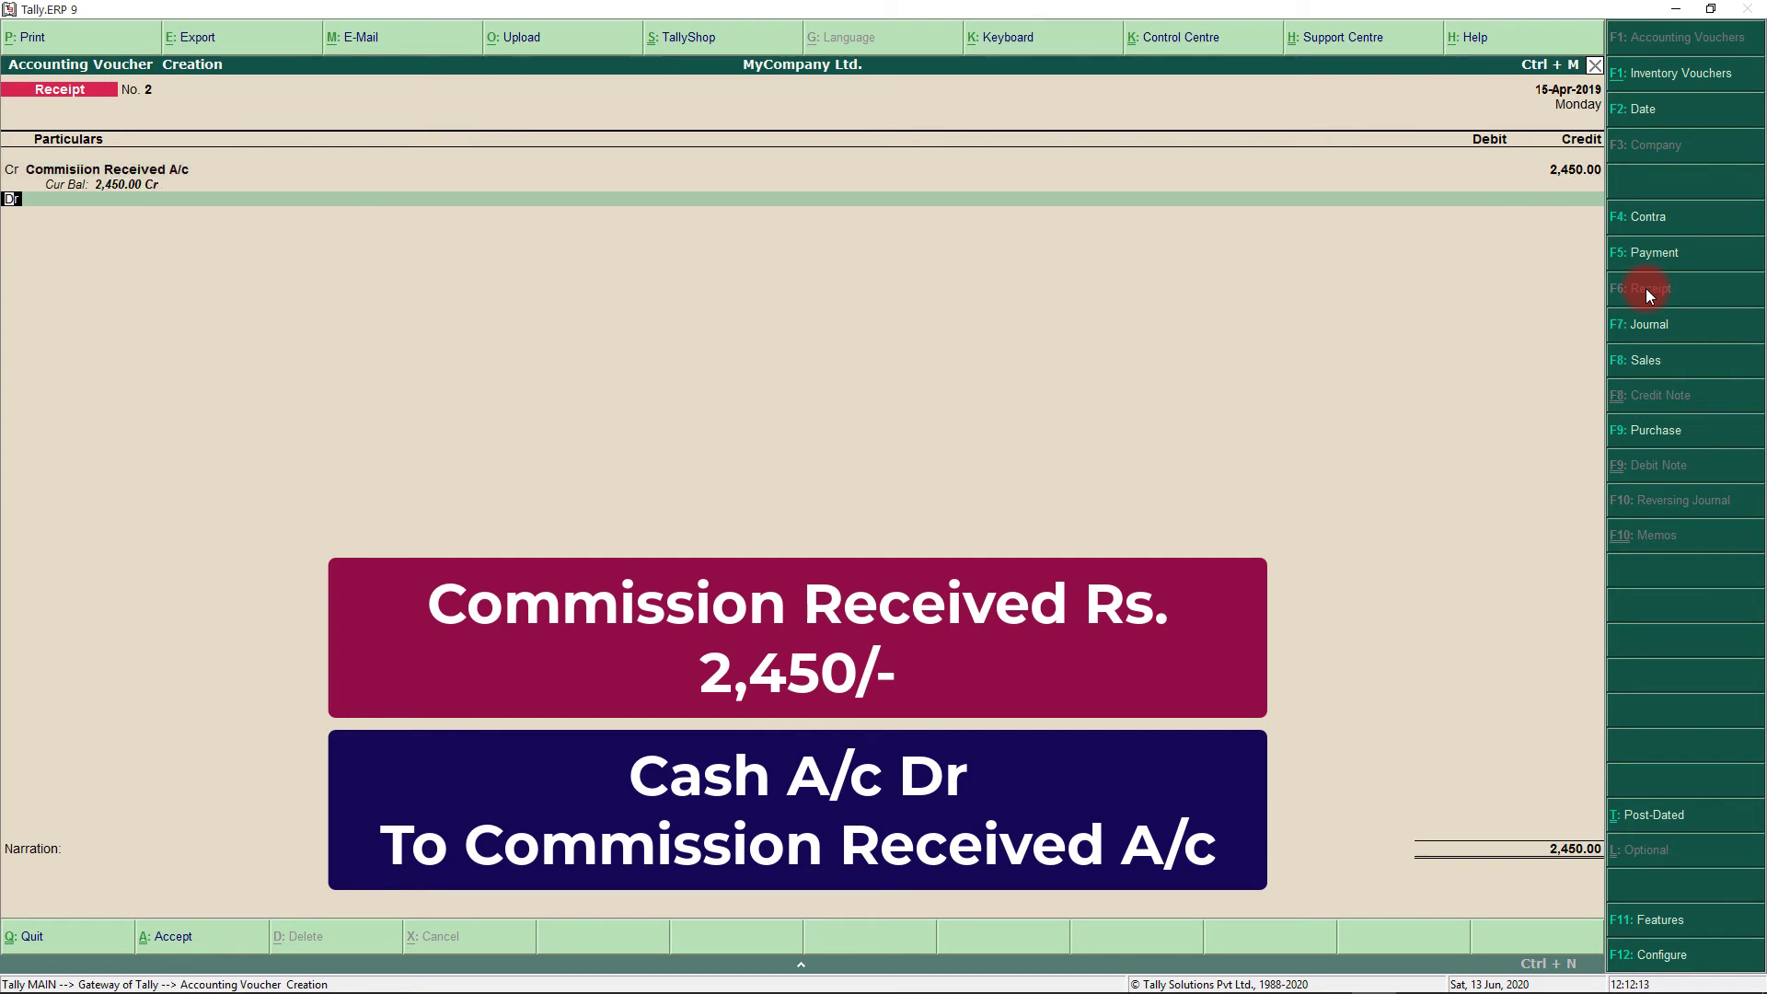
- Debit Cash with 2,450 and save the receipt voucher without a narration
key(Return)
key(Down)
key(Down)
key(Down)
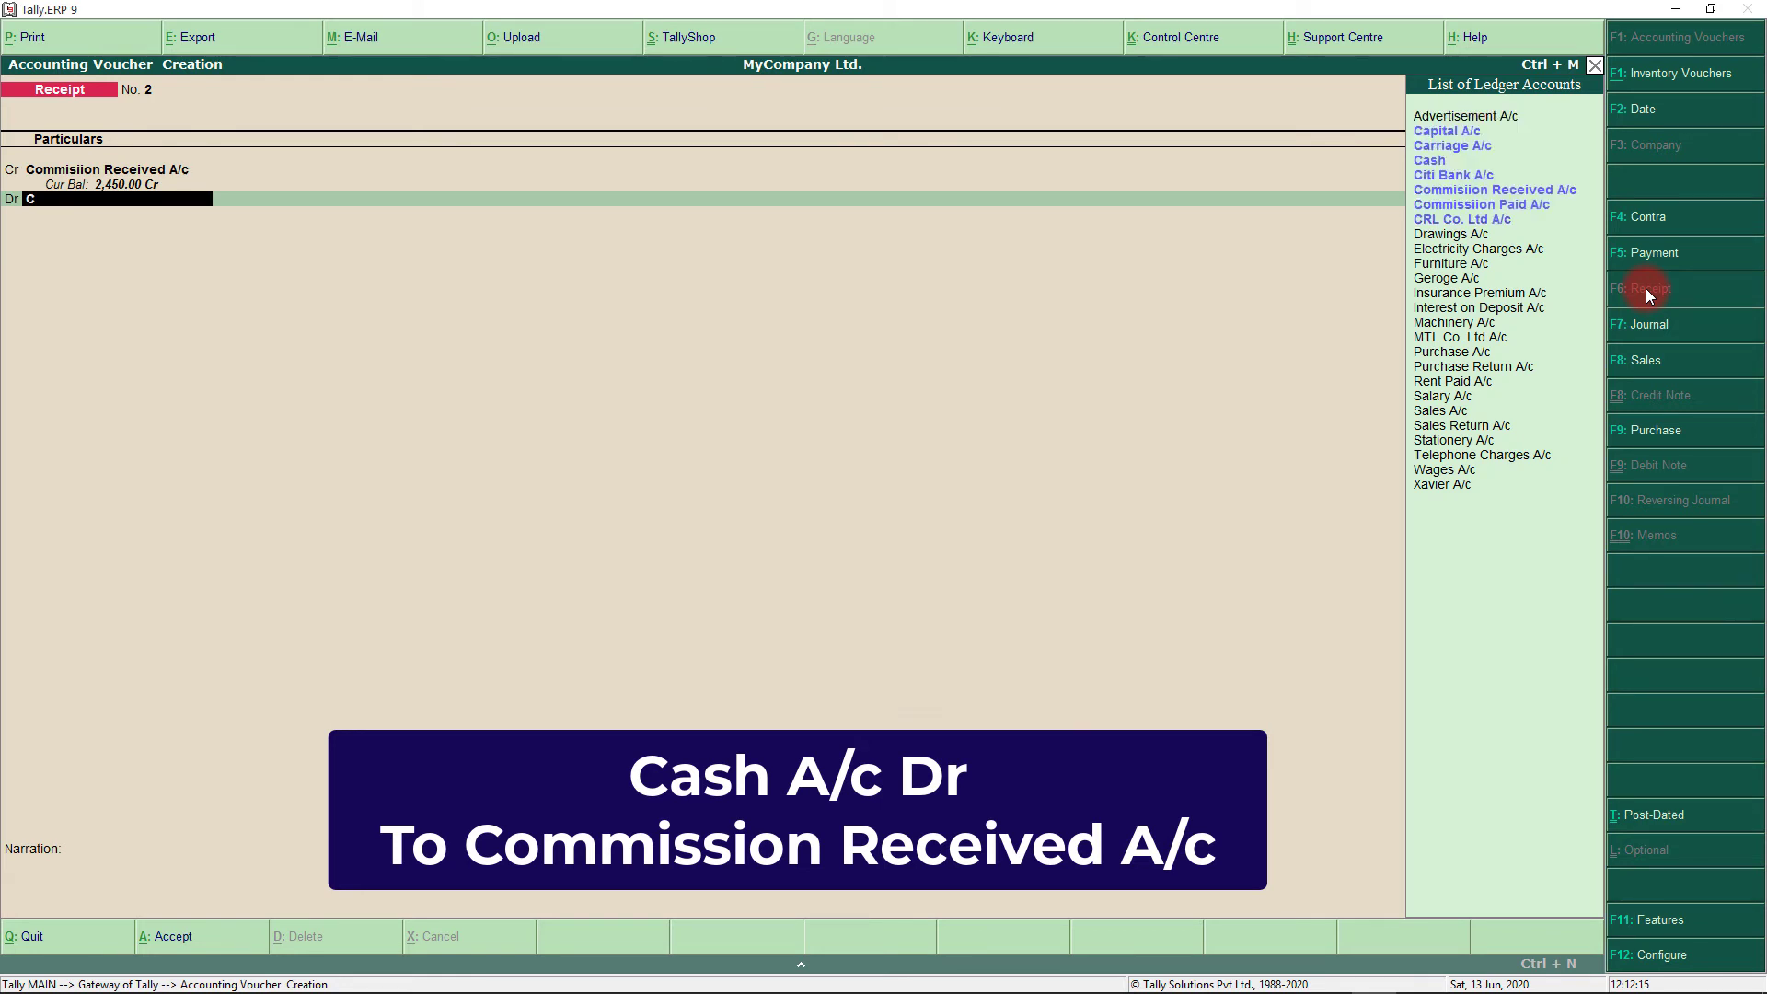
key(Return)
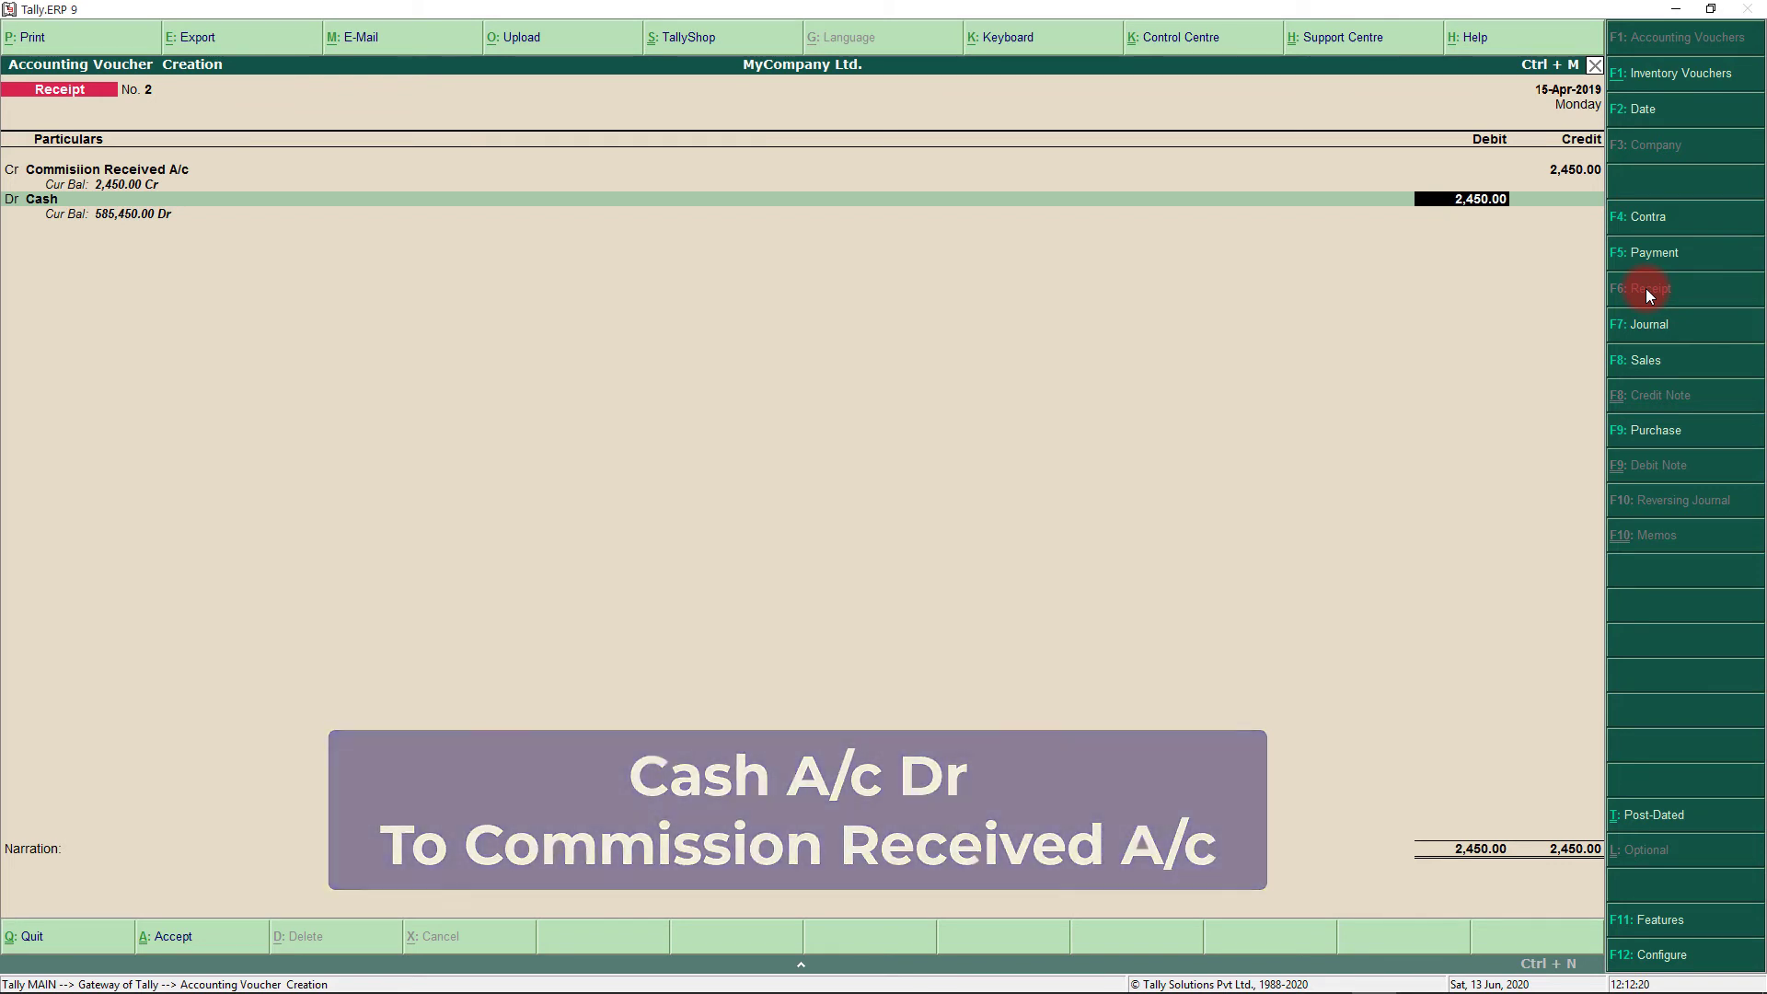
key(Return)
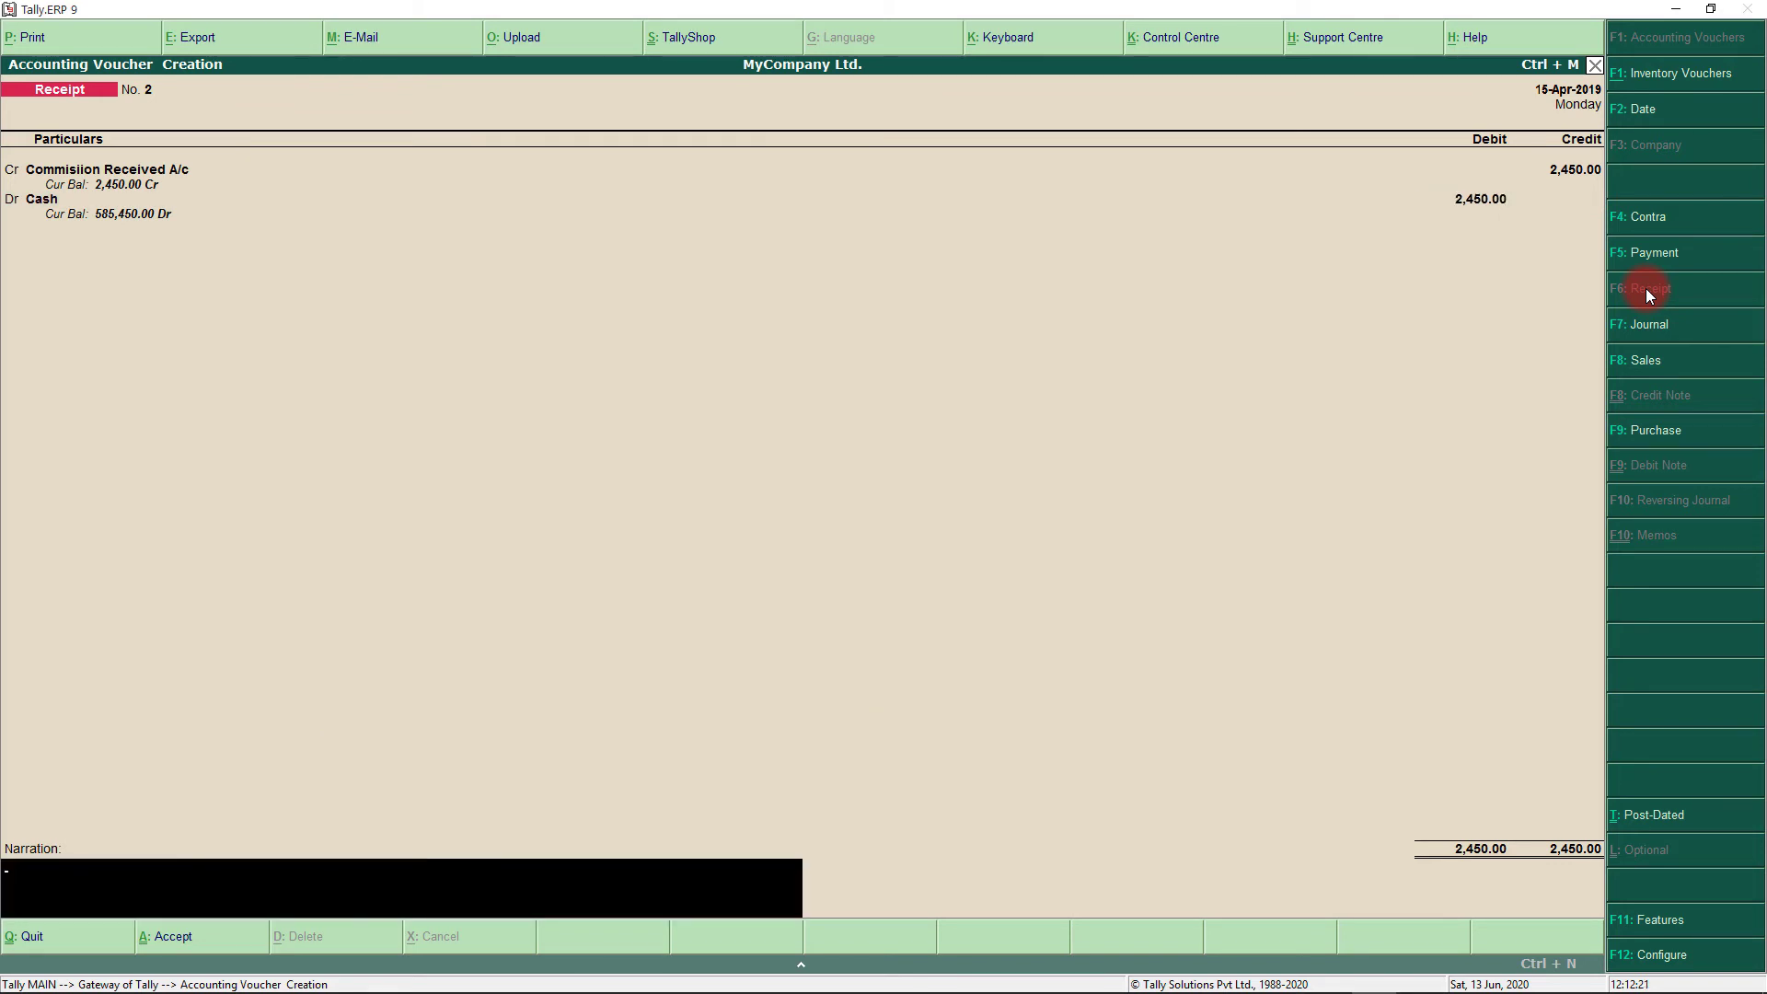
key(Return)
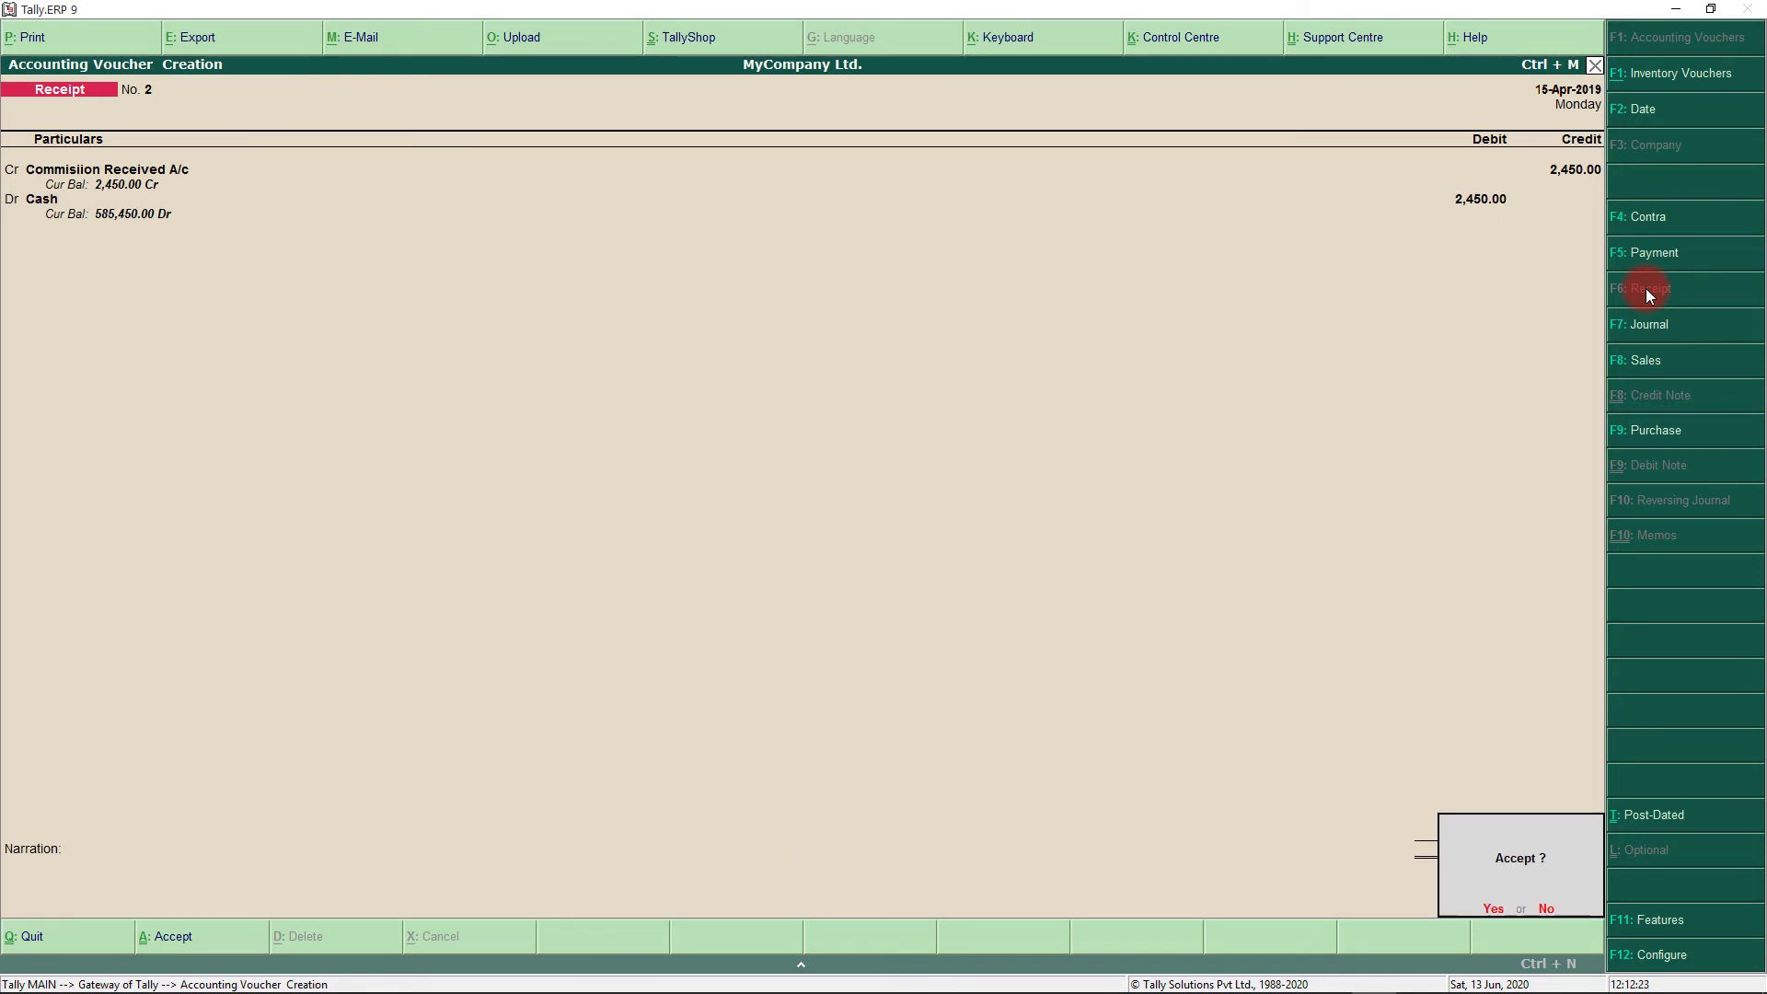
key(Return)
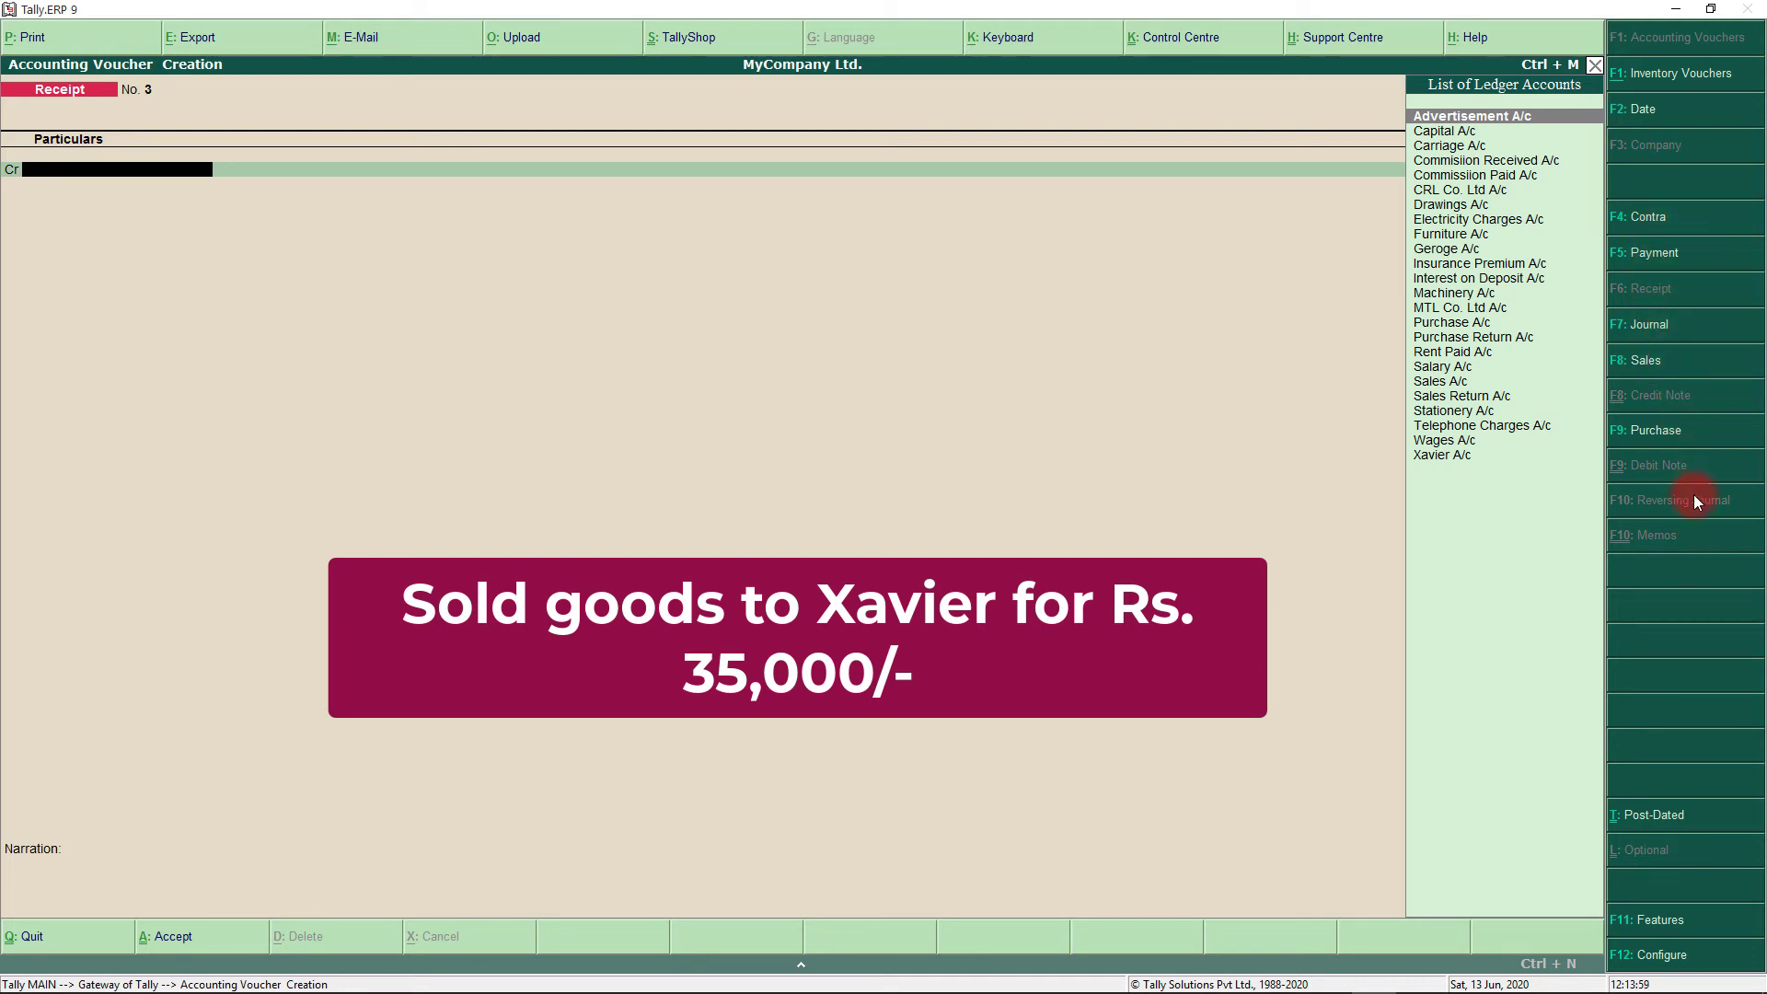
- Switch to a Sales voucher in plain voucher mode and set its date to 22-4-2019
click(1635, 363)
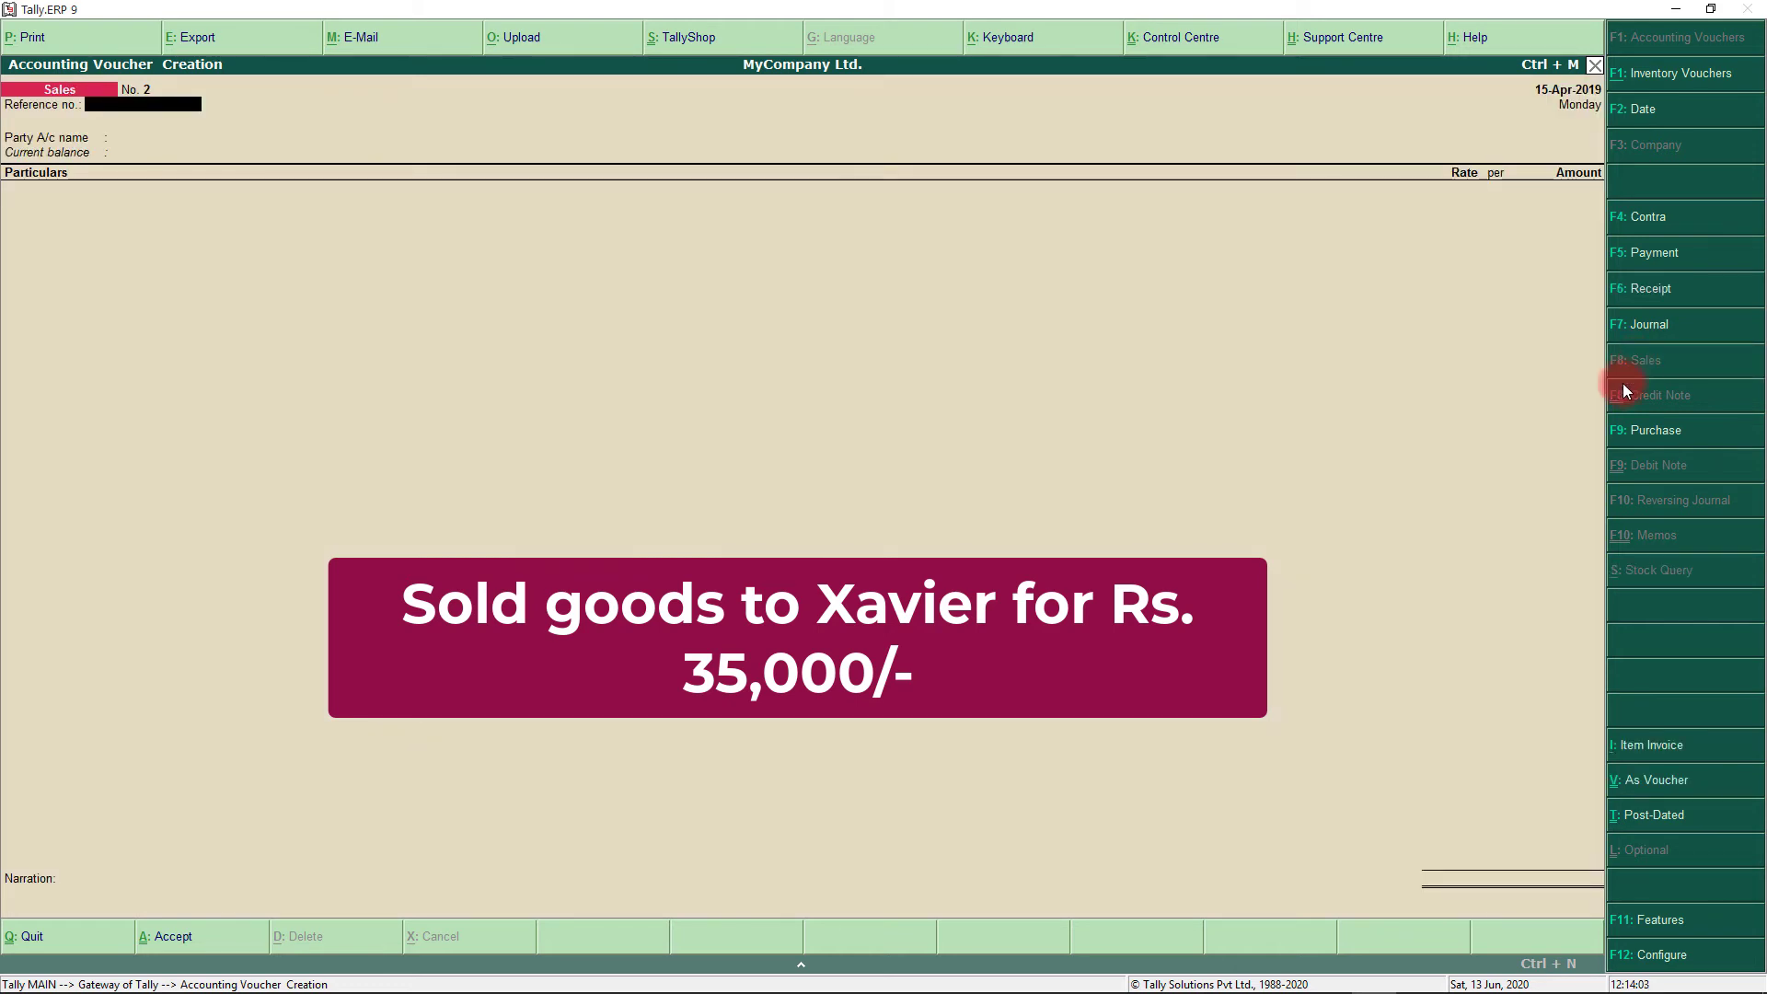
click(1652, 780)
click(1657, 786)
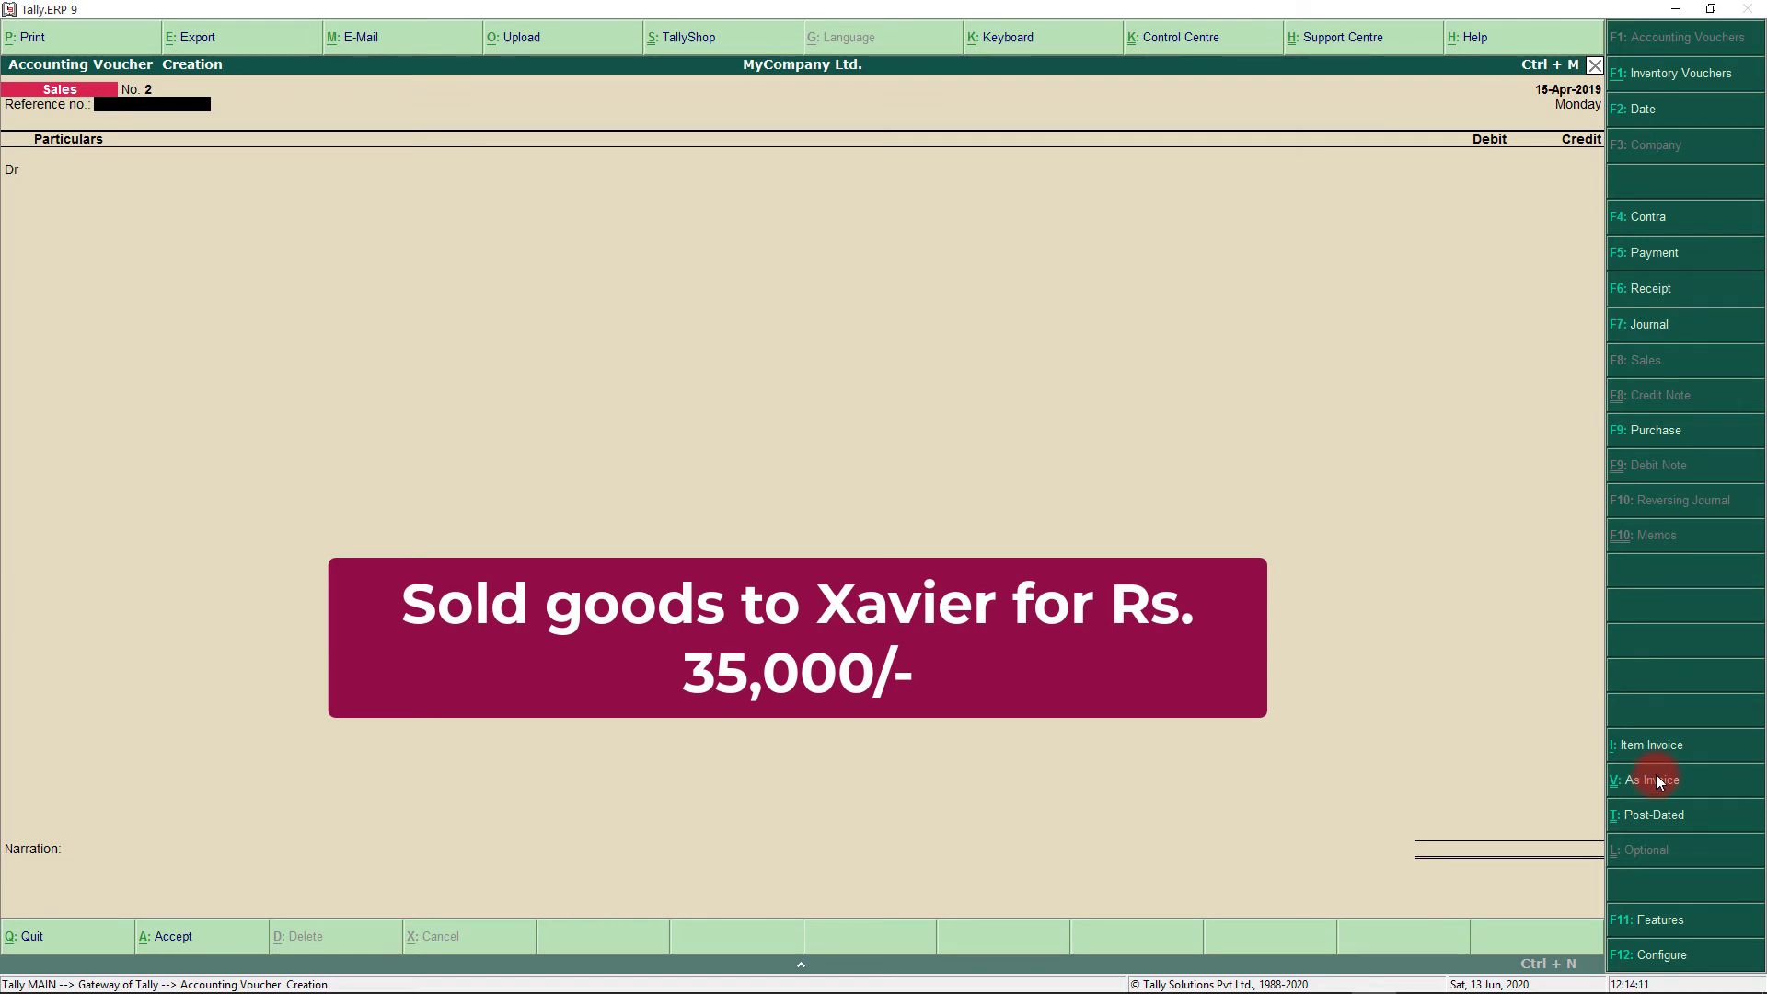
key(F2)
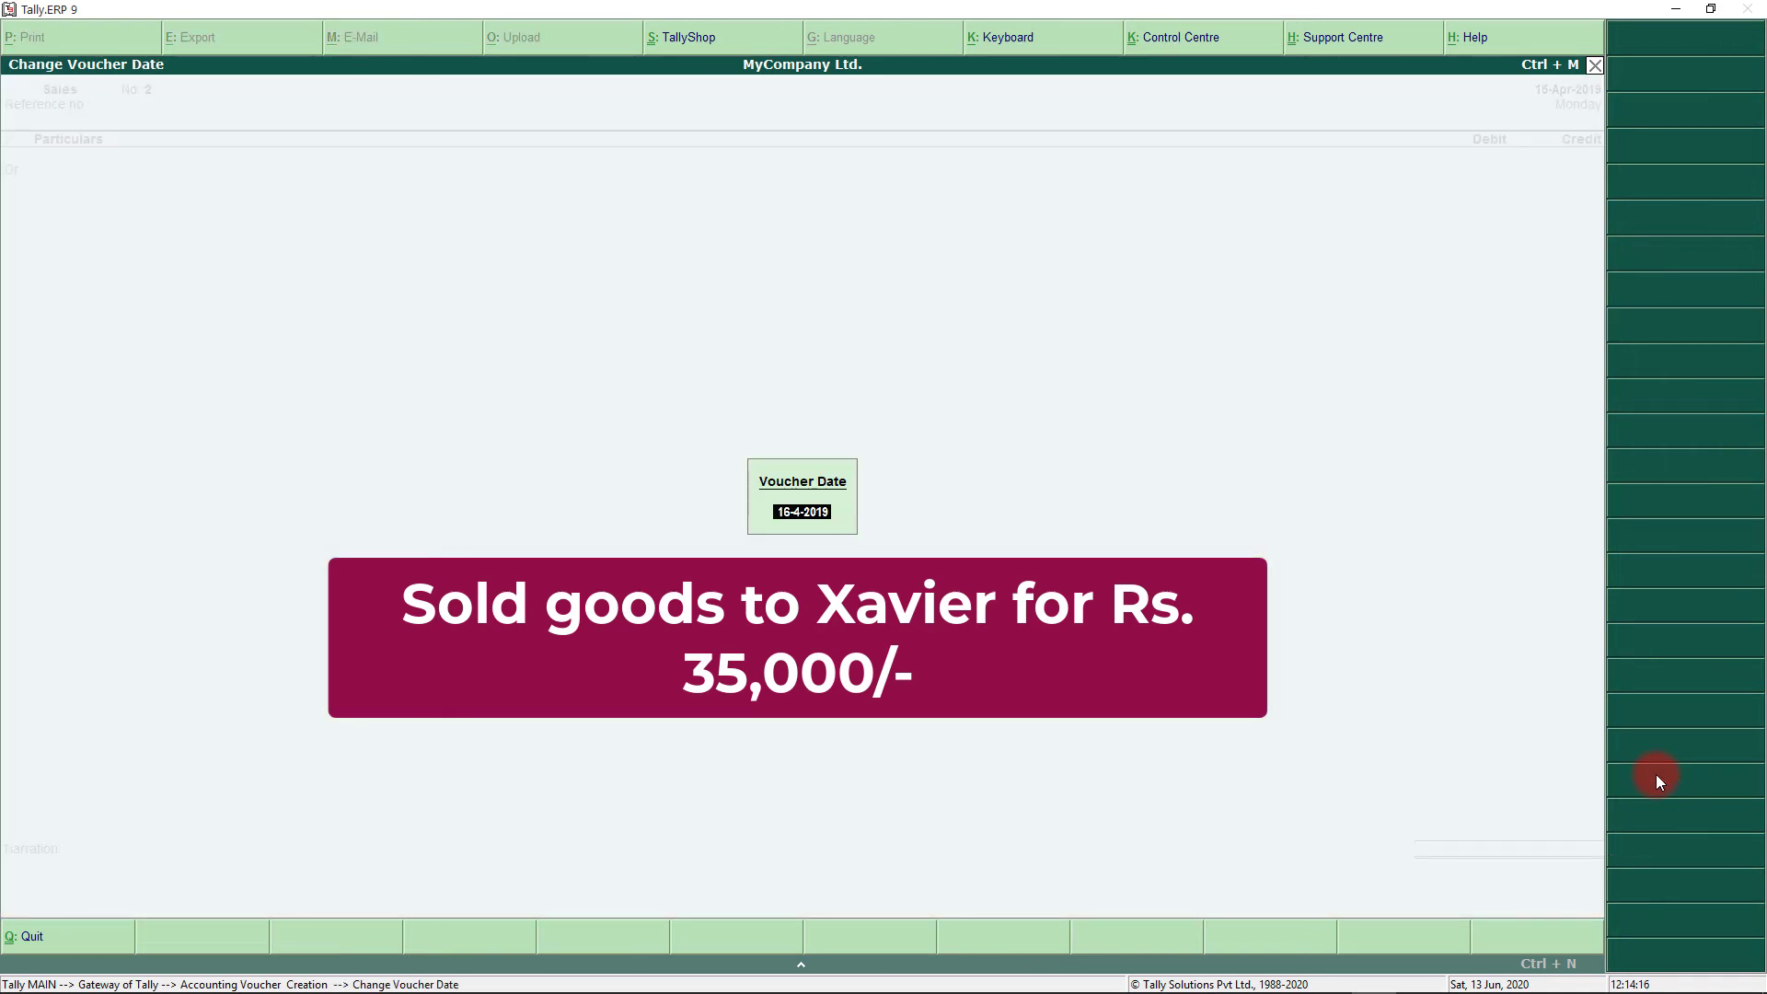
text(22-4-2019)
key(Return)
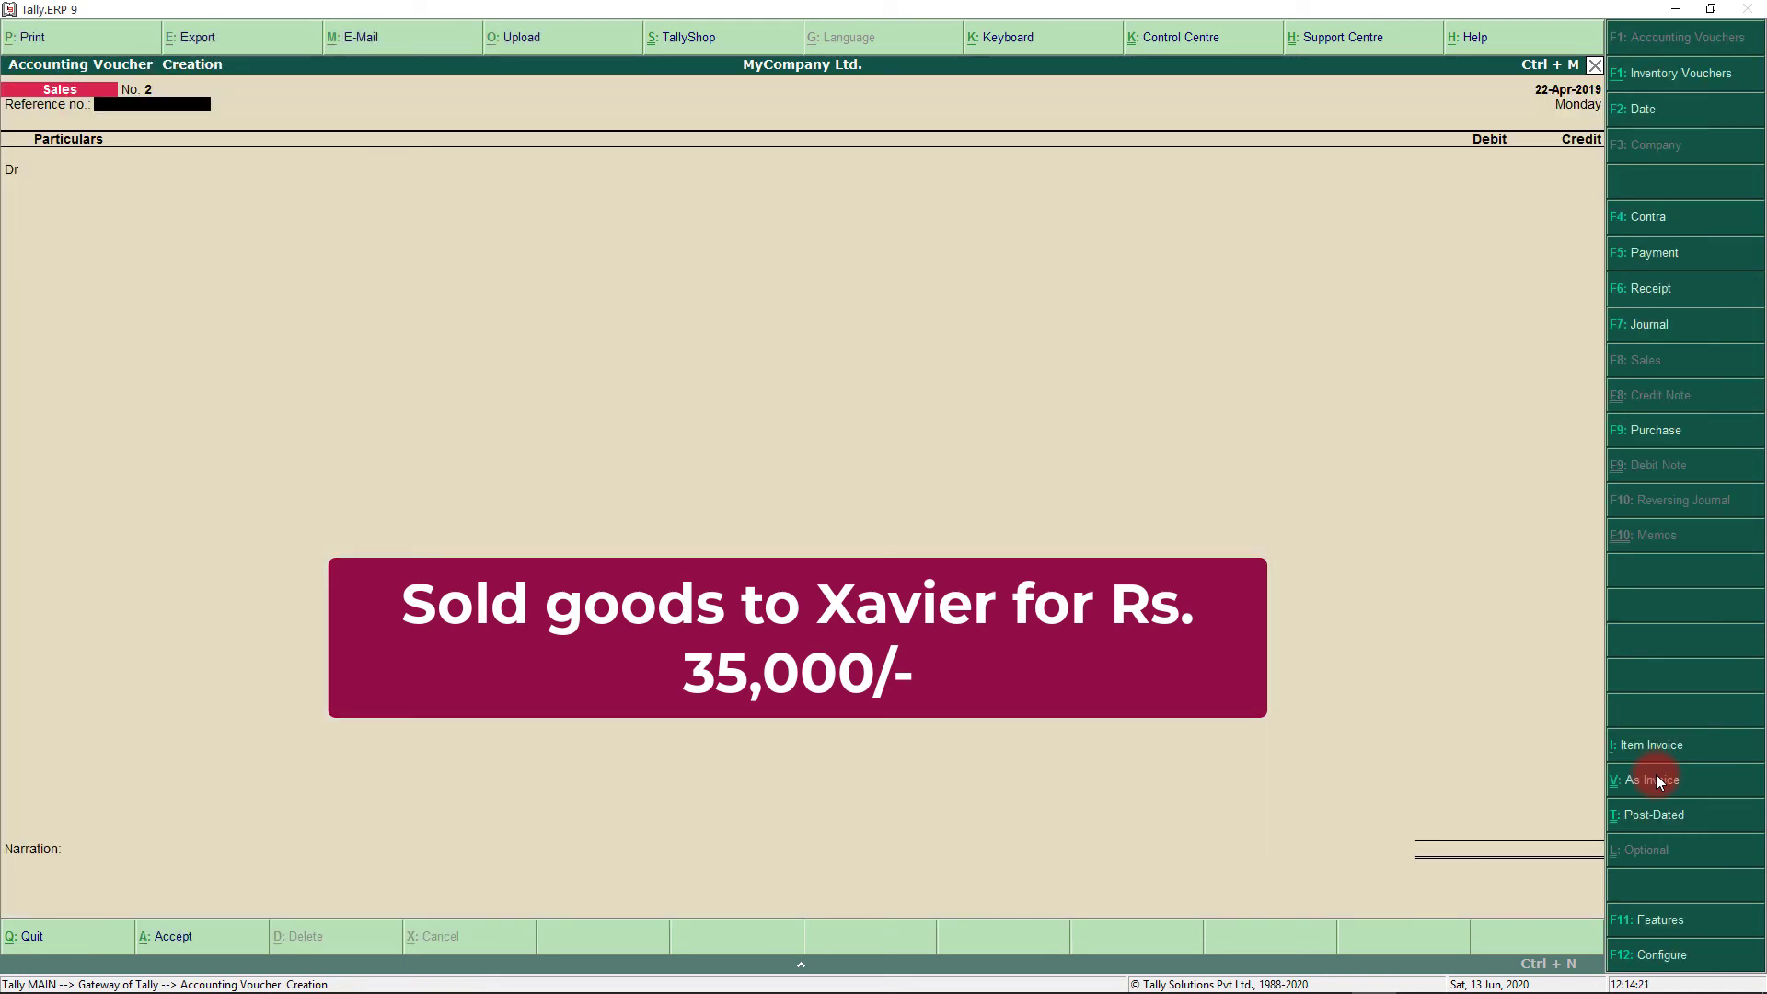
- Leave the reference number blank, choose the goods buyer's ledger as the debit account and accept the party details with state Karnataka
key(Return)
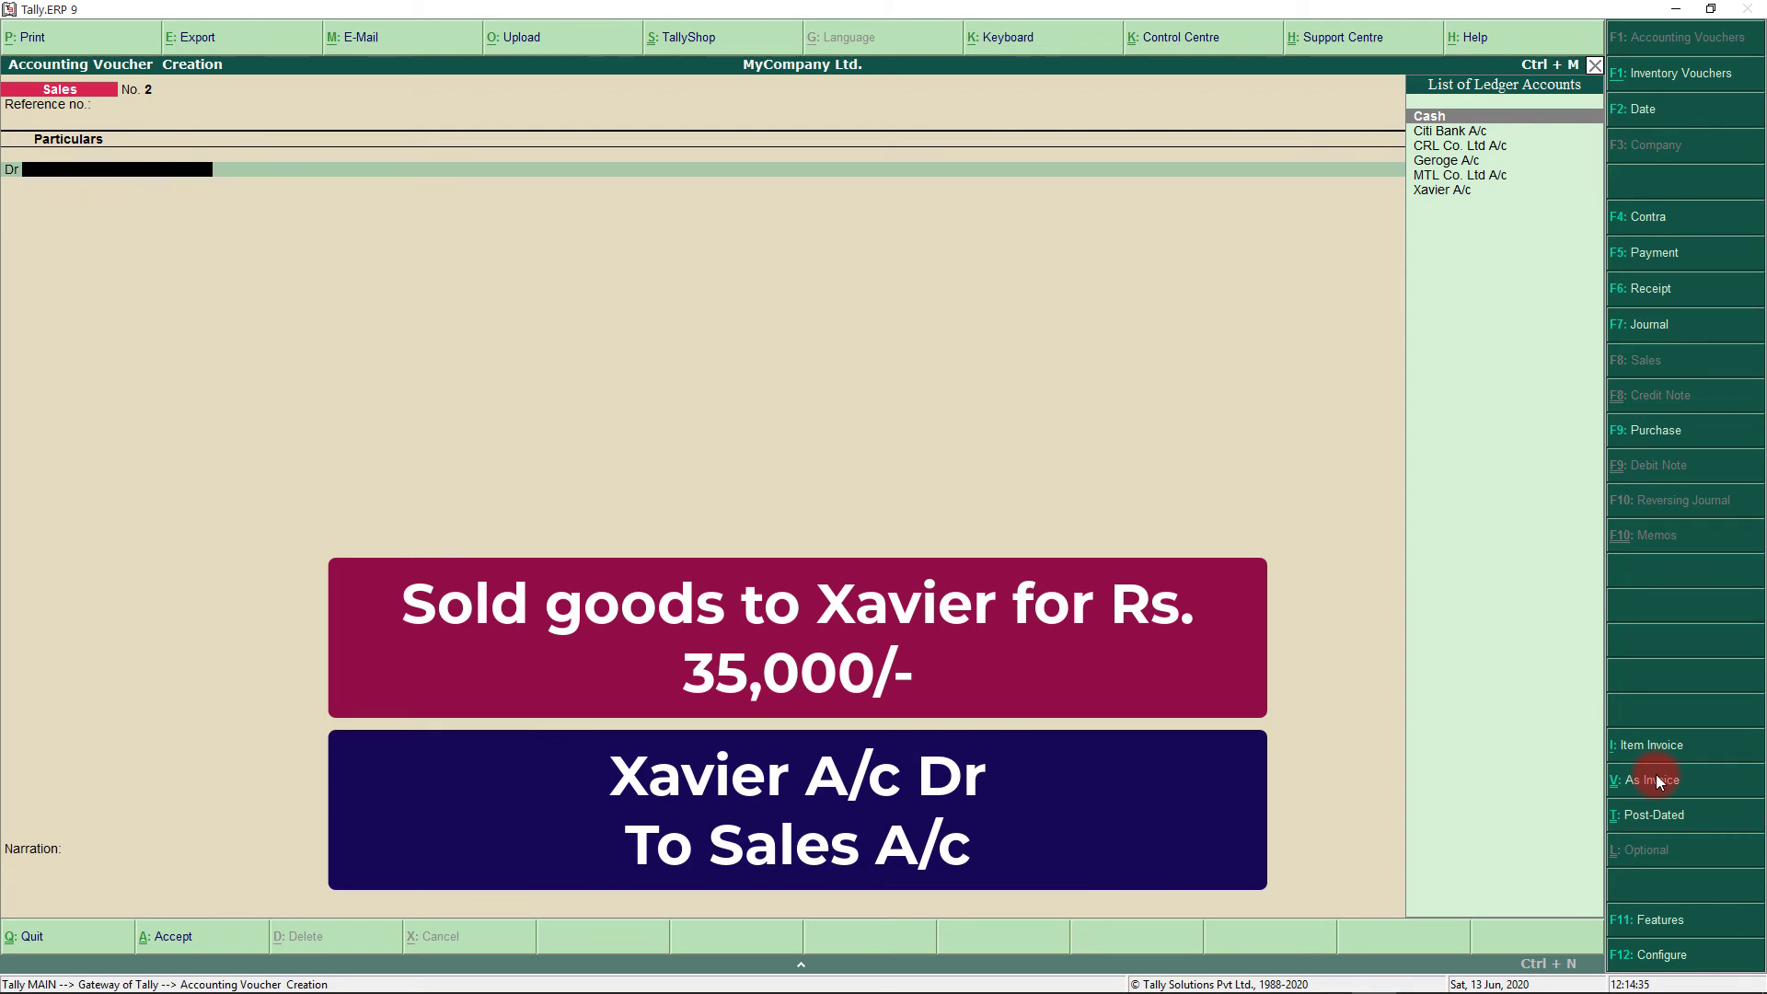
text(X)
key(Return)
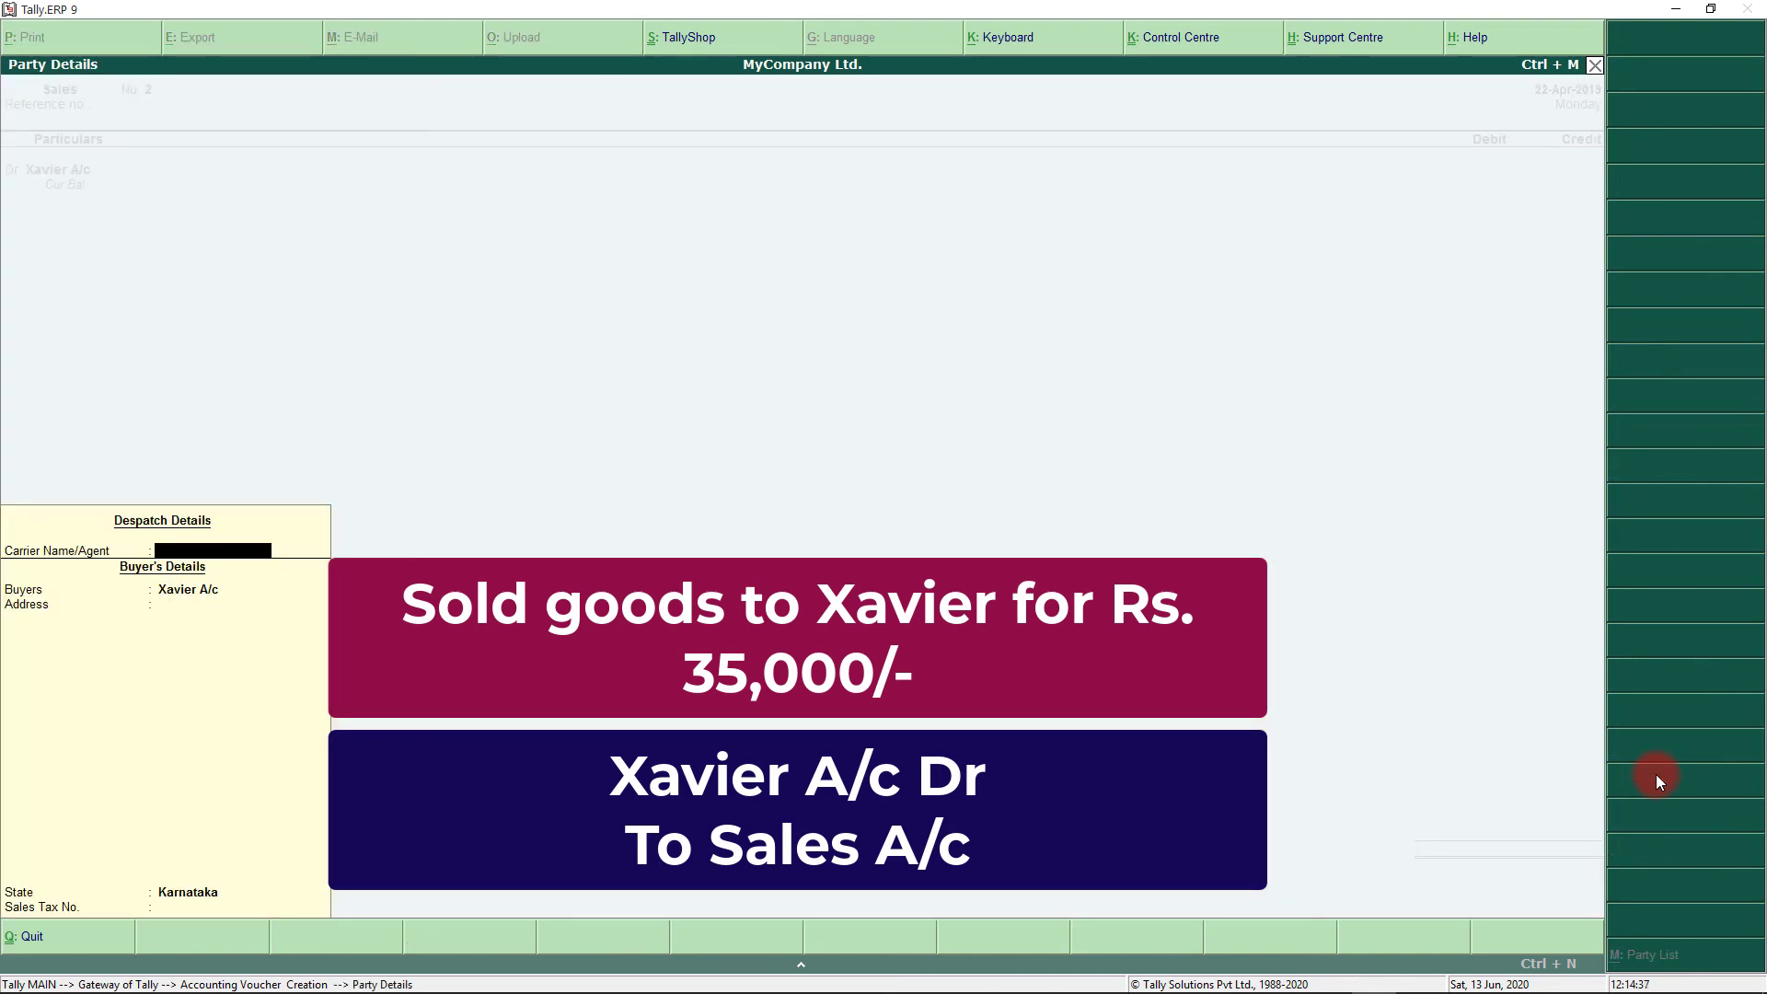
key(Return)
key(Return)
key(Return)
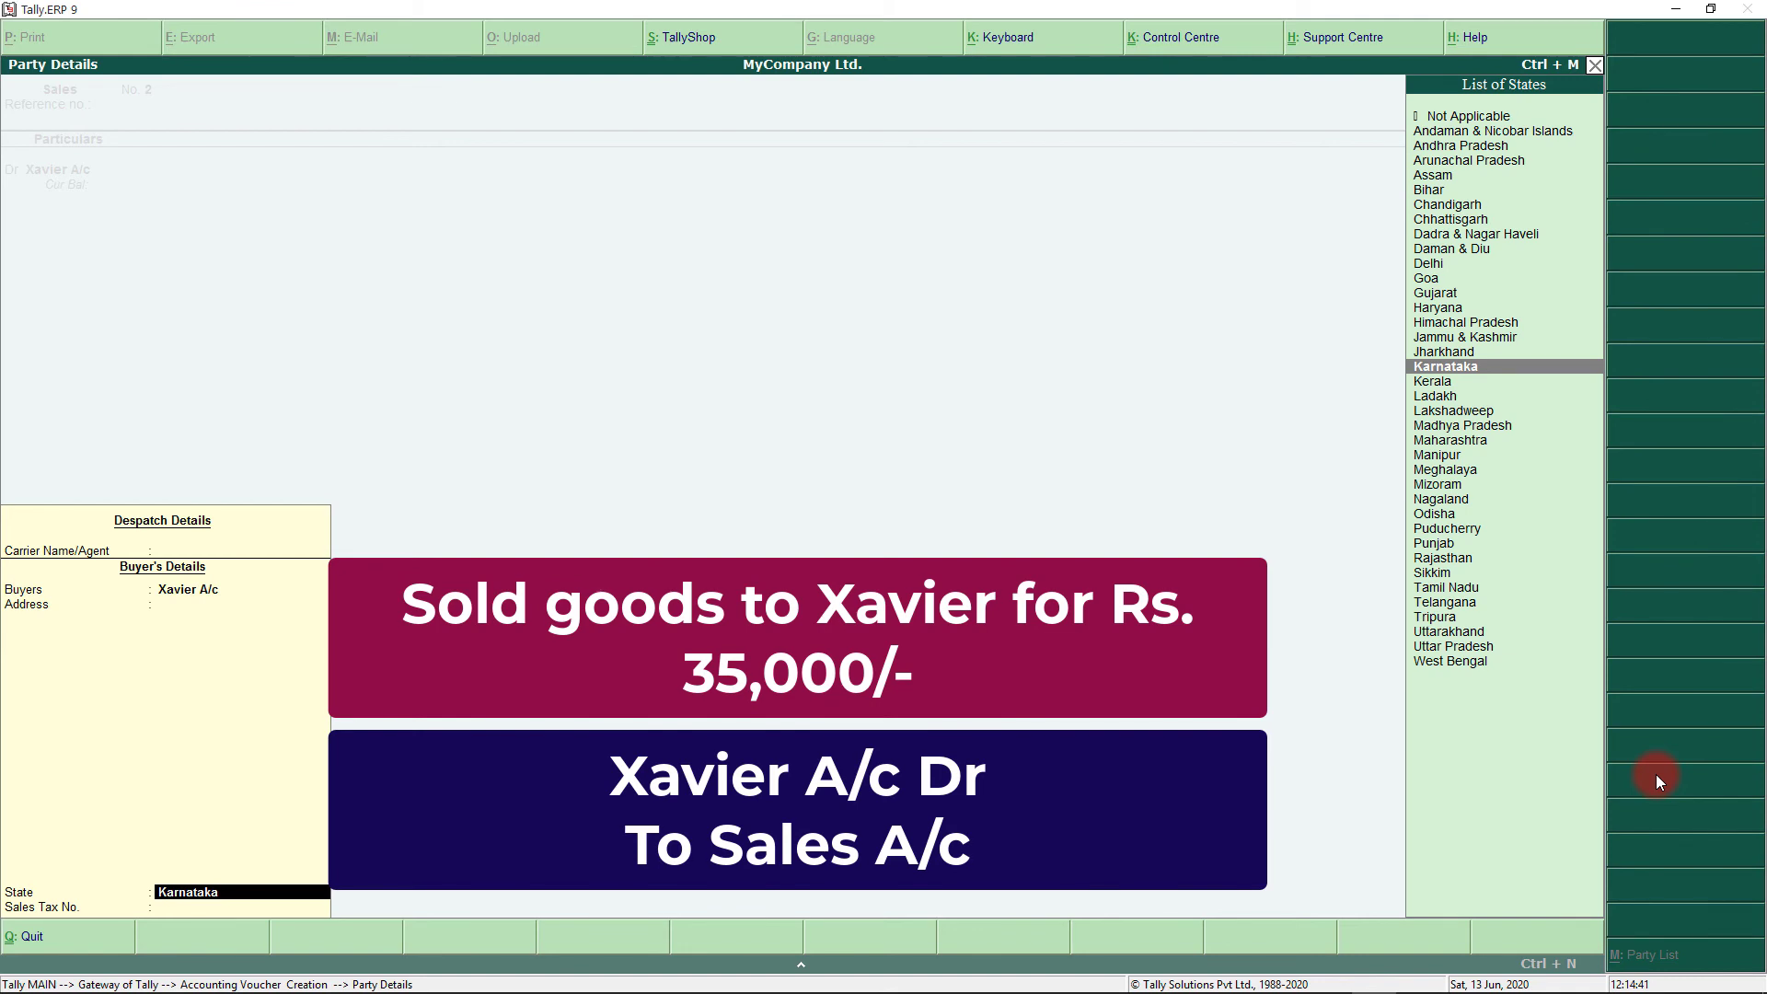
key(Return)
key(Return)
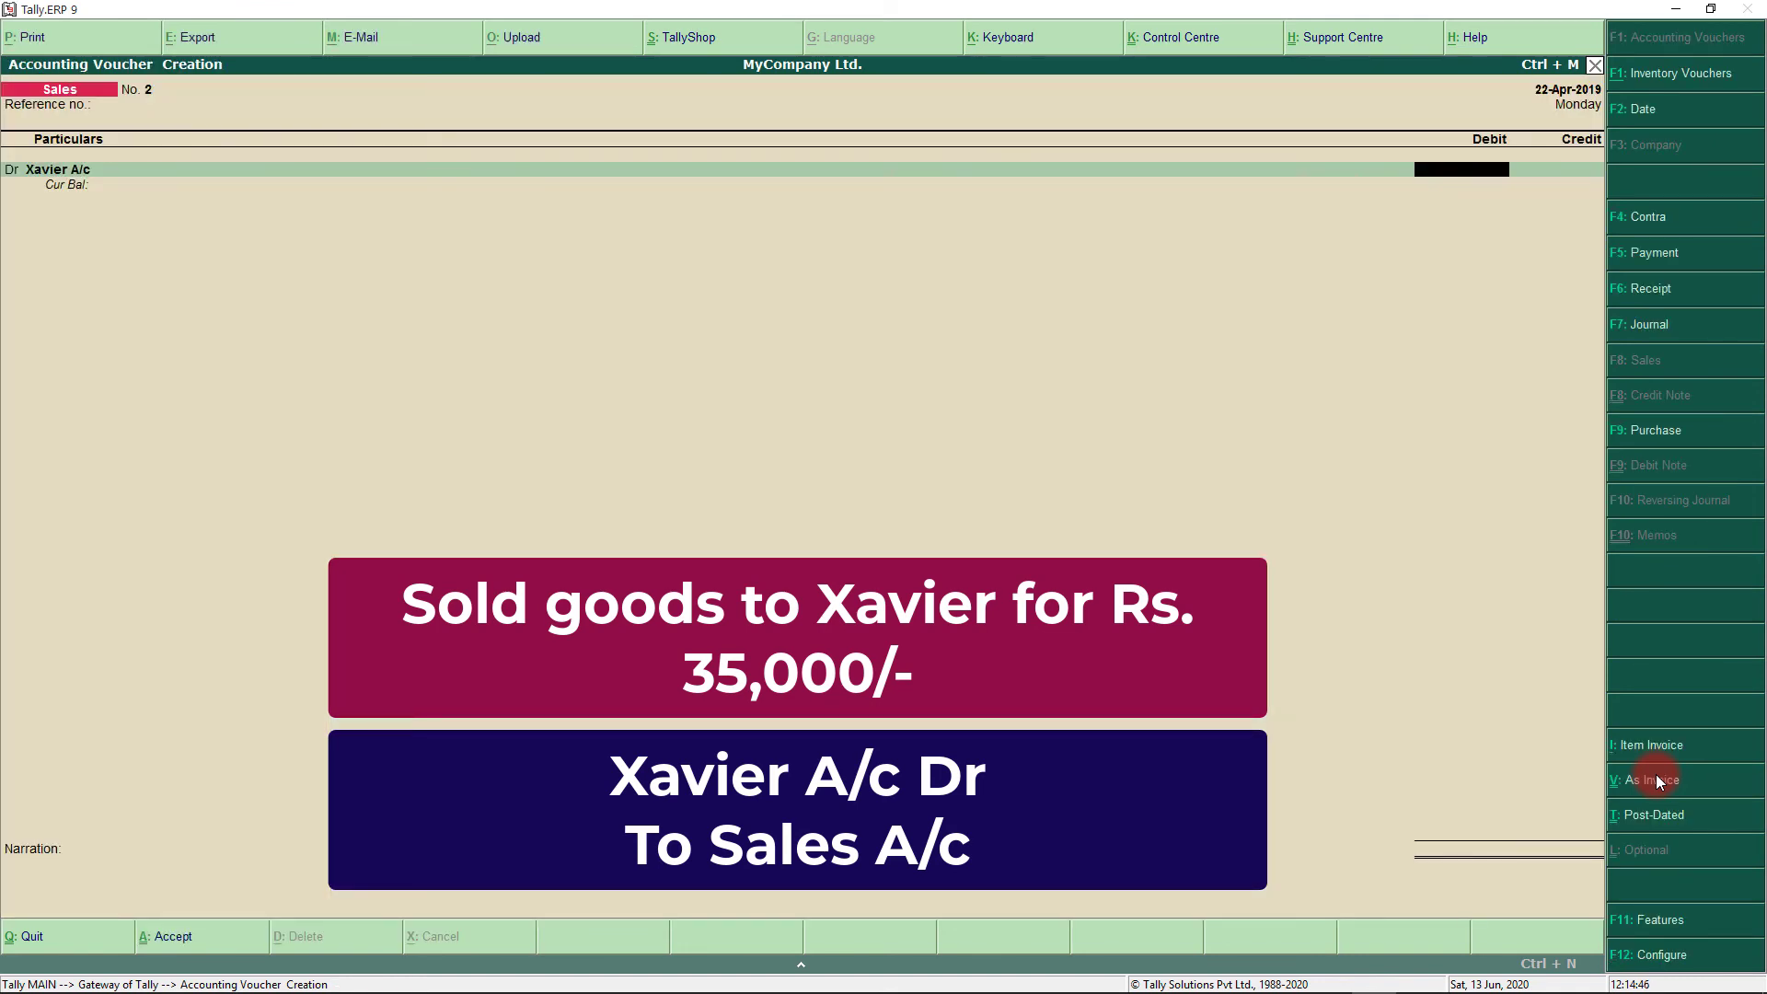
- Debit the buyer's ledger with 35,000 and accept the bill as New Ref 2 without a due date
text(35000)
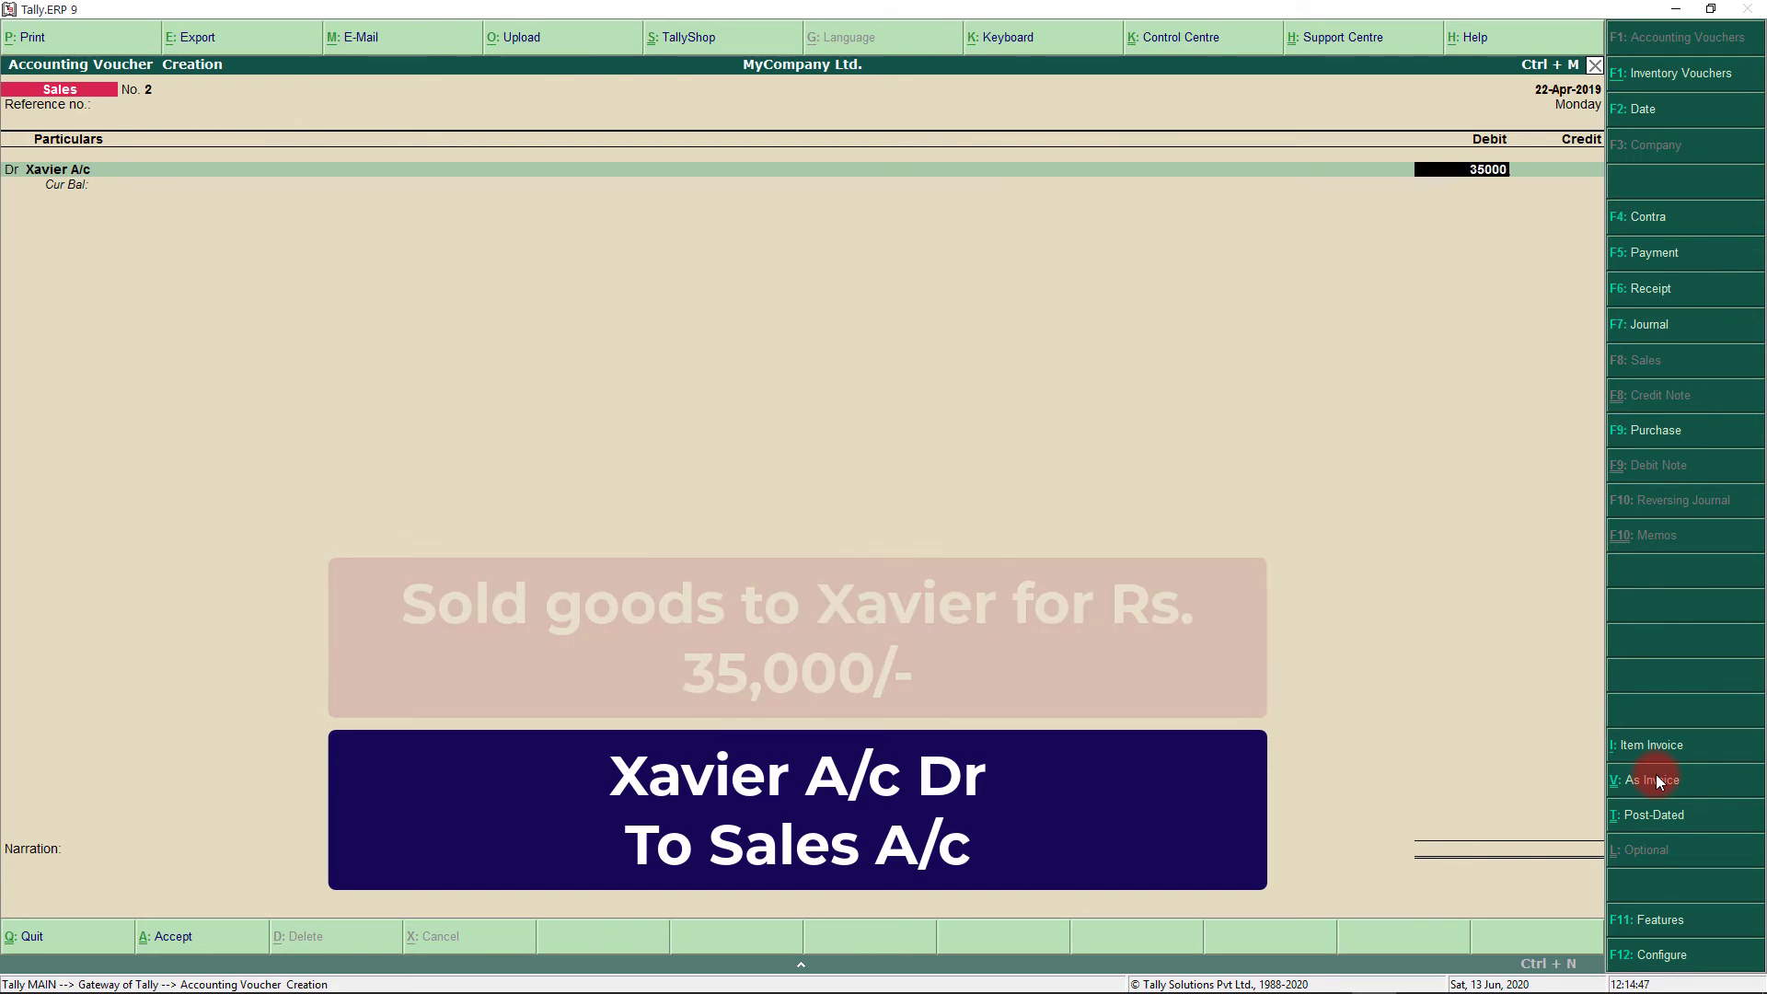
key(Return)
key(Return)
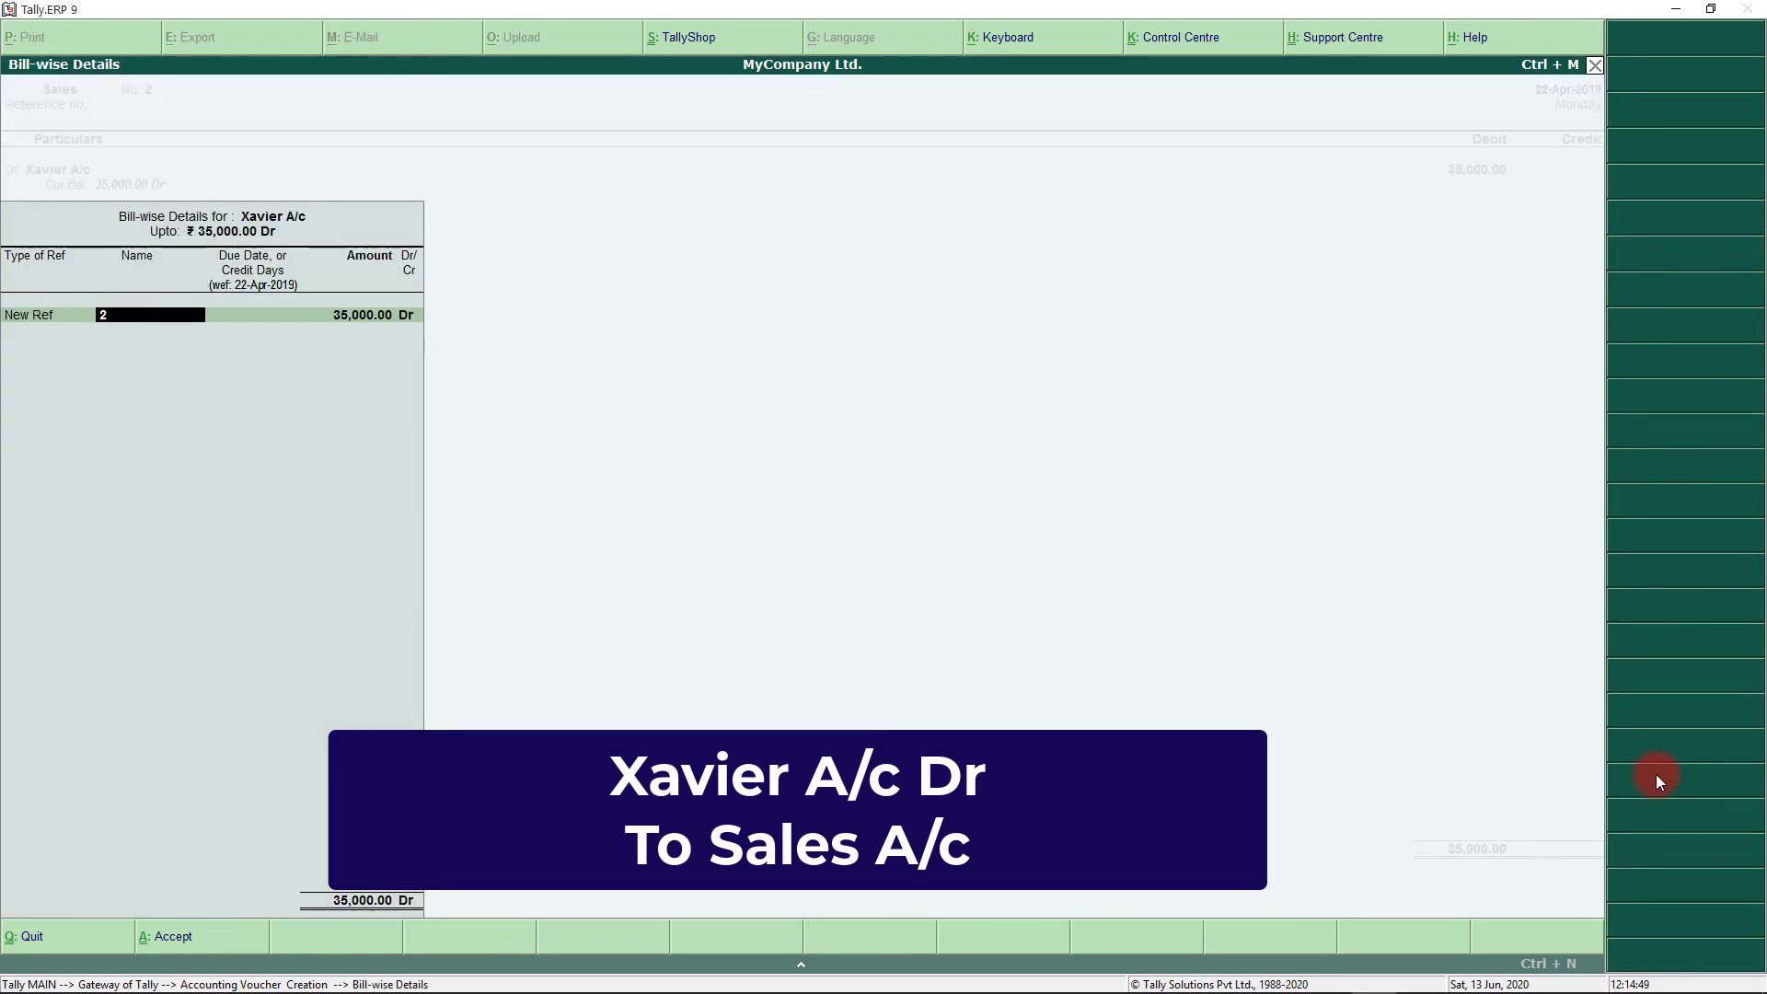
key(Return)
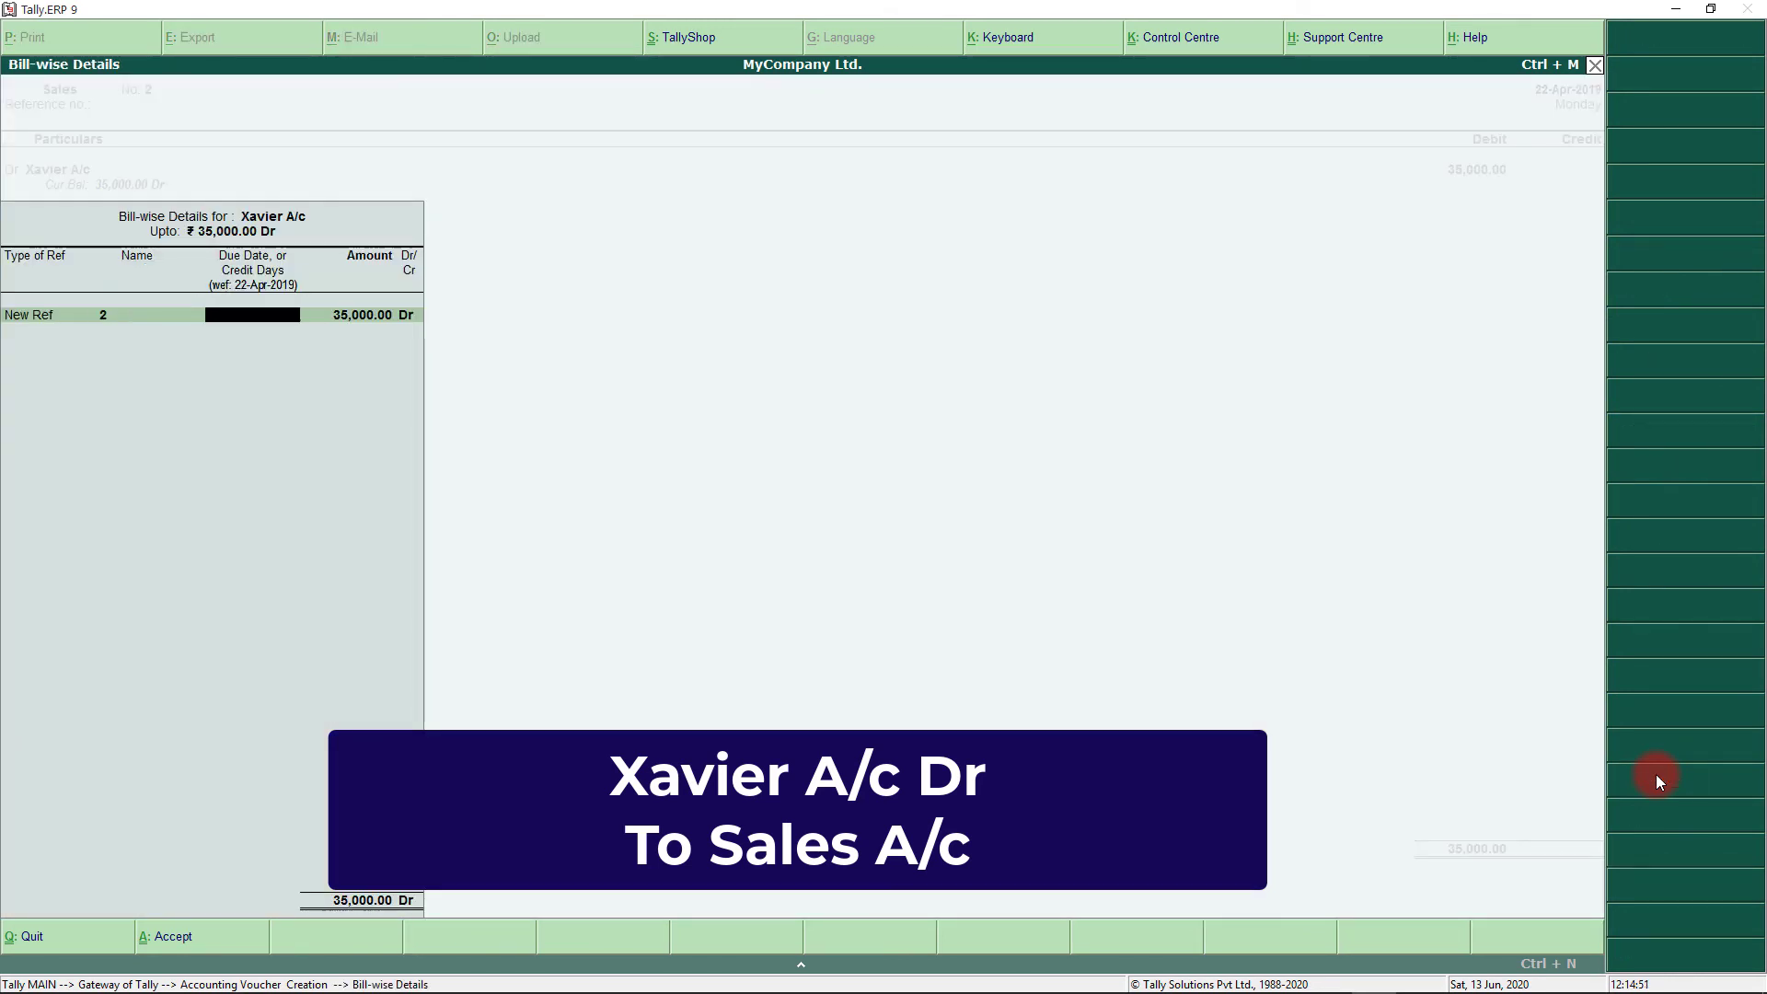
key(Return)
key(Return)
key(Return)
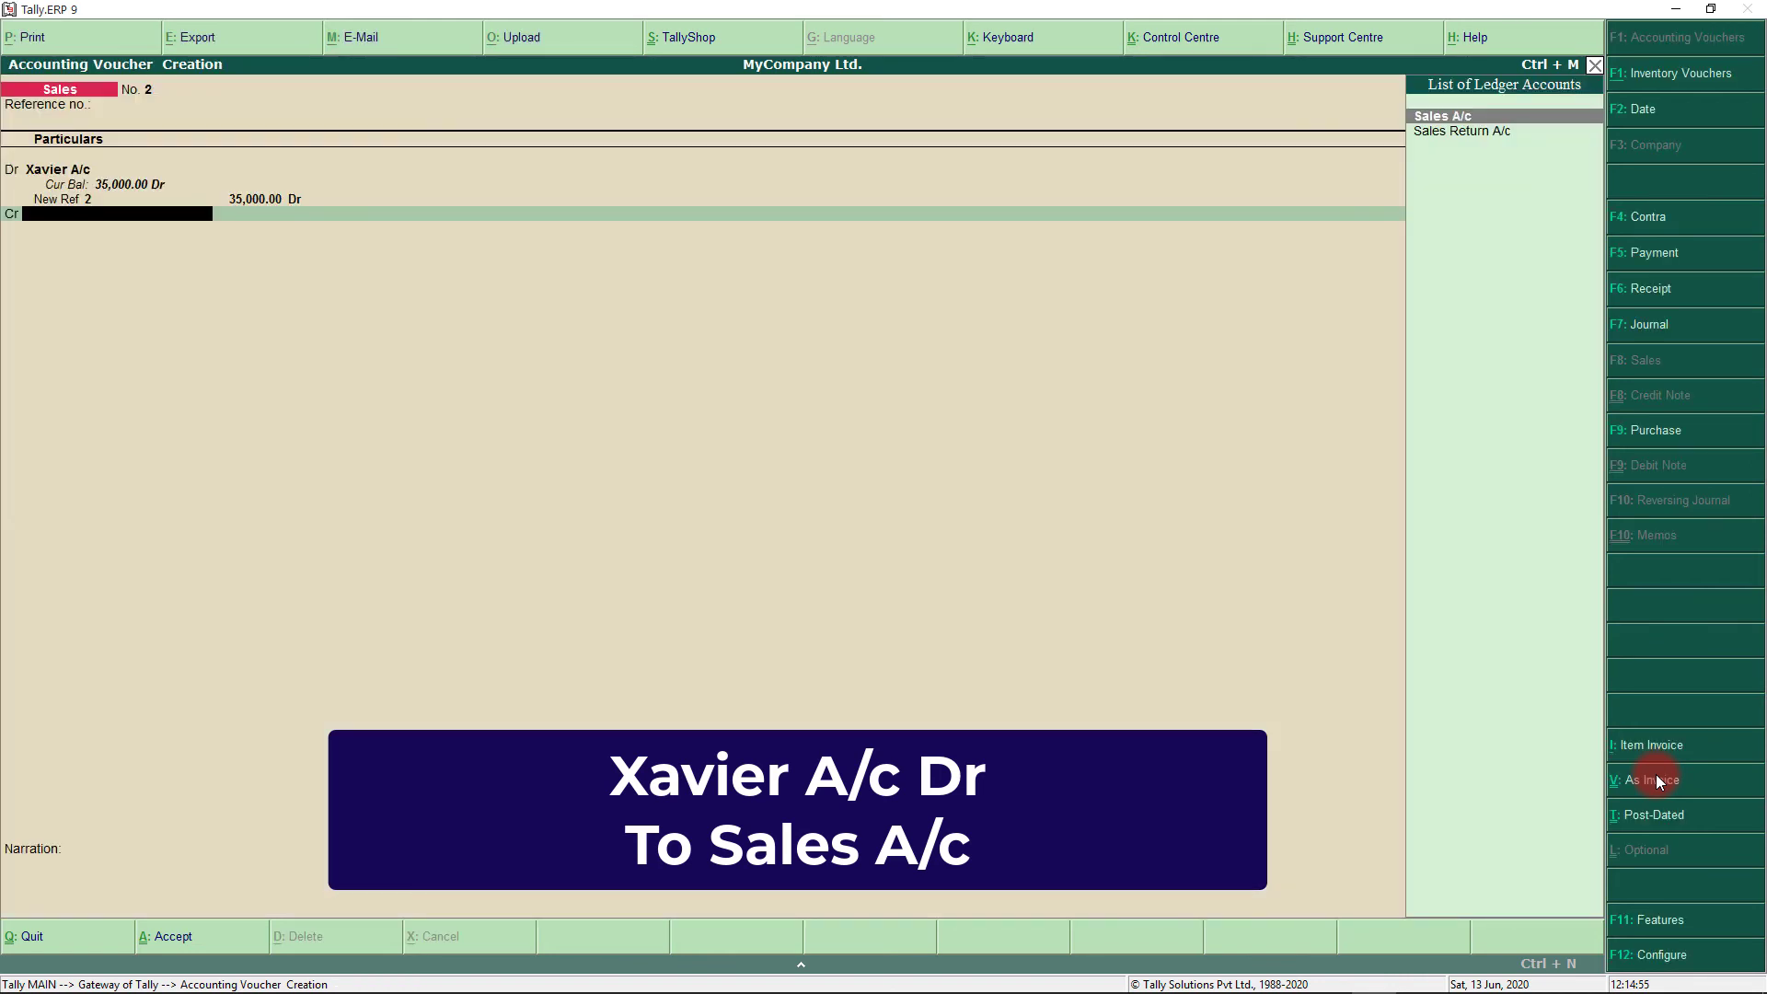
- Credit Sales A/c with 35,000 without inventory allocations and save the sales voucher without a narration
key(Return)
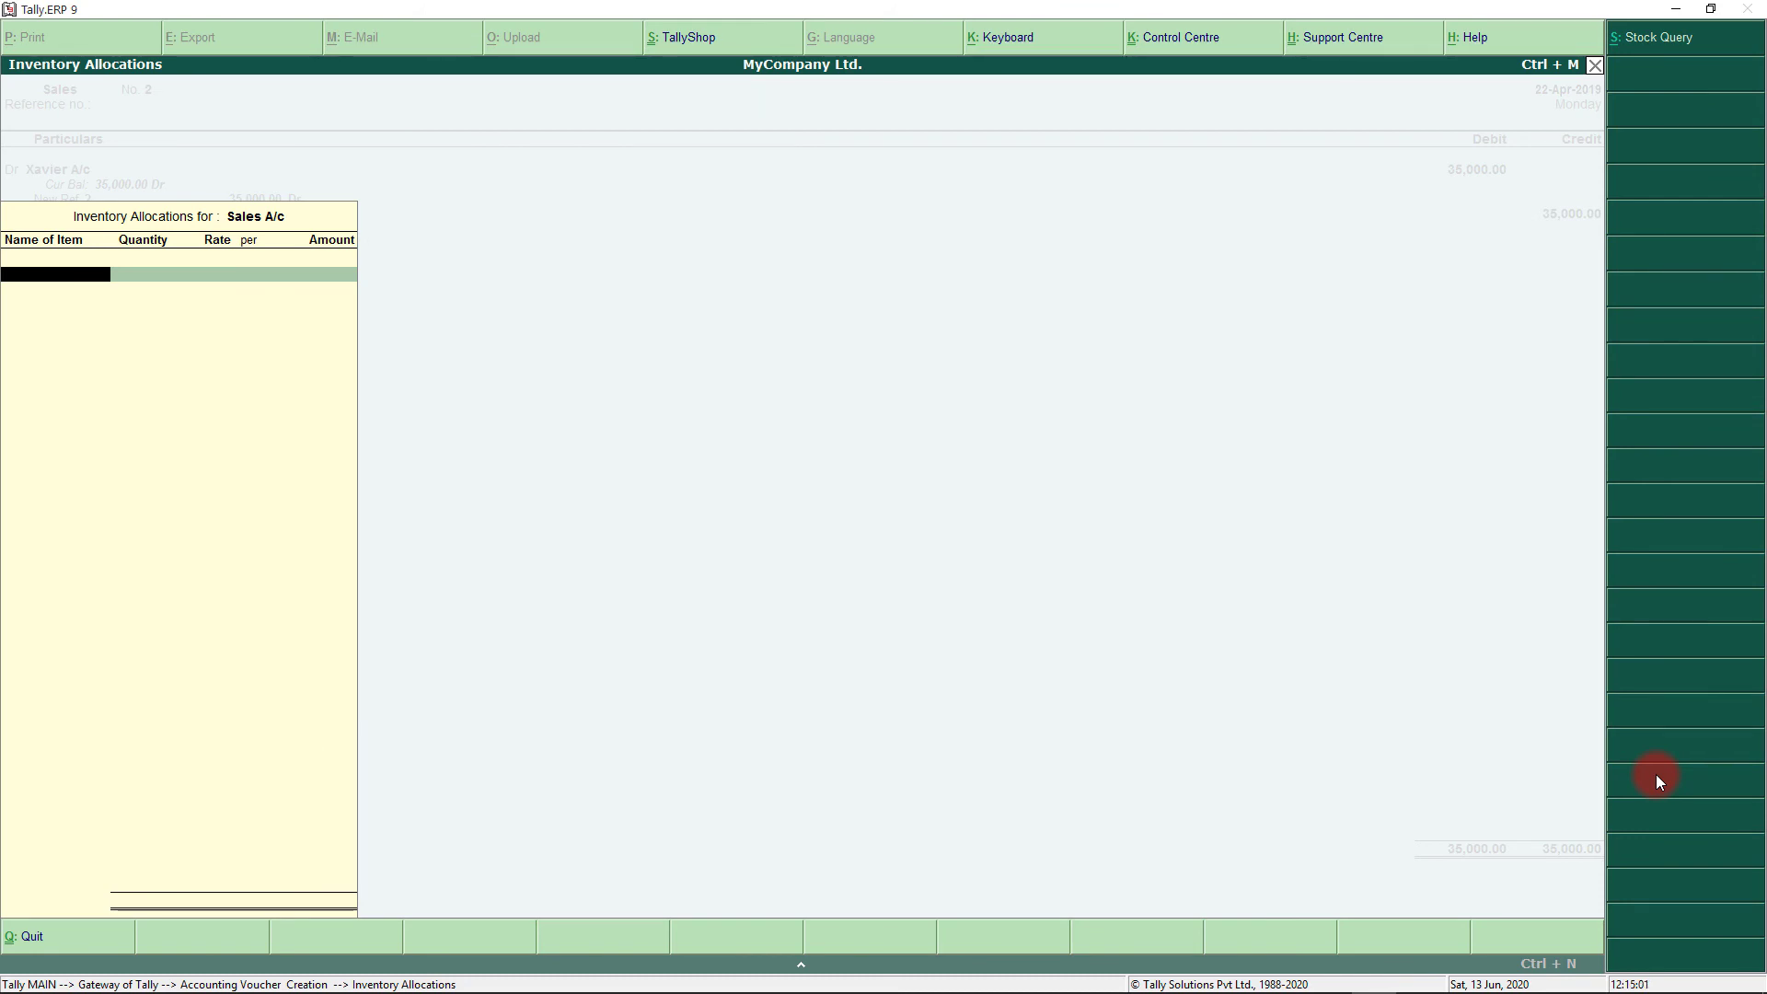
key(Escape)
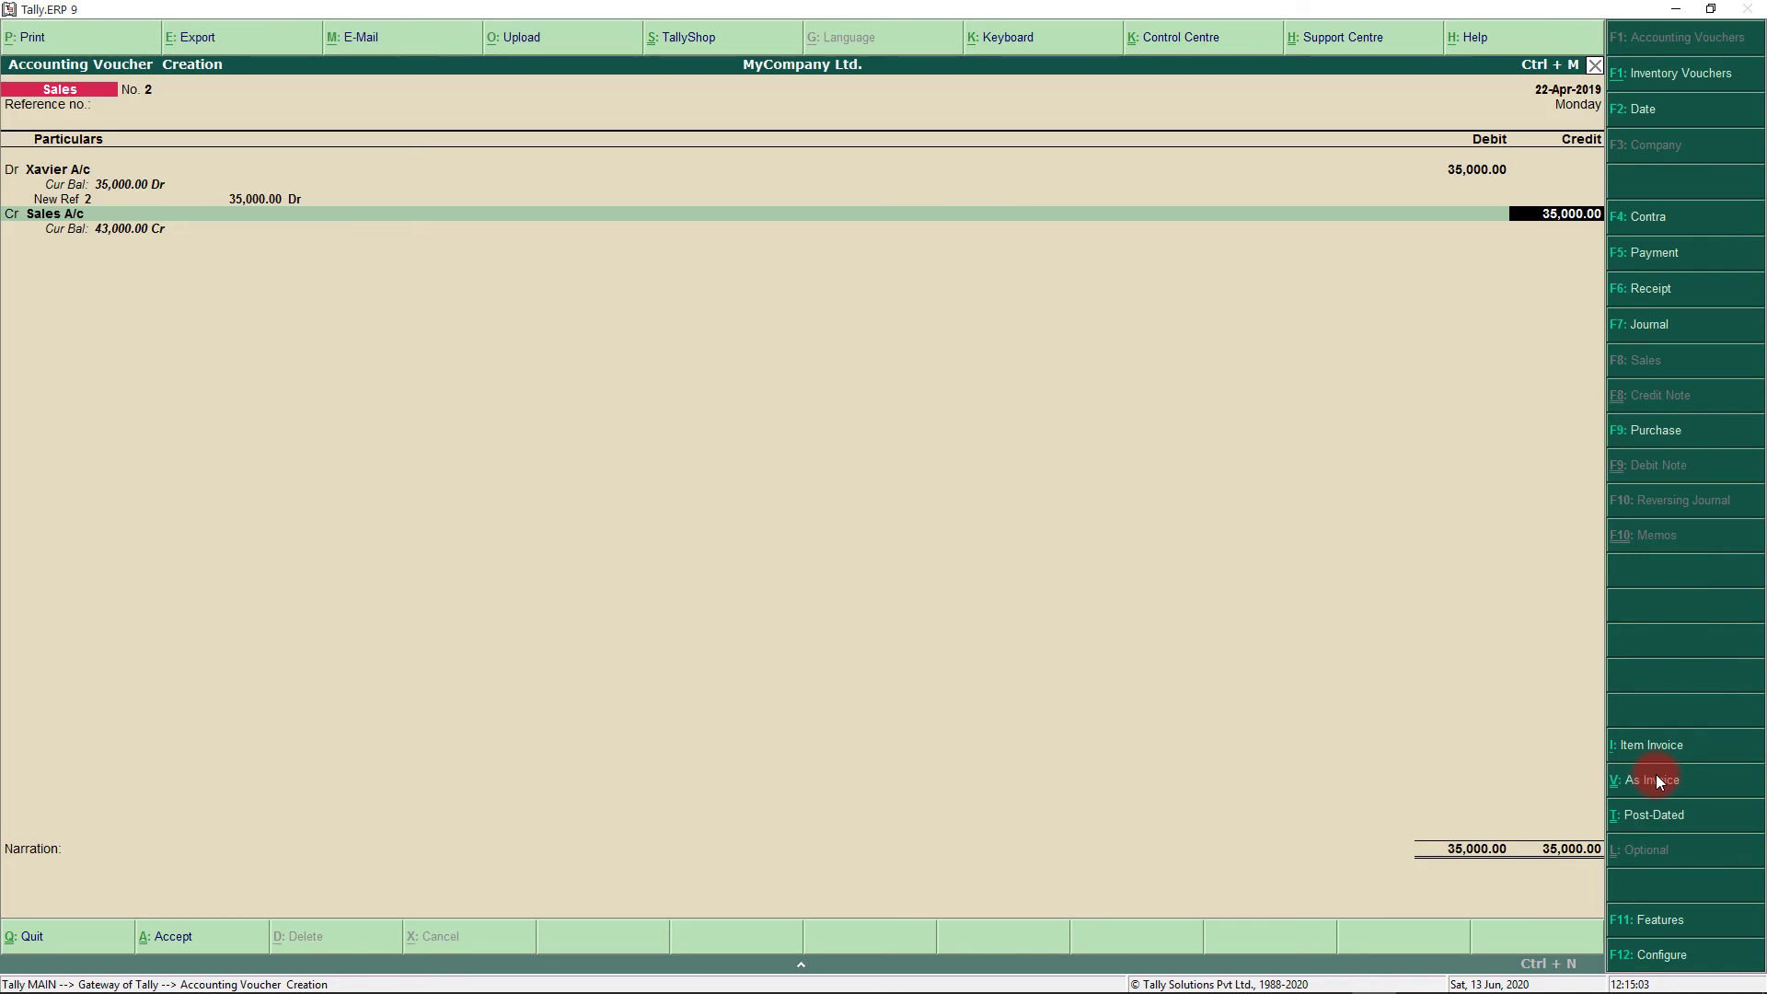
key(Return)
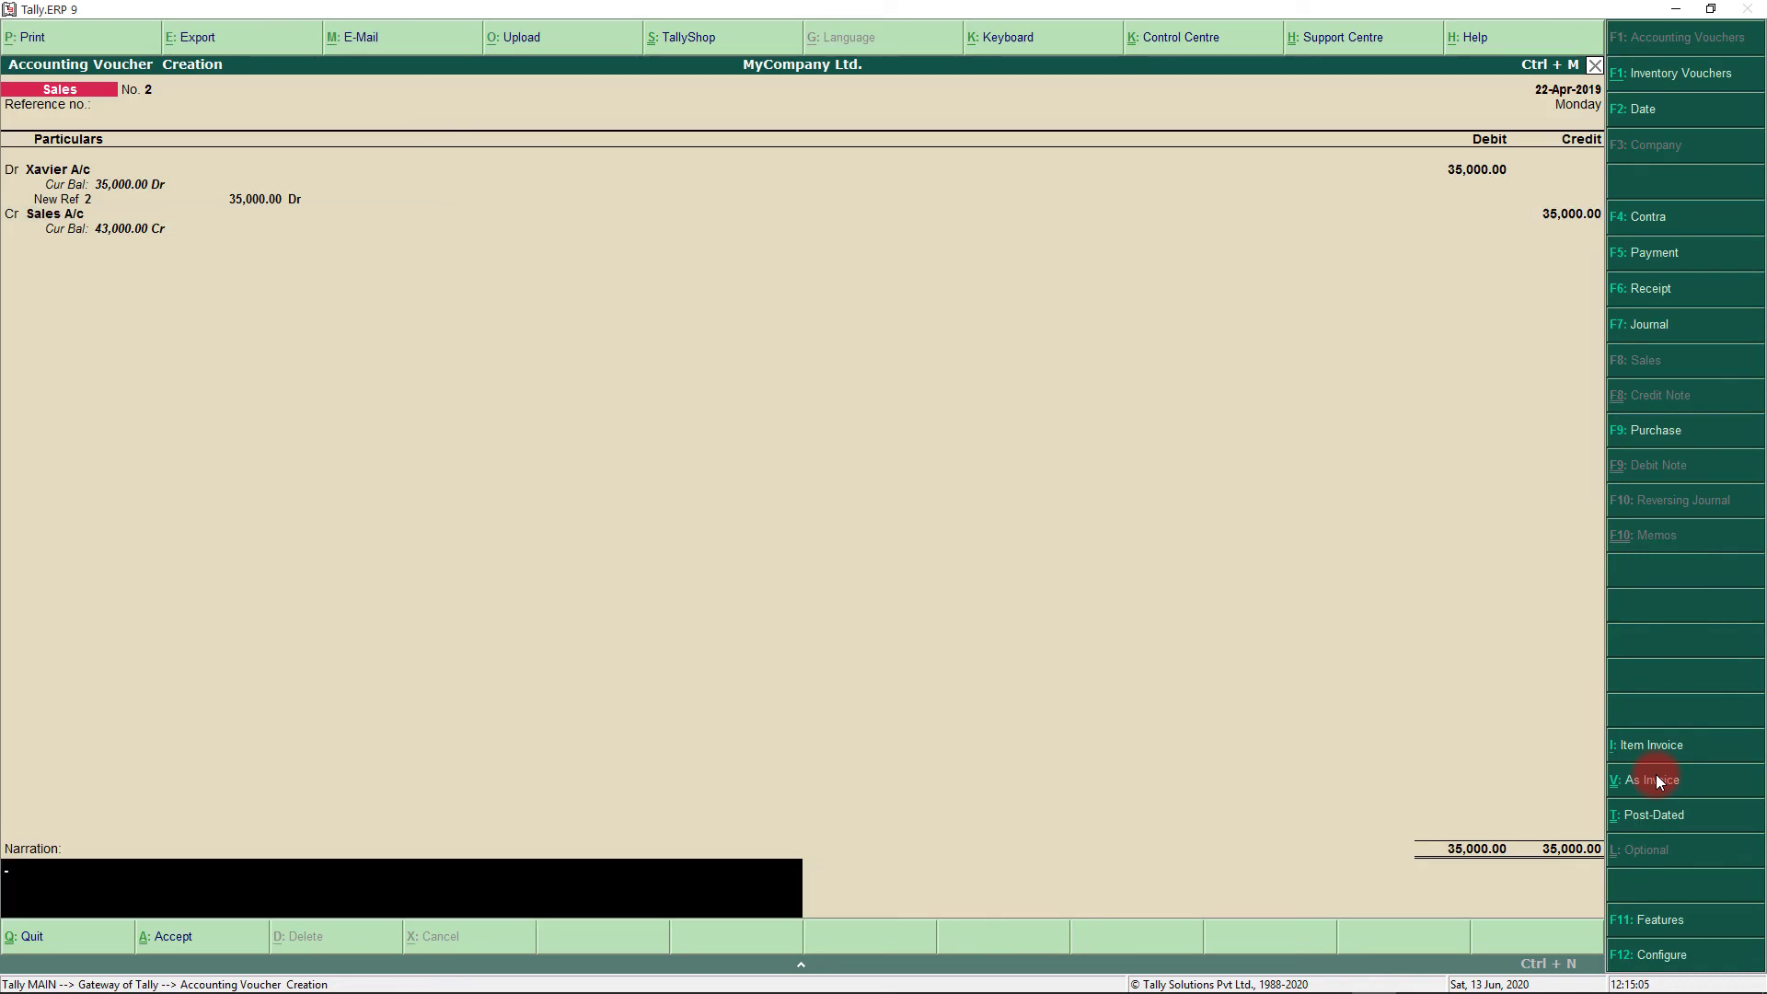
key(Return)
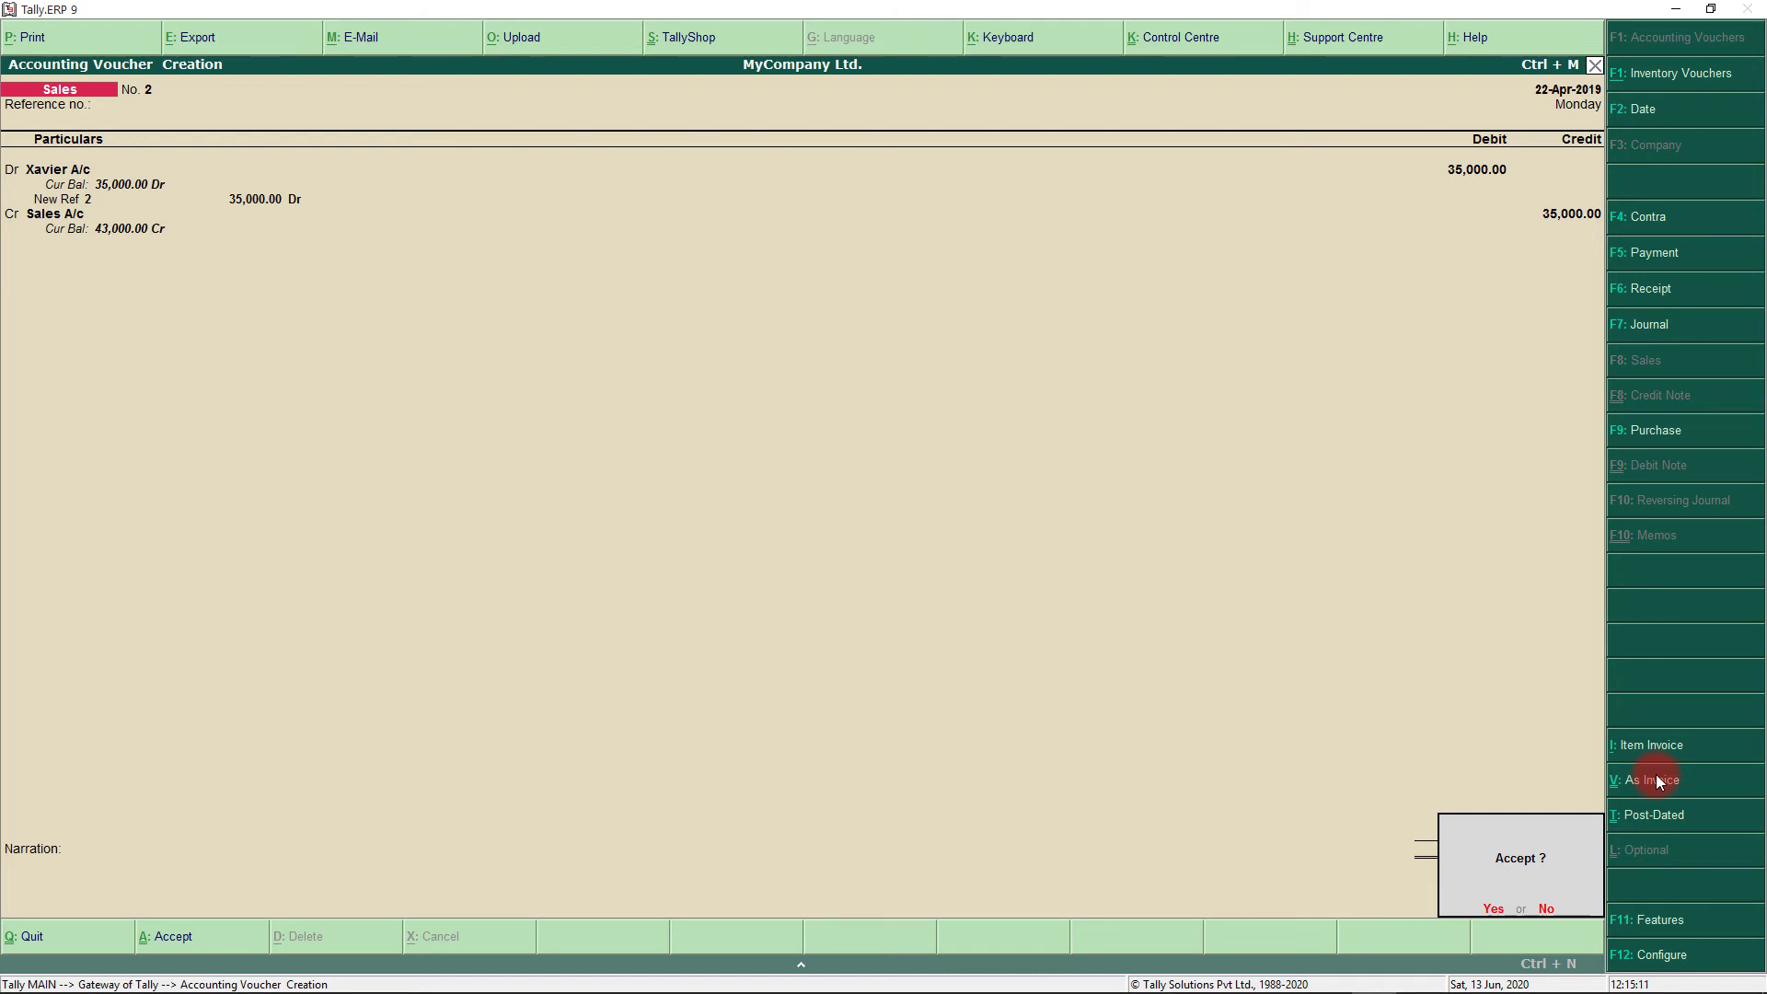
key(Return)
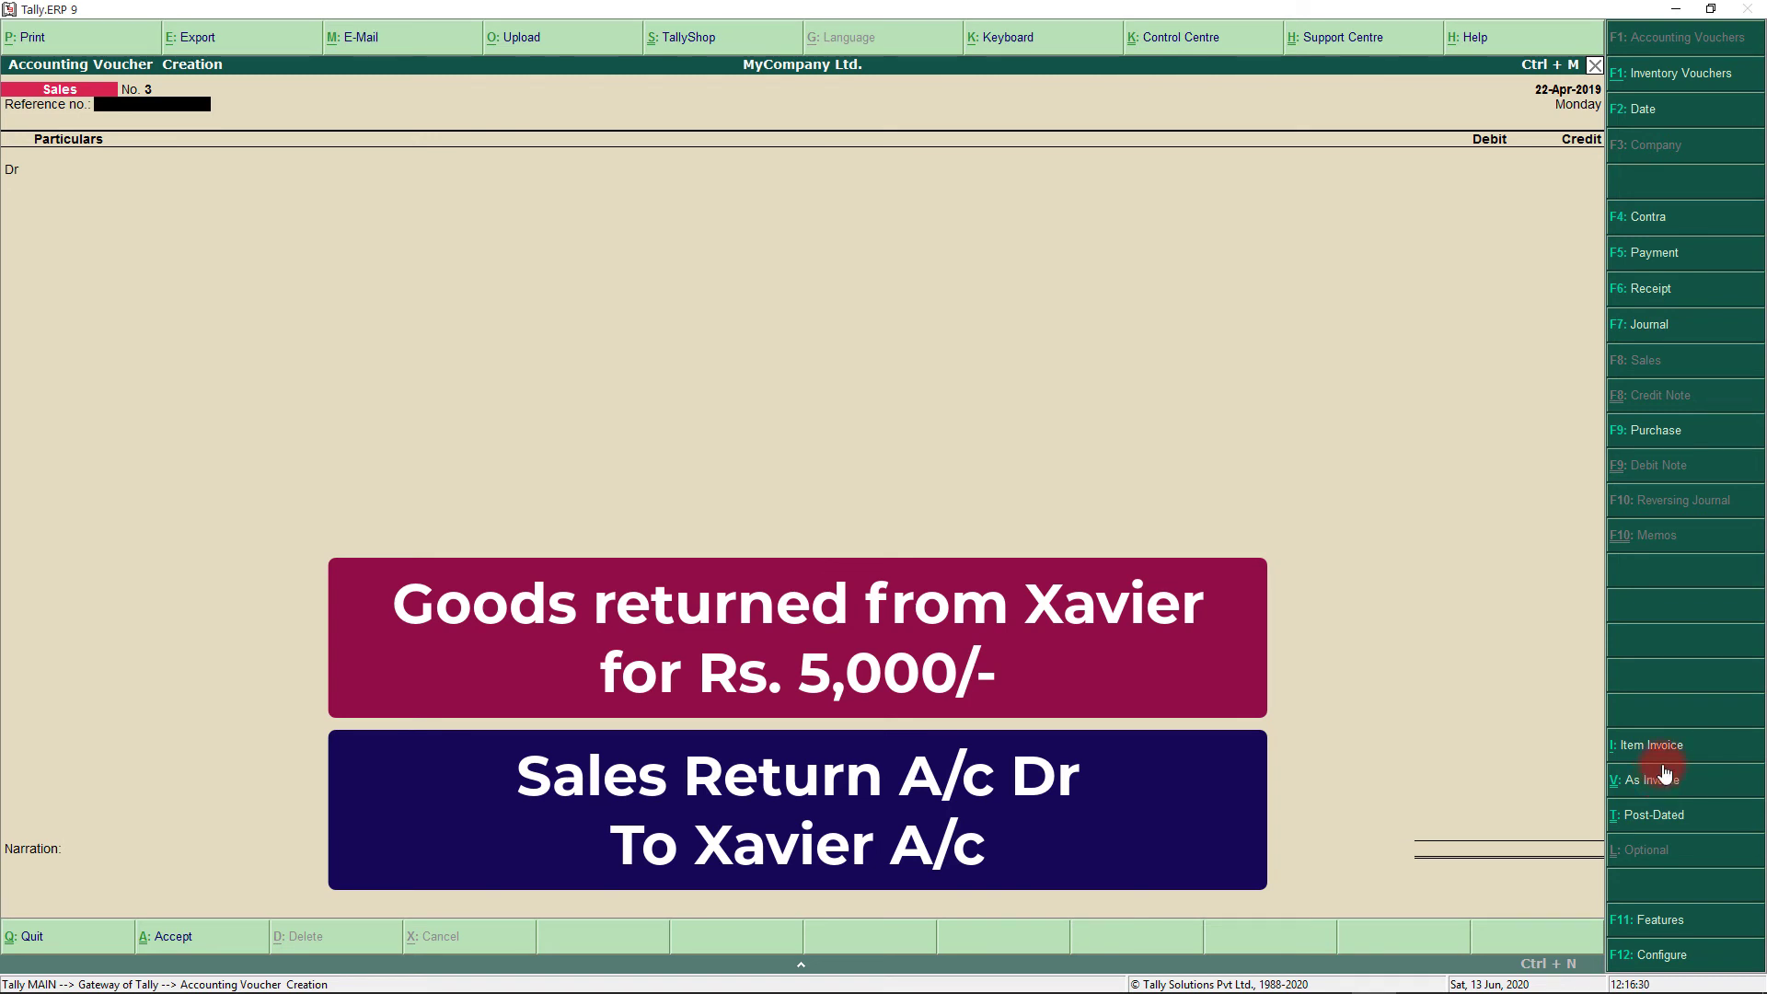
- Switch to a Journal voucher and set its date to 23-4-2019
click(1634, 330)
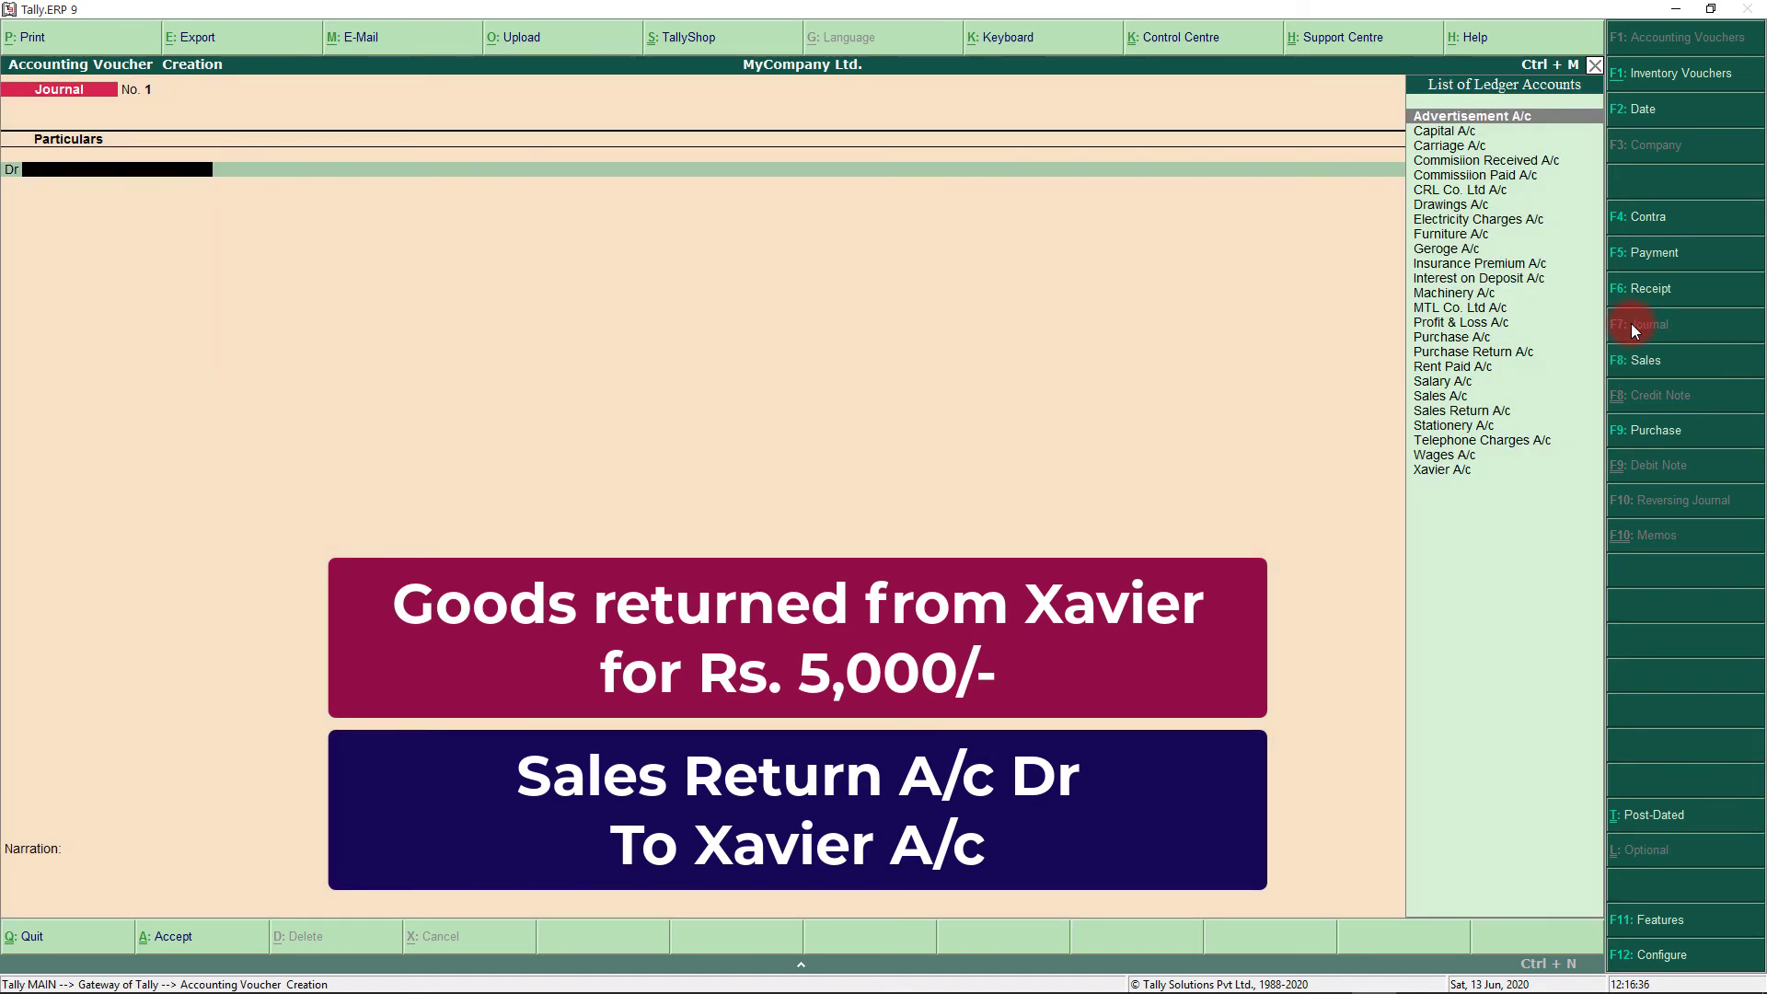
key(F2)
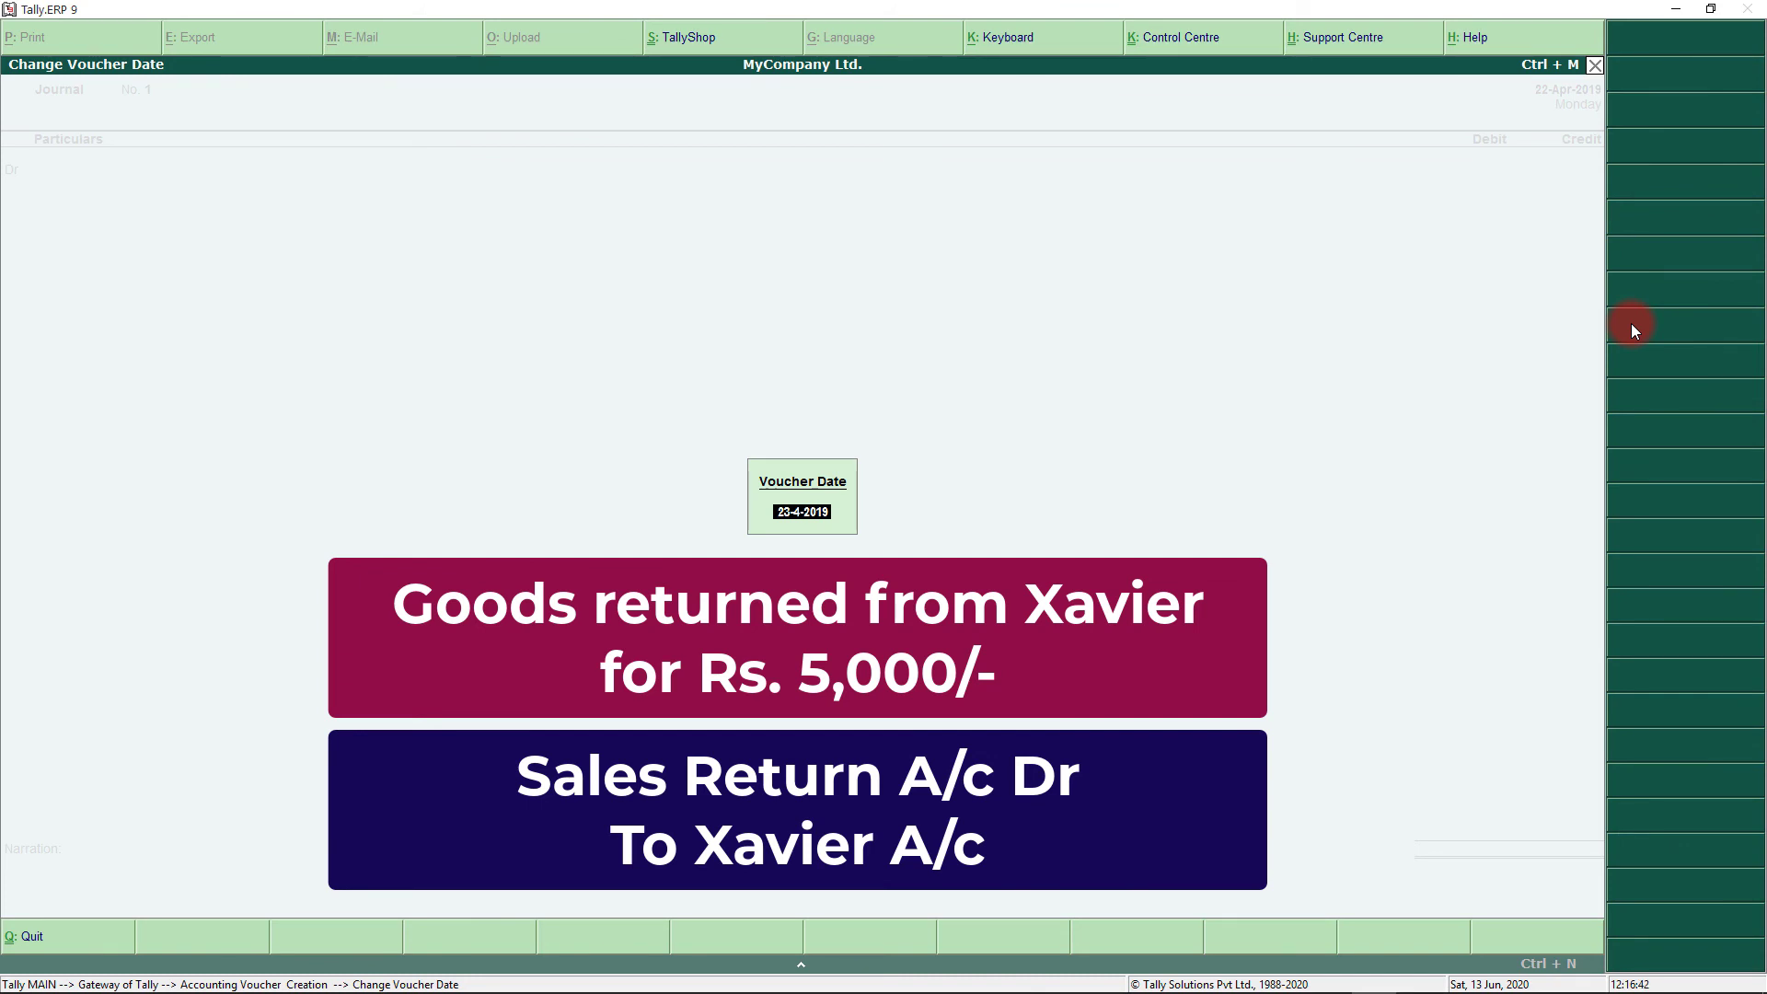
key(Return)
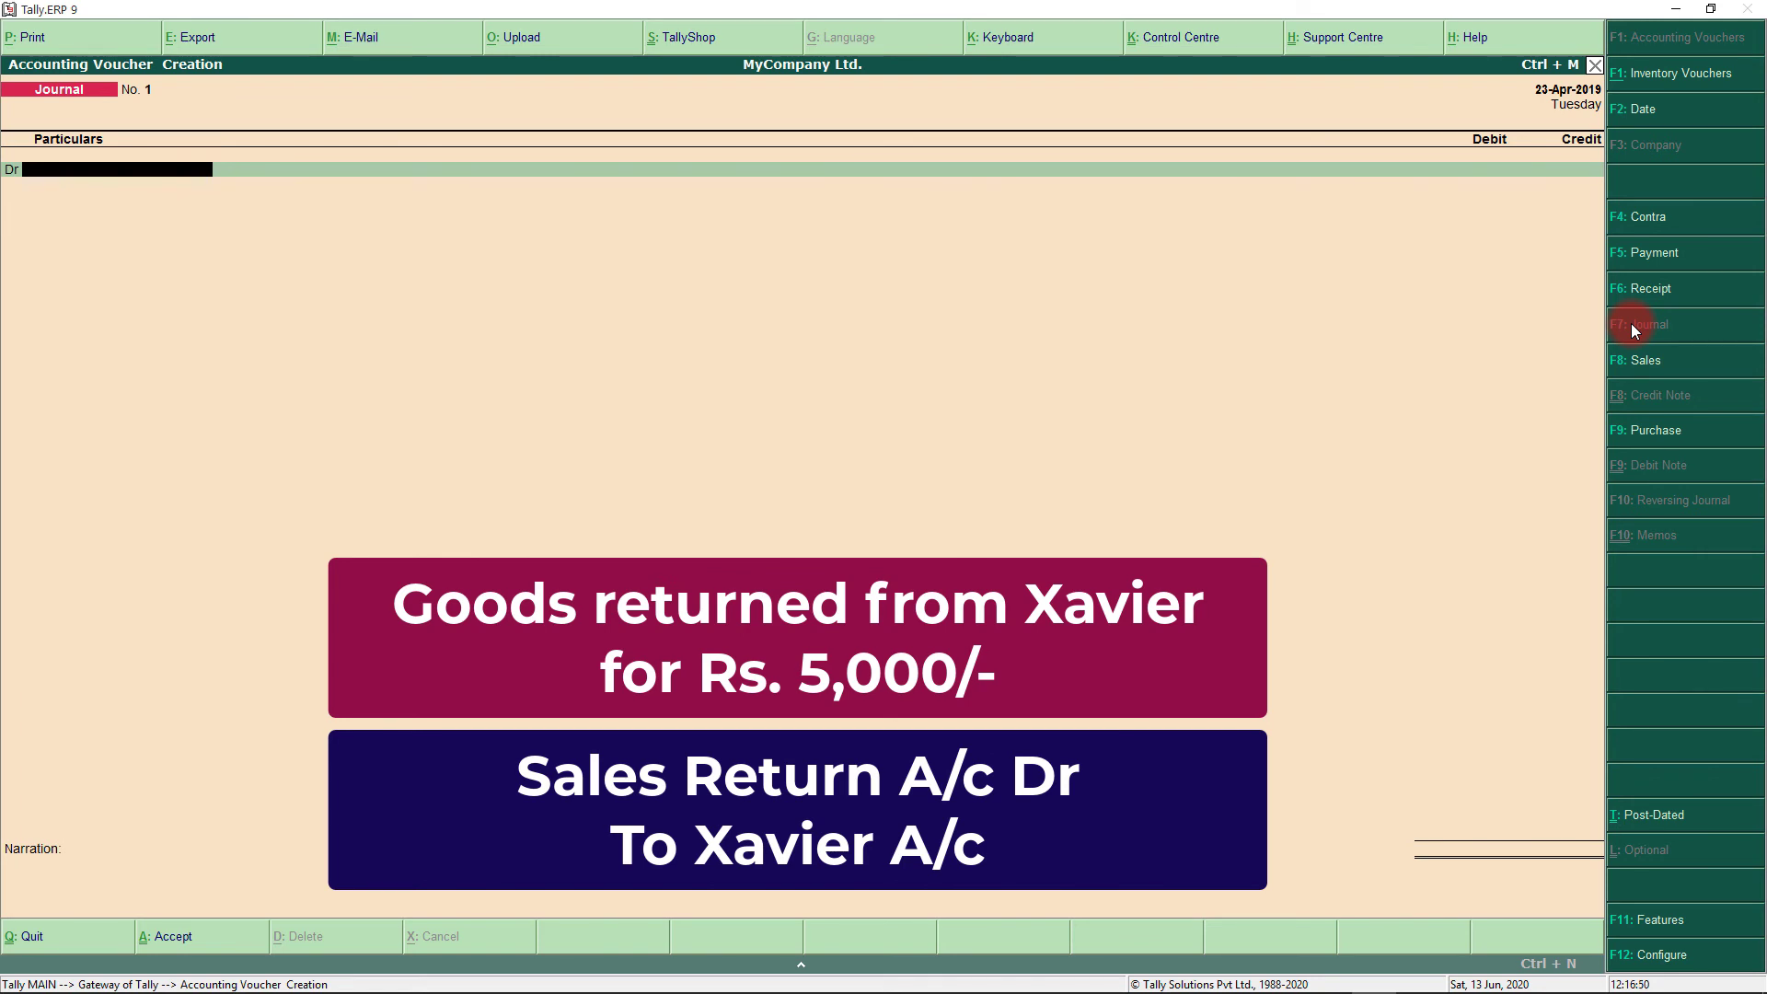
- Debit Sales Return A/c with 5,000 in the journal voucher, skipping the inventory allocations
text(Sa)
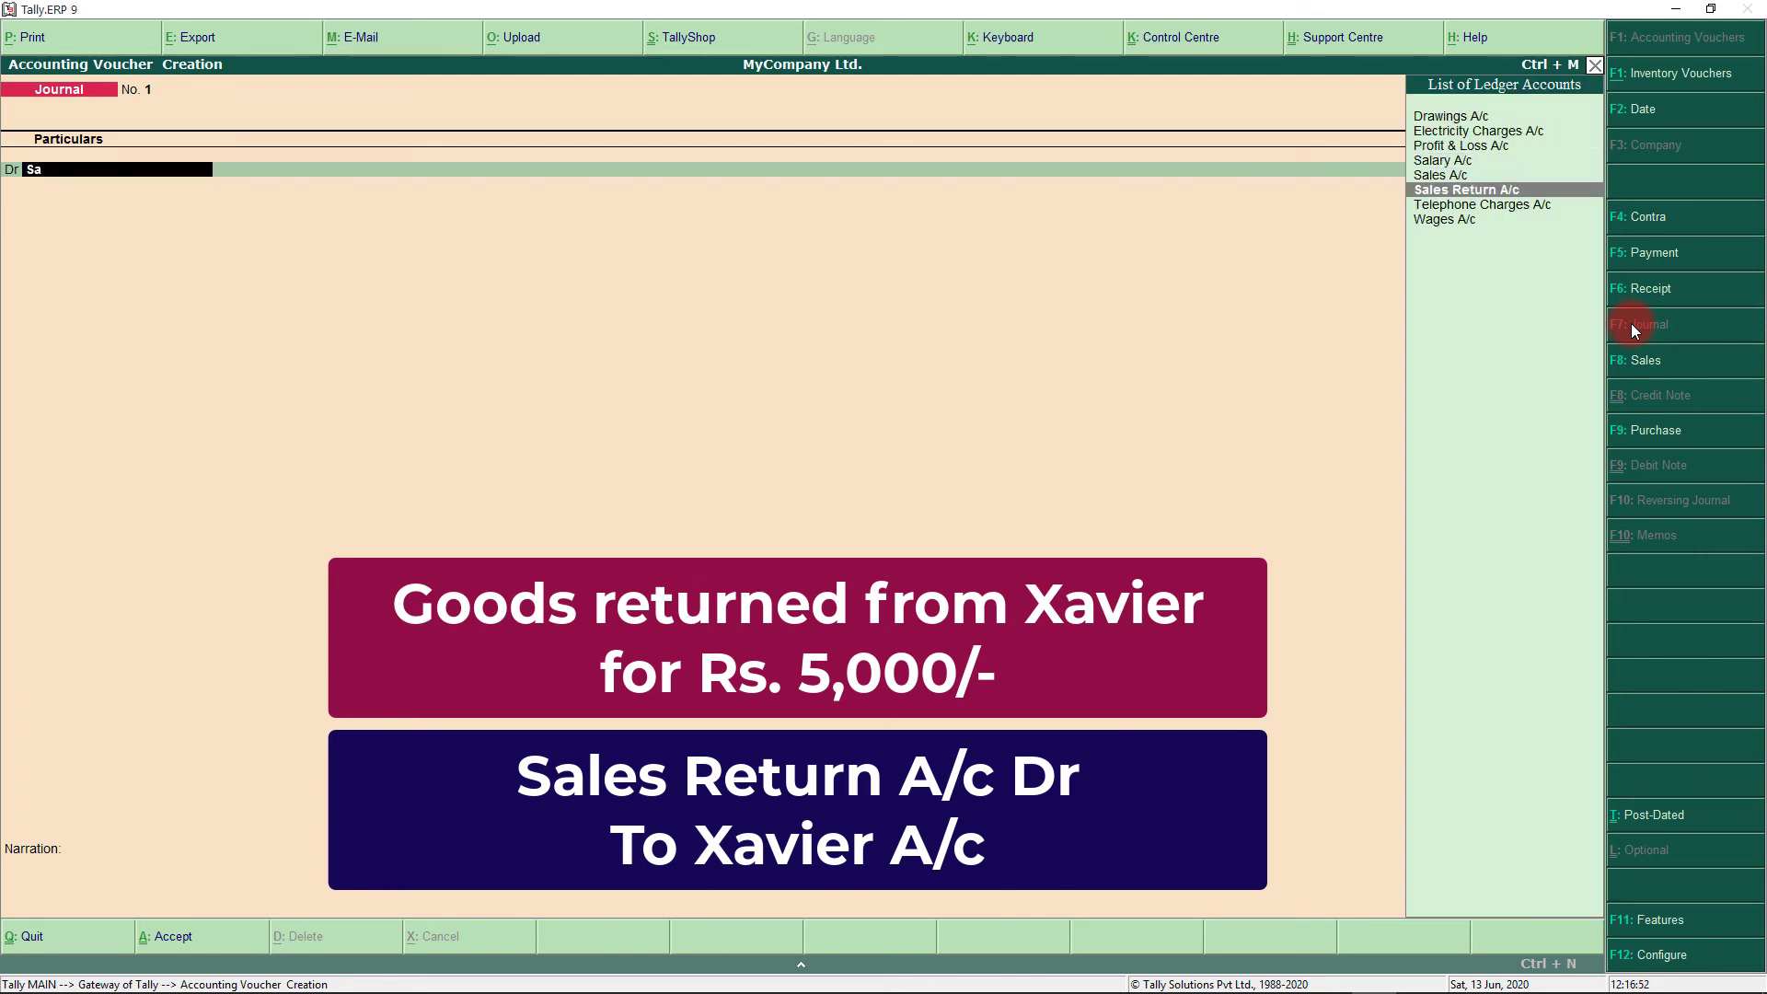
key(Return)
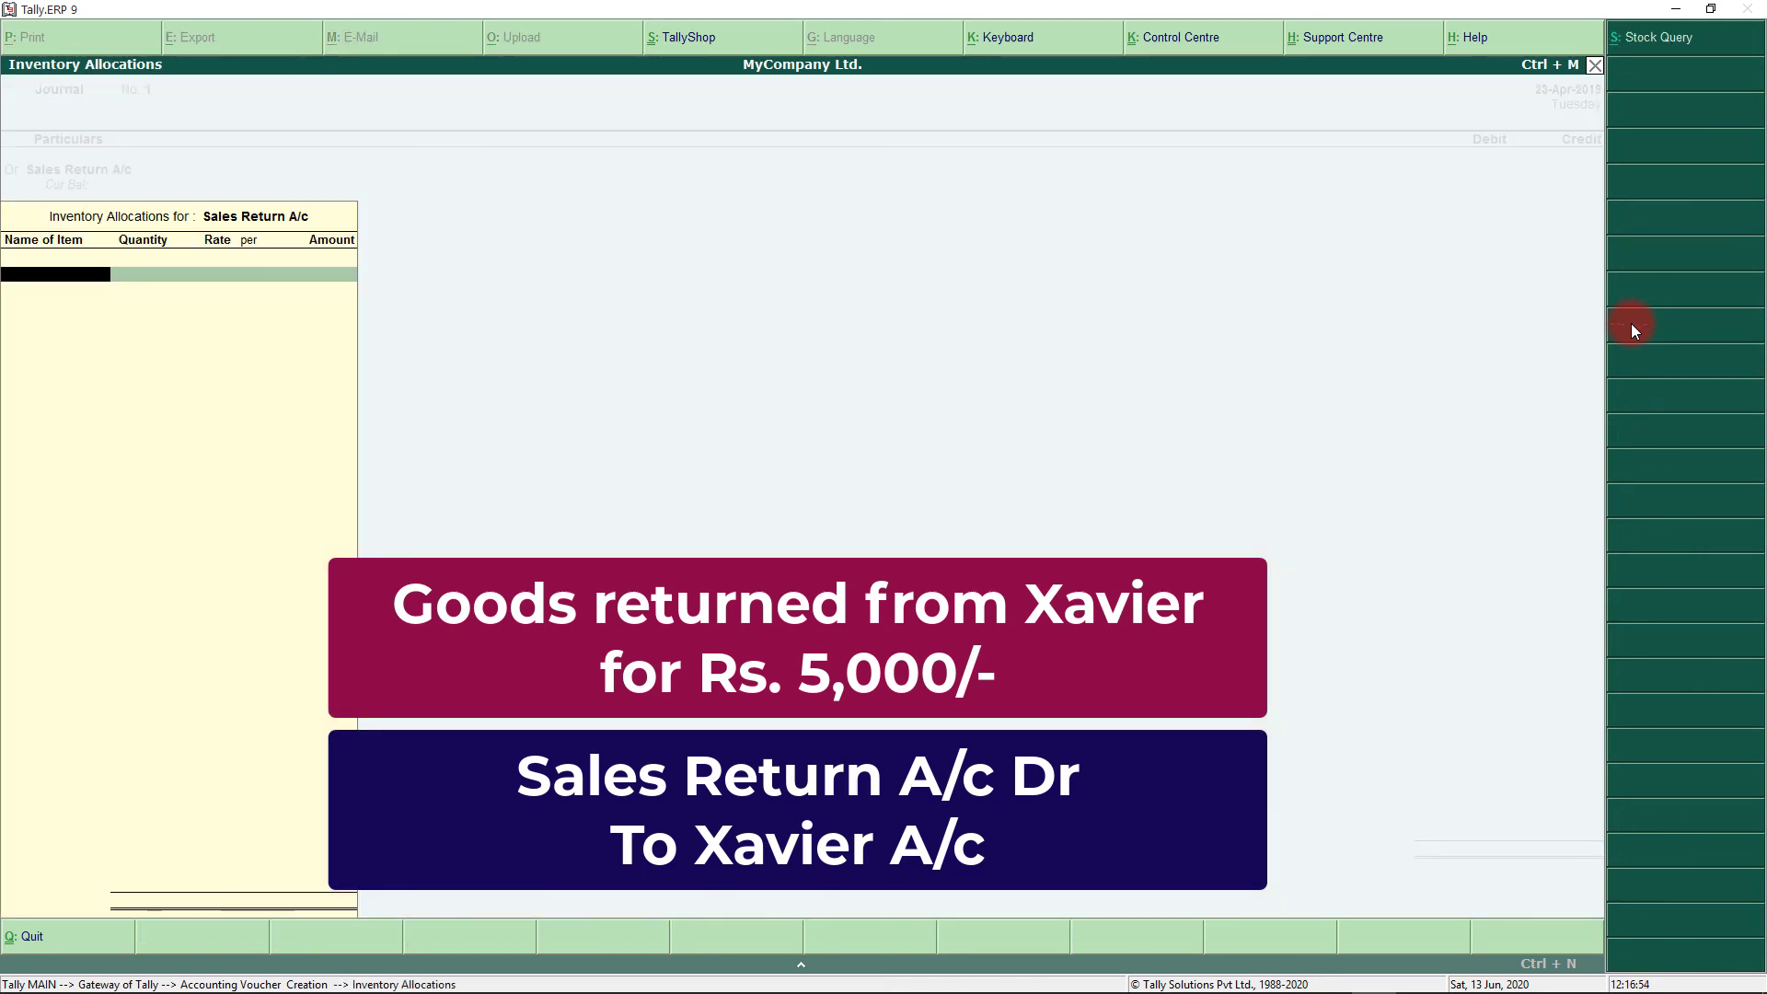
key(Escape)
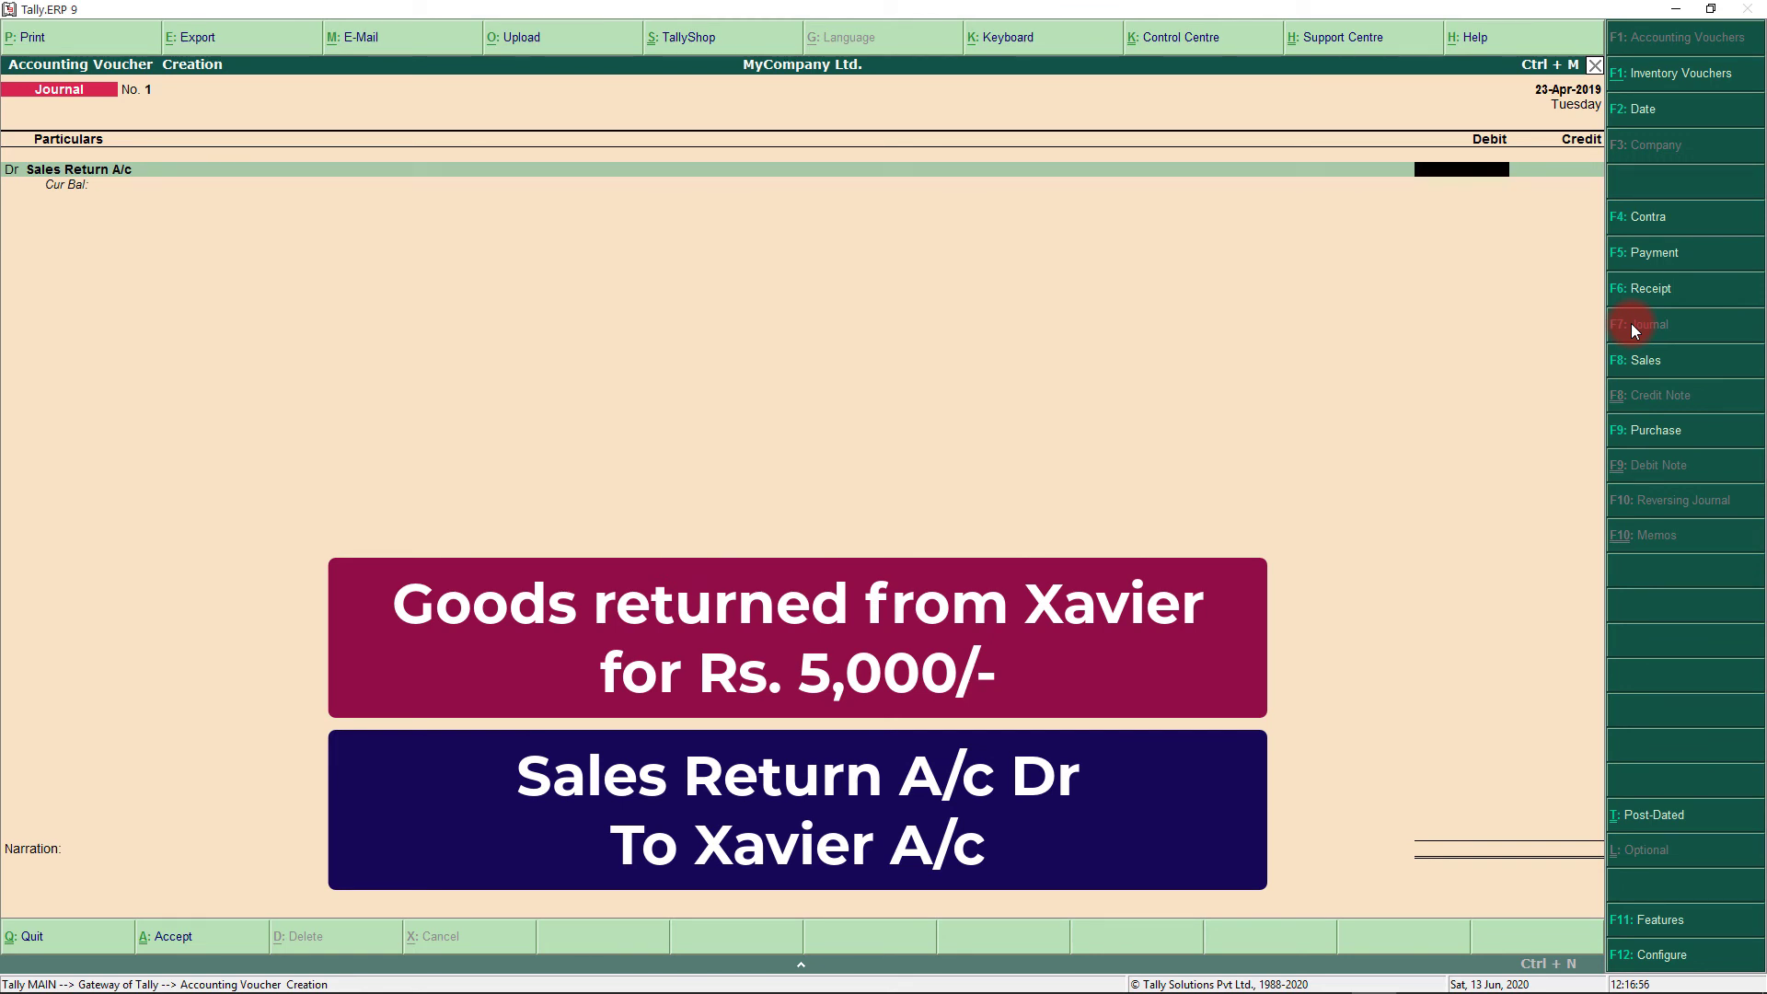
text(5000)
key(Return)
key(Return)
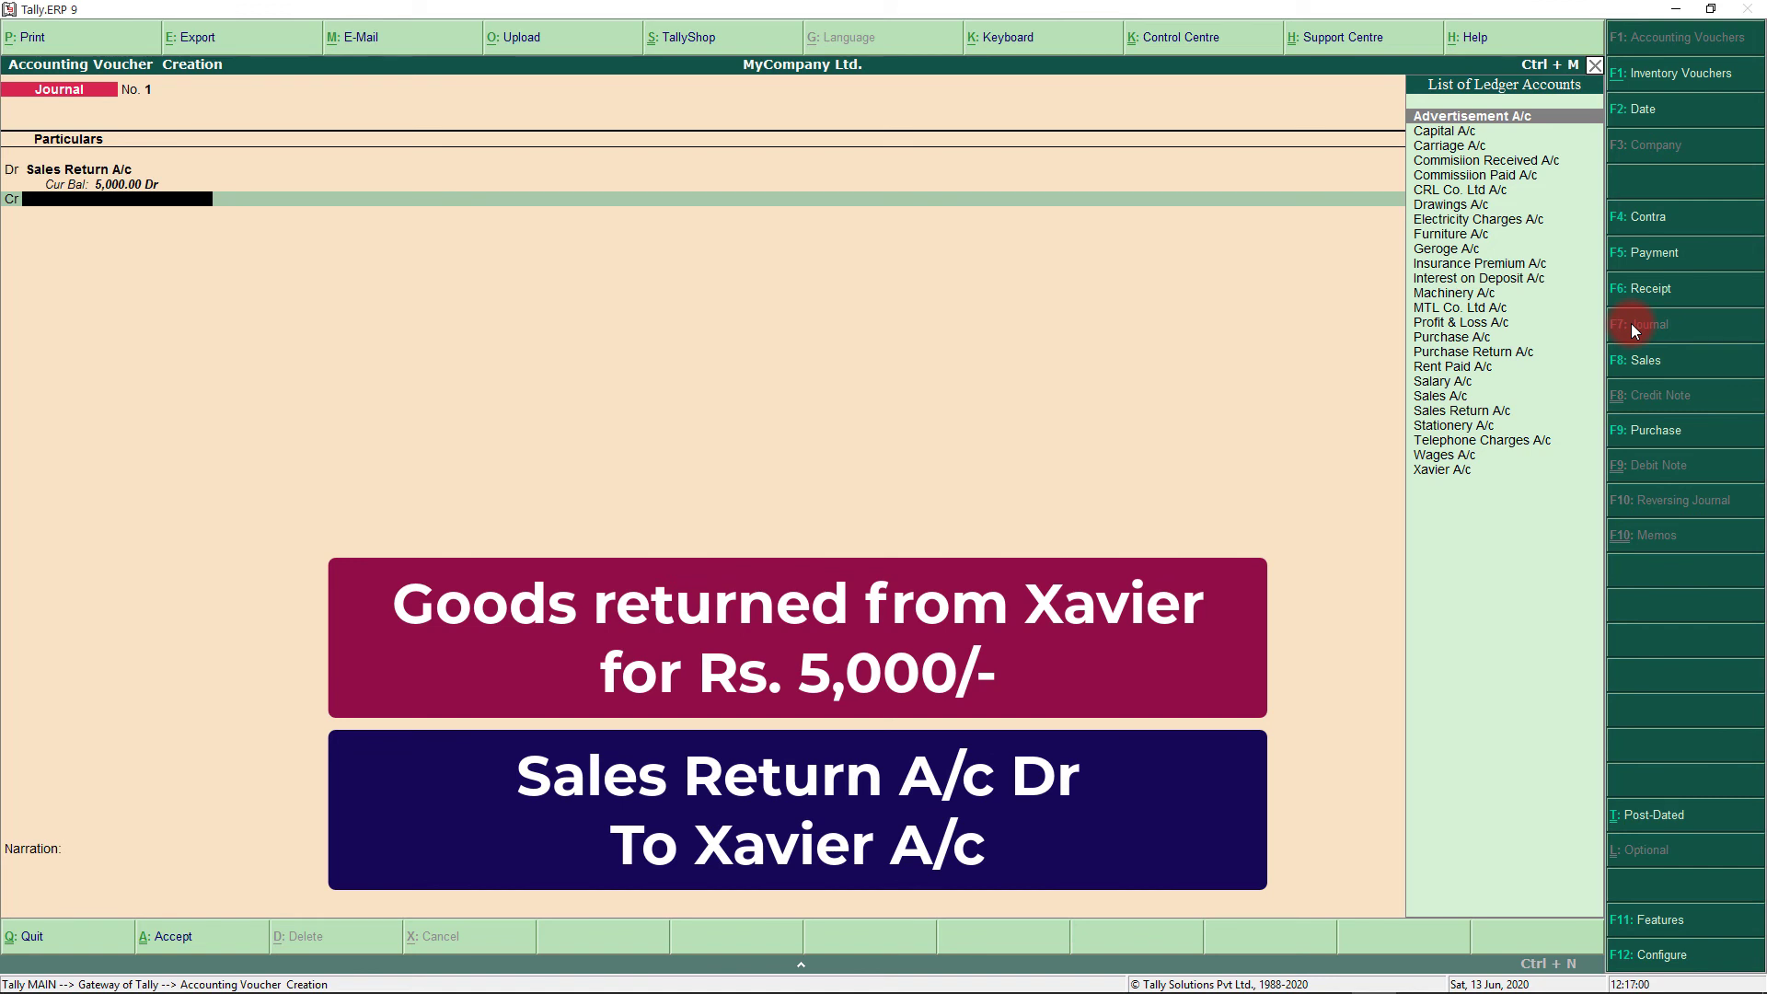
- Credit the ledger of the customer returning the goods with 5,000 in the journal voucher
text(X)
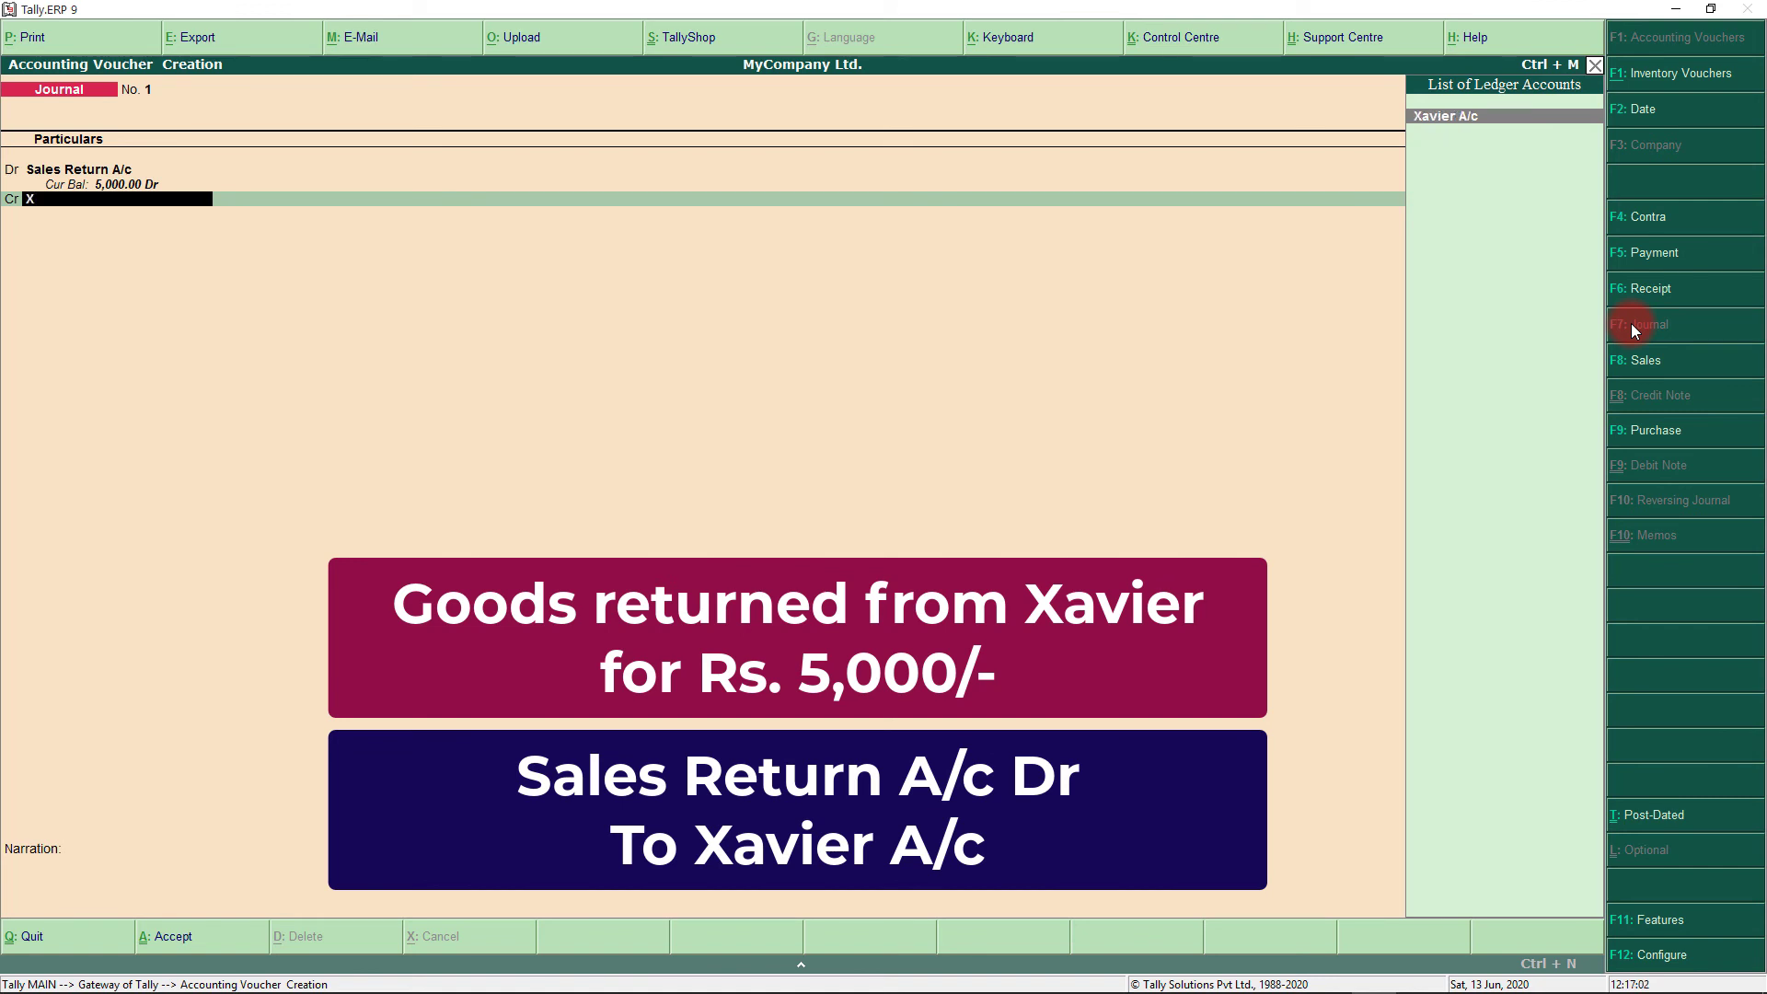
key(Return)
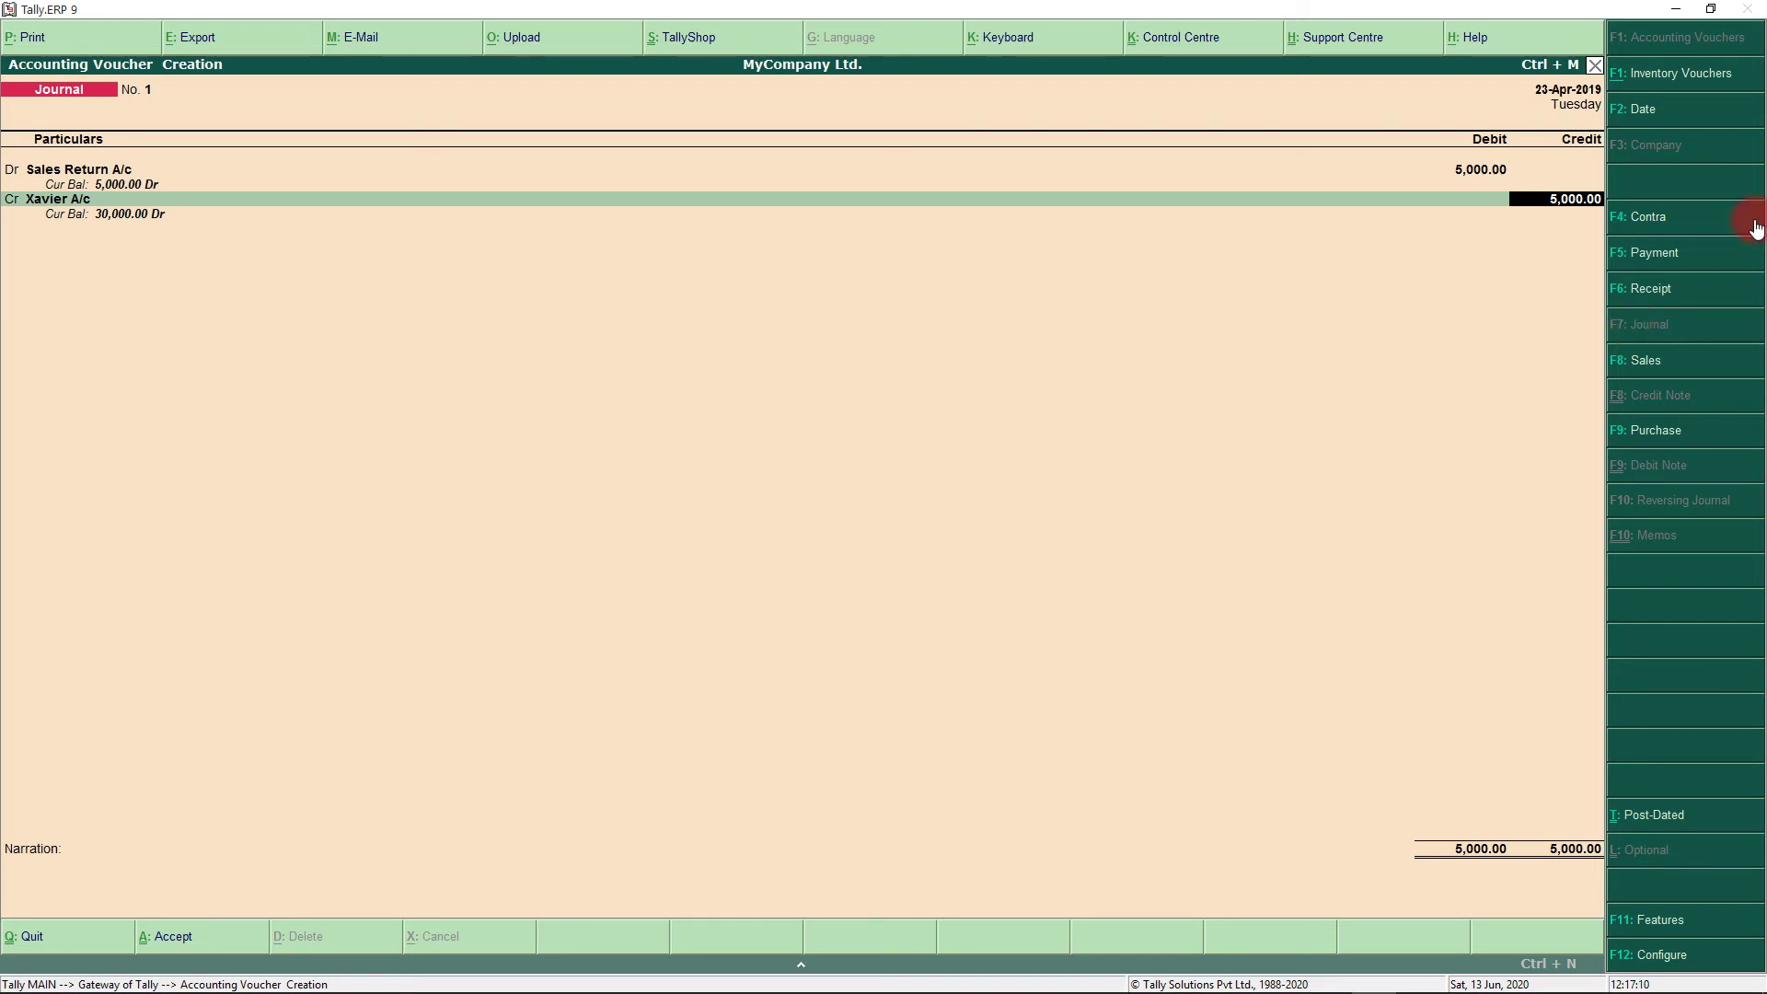
click(1567, 214)
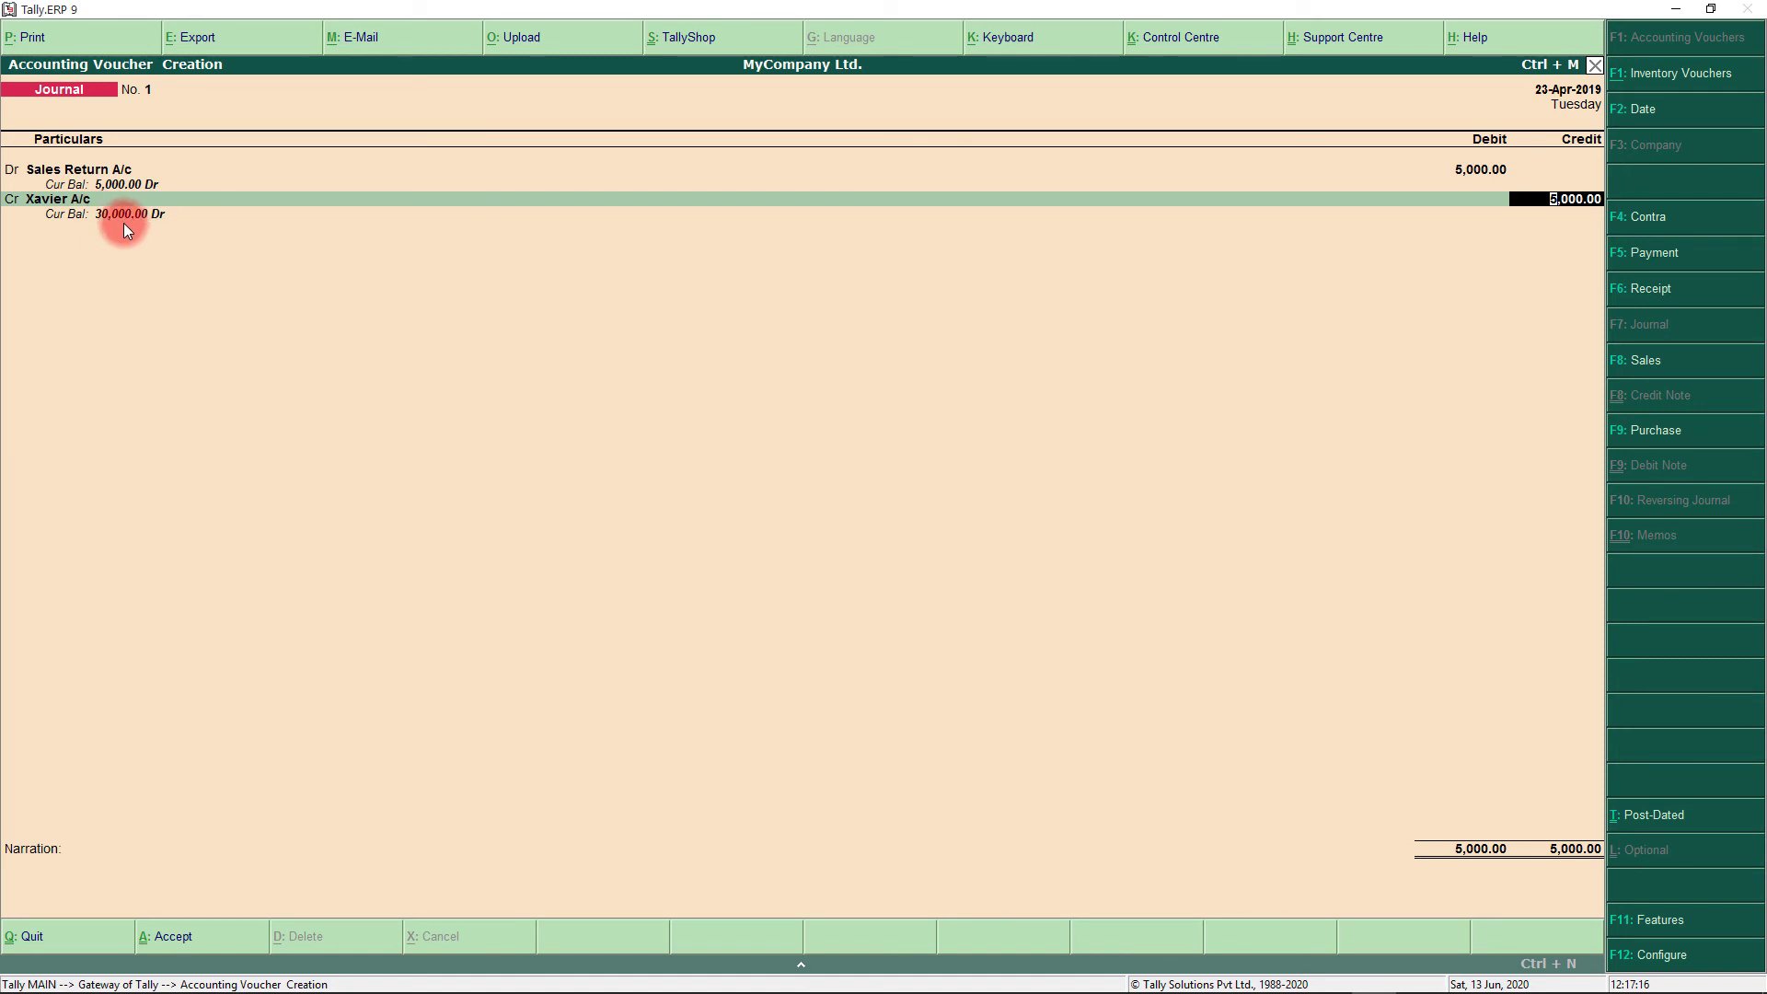
key(Return)
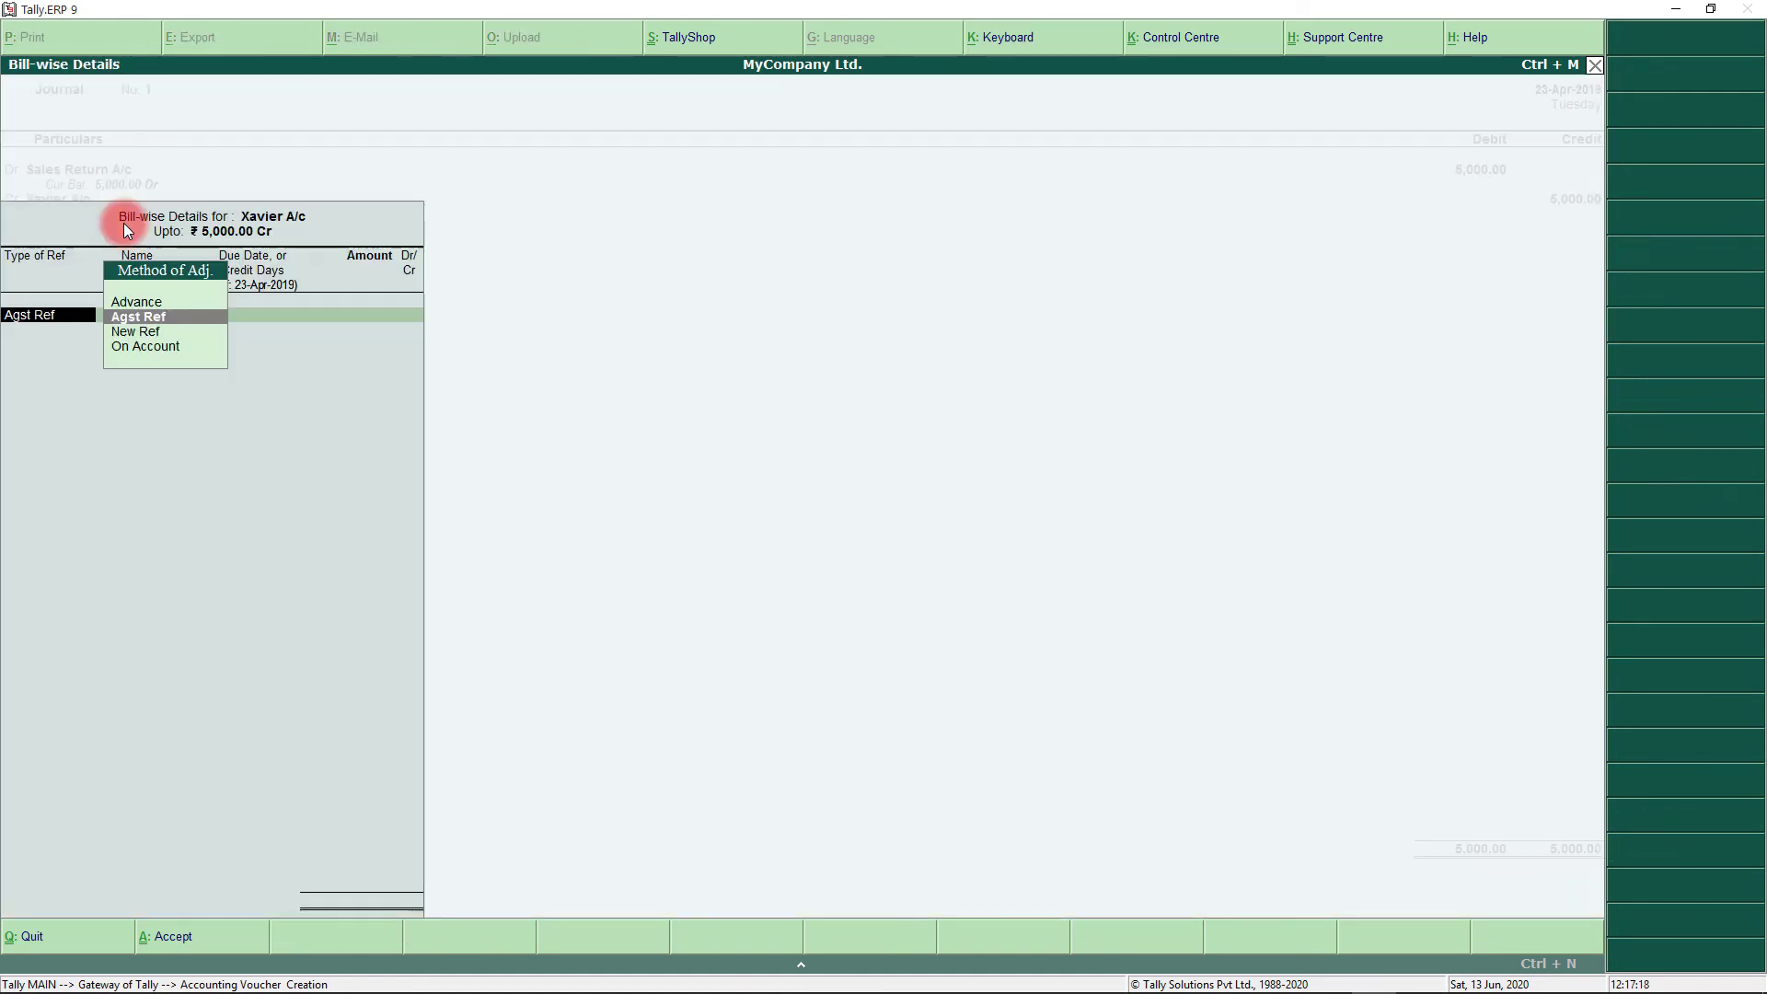
- Allocate the 5,000 credit as Agst Ref to bill 2 and save the journal voucher without a narration
key(Return)
key(Return)
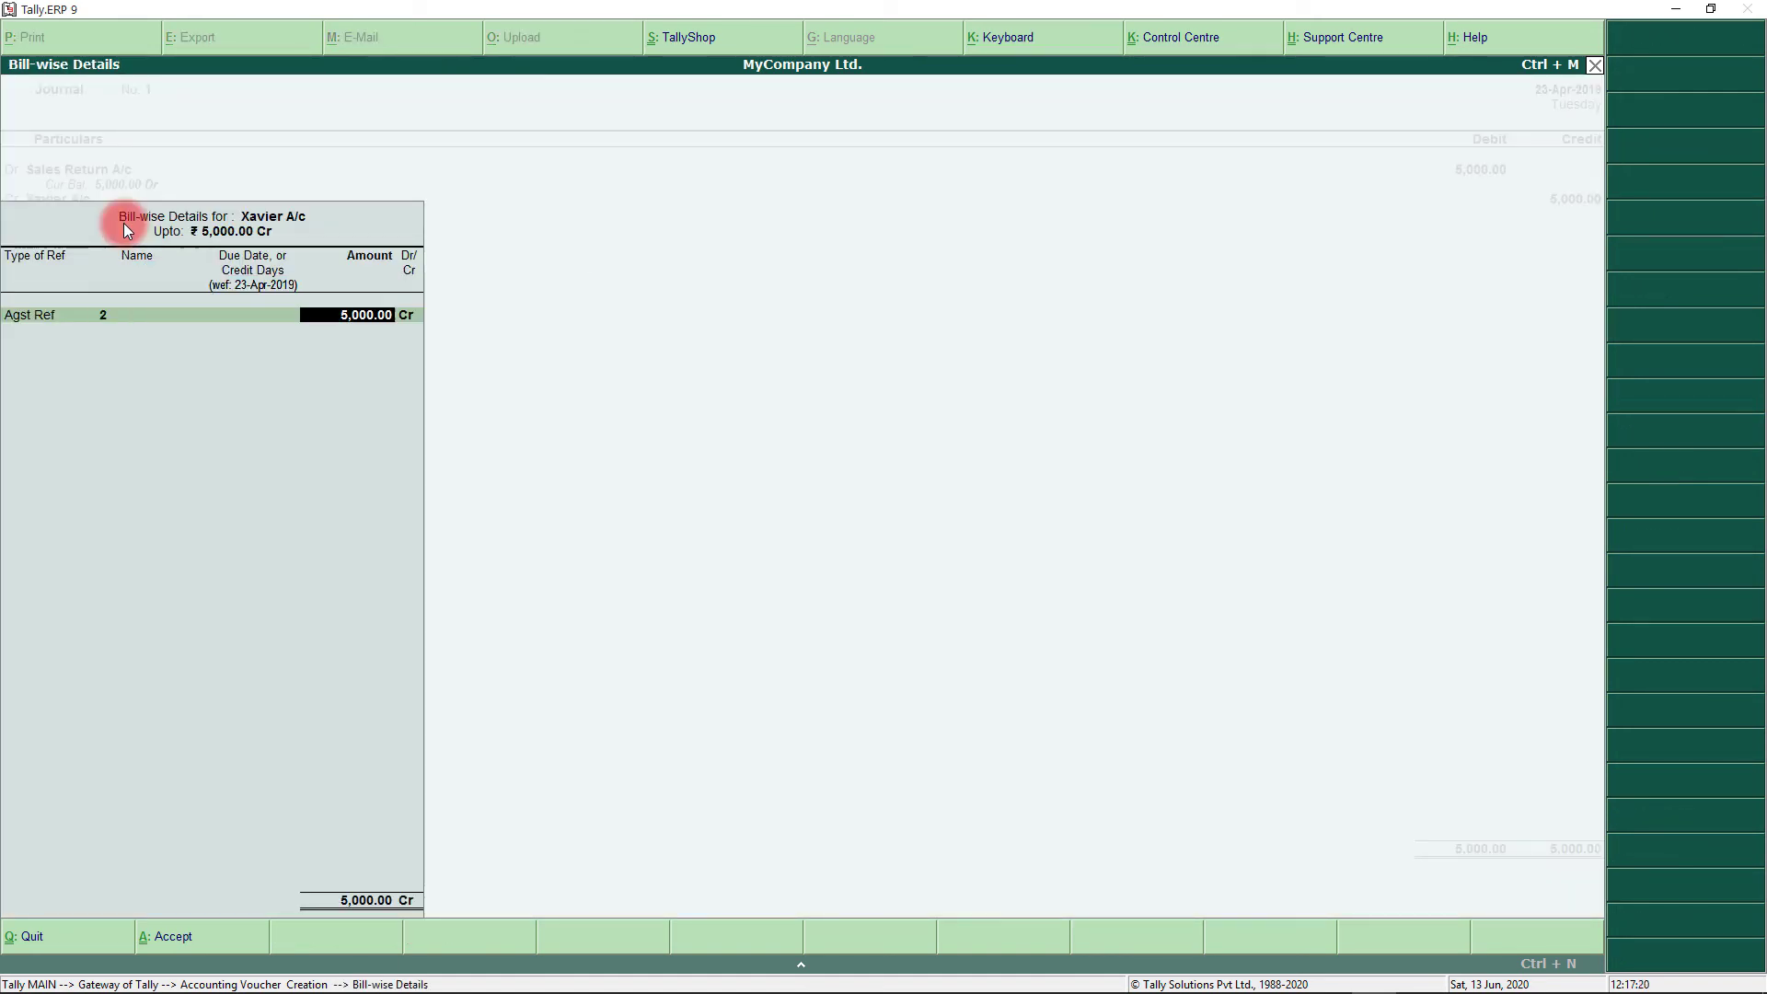
key(Return)
key(Return)
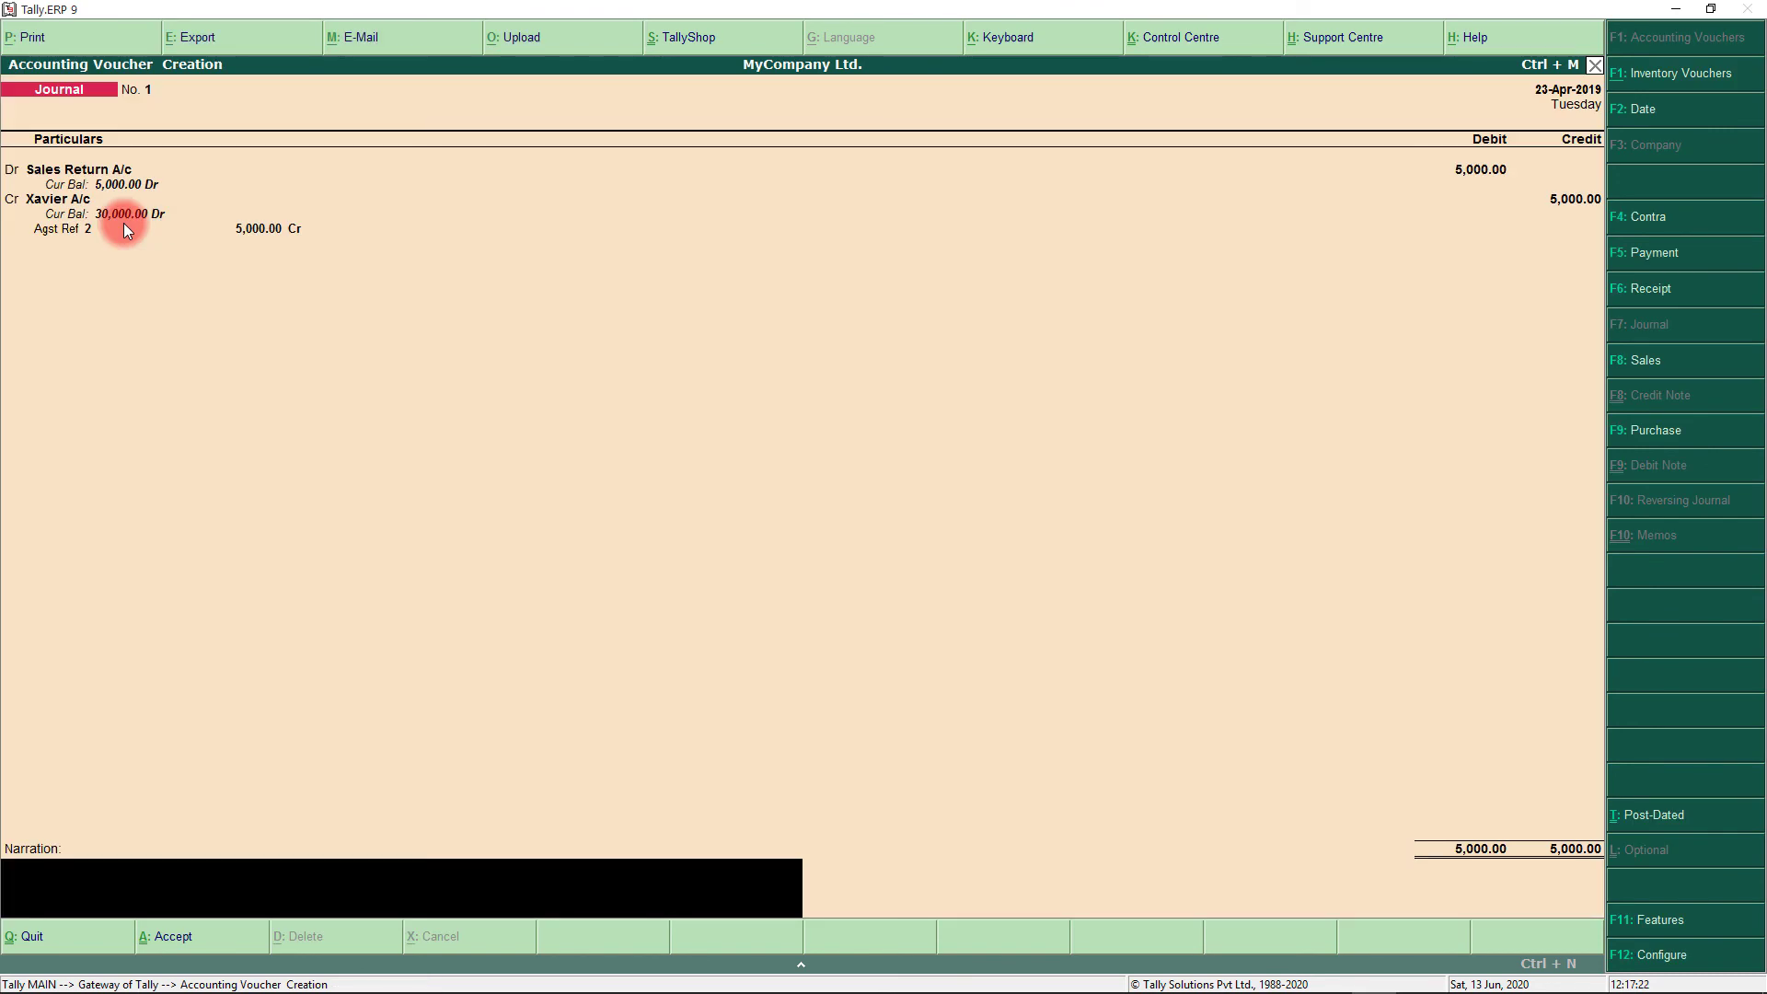
key(Return)
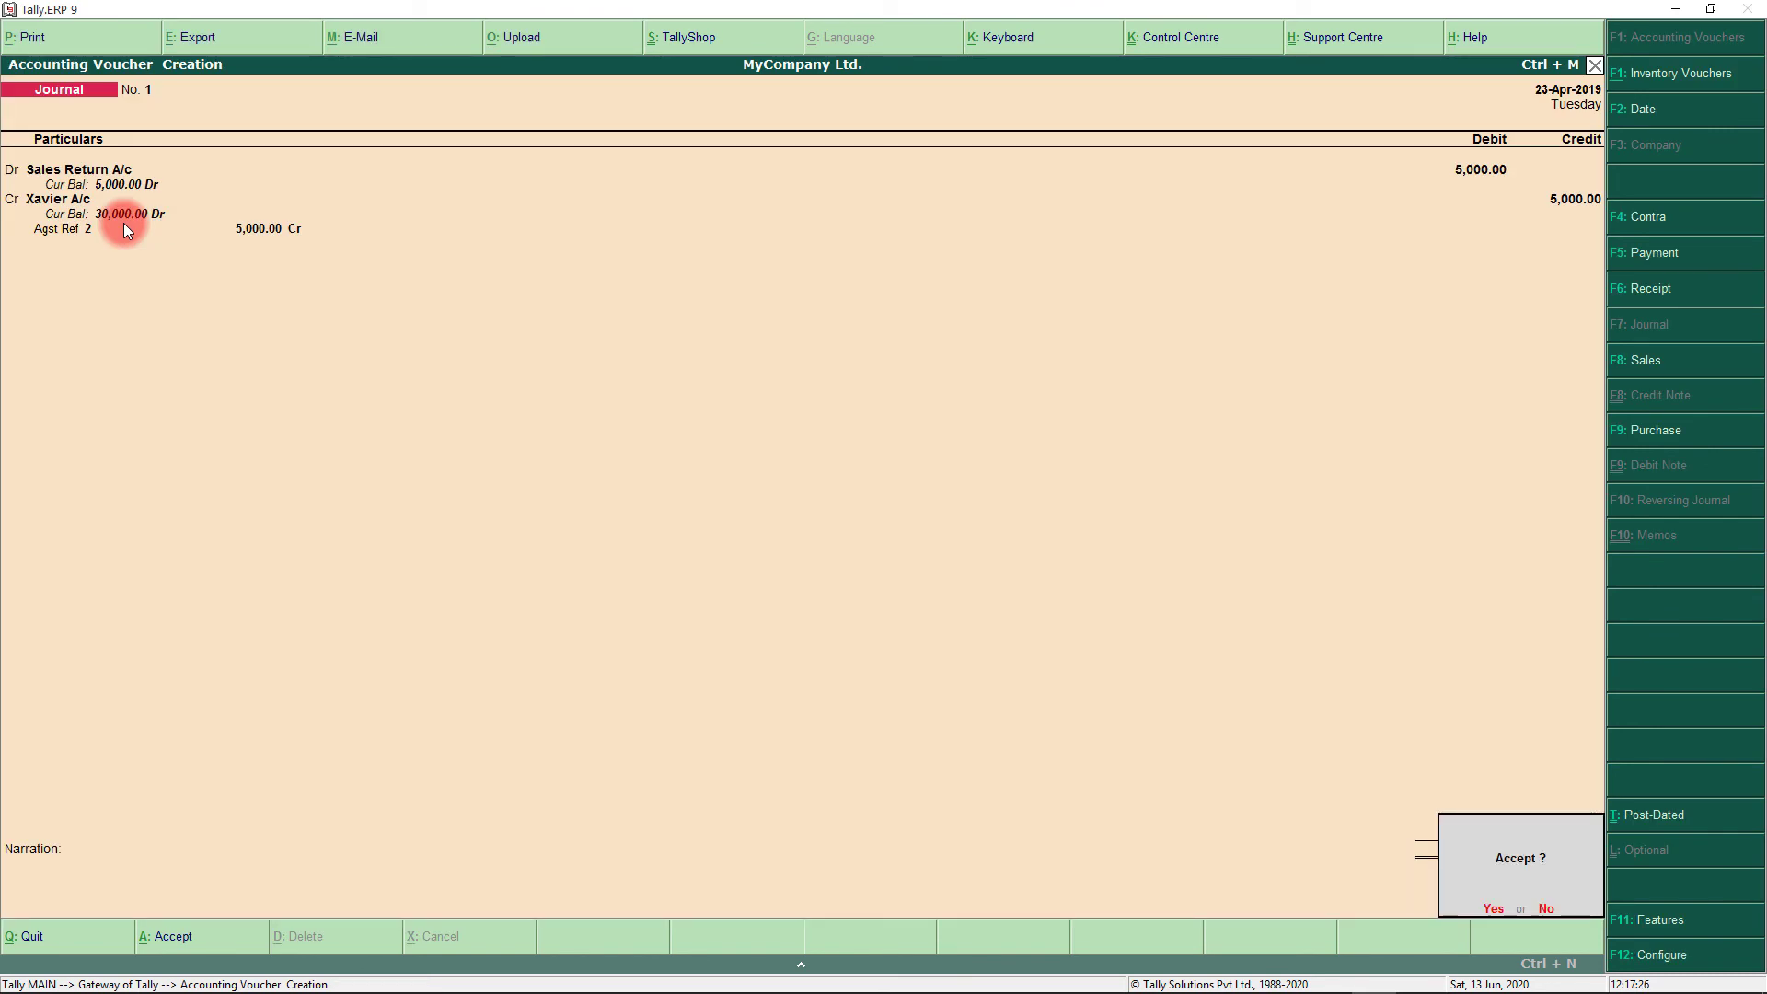
key(y)
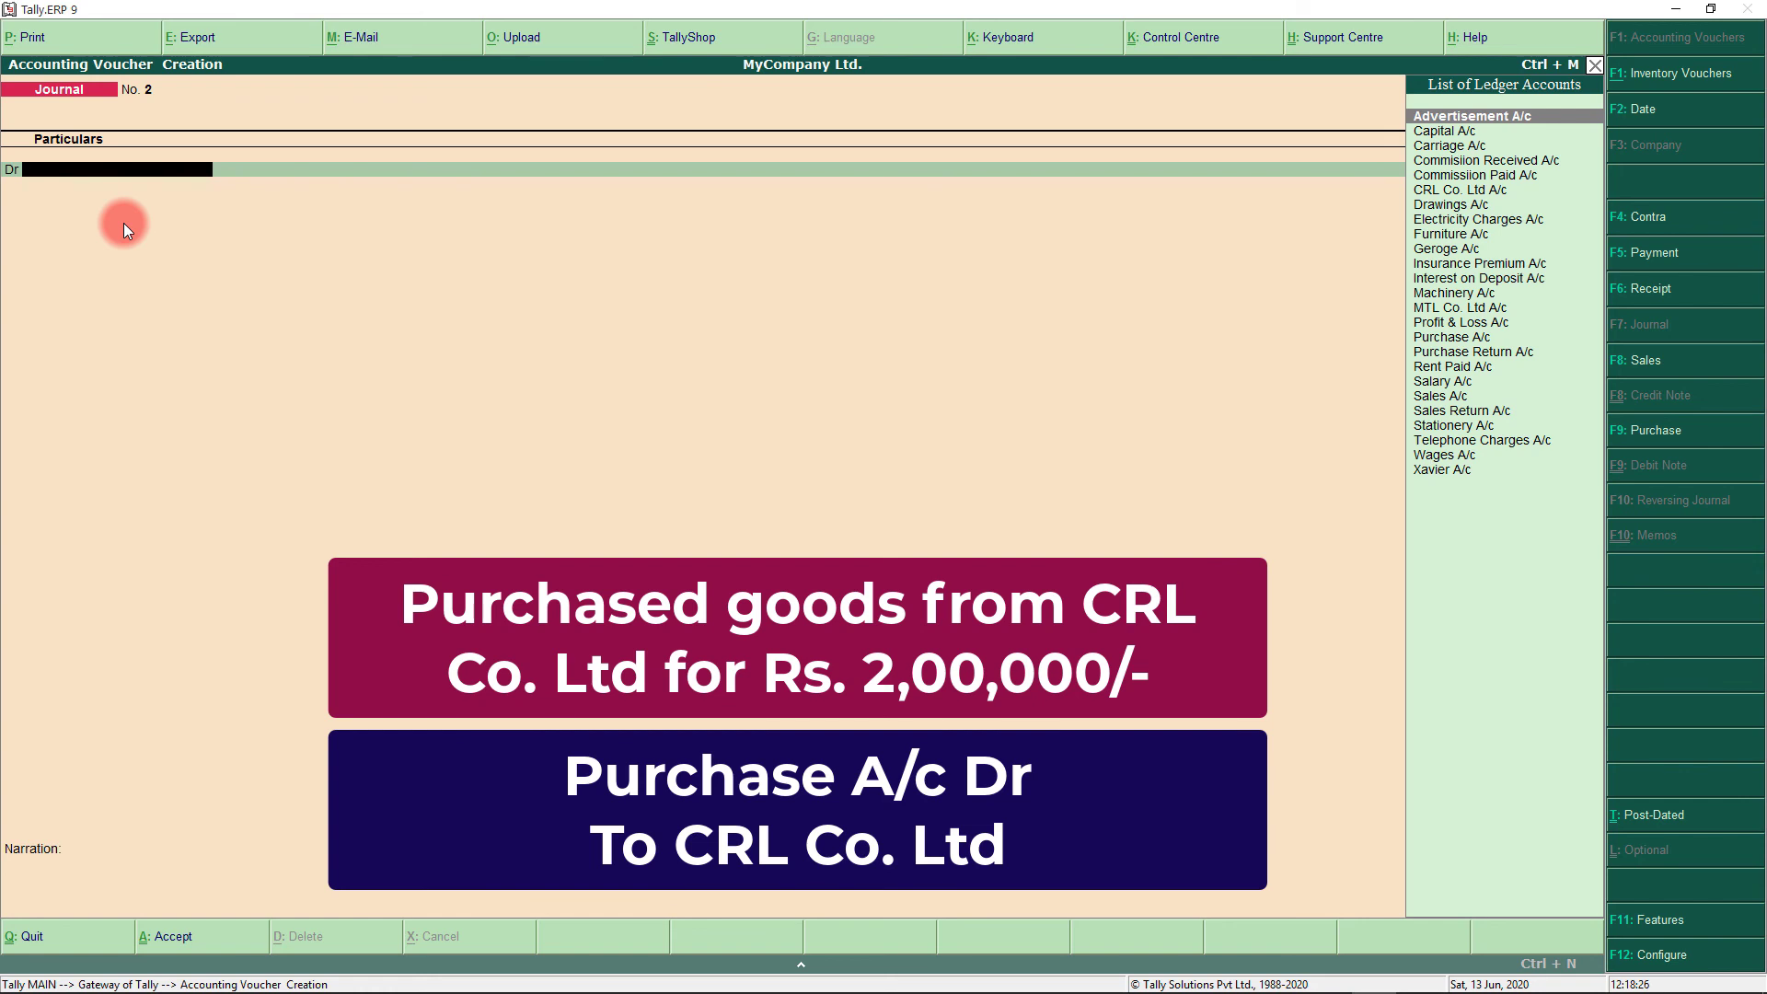
- Switch to a Purchase voucher in voucher mode instead of invoice mode and set its date to 21-4-2019
click(1654, 431)
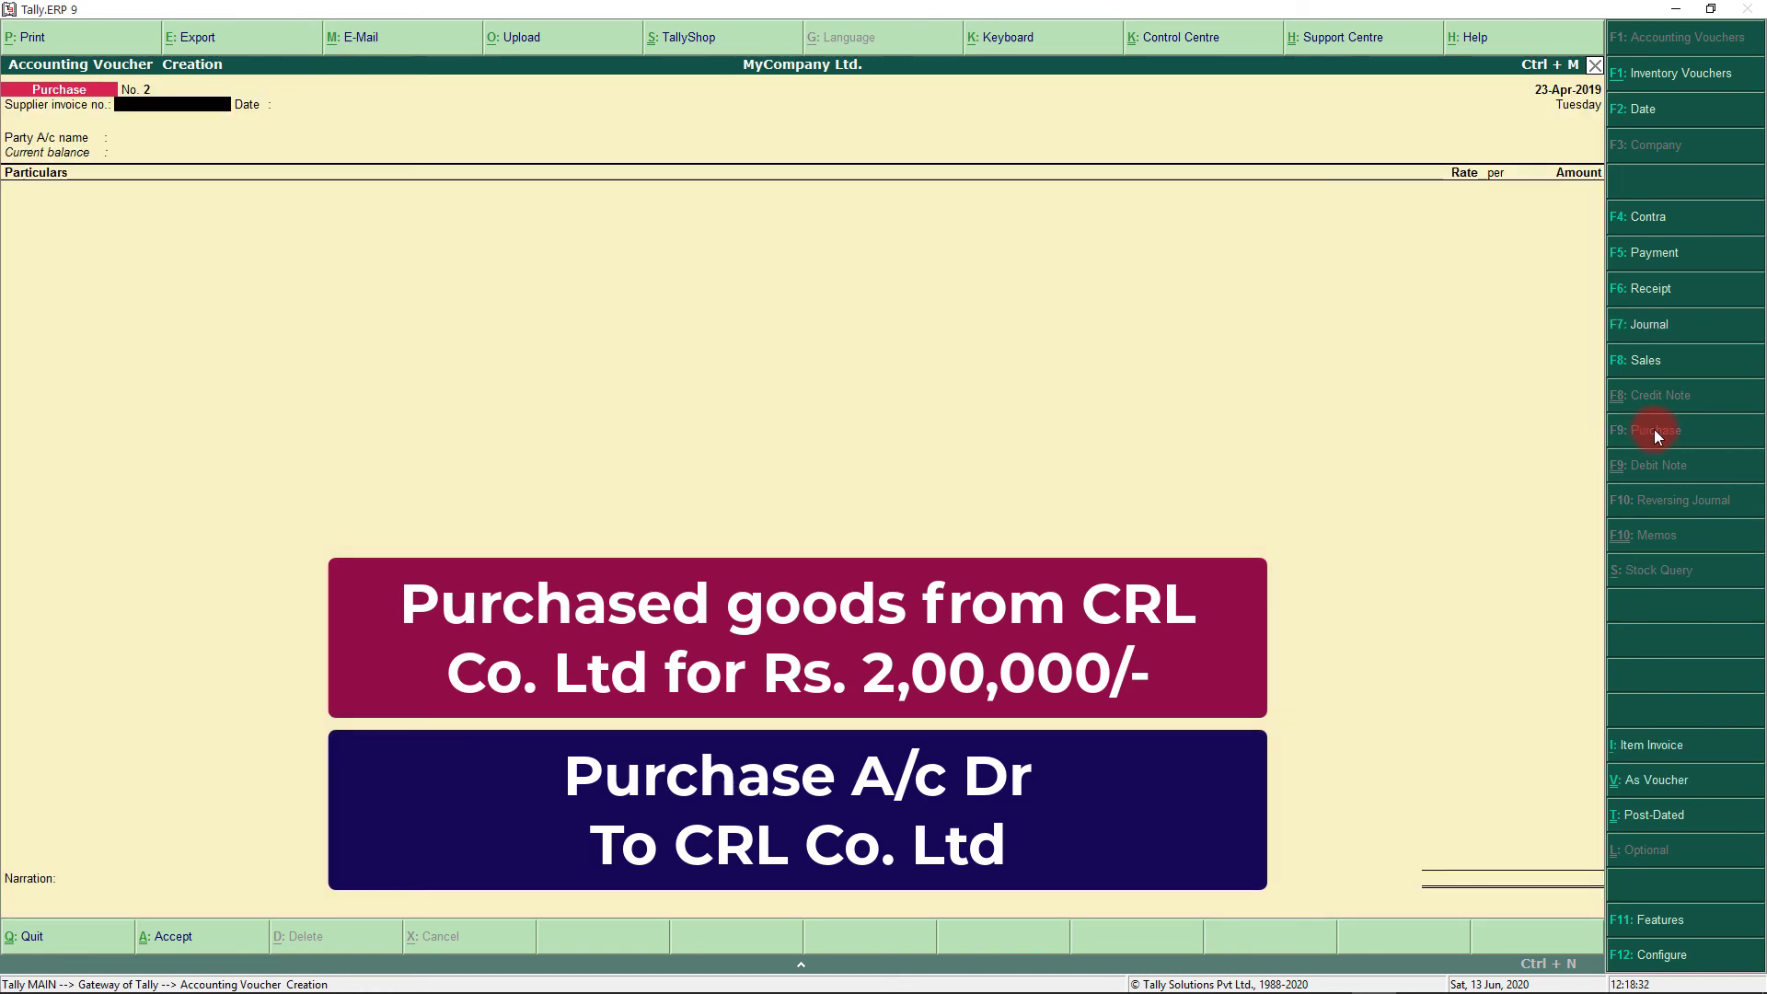
click(1668, 782)
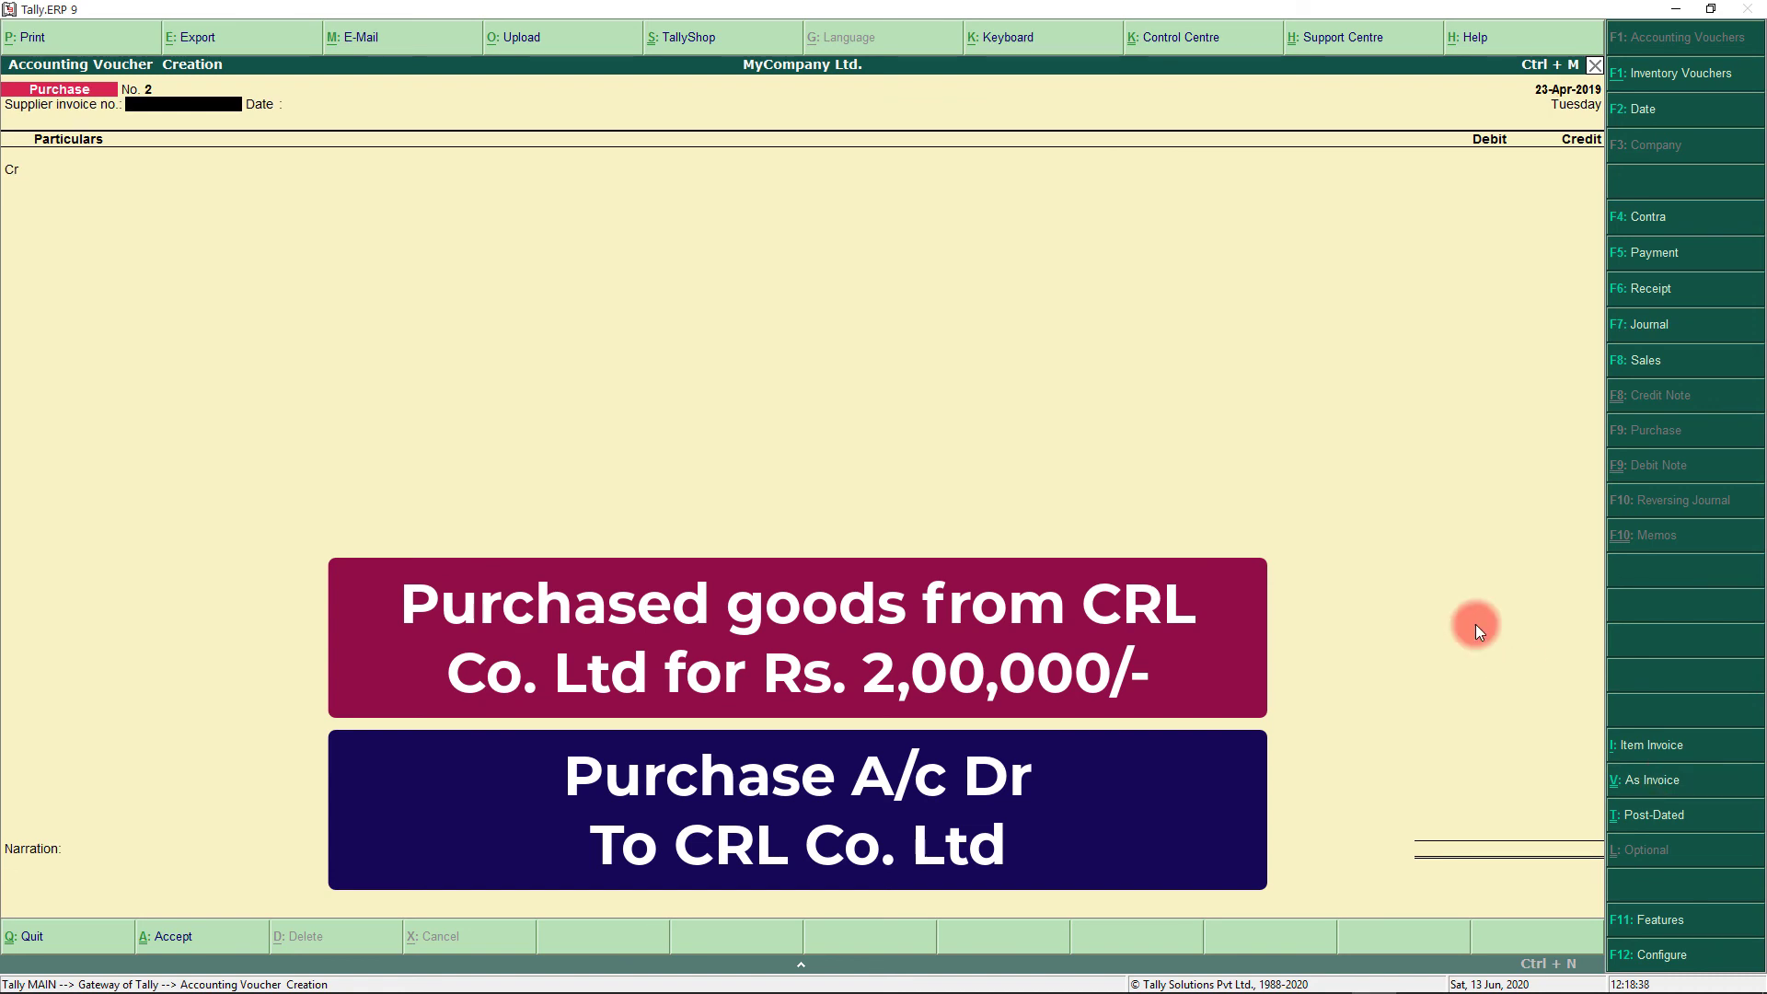
key(F2)
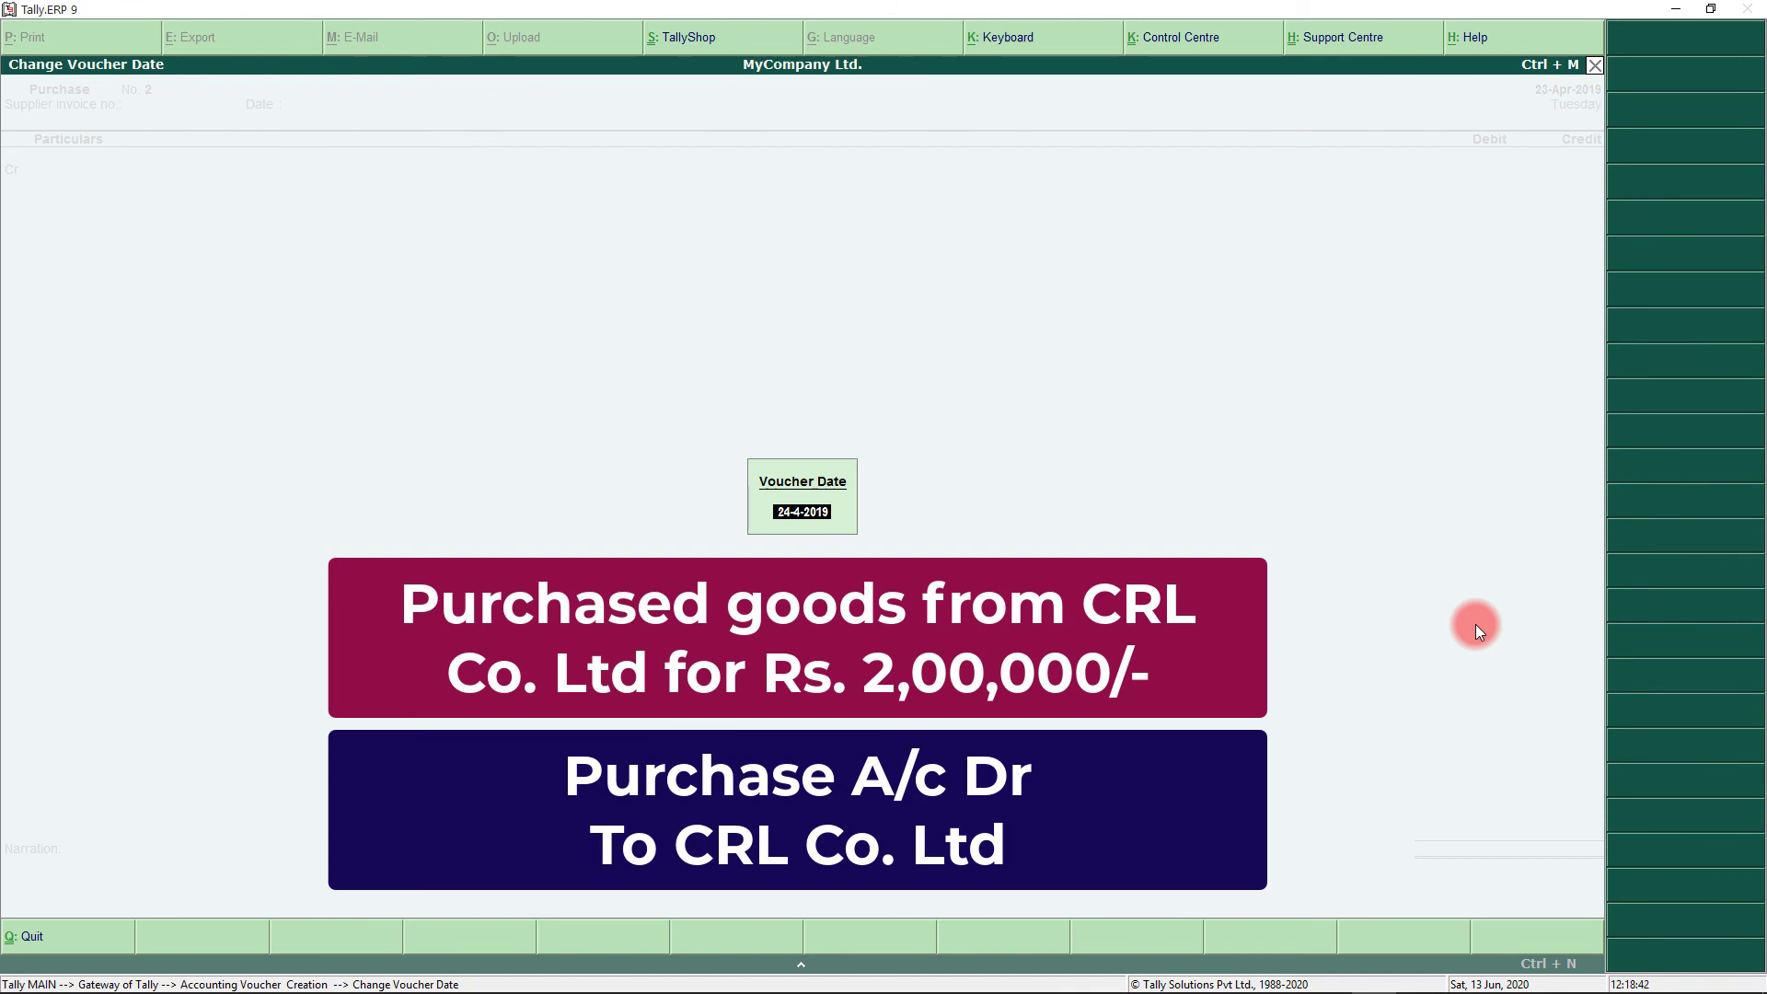
text(21-4-2019)
key(Return)
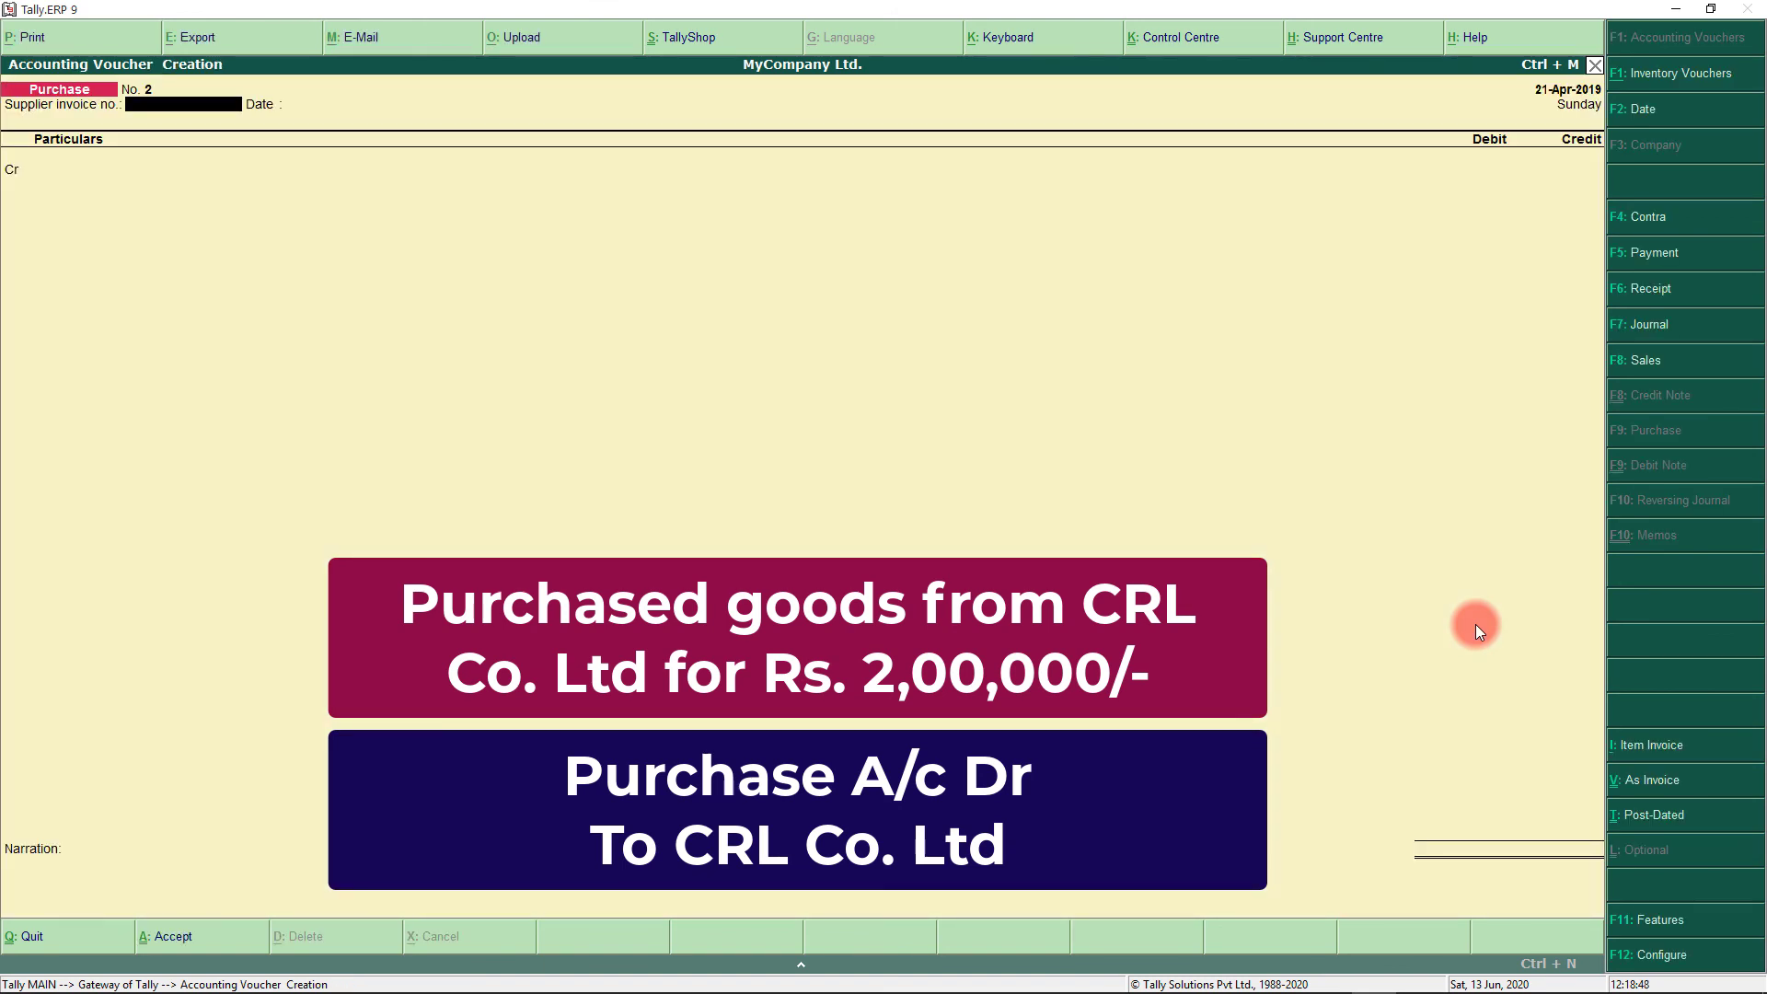
- Choose CRL Co. Ltd A/c as the credit ledger, leaving the supplier invoice number blank and accepting the supplier's details with state Karnataka
key(Return)
key(Return)
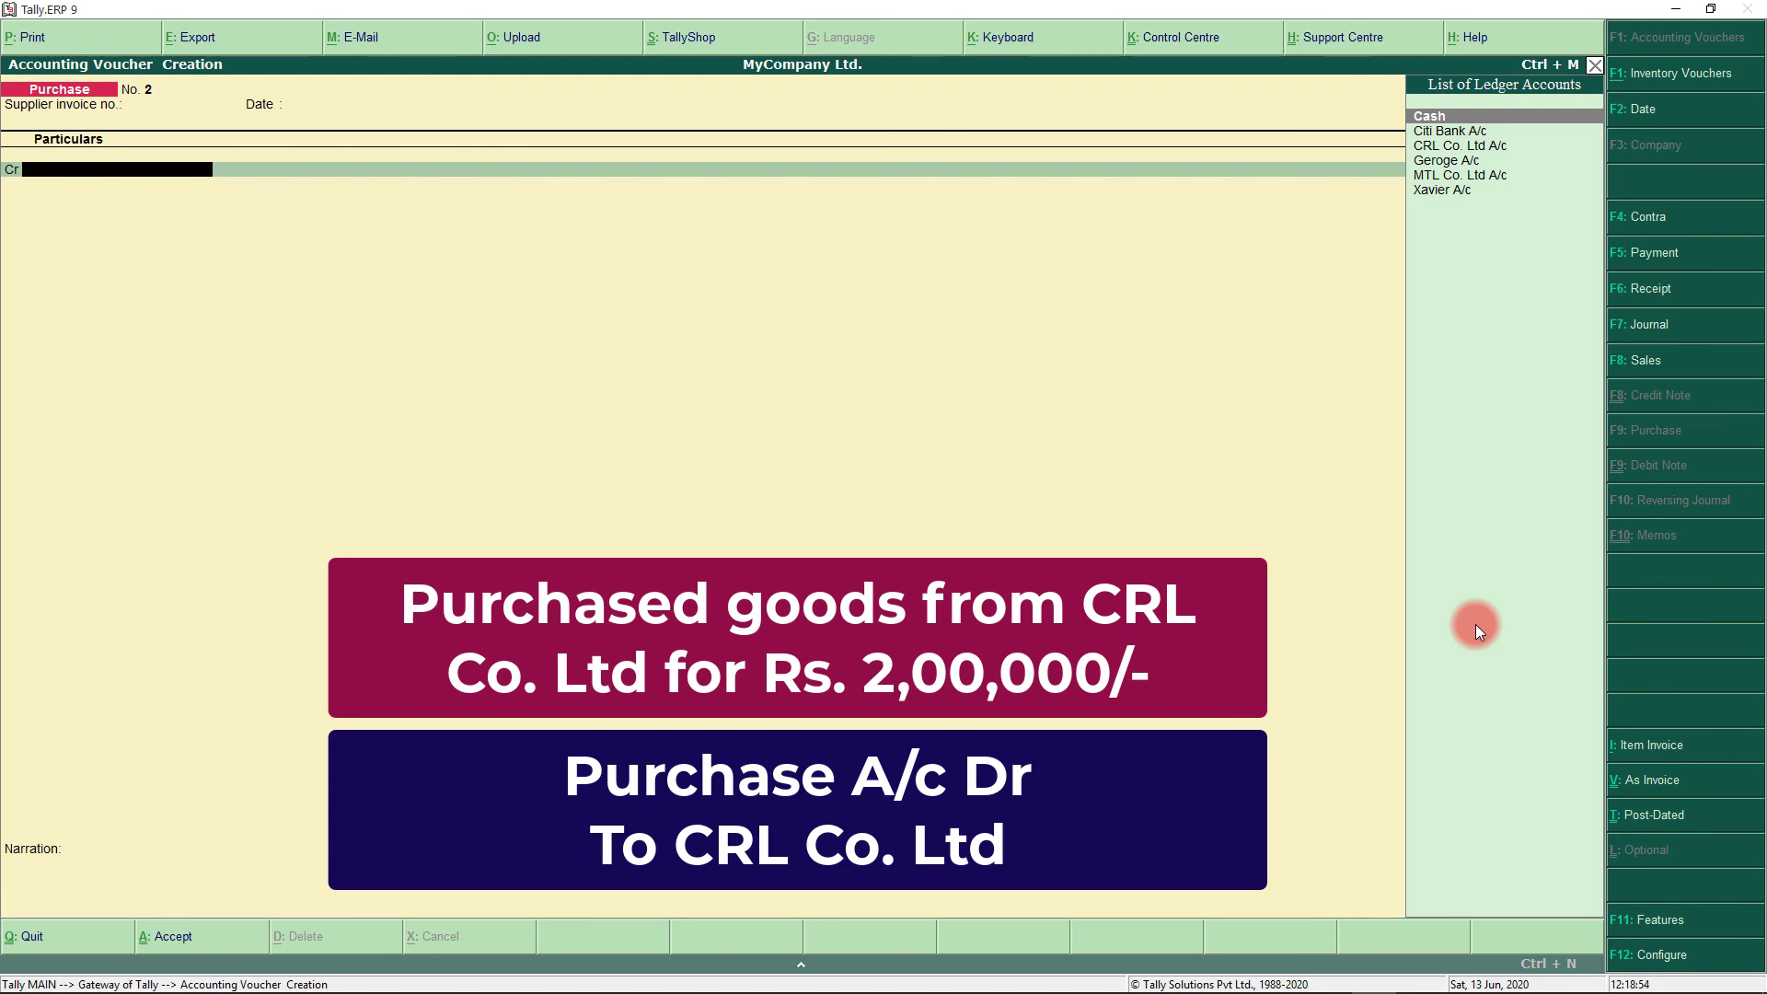
key(Down)
key(Down)
key(Return)
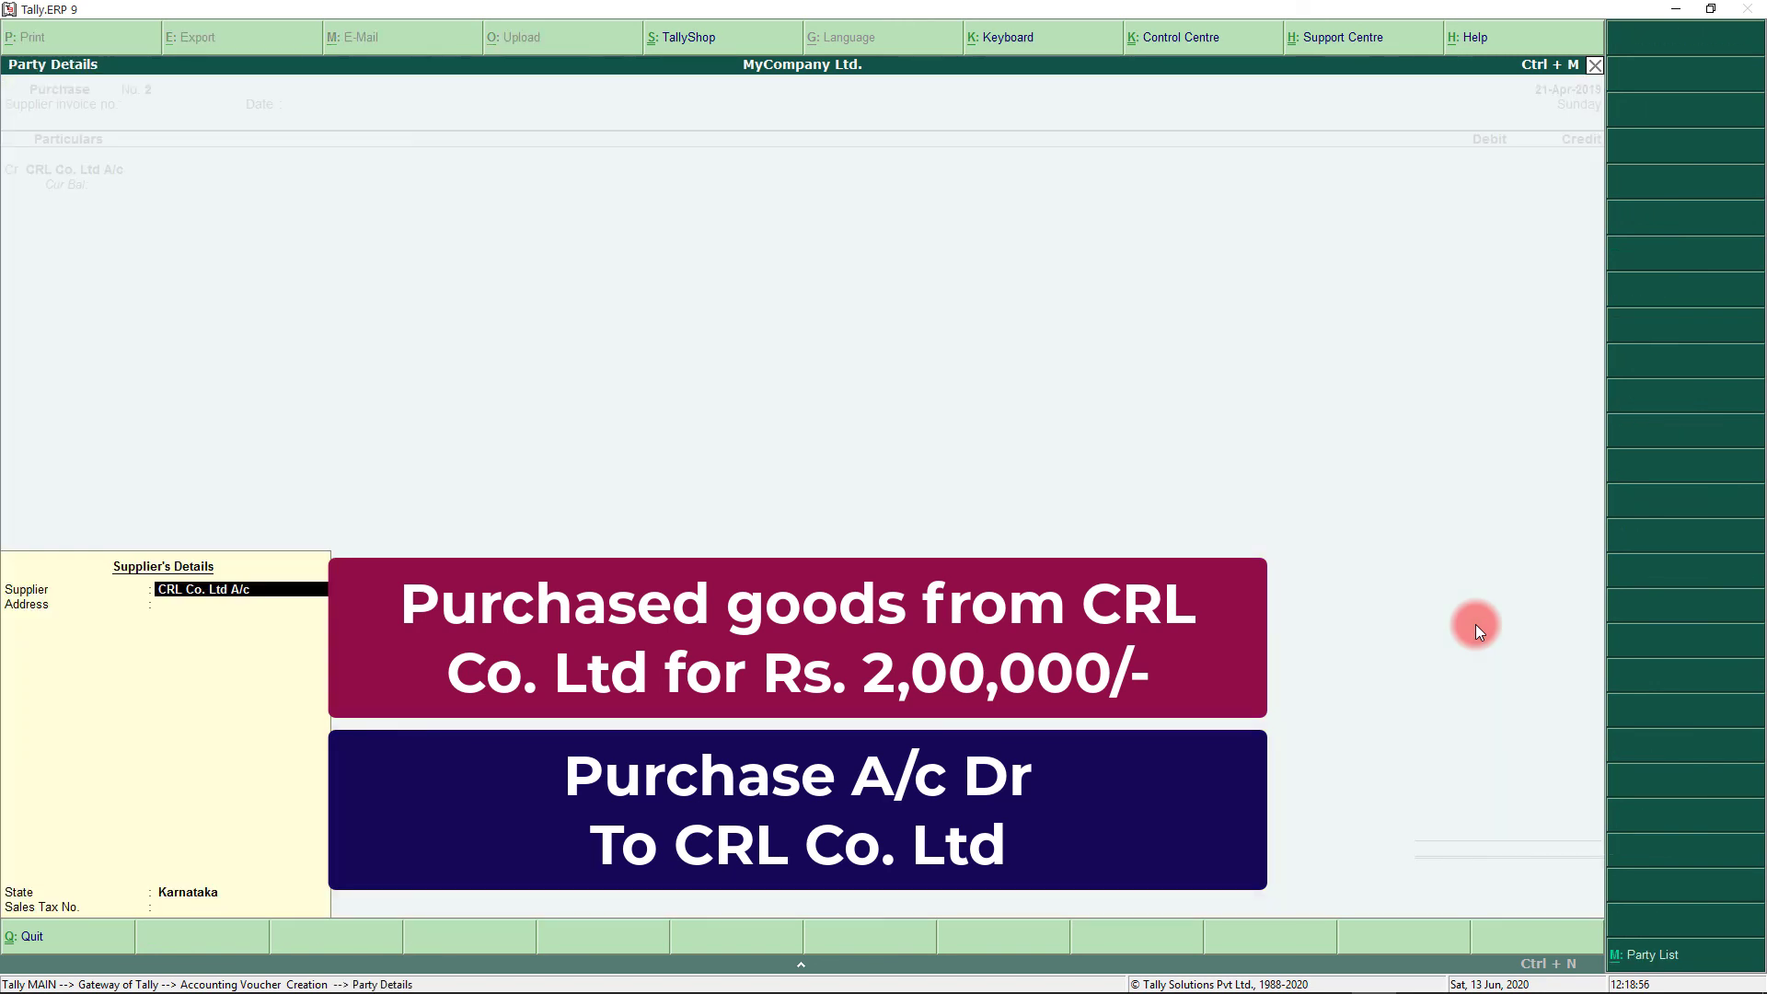
key(Return)
key(Return)
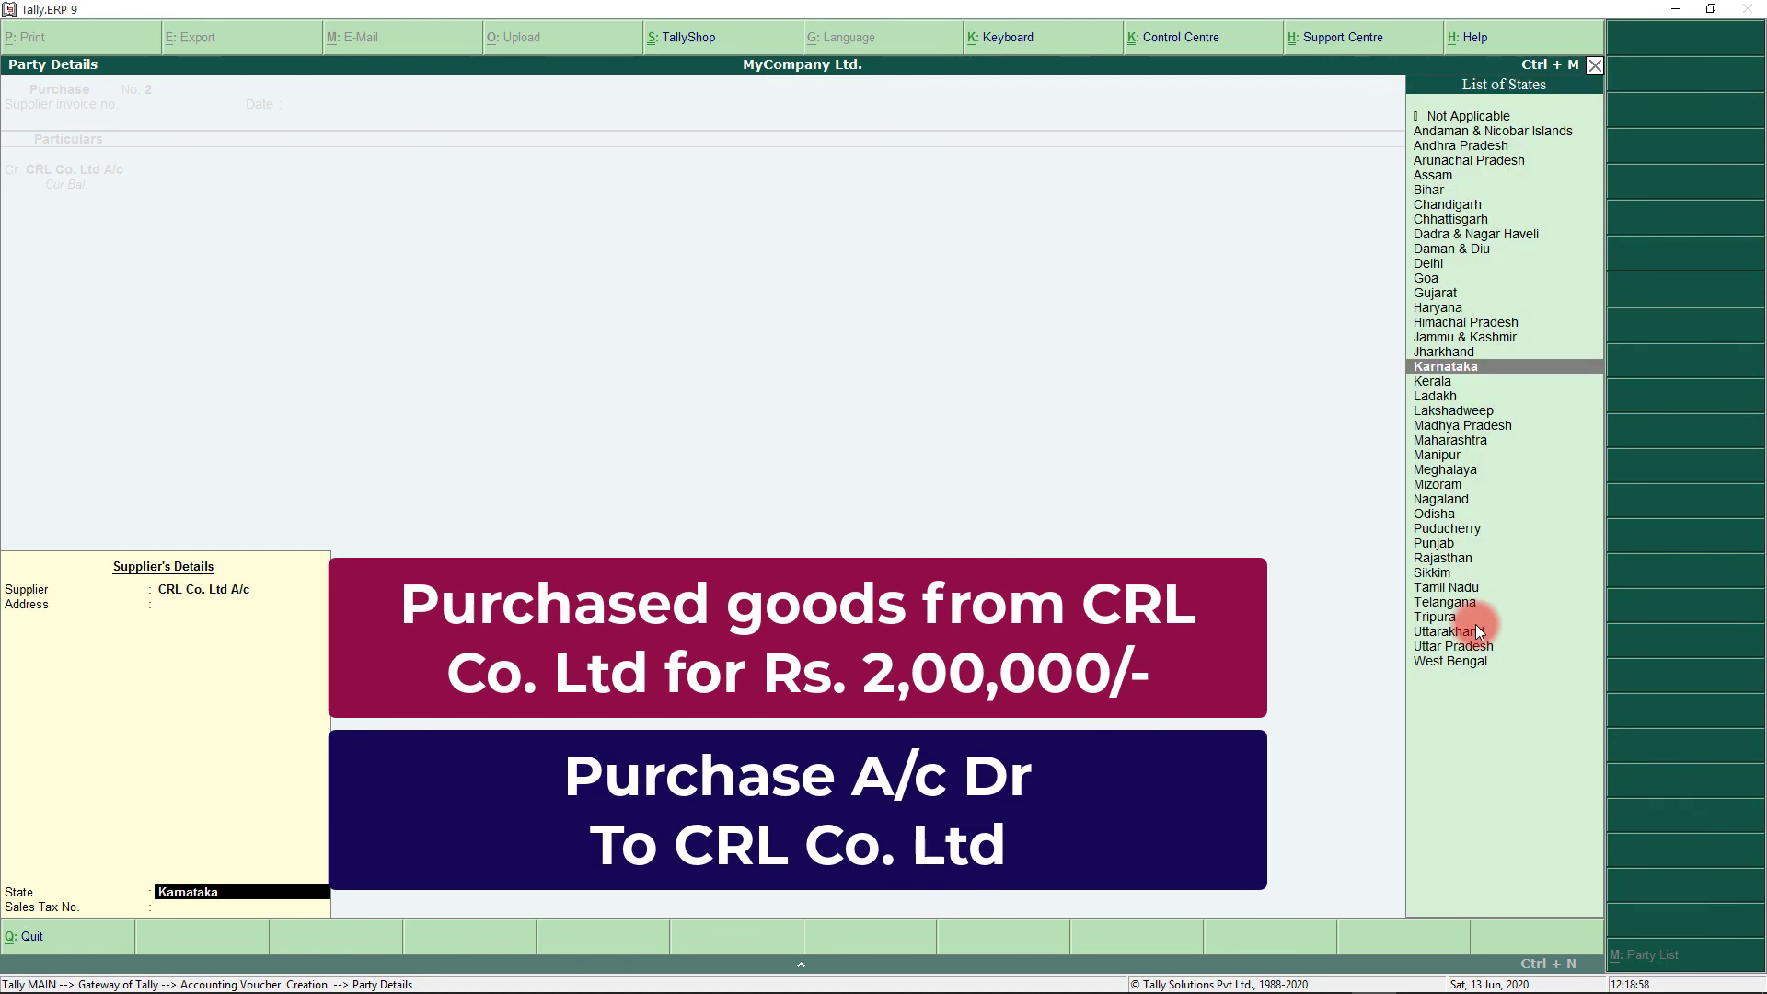
key(Return)
key(Return)
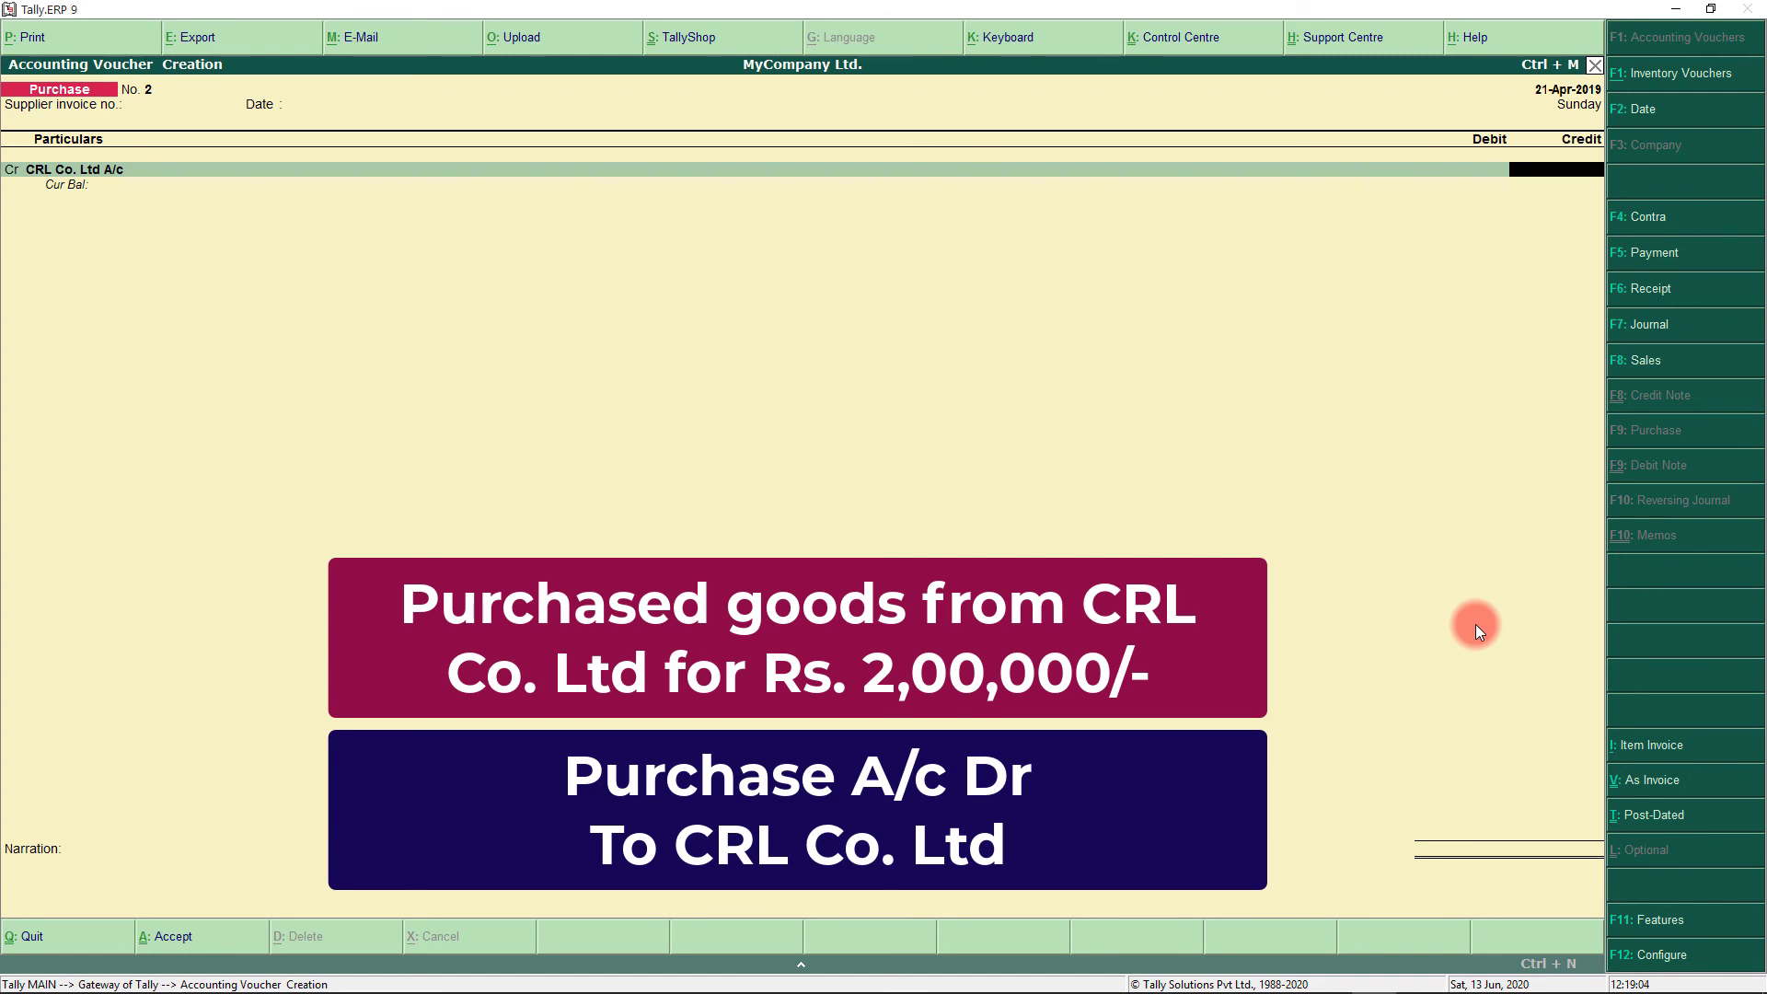
- Credit CRL Co. Ltd A/c with 200,000 and allocate the full amount as New Ref 2
text(200000)
key(Return)
key(Return)
key(Return)
key(Return)
key(Return)
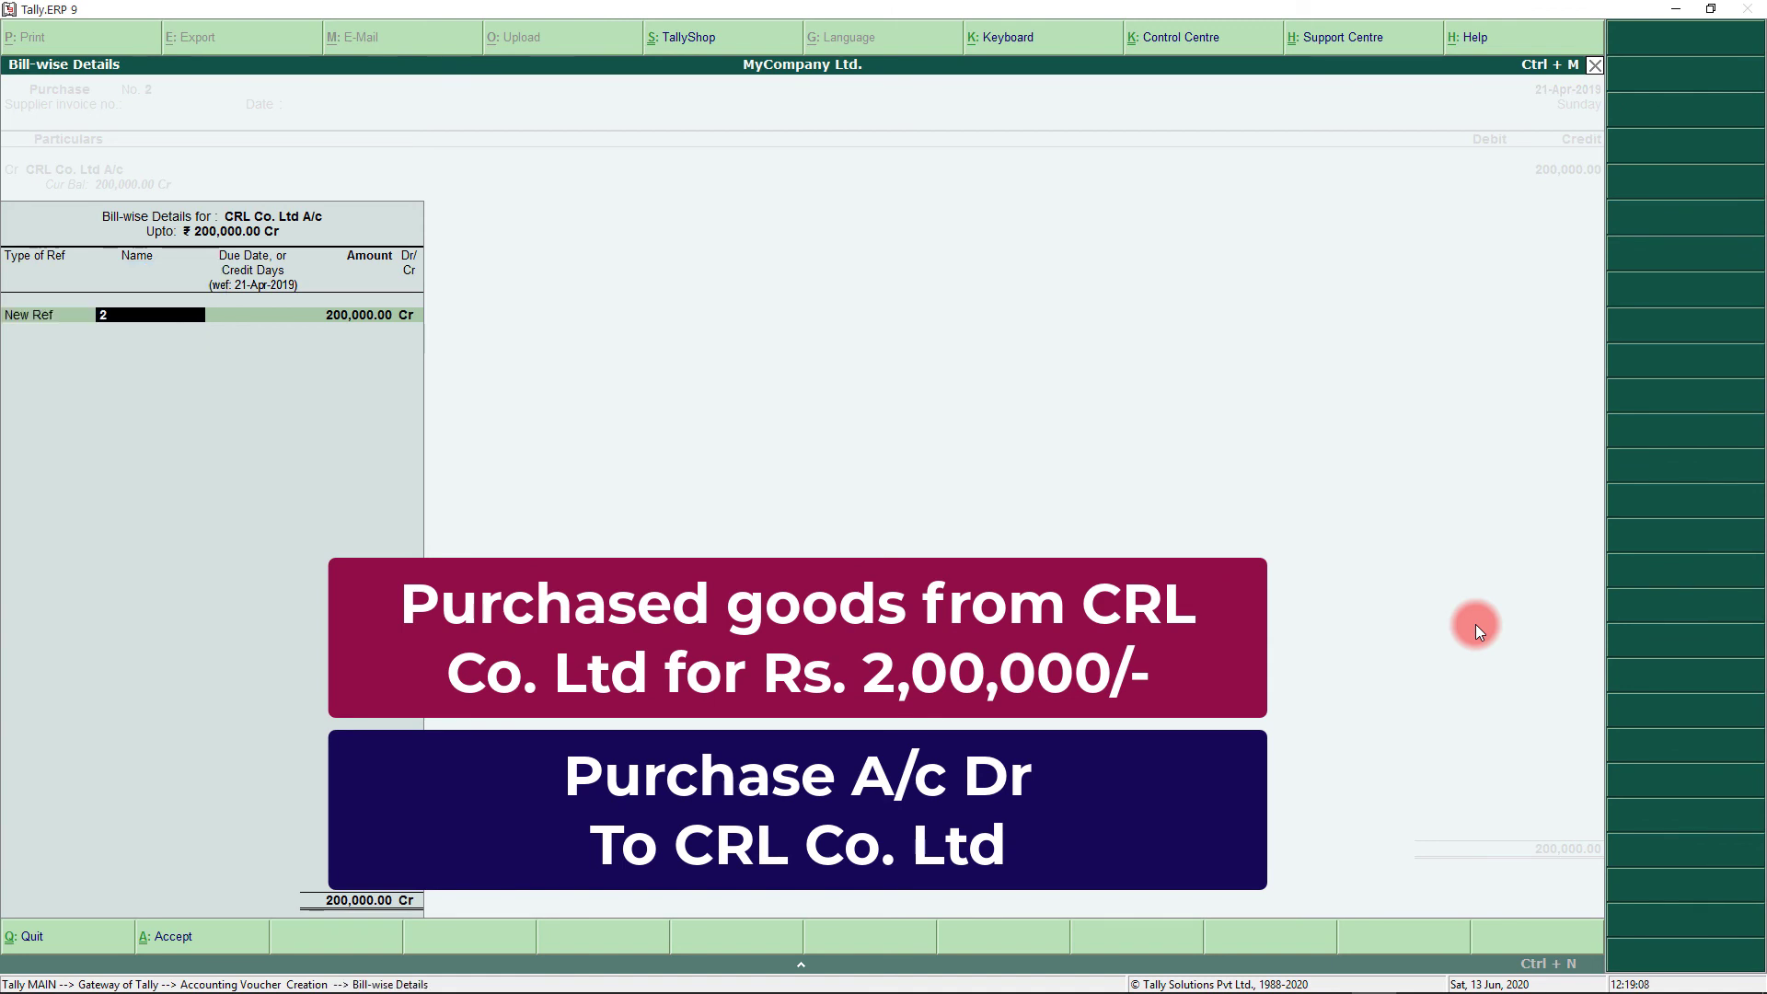
key(Return)
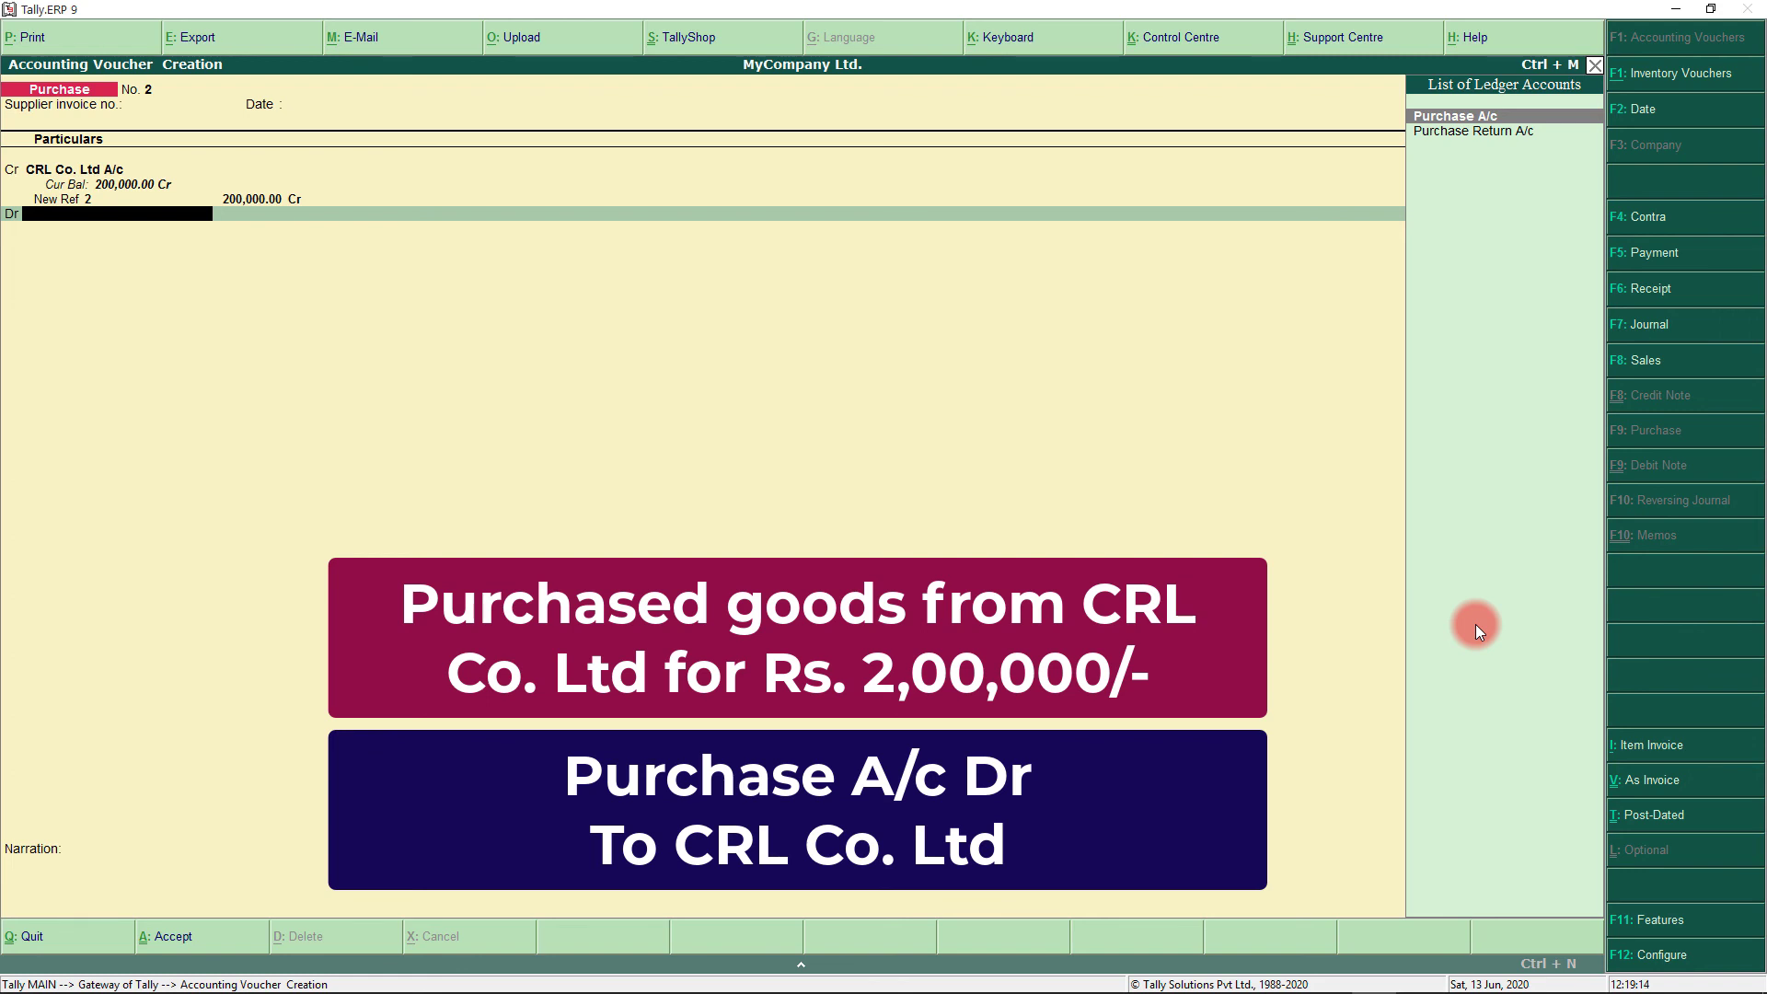
- Debit Purchase A/c with 200,000 and save the purchase voucher without a narration
key(Return)
key(Return)
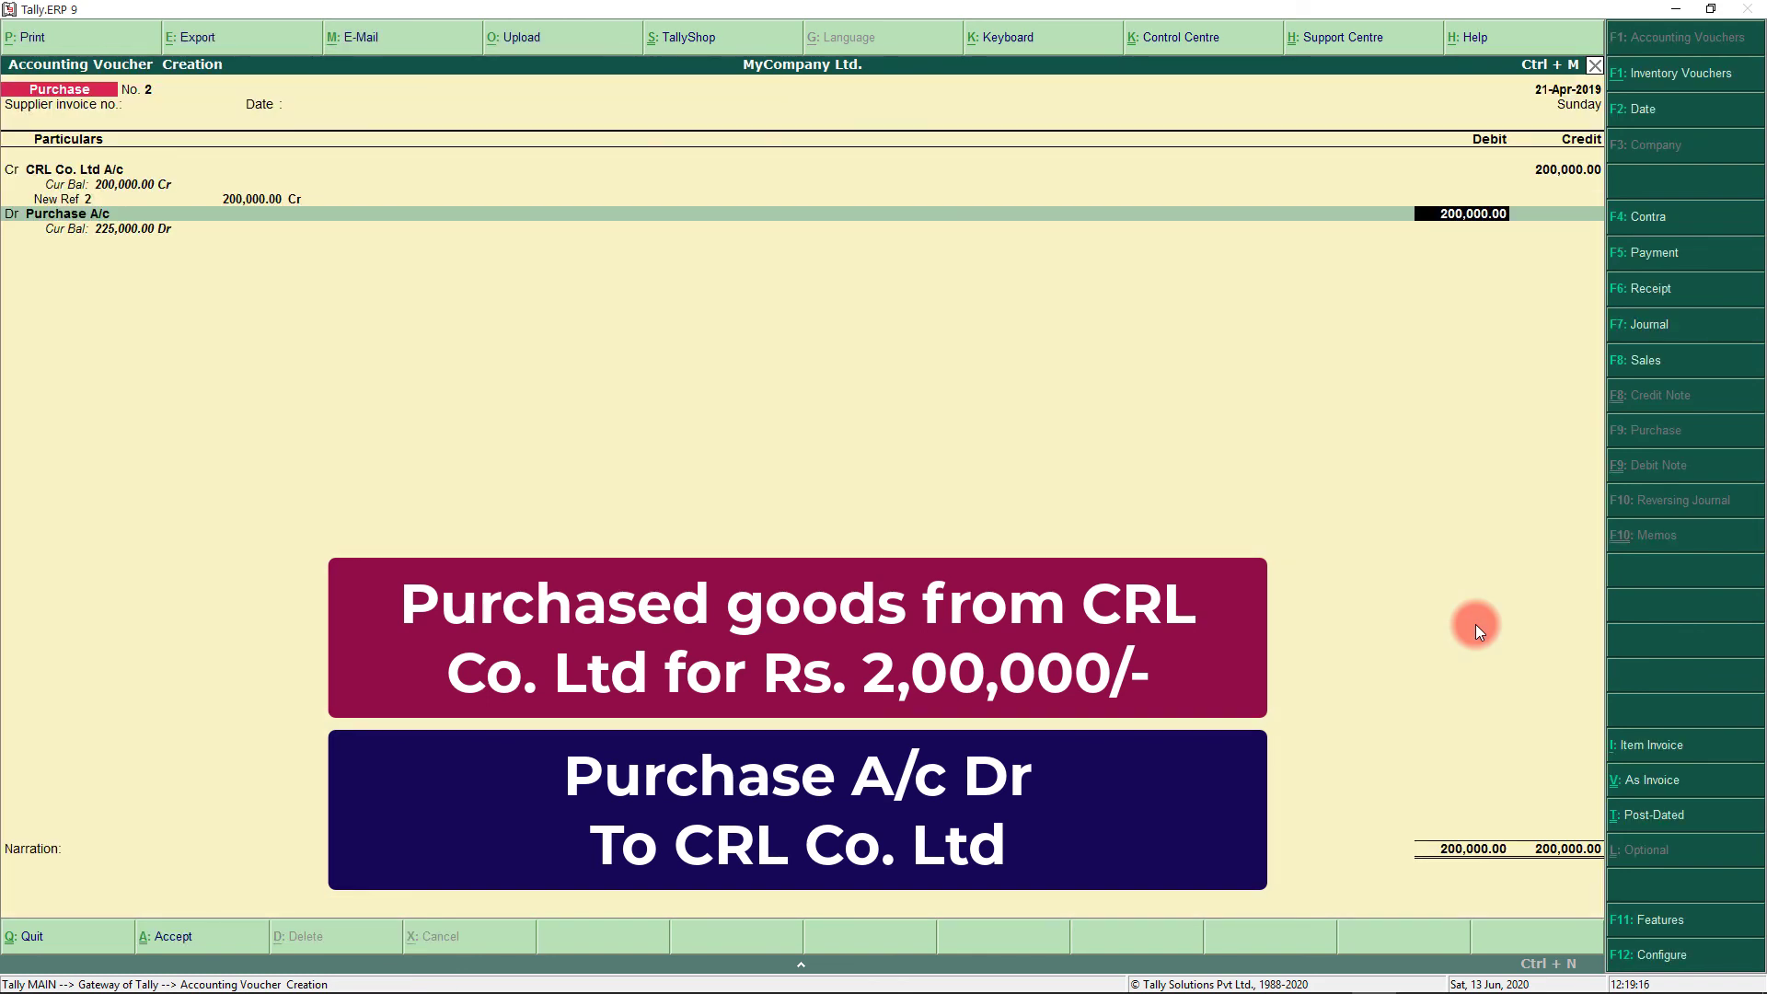
key(Return)
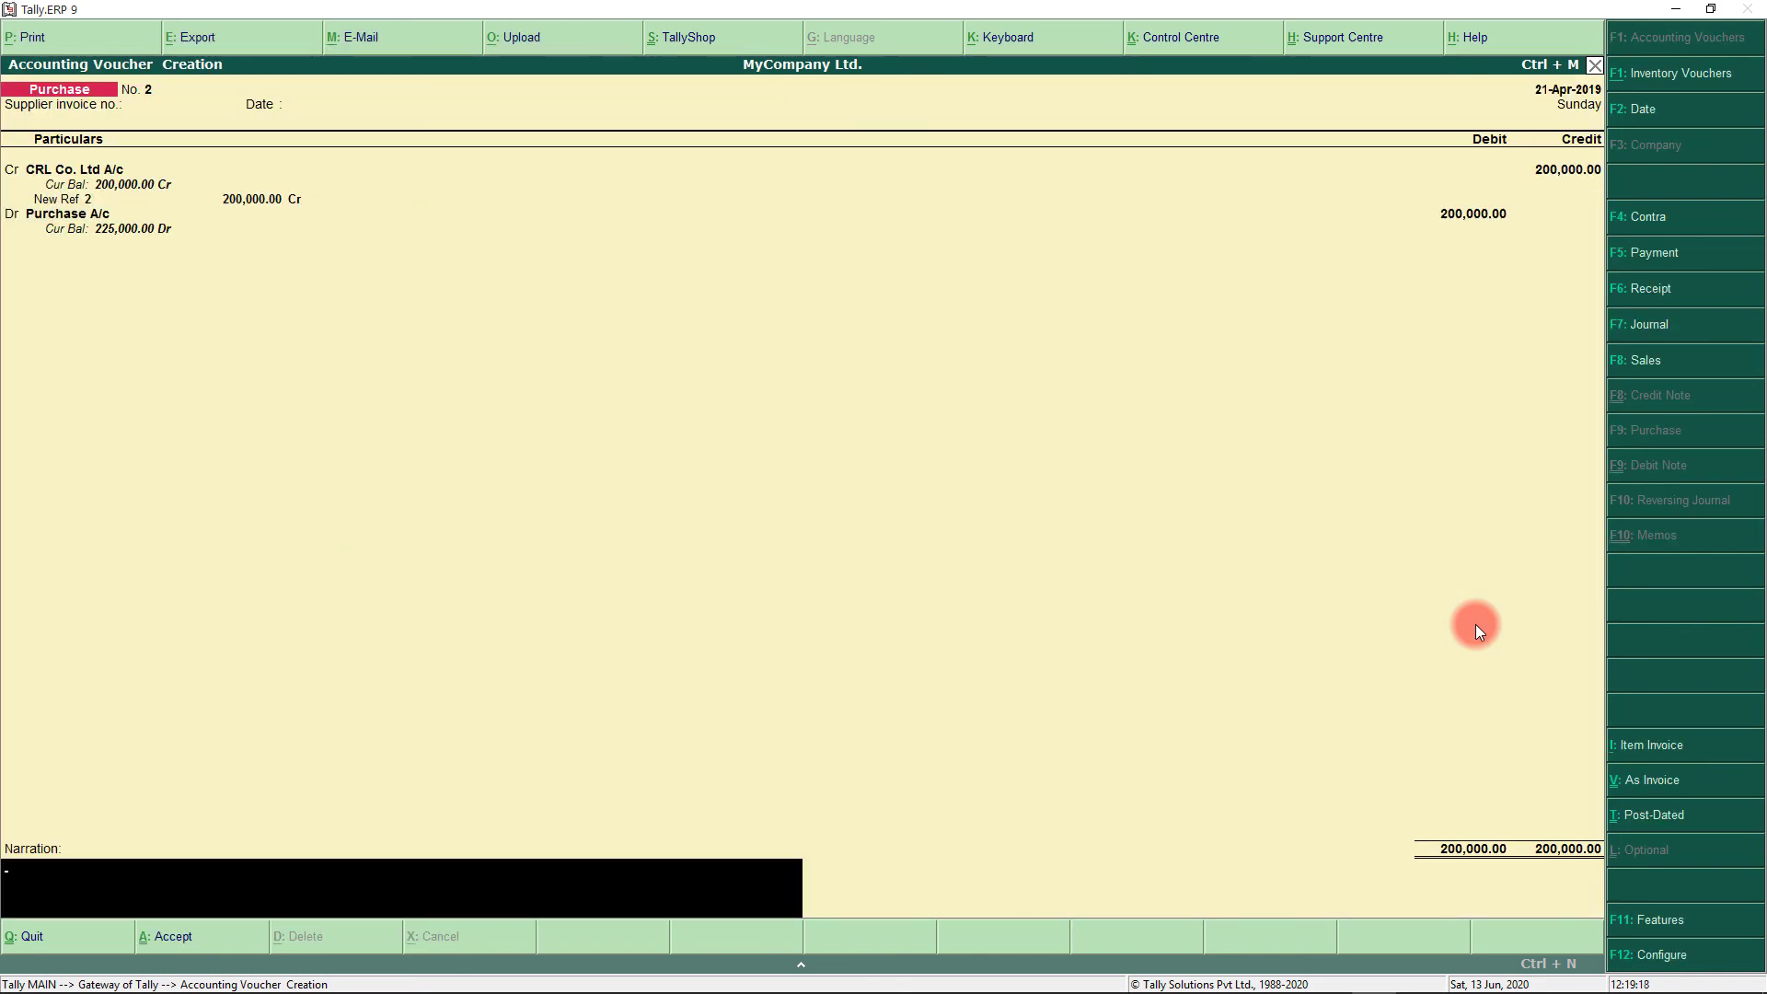
key(Return)
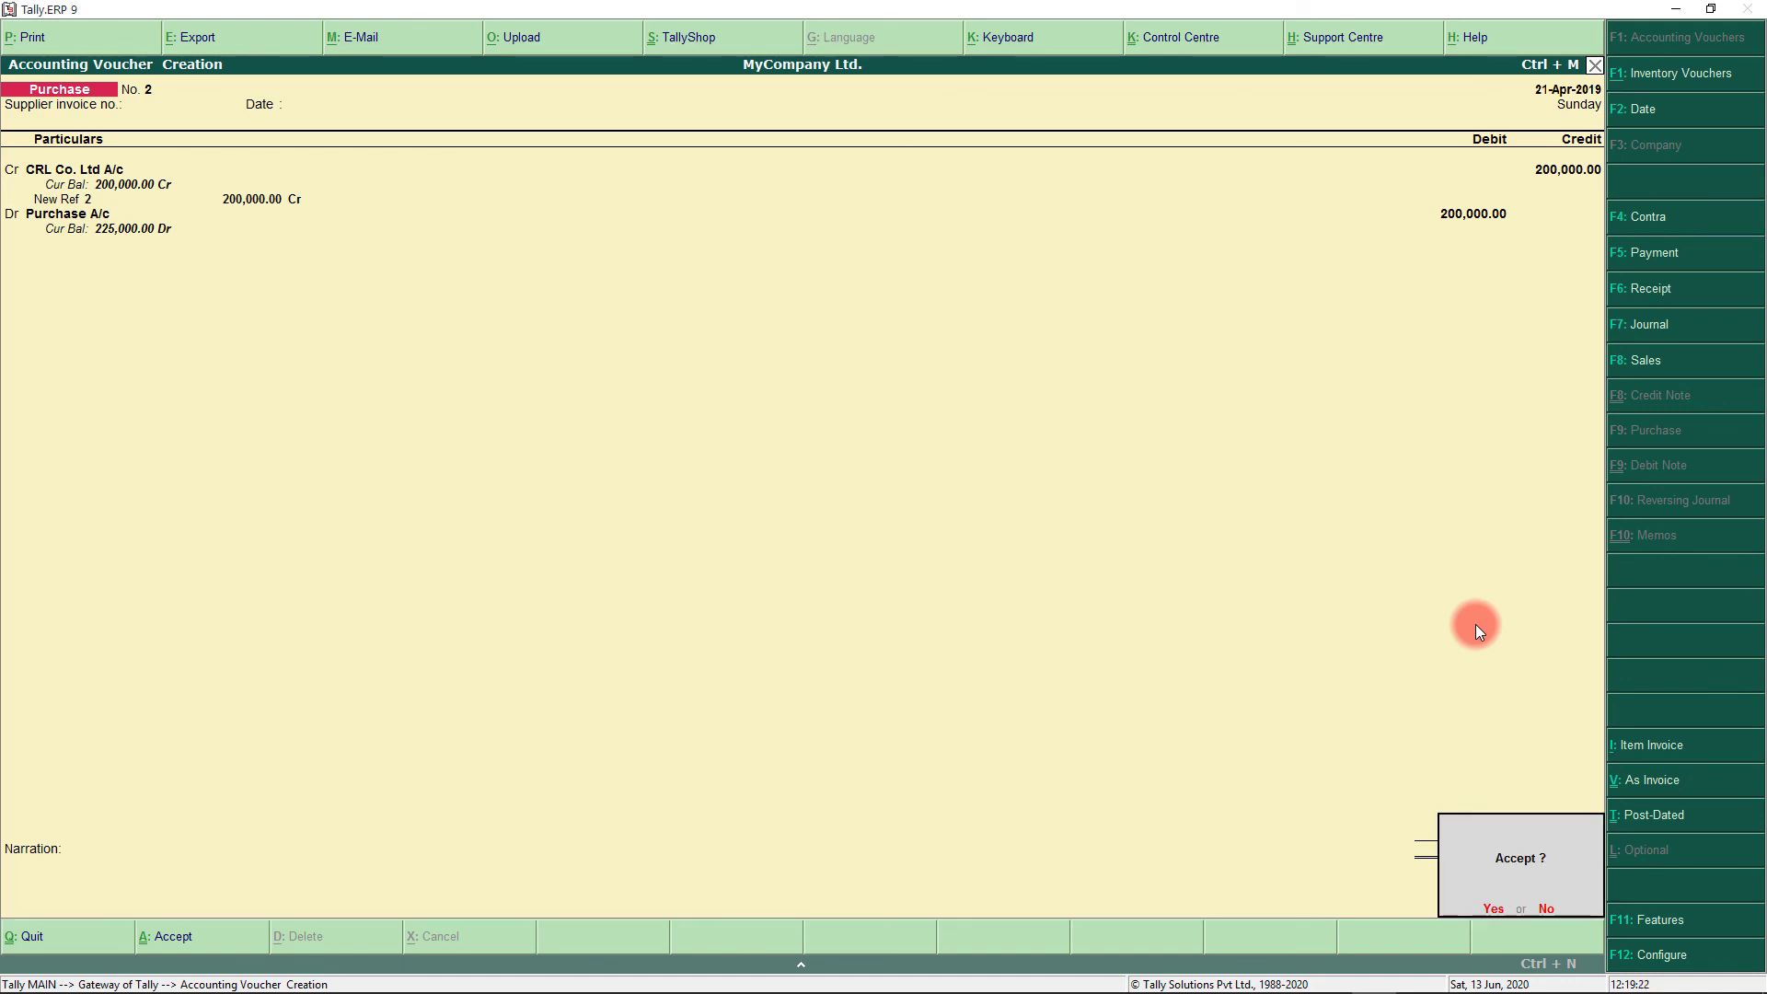
key(Return)
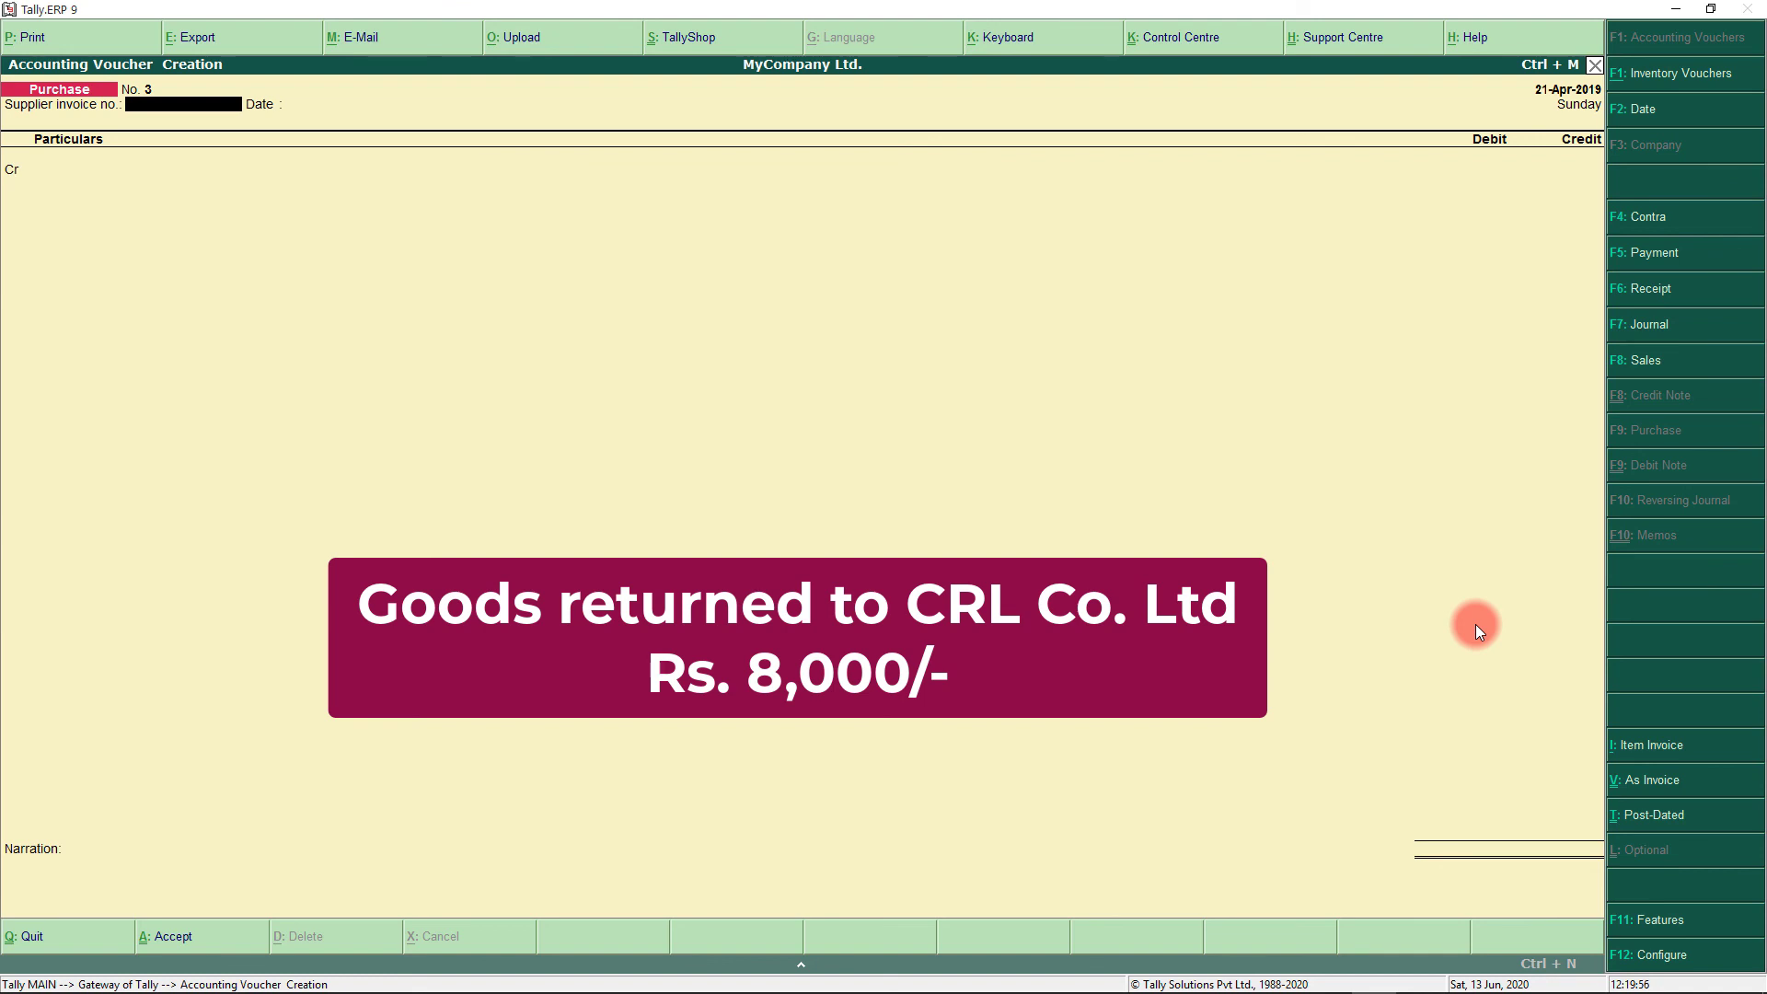
- Switch to a Journal voucher and set its date to 24-4-2019
click(1644, 329)
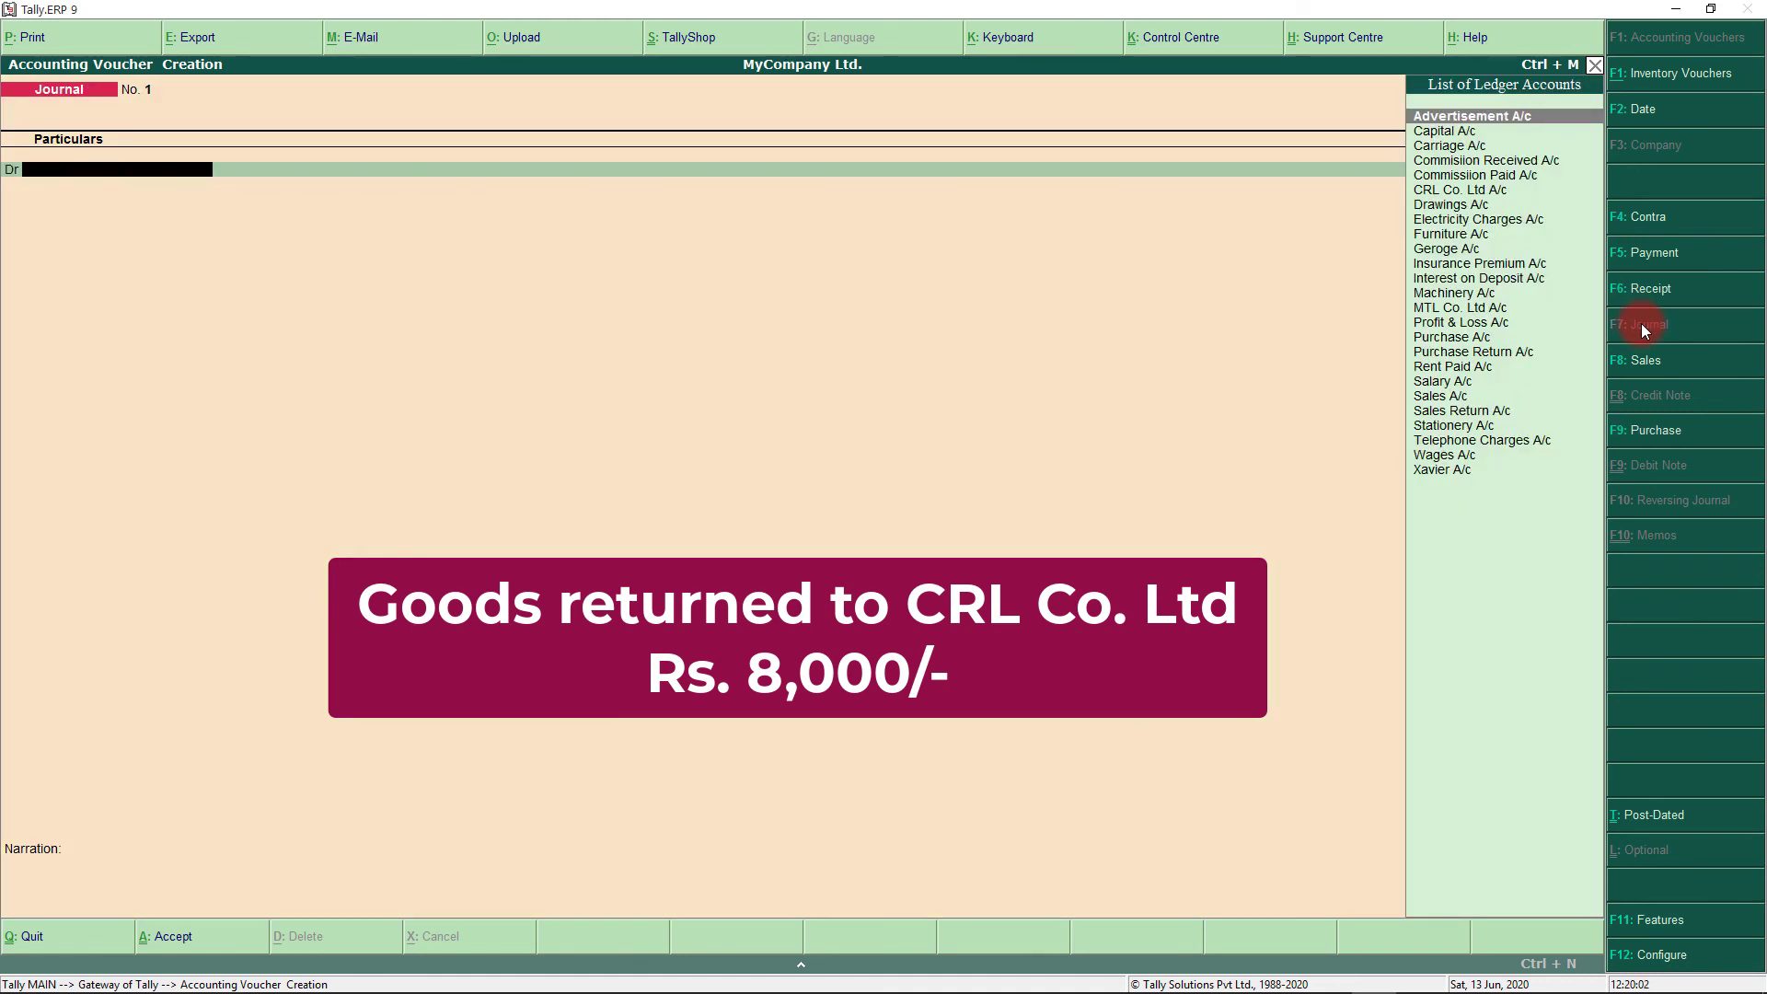
key(F2)
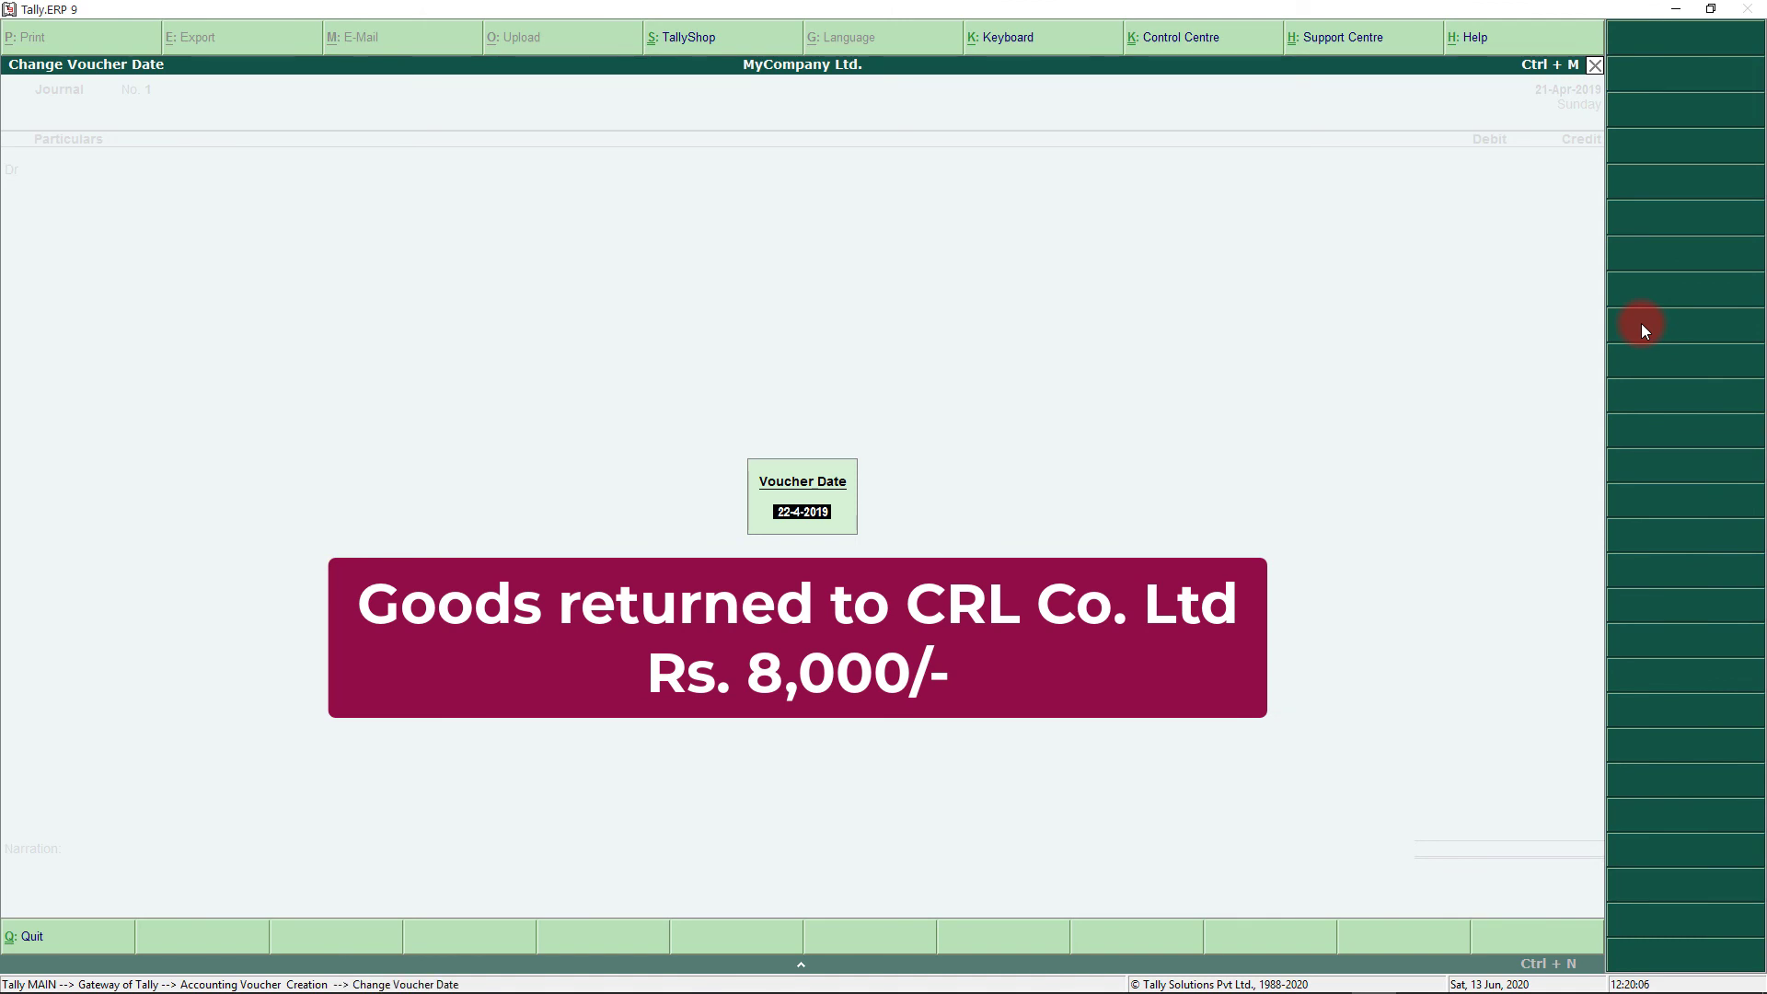
text(24-4-2019)
key(Return)
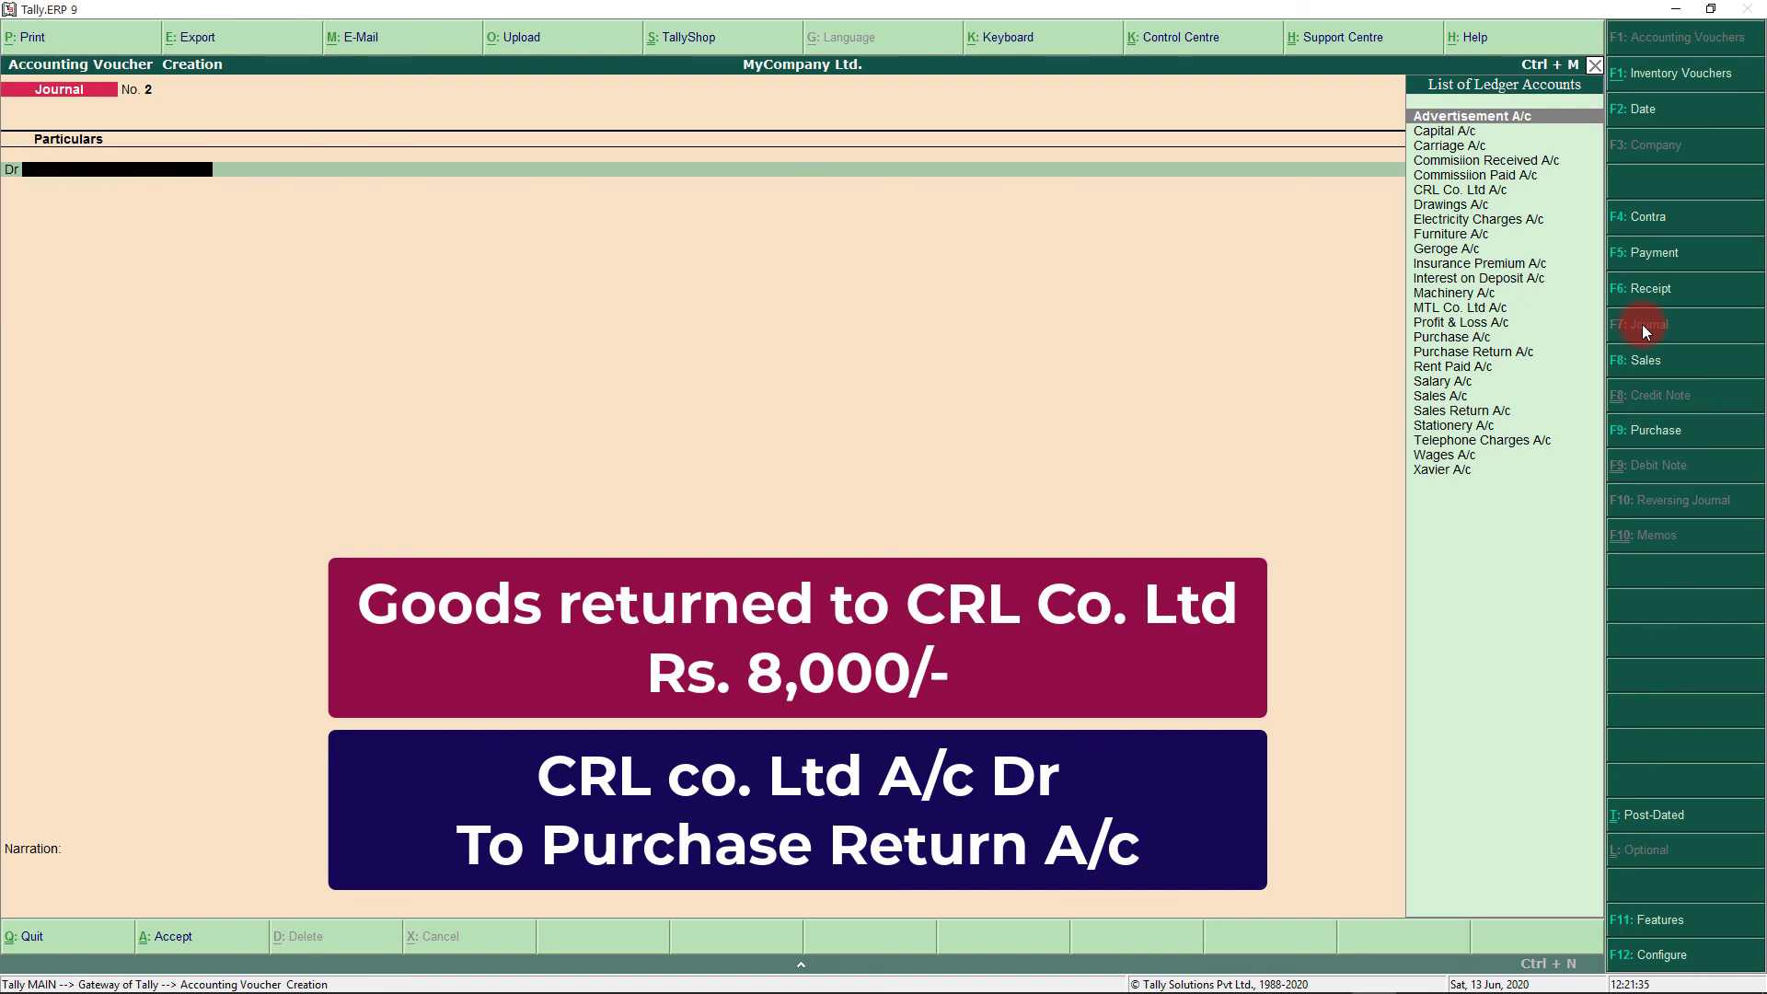
- Choose CRL Co. Ltd A/c as the debit ledger of the journal voucher
key(Down)
key(Down)
key(Down)
key(Down)
key(Down)
key(Down)
key(Down)
key(Down)
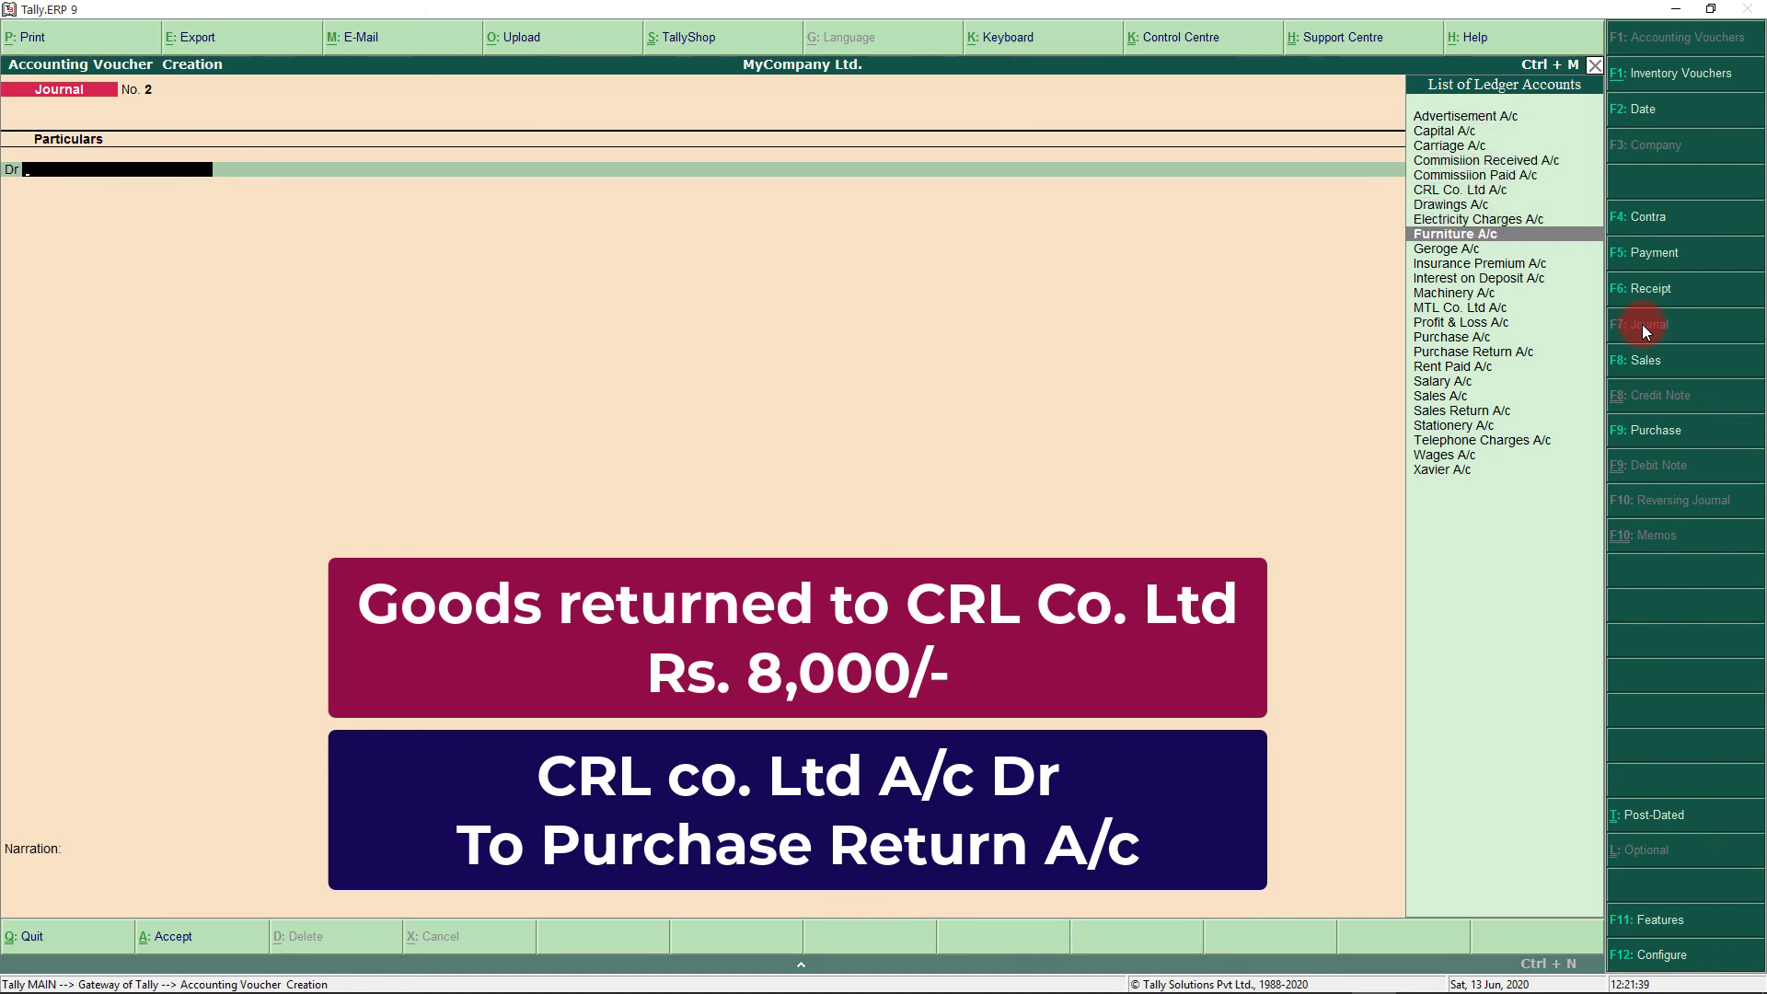
text(C)
key(Down)
key(Down)
key(Down)
key(Down)
key(Down)
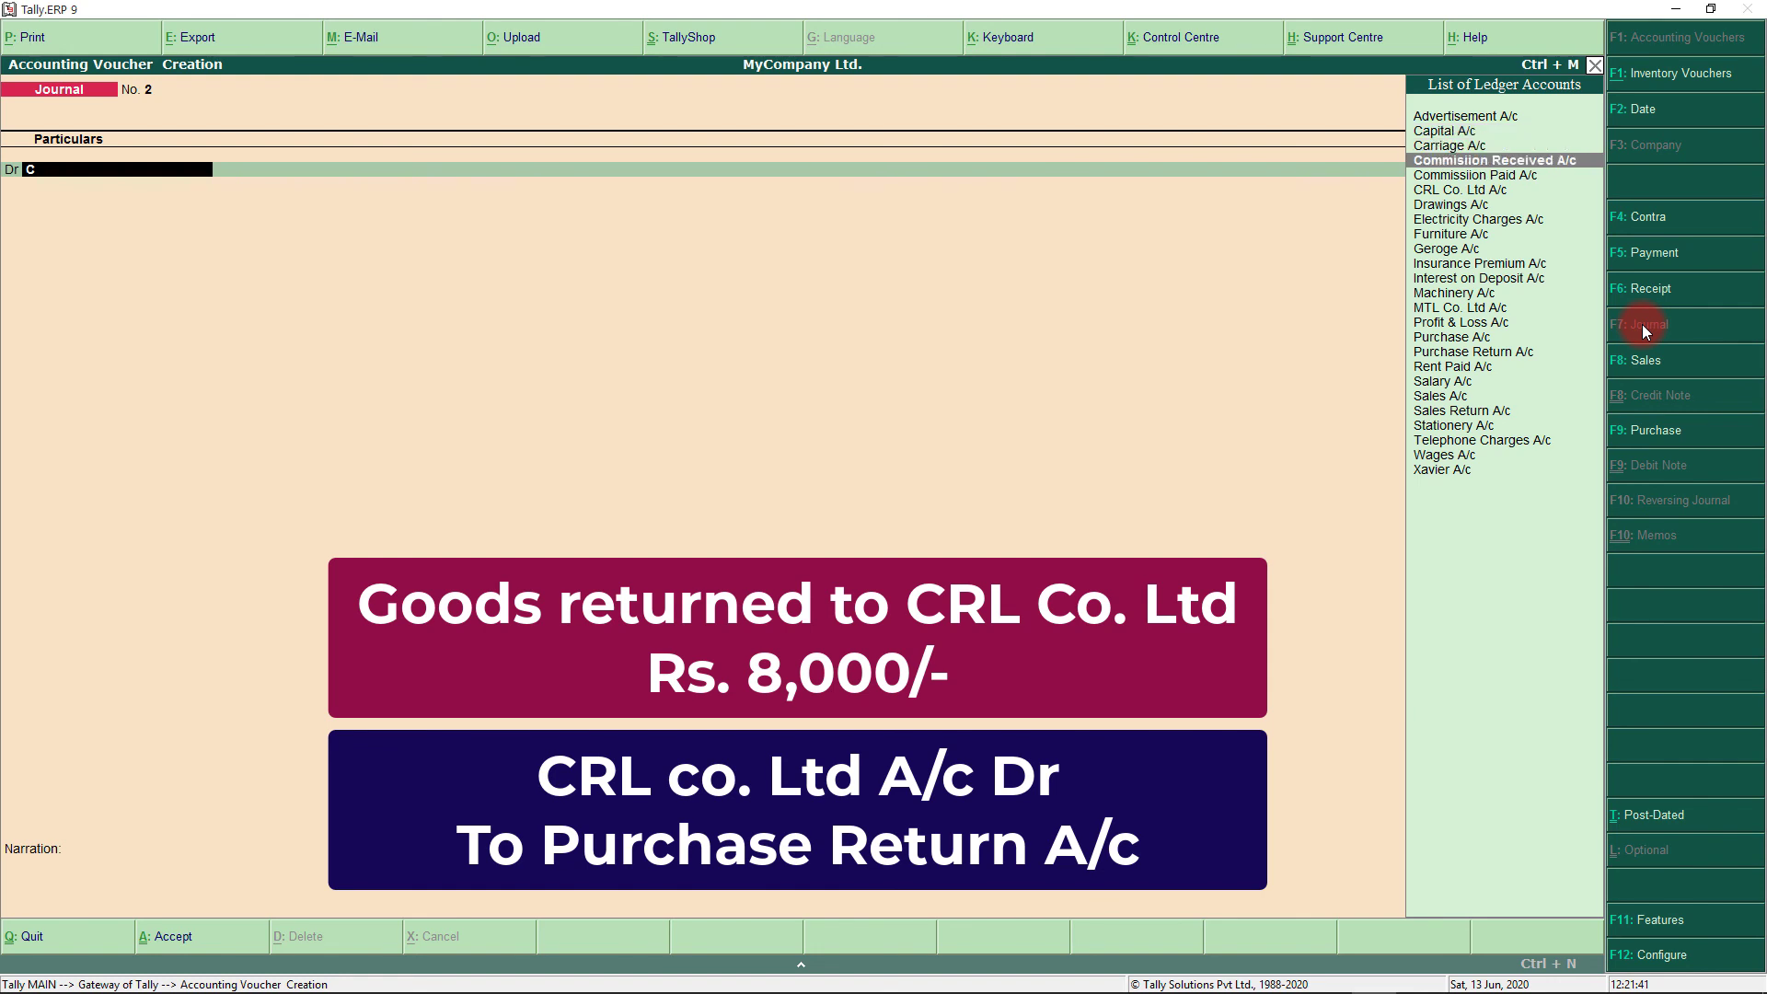
key(Return)
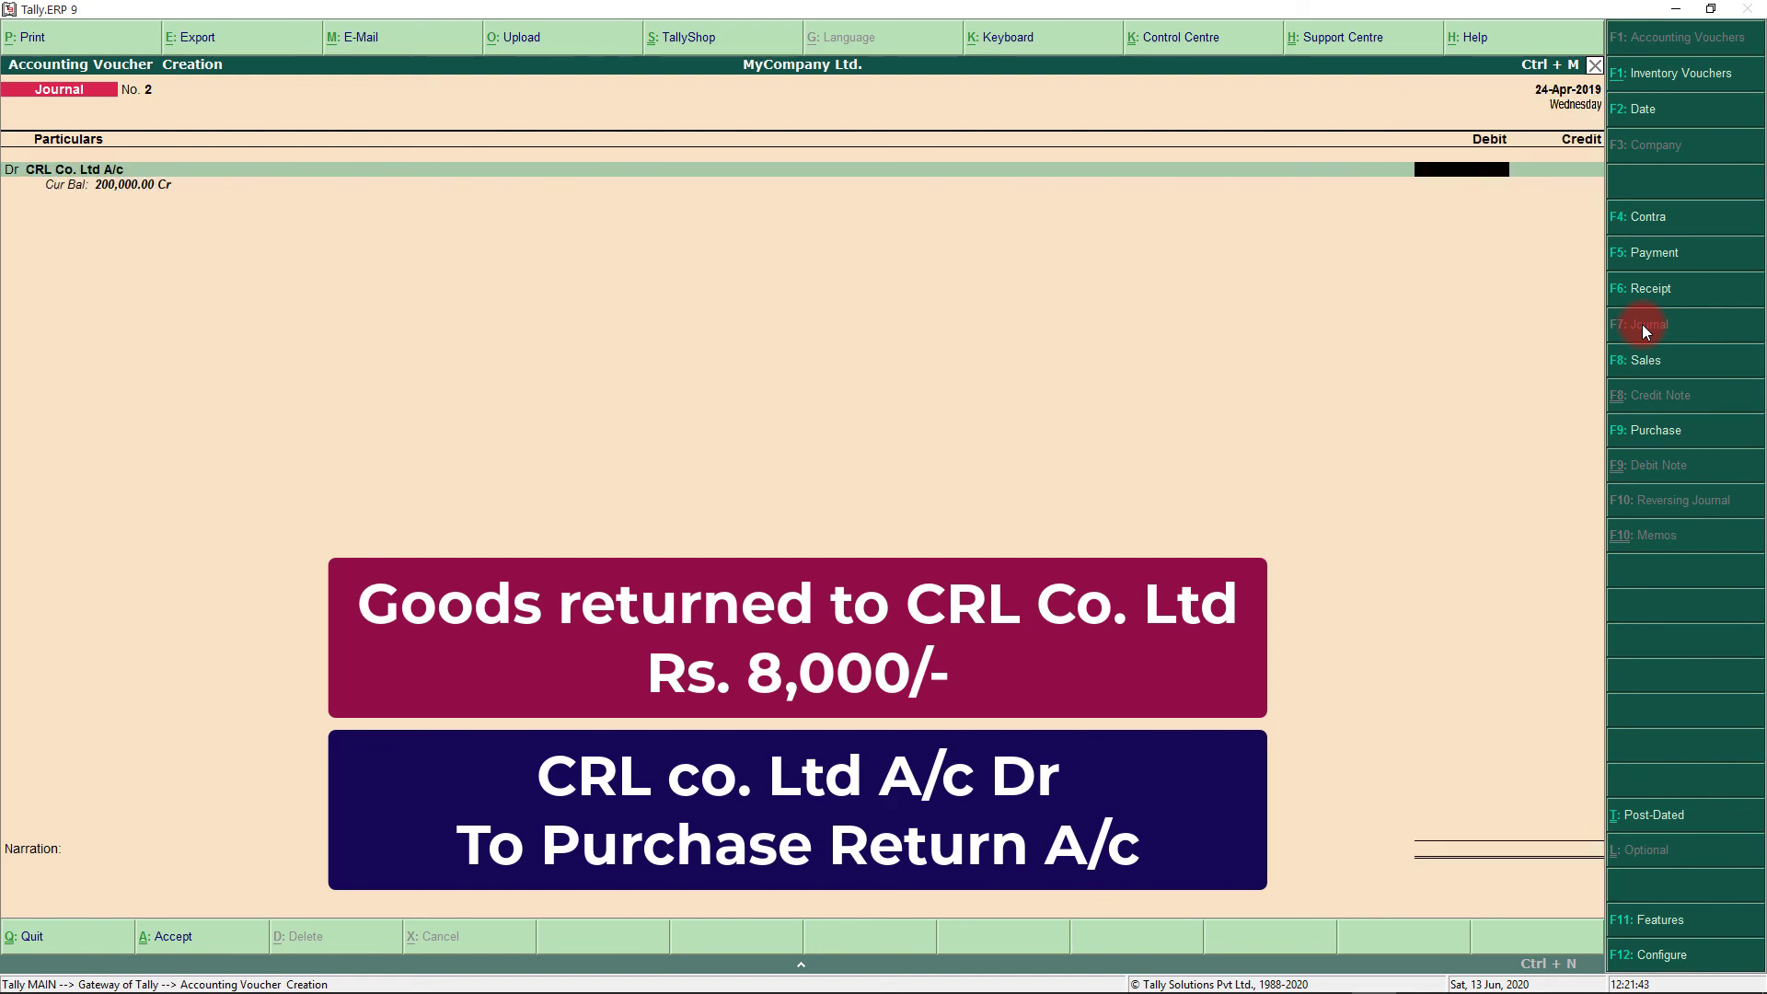
- Debit CRL Co. Ltd A/c with 8,000 and allocate the amount as Agst Ref to bill 2
text(8000)
key(Return)
key(Return)
key(Return)
key(Return)
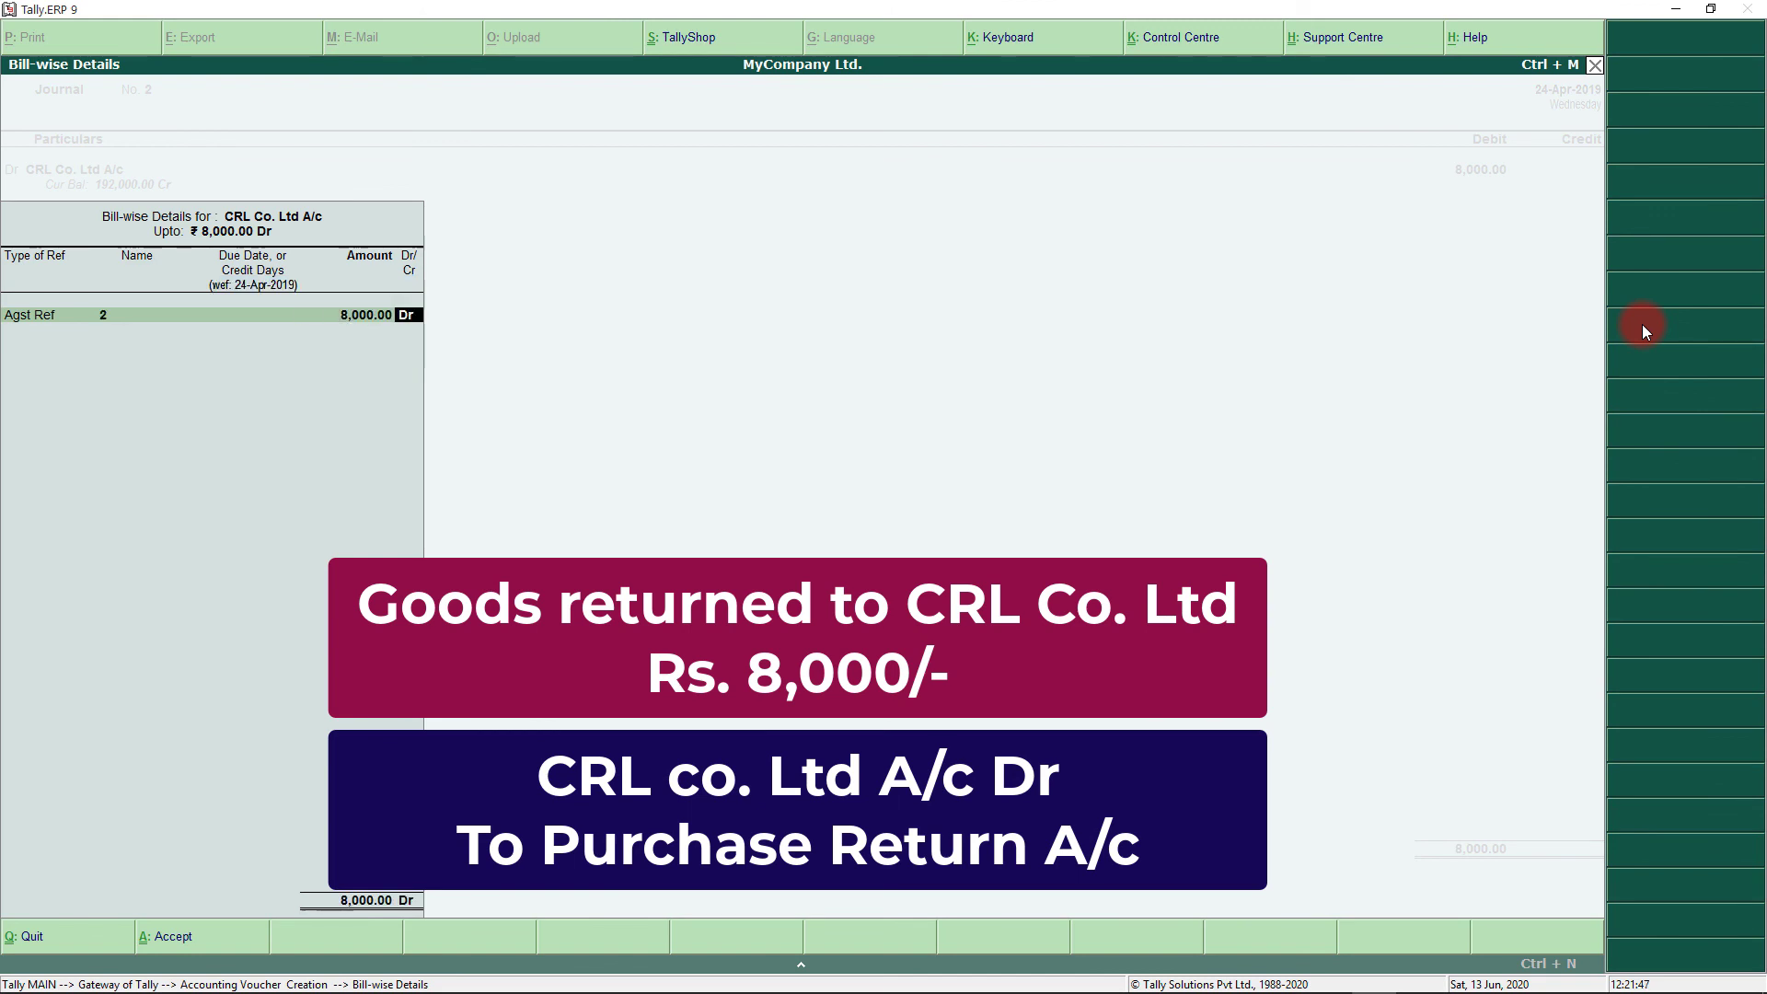
key(Return)
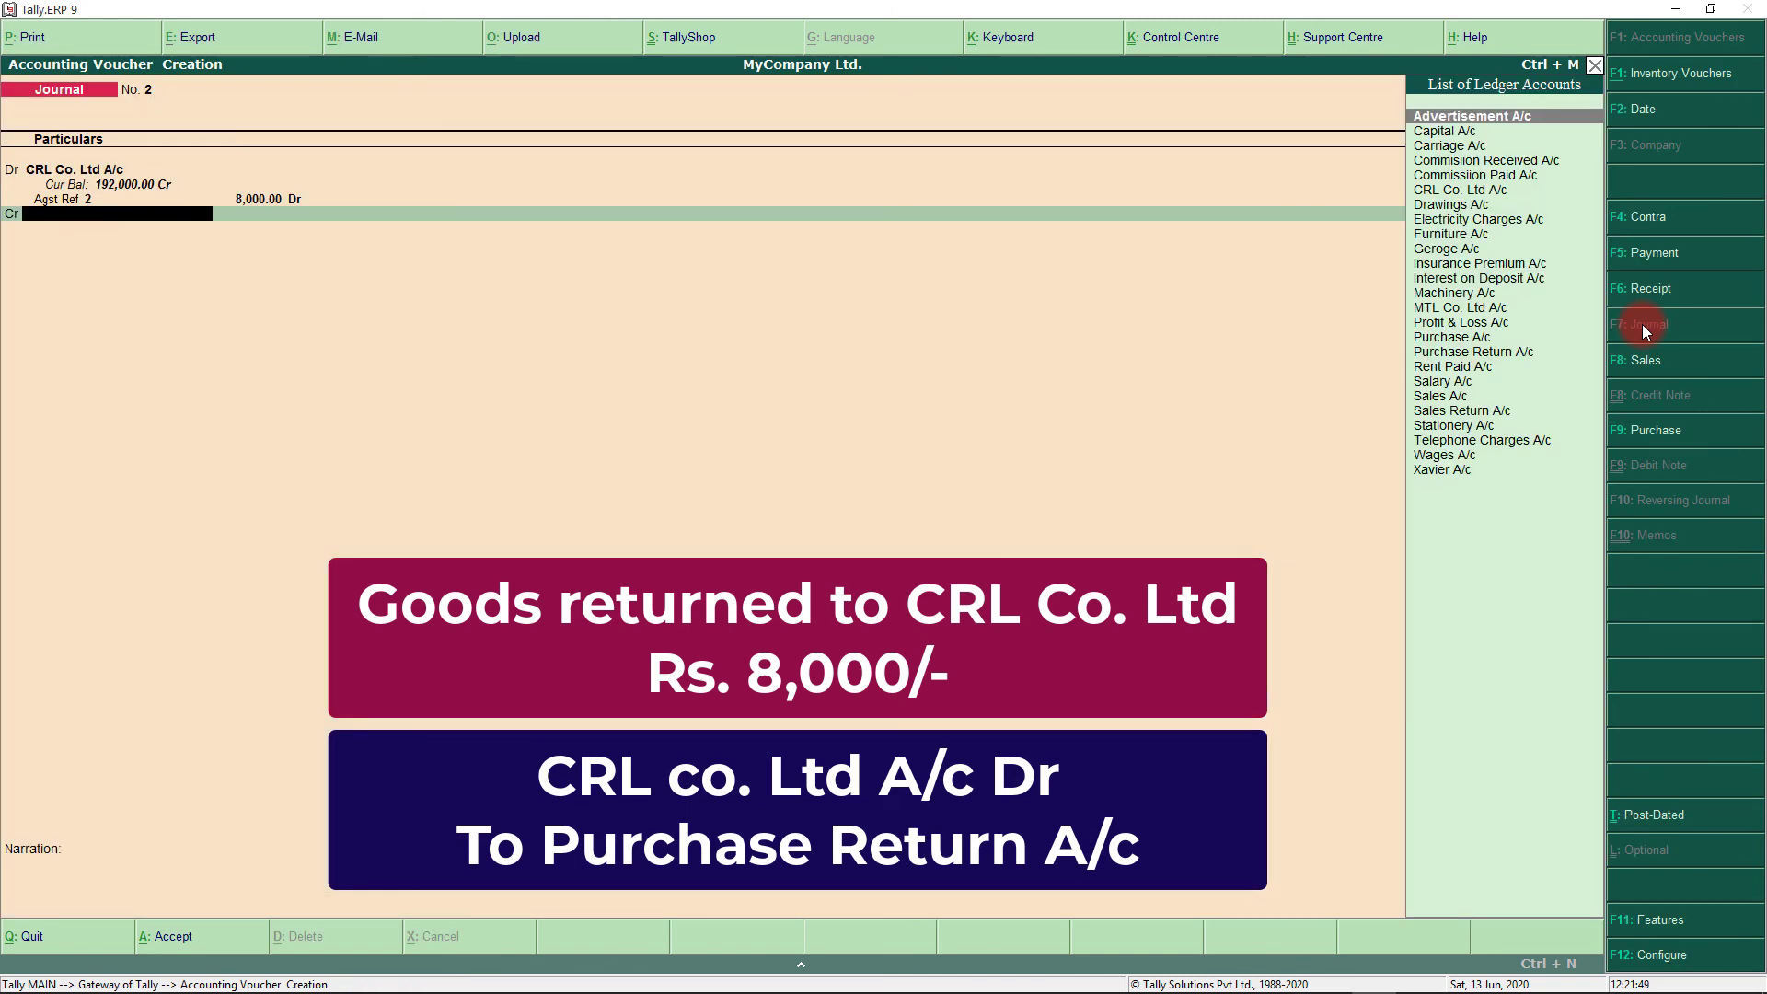
- Credit Purchase Return A/c with 8,000 and save the journal voucher without a narration
text(Pu)
key(Down)
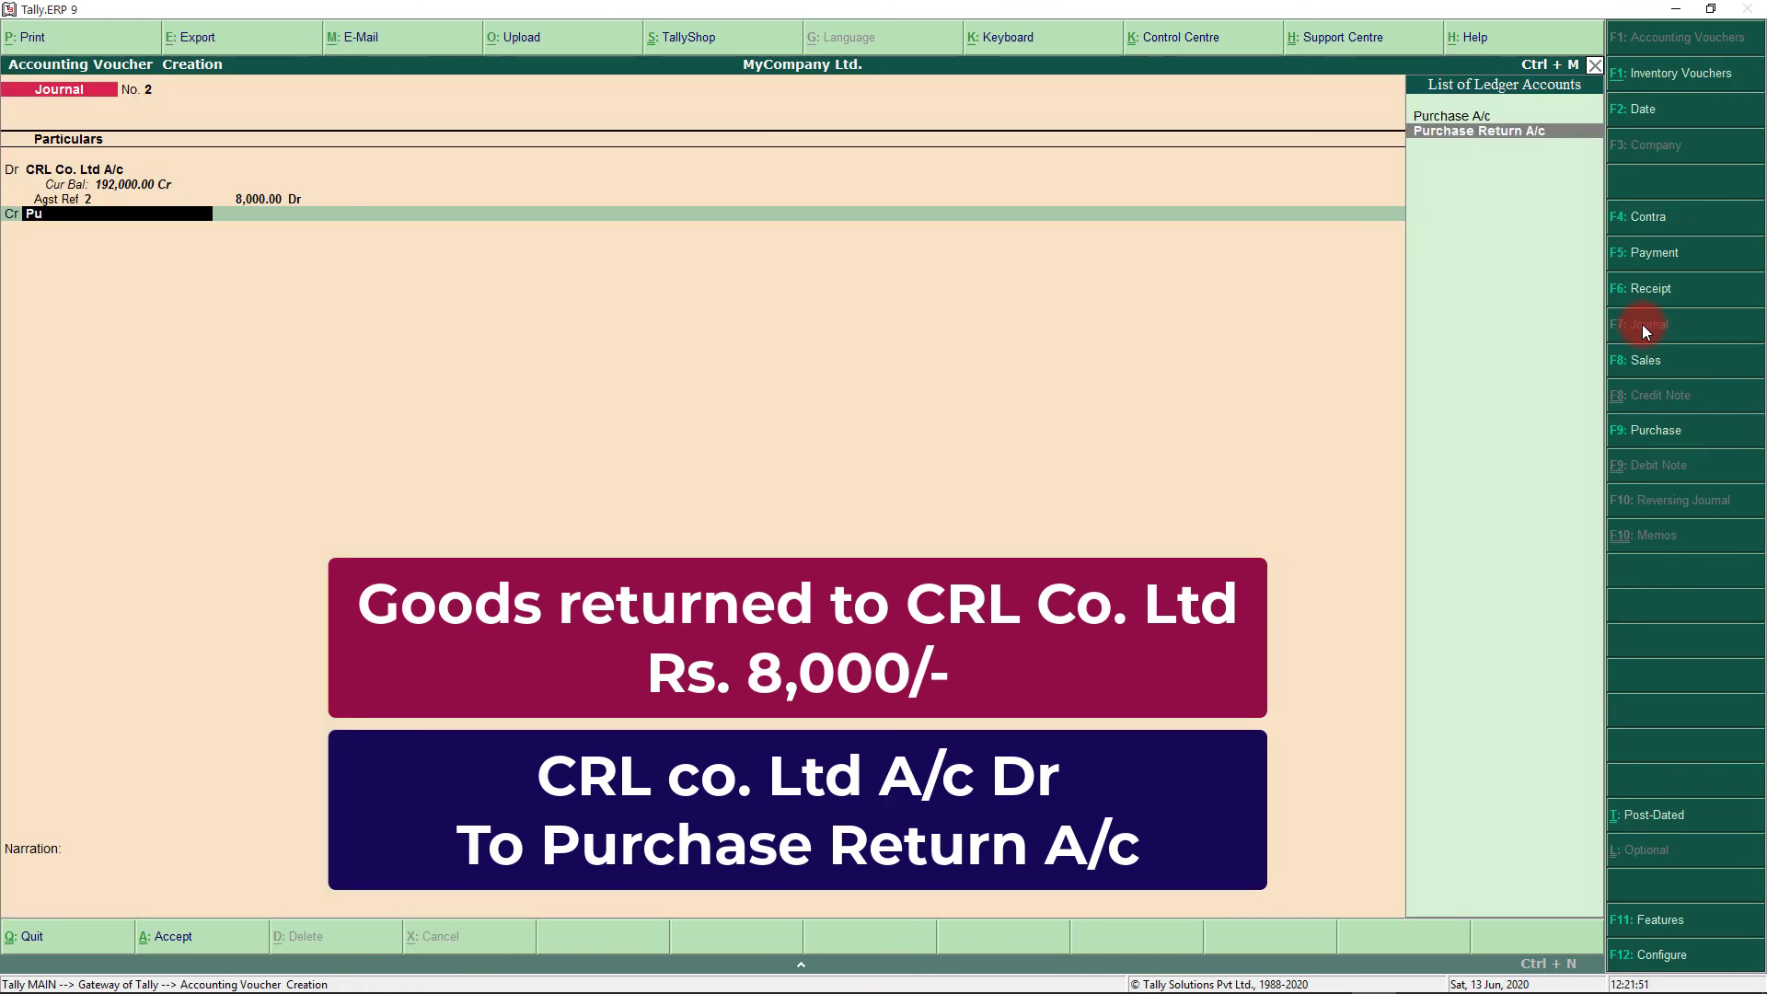
key(Return)
key(Escape)
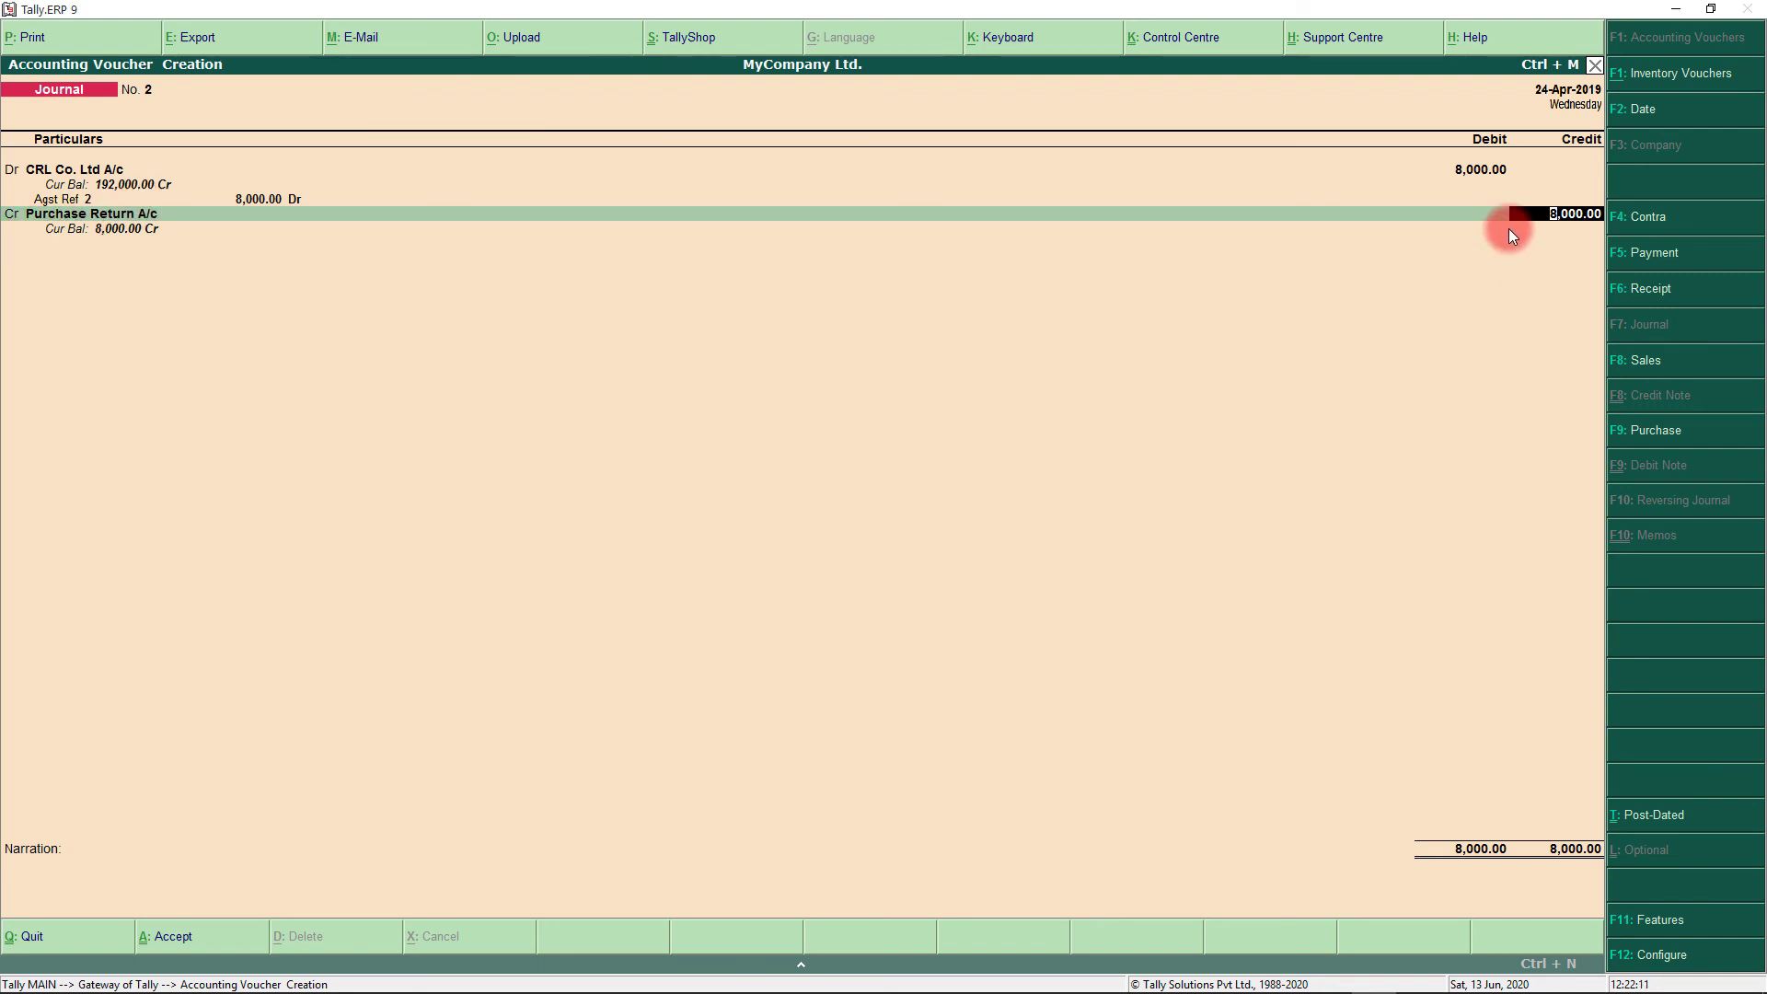
key(Return)
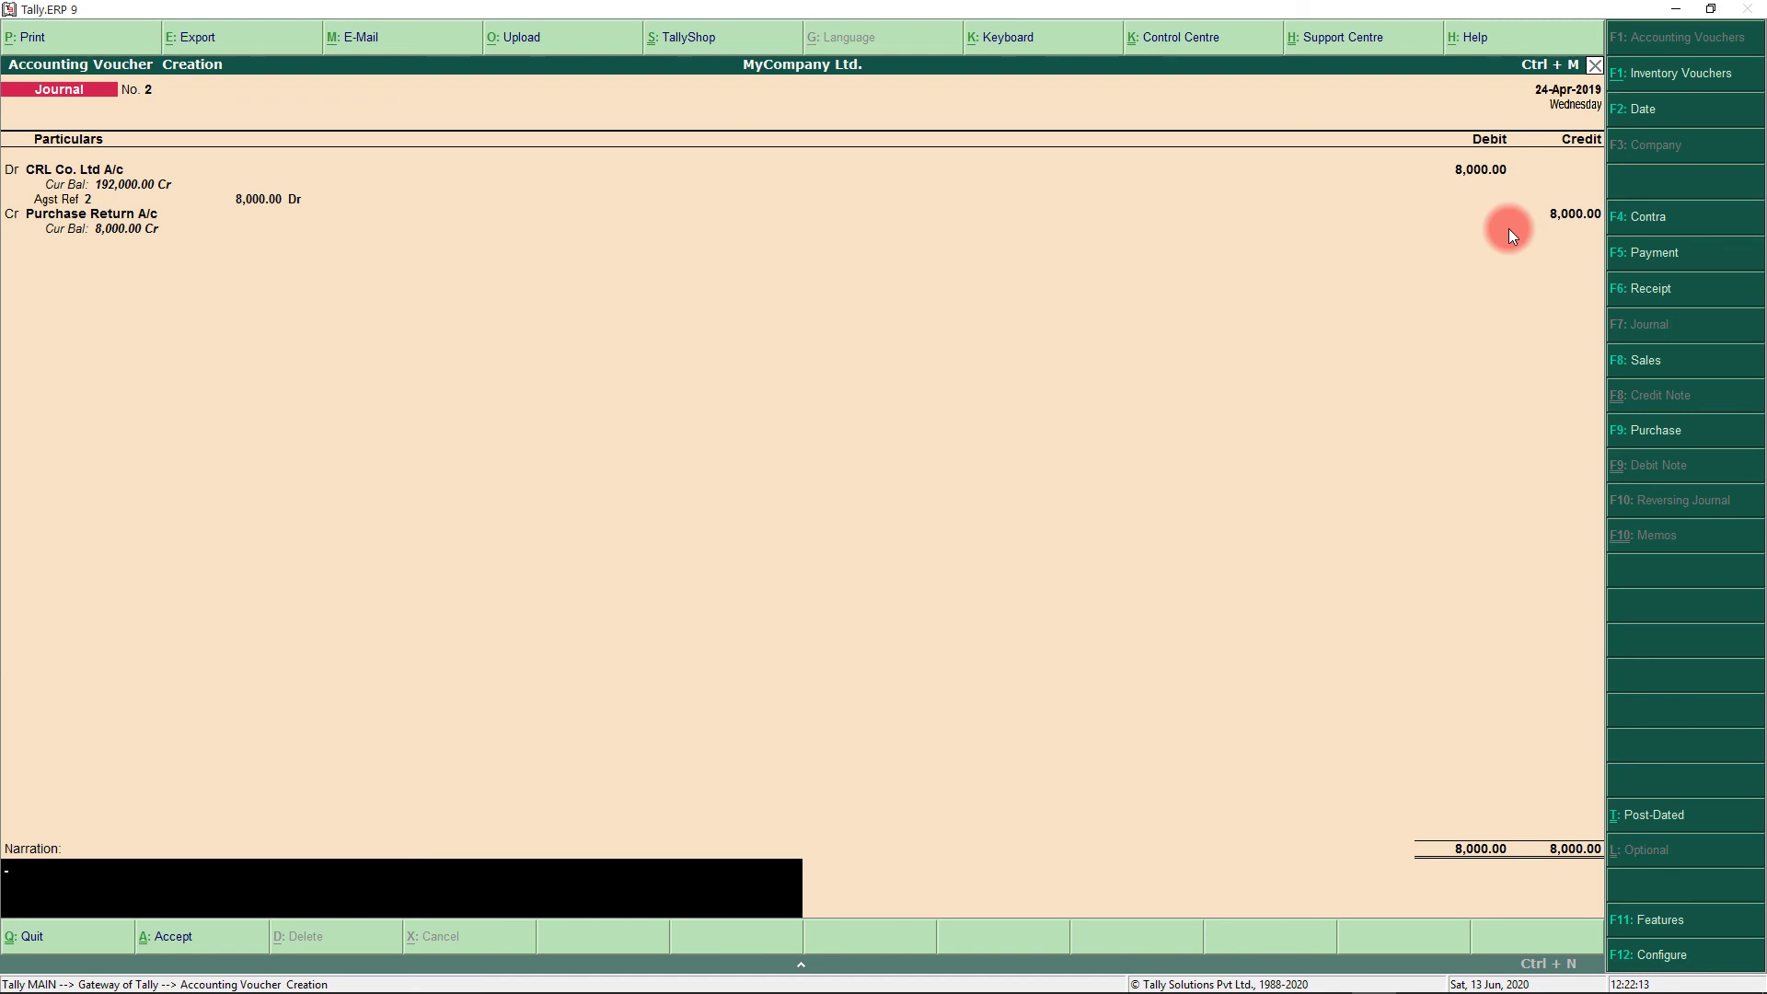
key(Return)
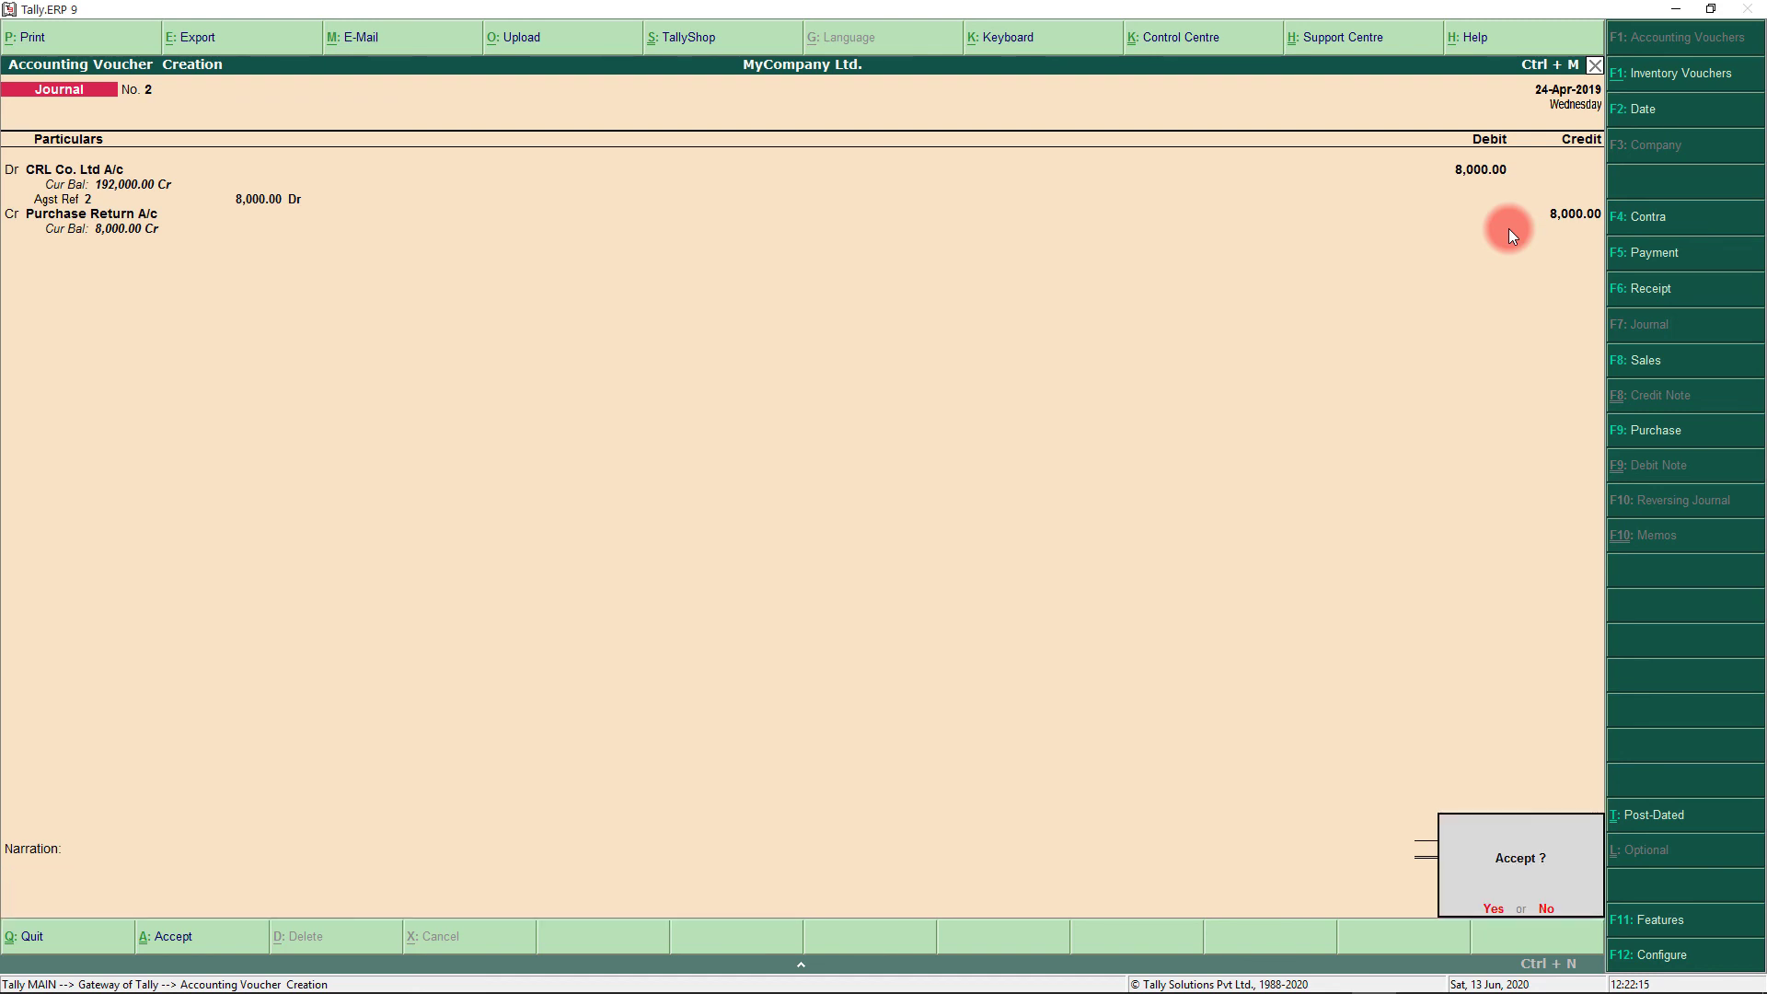
key(Return)
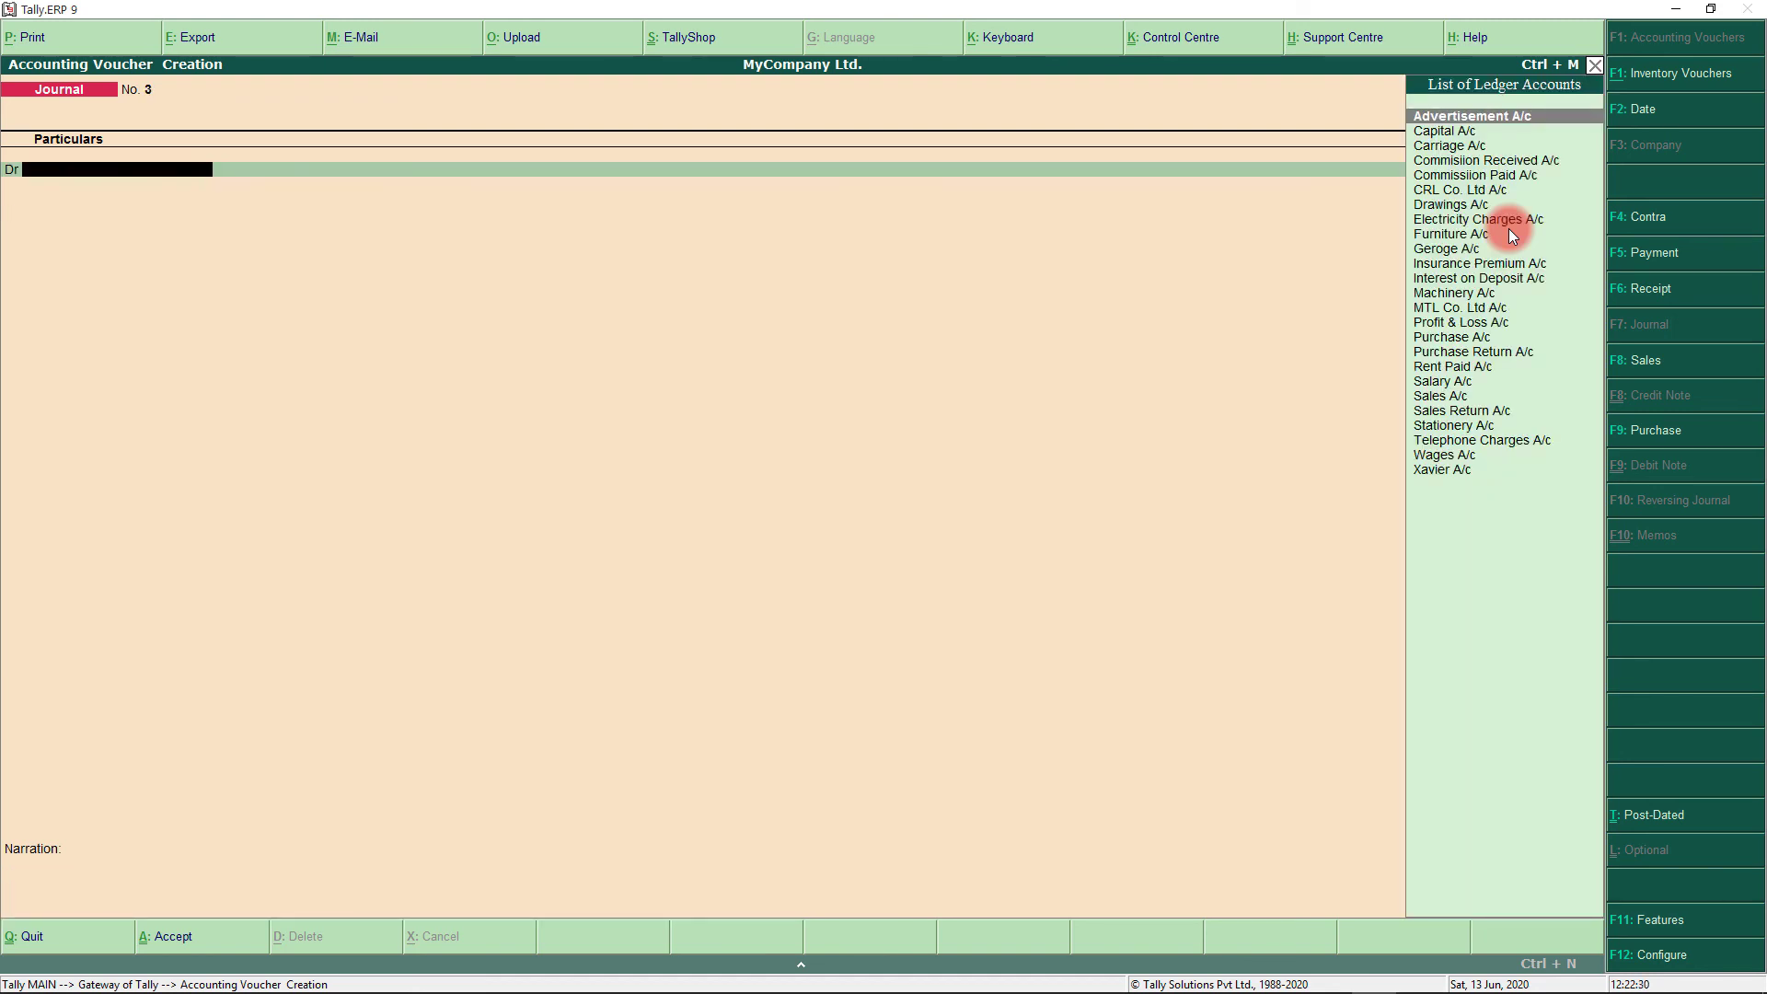